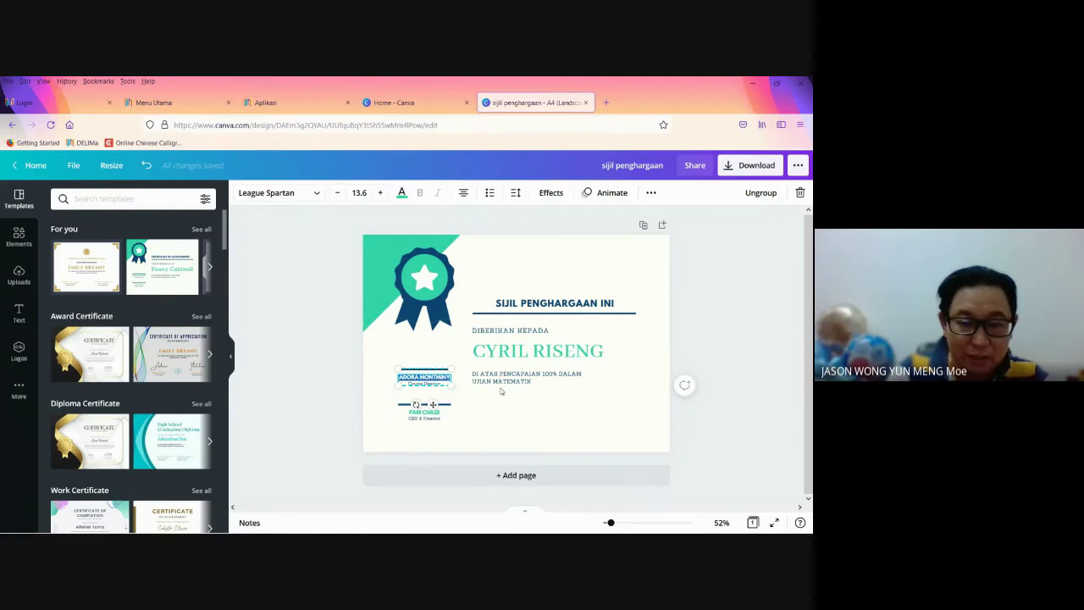
Step: Label the signature block PENGETUA and enter the principal's name beneath it
text(PEN)
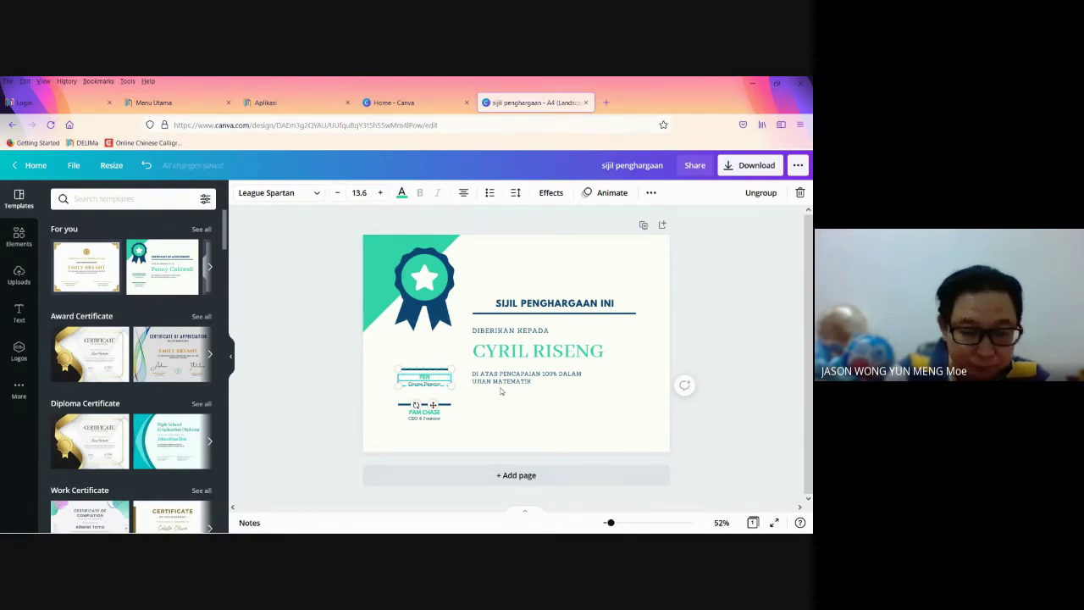
text(GETUA)
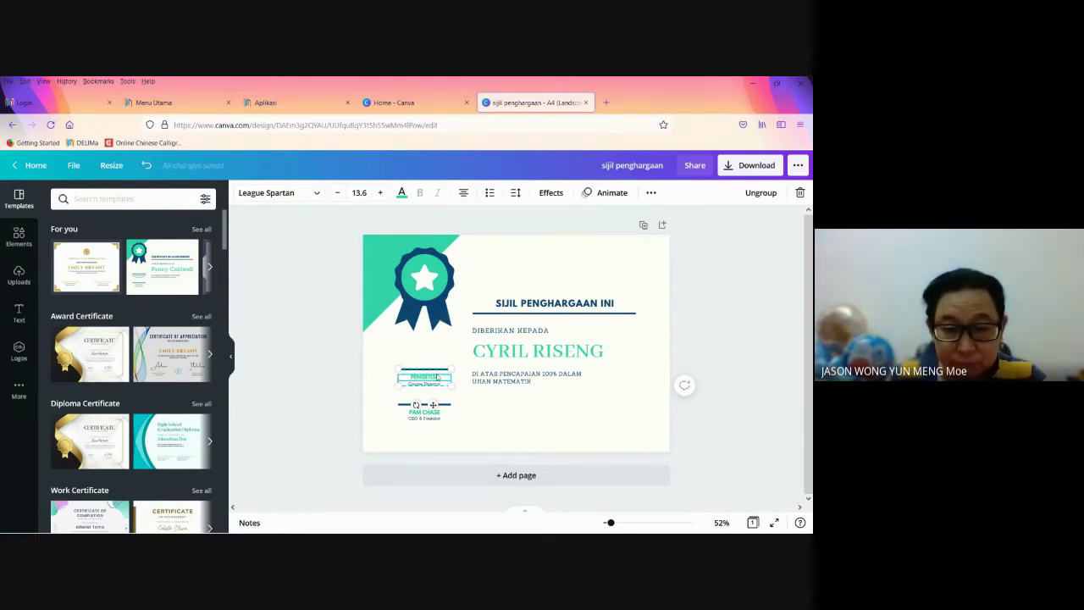
click(429, 390)
click(429, 391)
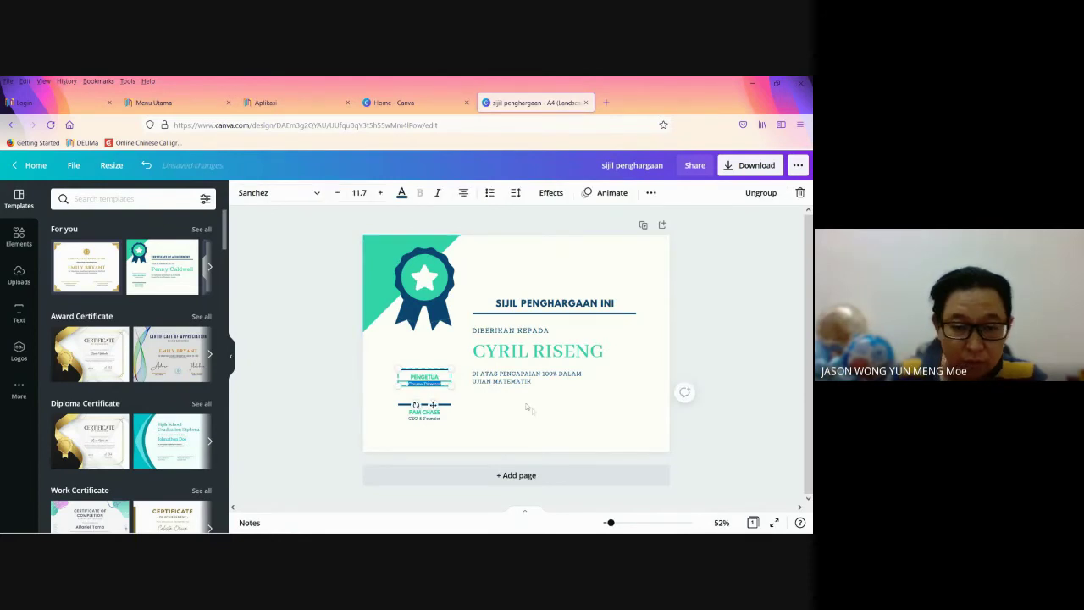
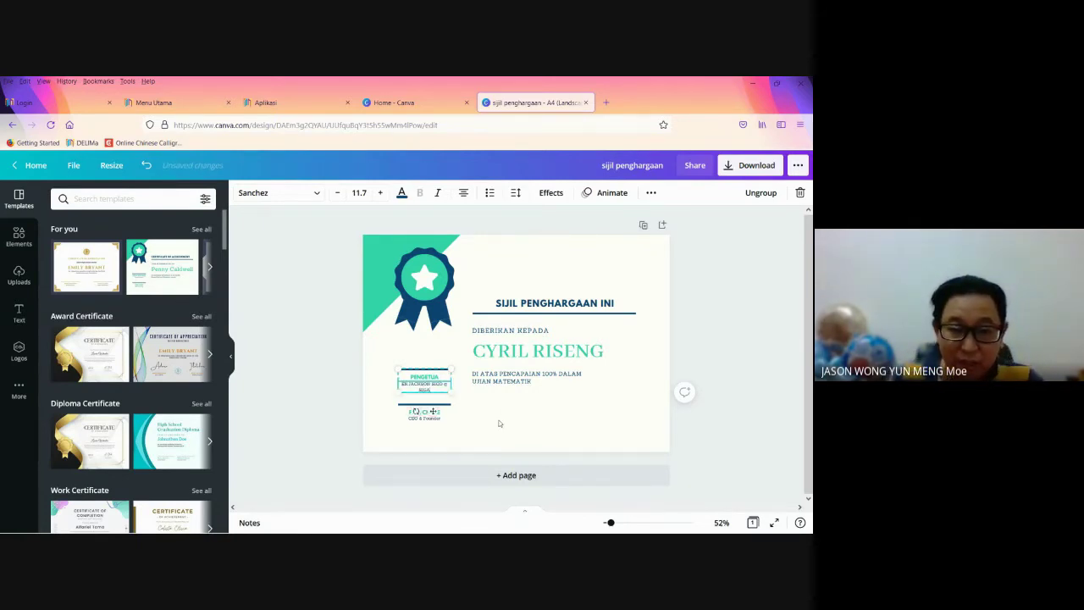
click(503, 411)
Step: Delete the template's placeholder signer line and name group
click(417, 414)
double_click(417, 415)
click(413, 413)
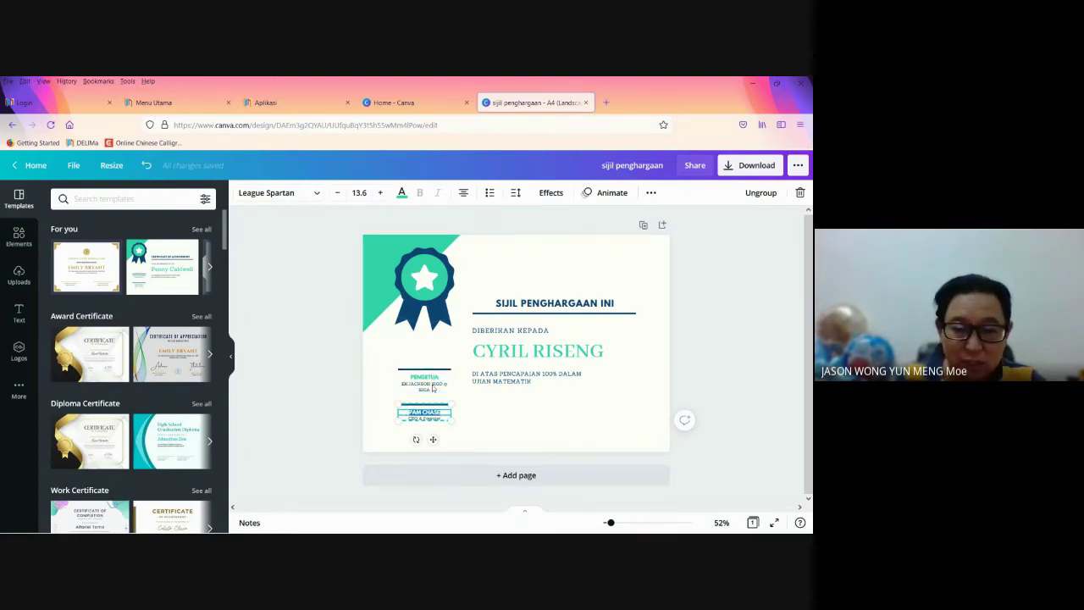
click(480, 411)
click(440, 421)
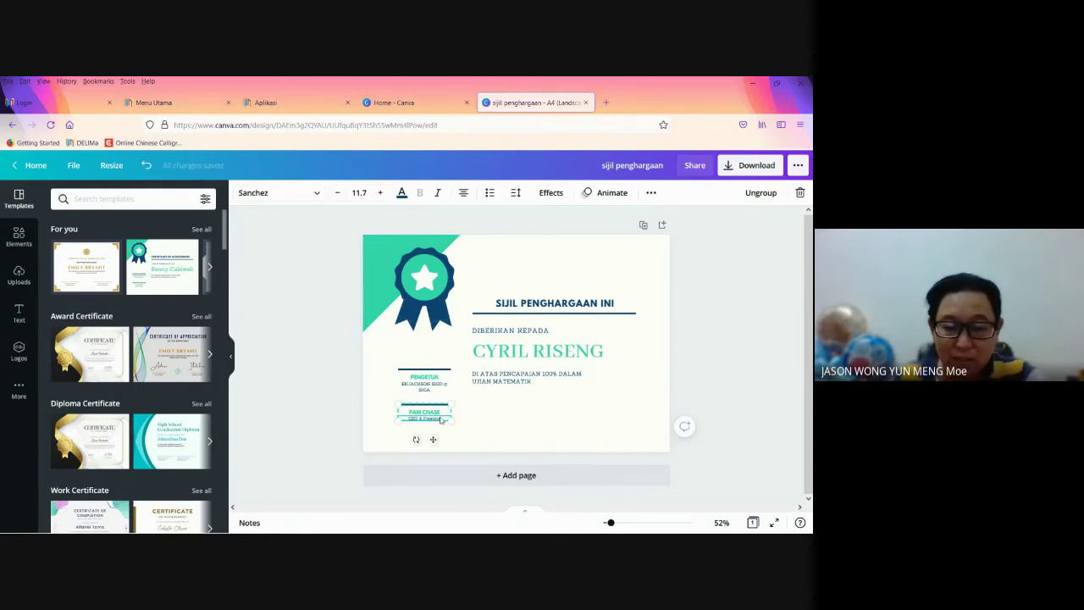
click(439, 414)
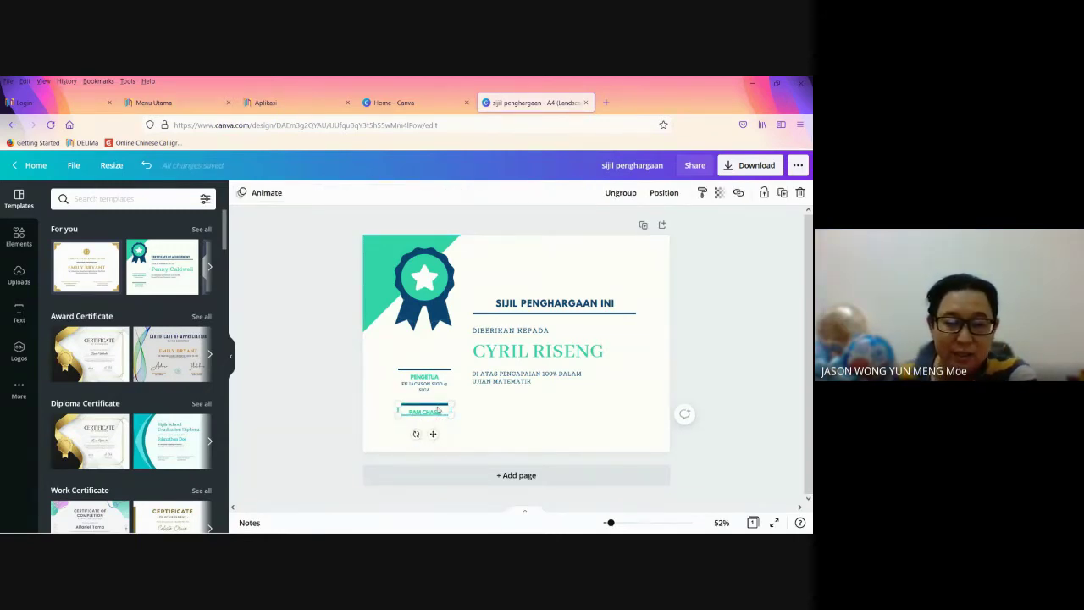
key(Delete)
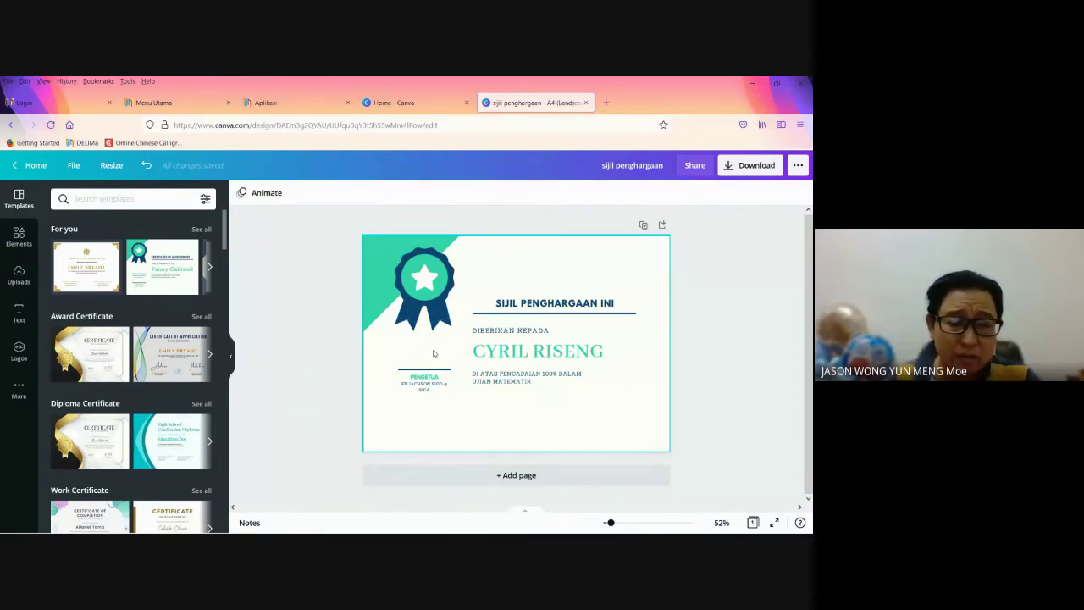
click(433, 354)
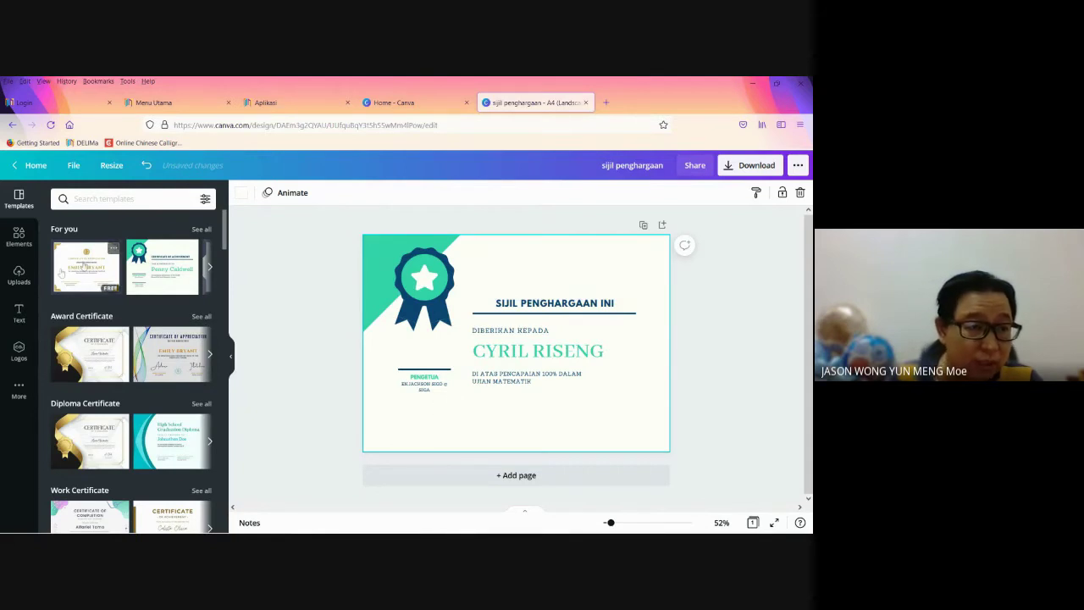
Step: Add the 'just for you' script text style from the Text library to the page
click(19, 313)
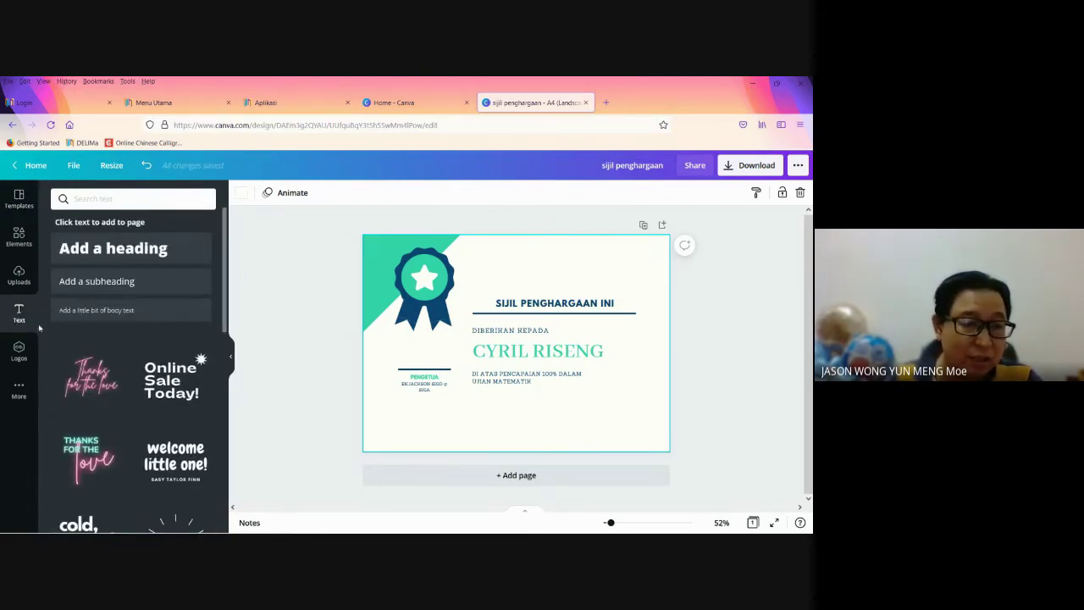
scroll(120, 411, down, 5)
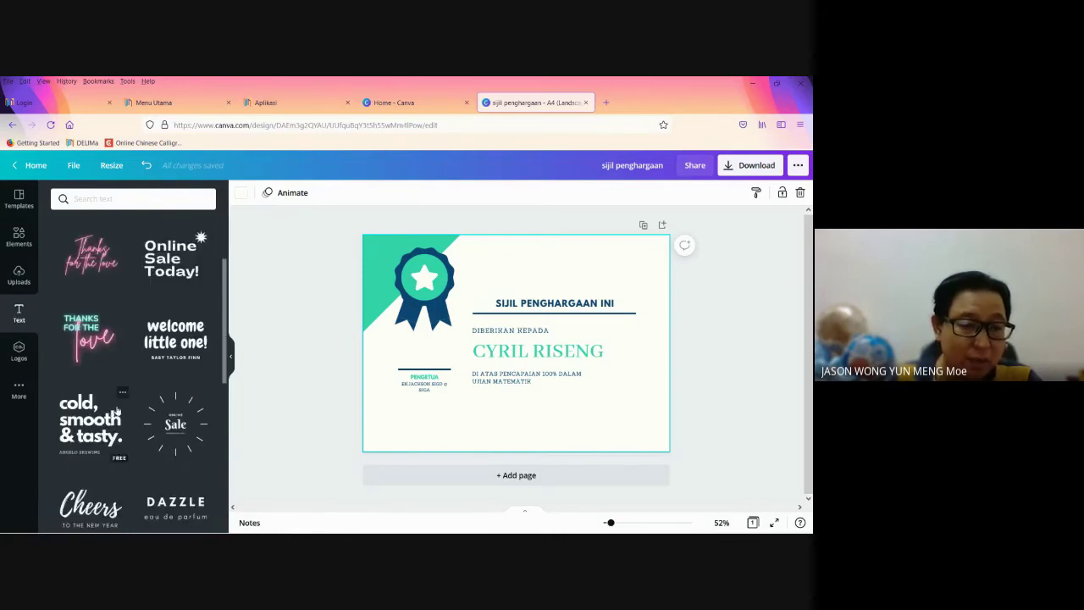
scroll(123, 406, down, 5)
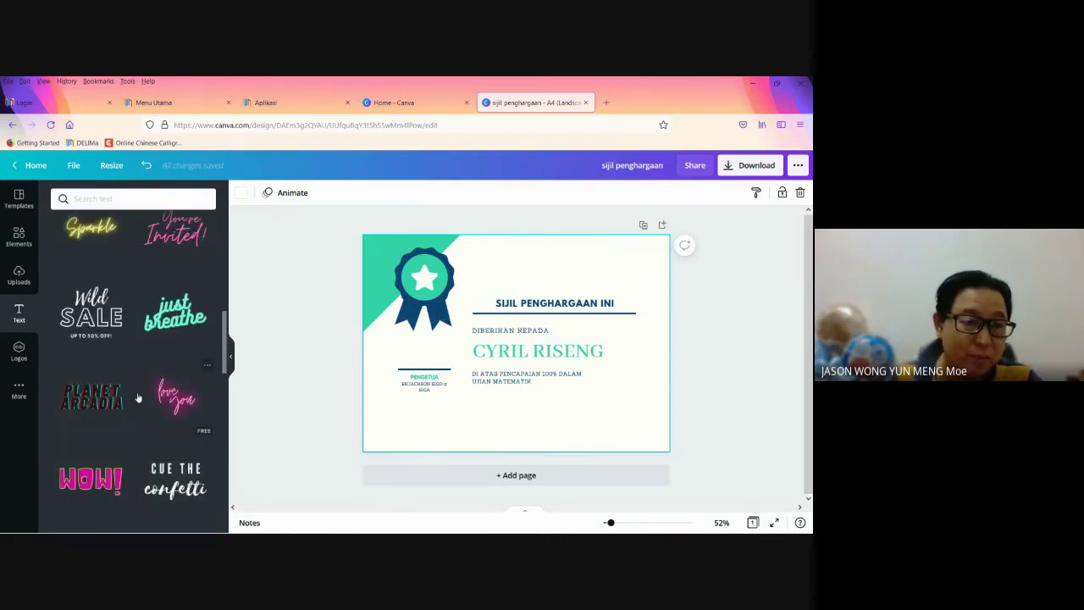
scroll(138, 396, down, 1)
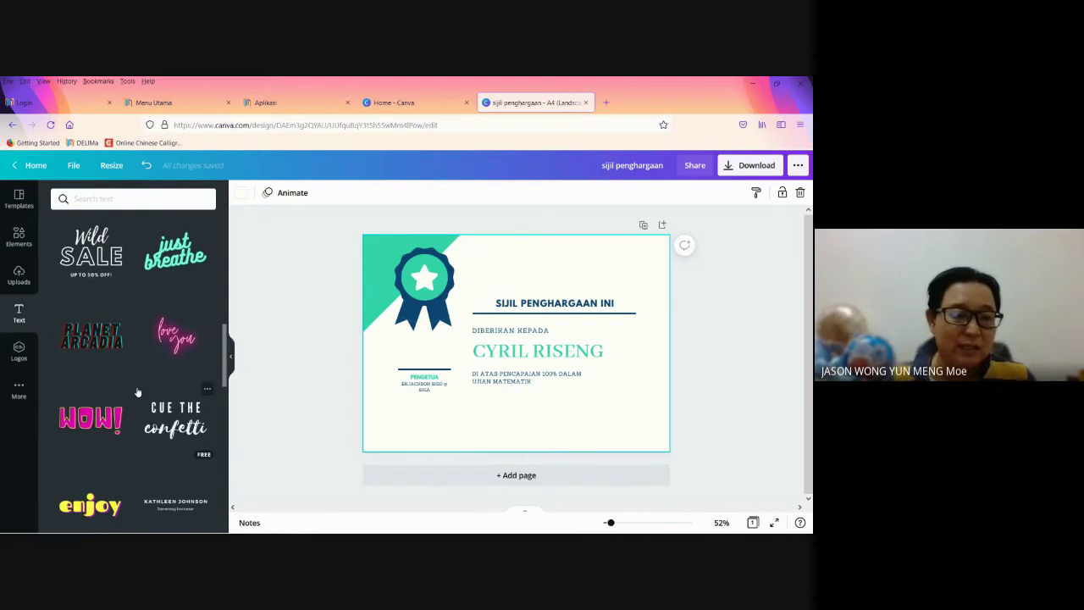
scroll(158, 423, down, 3)
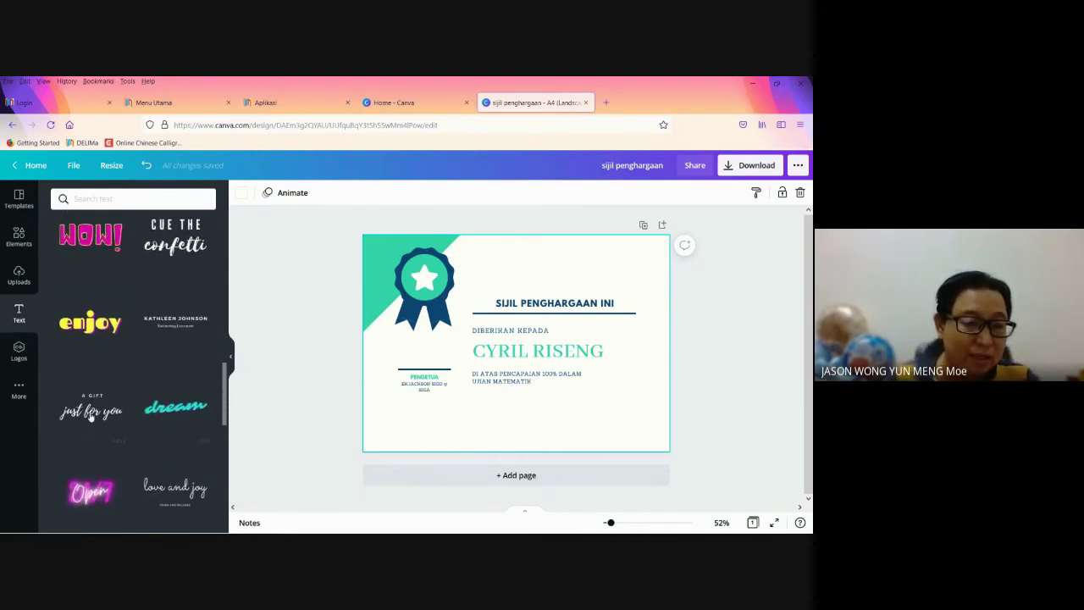
click(94, 414)
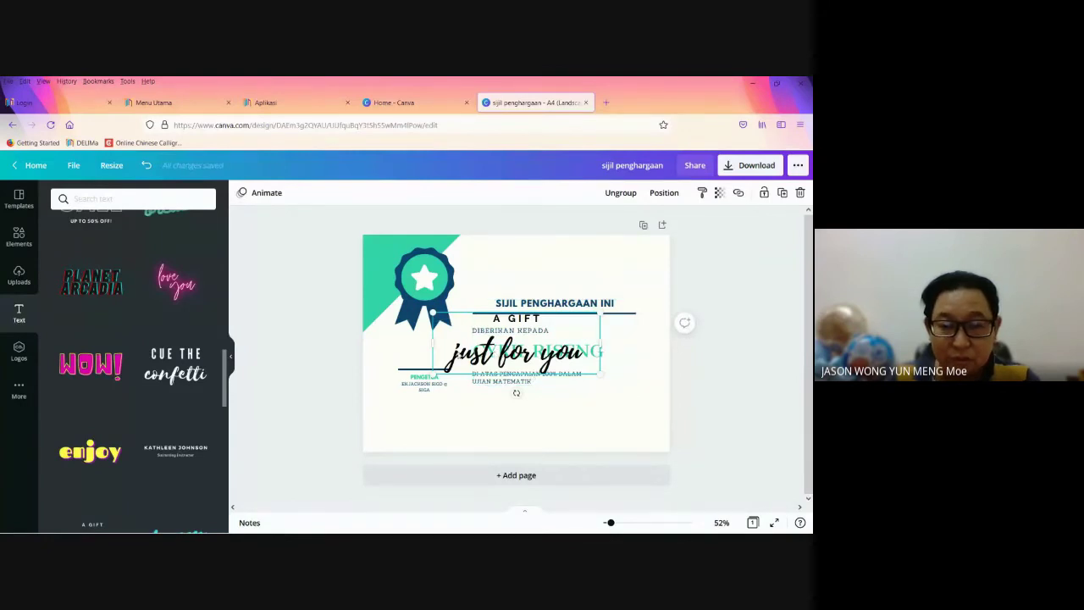
Step: Replace the 'just for you' wording with the principal's signature-style name
click(457, 355)
click(458, 354)
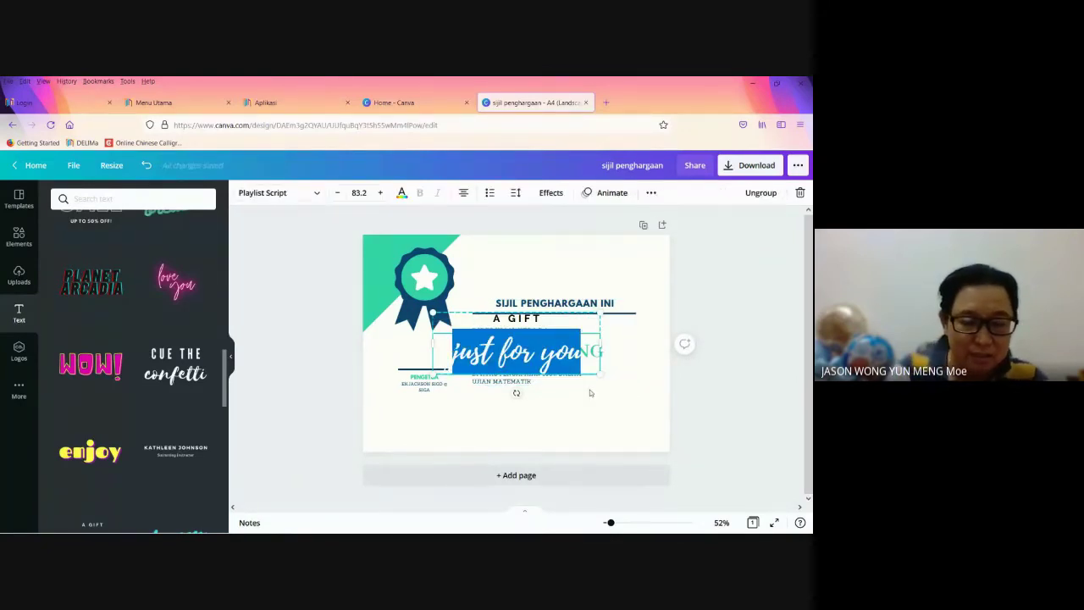
key(BackSpace)
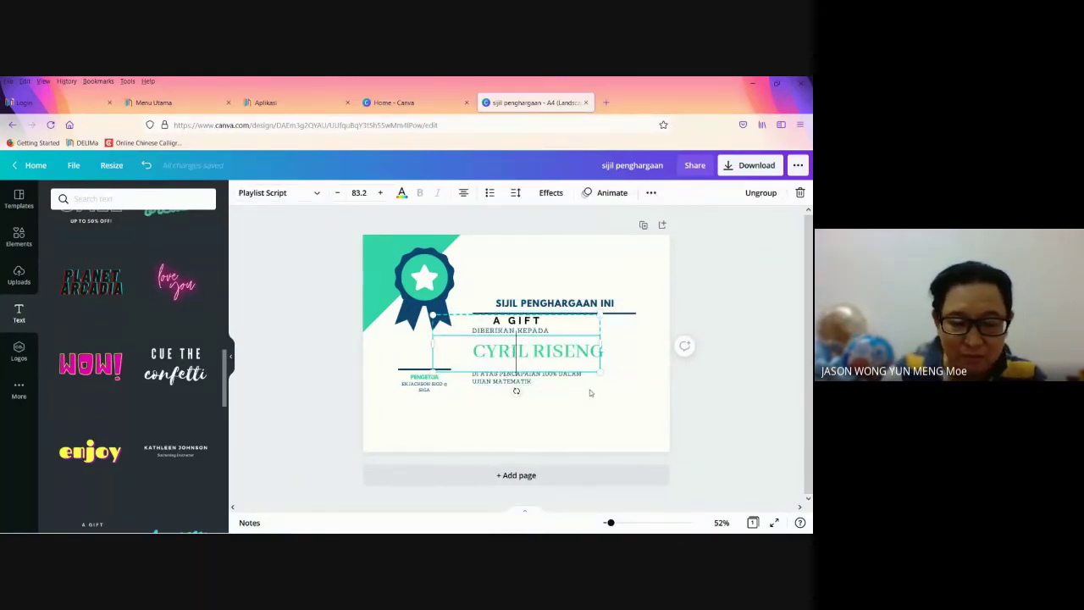
text(Ja)
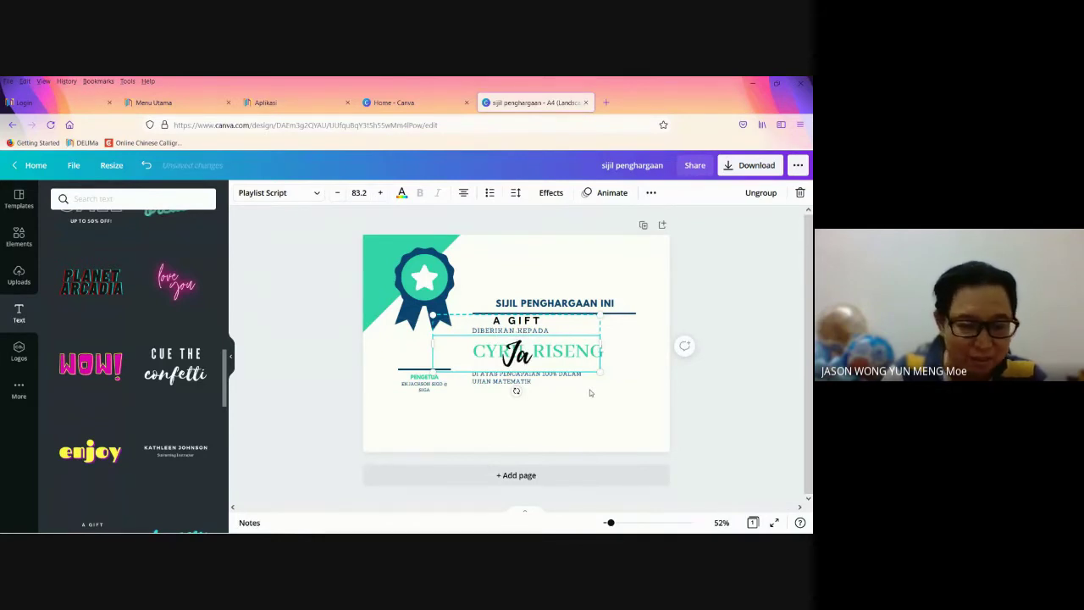
text(ckson,)
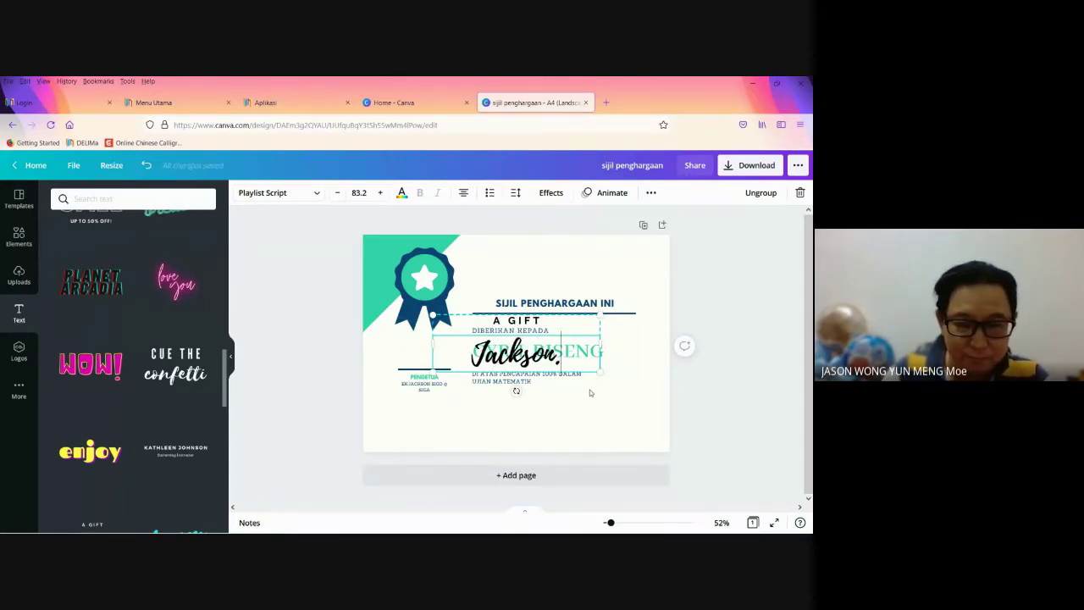
key(BackSpace)
text(.S)
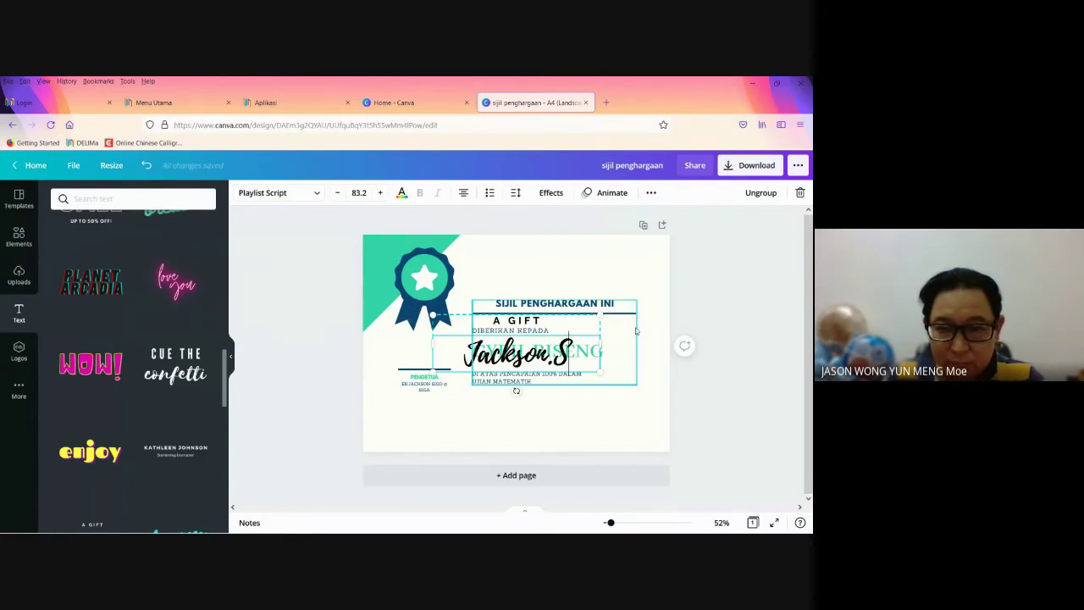
Step: Shrink the signature text to about size 51
drag(569, 356, 444, 361)
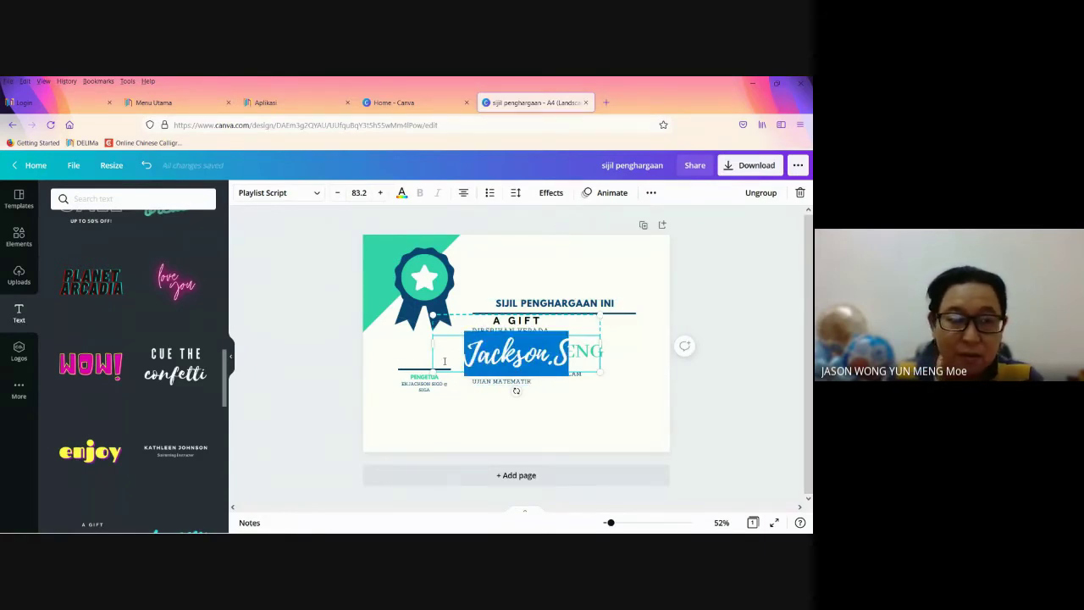
click(338, 193)
click(338, 194)
click(338, 193)
click(338, 193)
click(338, 194)
click(338, 193)
click(338, 193)
click(338, 194)
click(338, 193)
click(338, 193)
click(338, 193)
click(338, 194)
click(338, 194)
click(338, 193)
click(338, 193)
click(338, 193)
click(338, 193)
click(338, 193)
click(338, 193)
click(338, 193)
click(338, 193)
click(338, 193)
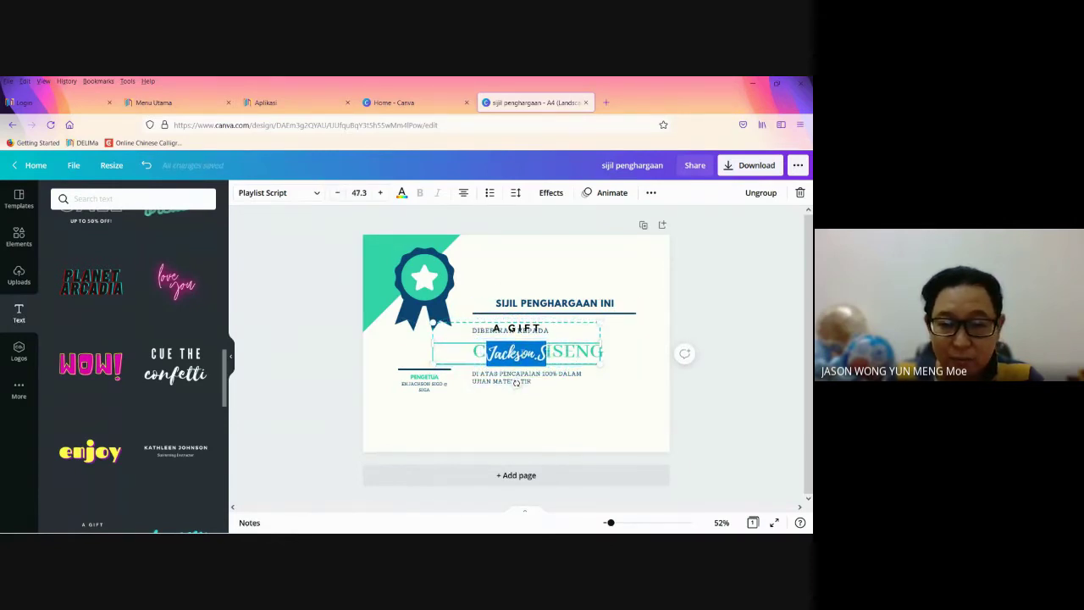
click(527, 353)
Step: Move the signature above the PENGETUA line and delete the 'A GIFT' wording
click(563, 324)
click(522, 338)
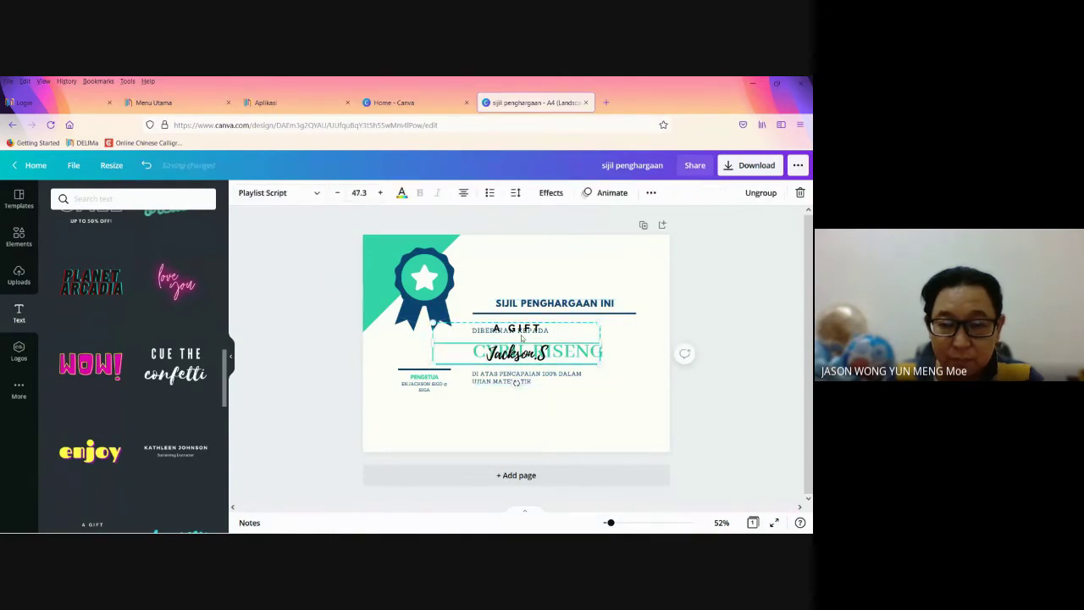
click(474, 352)
click(436, 357)
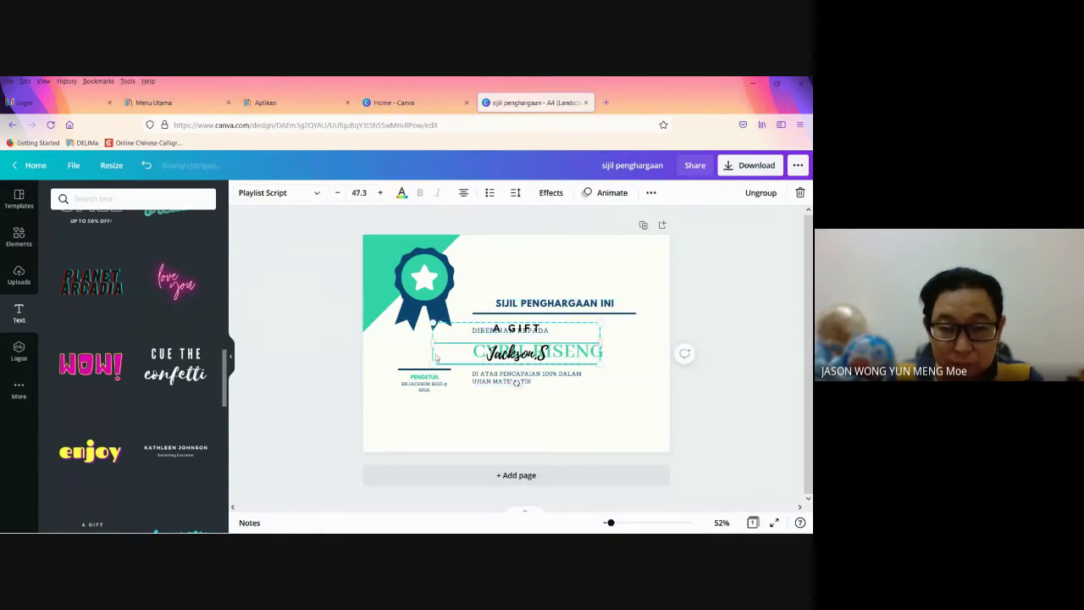
drag(489, 363, 397, 365)
click(440, 334)
double_click(443, 334)
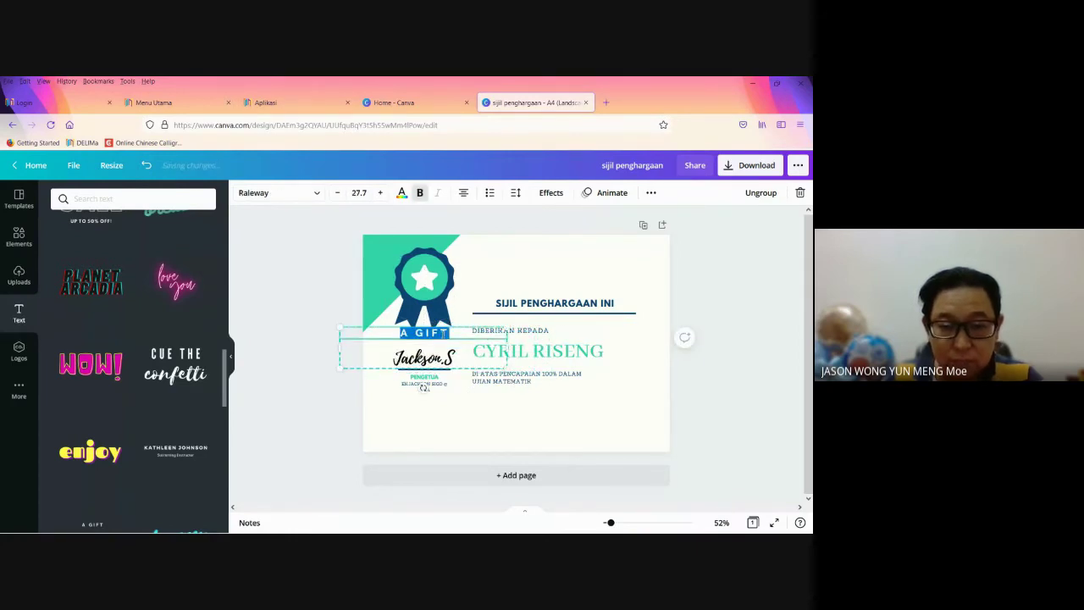
key(BackSpace)
click(442, 402)
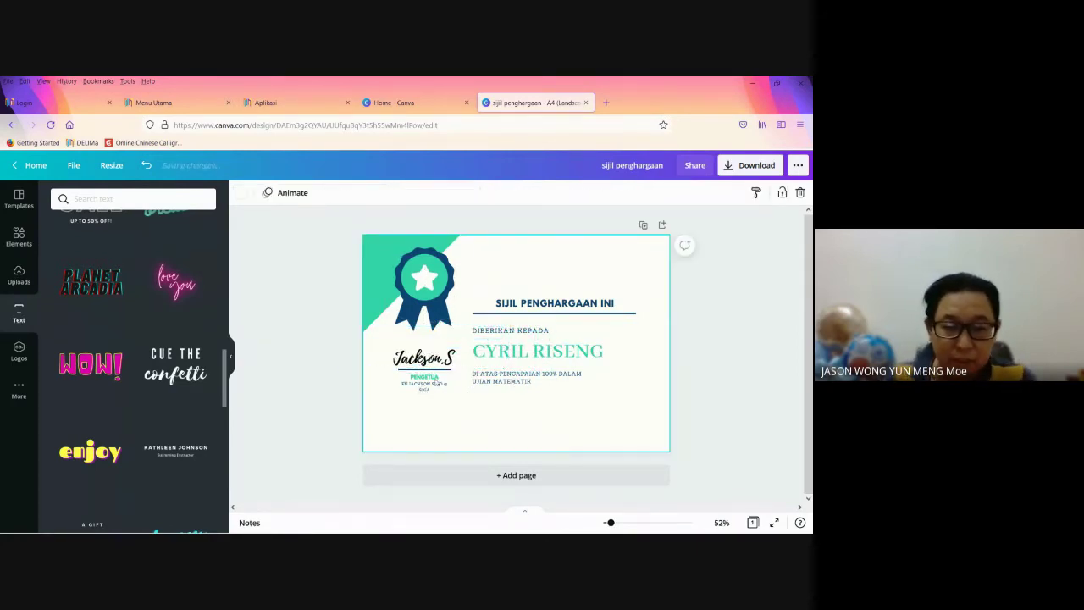
click(435, 364)
click(540, 422)
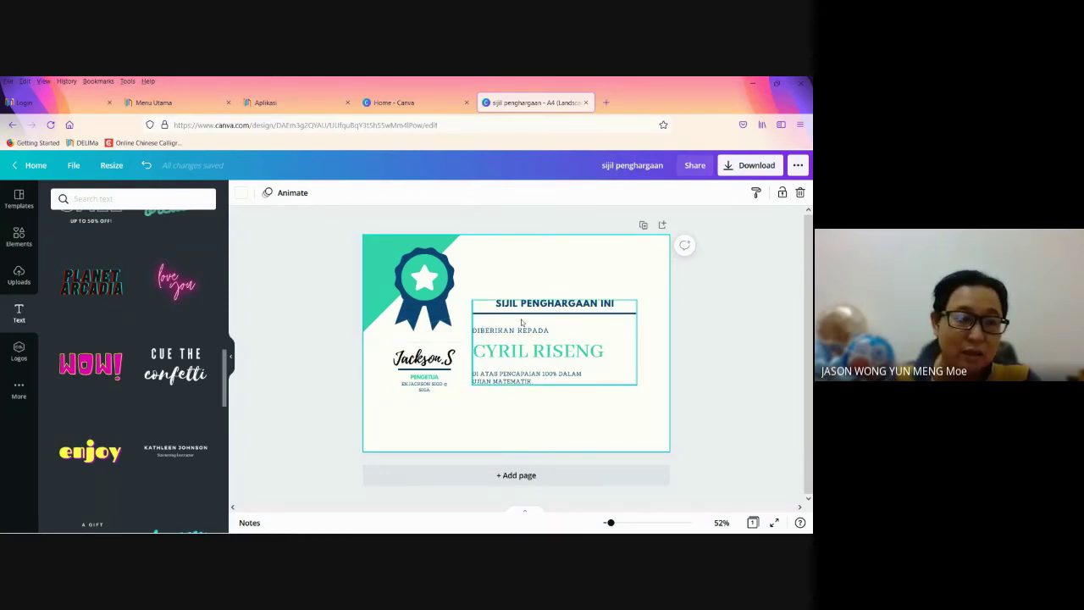
Step: Deselect the certificate text and show the Uploads media panel
click(381, 280)
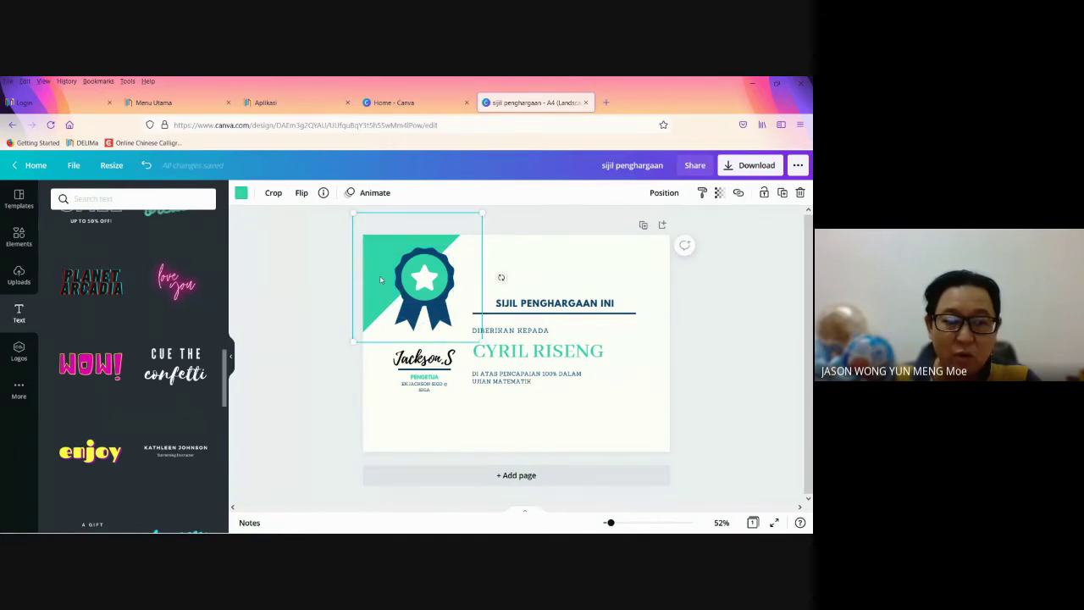
click(498, 246)
click(542, 308)
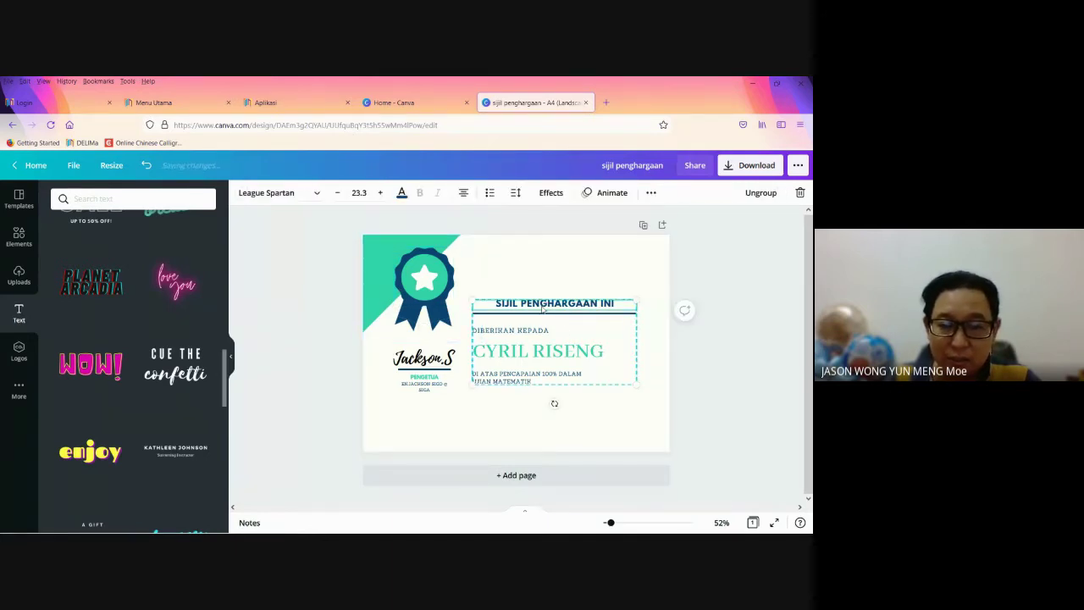
click(531, 432)
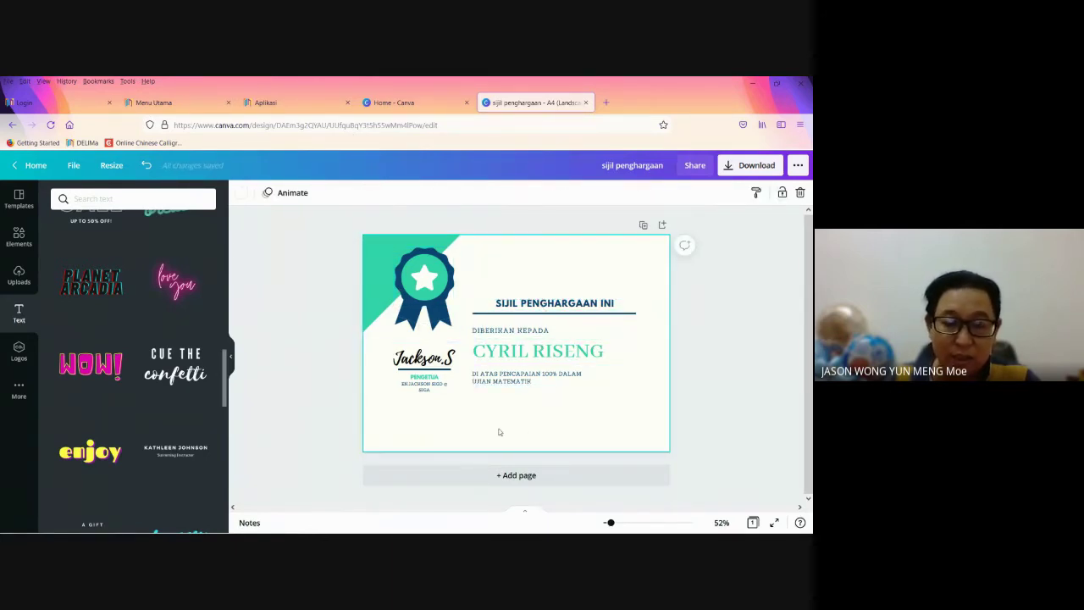
click(24, 280)
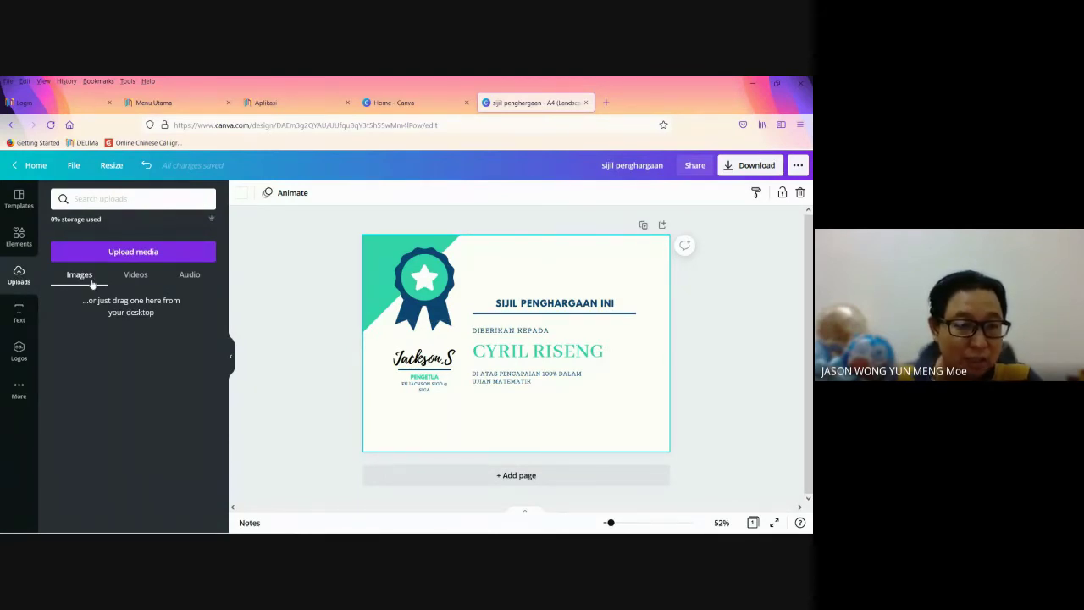
Step: Upload the Logo-KPSKTM image from the Limbanakz folder
click(129, 254)
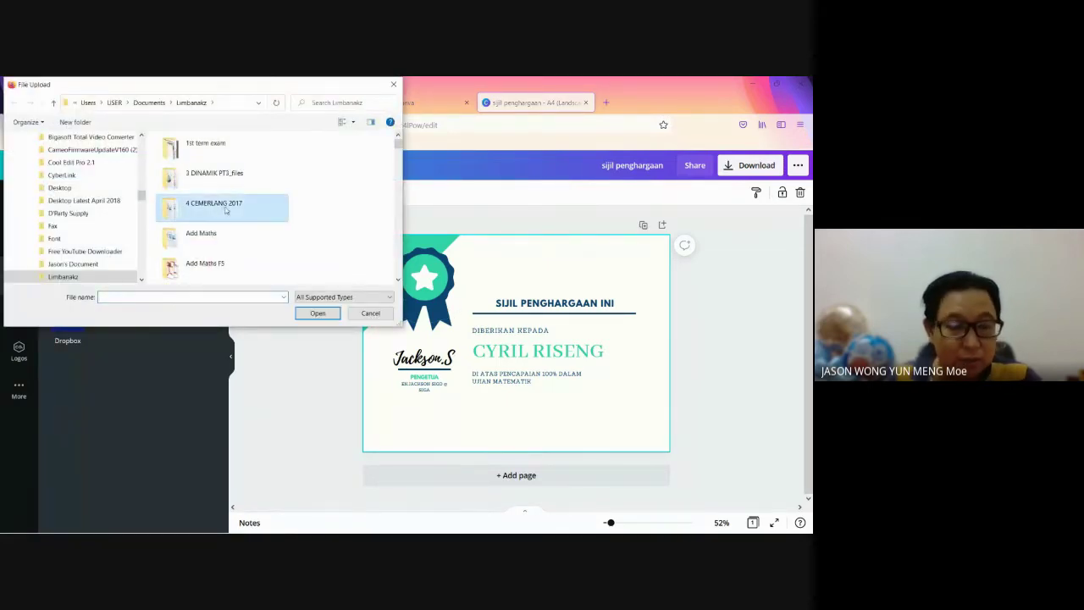
scroll(227, 208, down, 3)
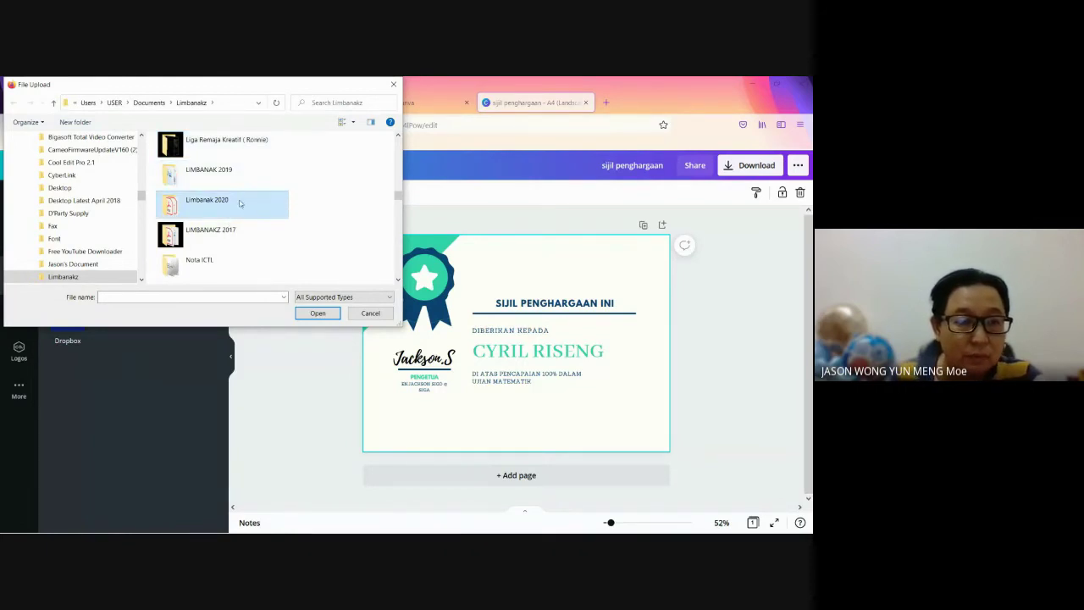
double_click(240, 201)
scroll(254, 203, down, 3)
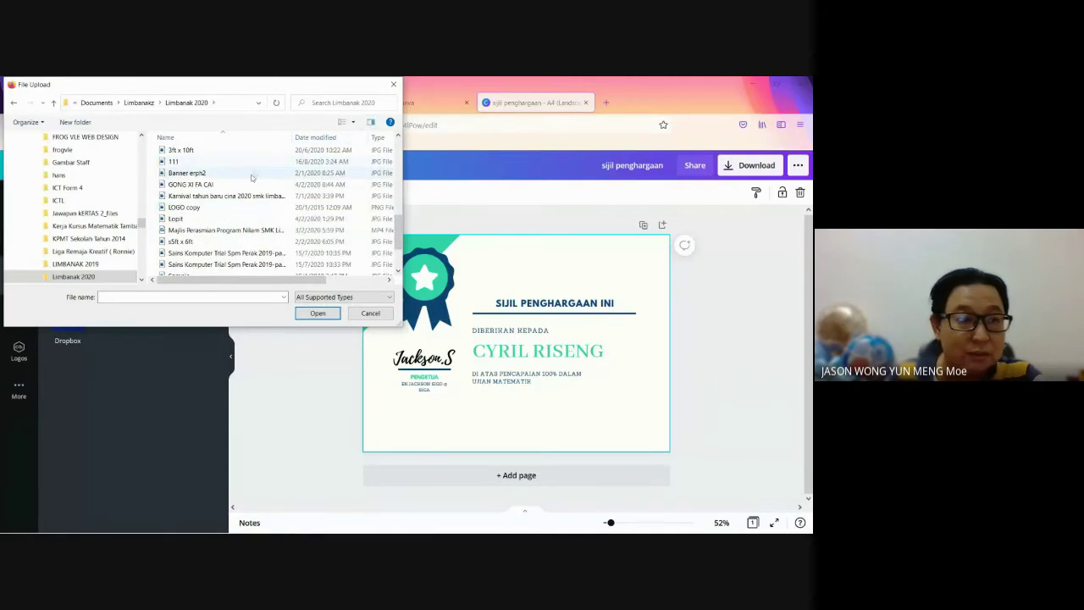
click(55, 104)
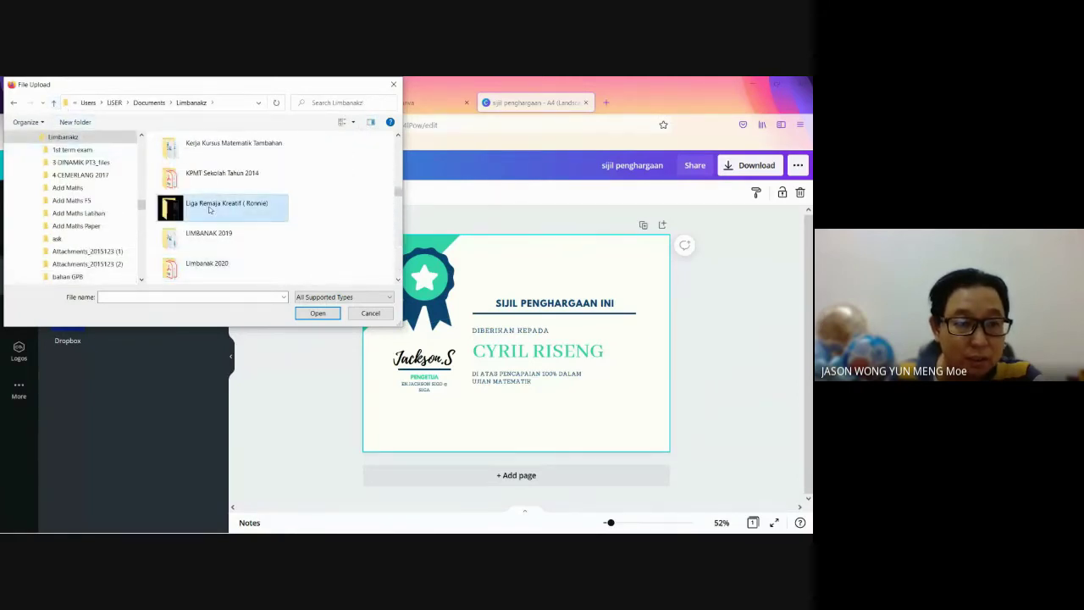
key(l)
key(l)
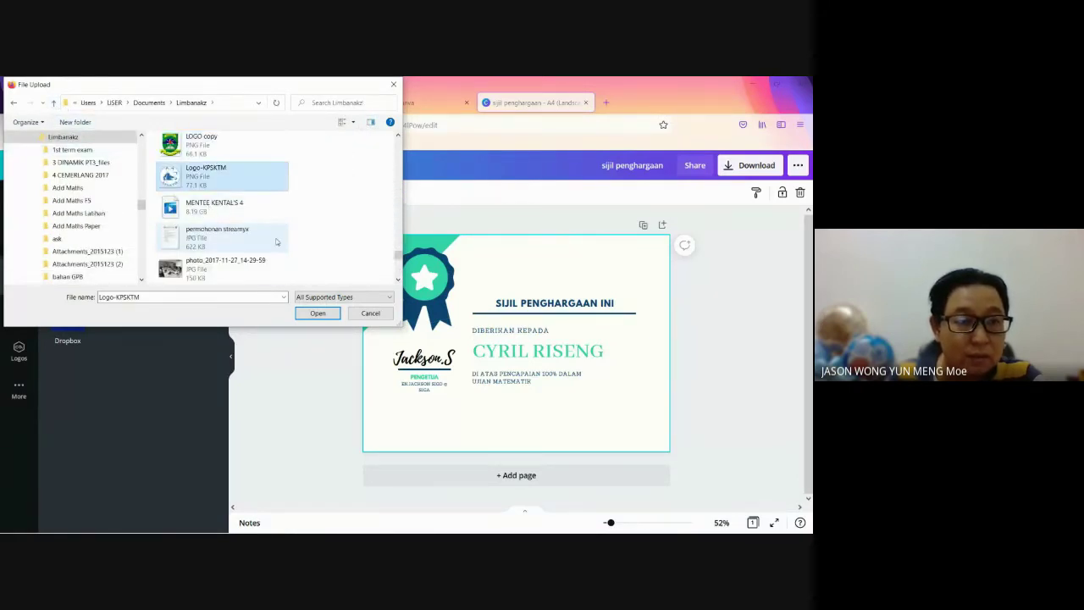
double_click(220, 152)
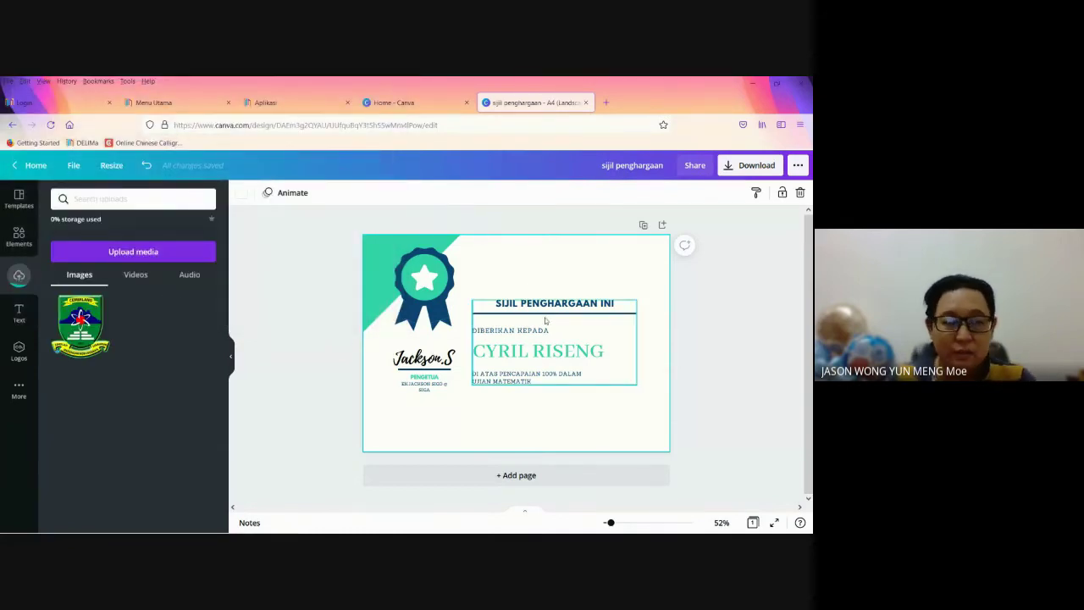
Step: Place the school logo on the certificate as a small badge above the title
click(80, 327)
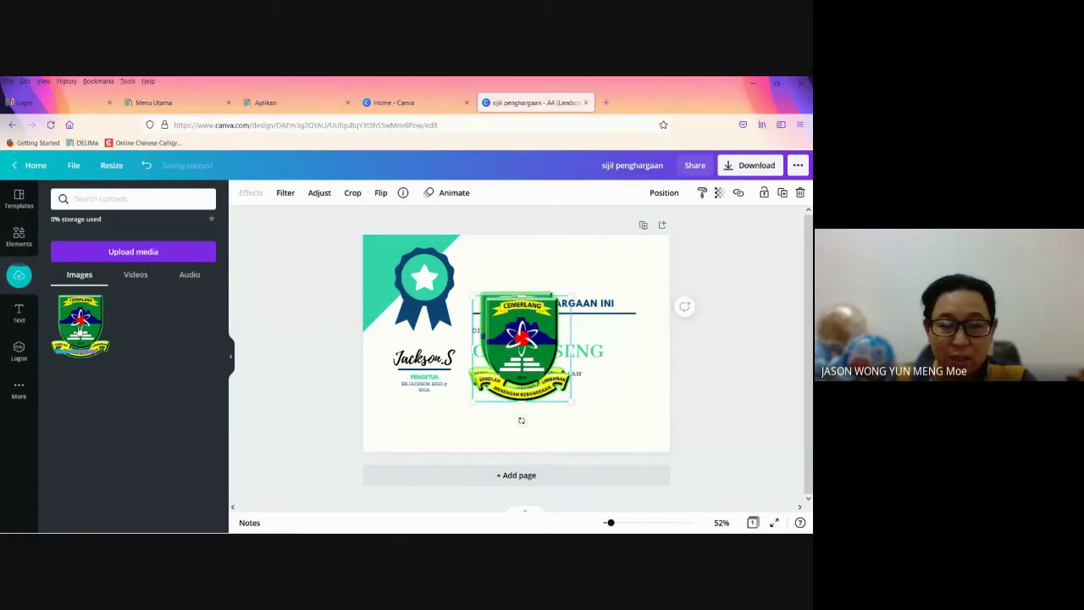
drag(573, 298, 533, 338)
key(Delete)
click(516, 329)
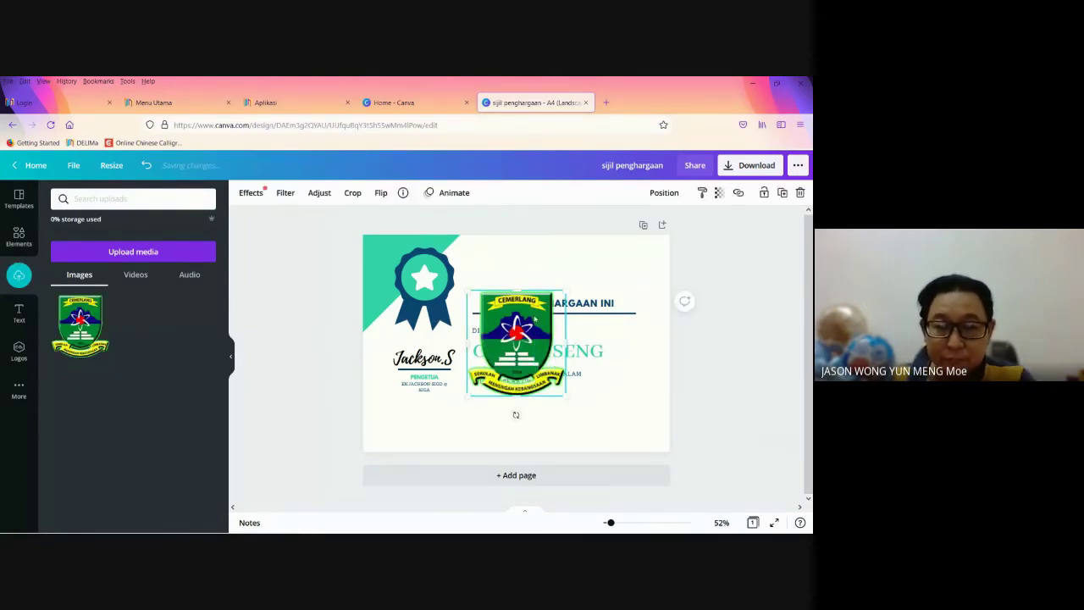
drag(566, 291, 549, 265)
click(652, 345)
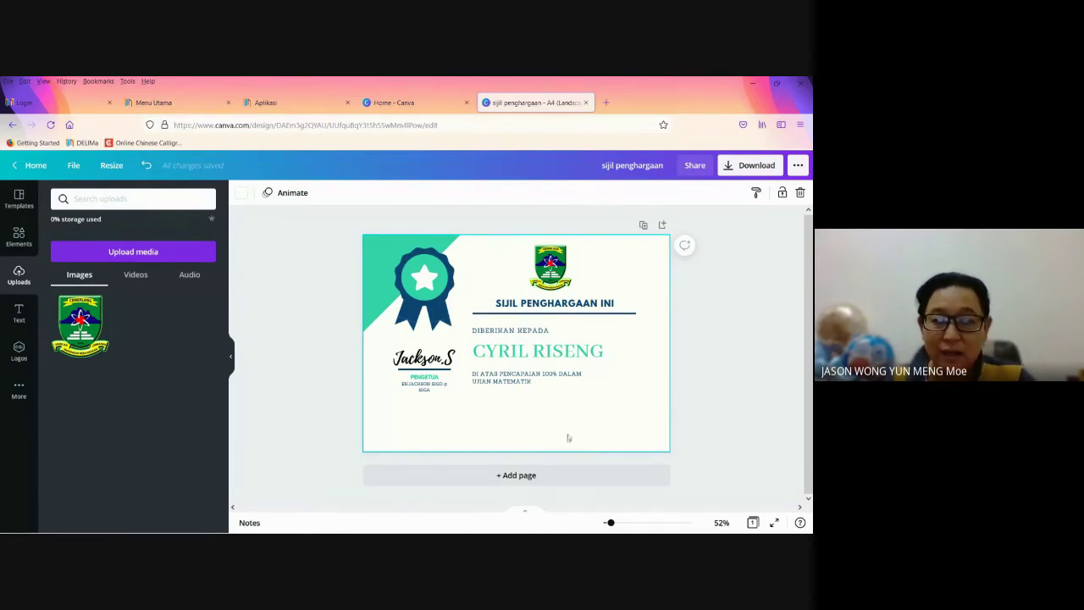
Step: Duplicate the certificate page and replace Page 2's recipient with another student's name
click(644, 225)
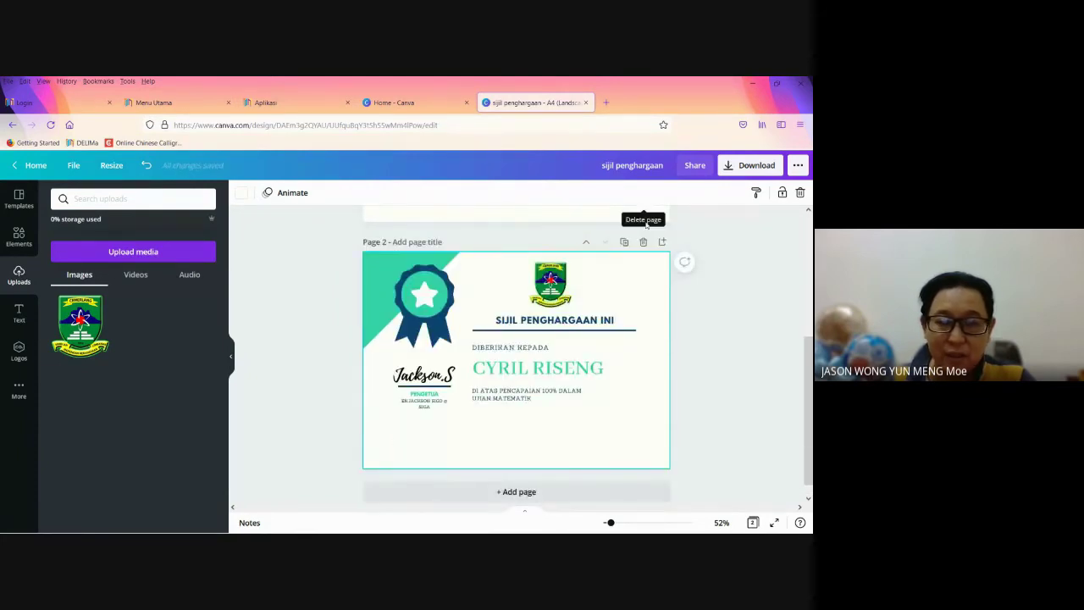
click(566, 366)
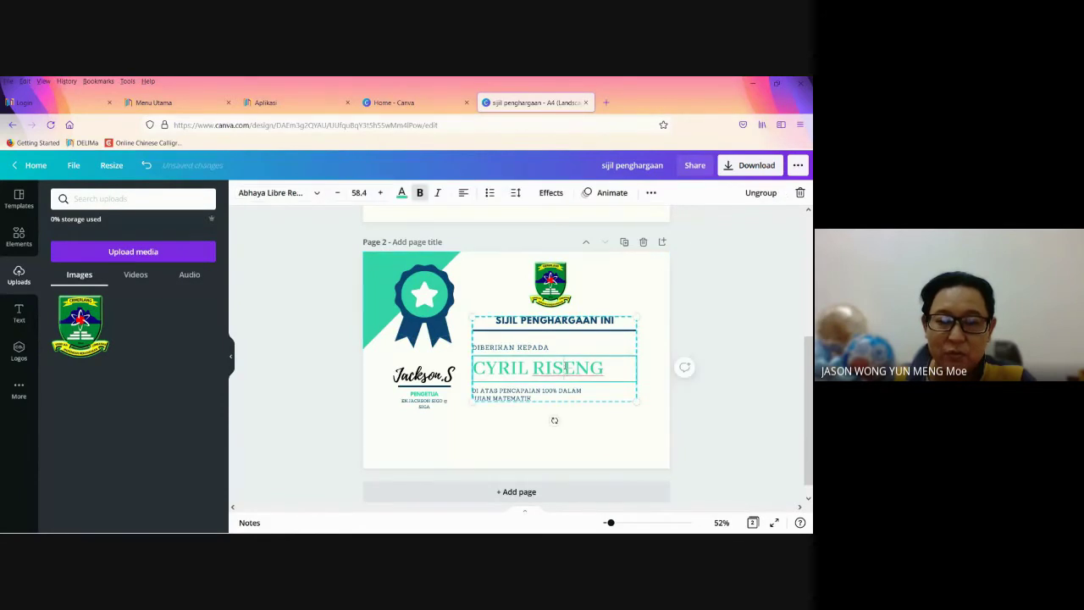
double_click(610, 367)
drag(607, 367, 476, 368)
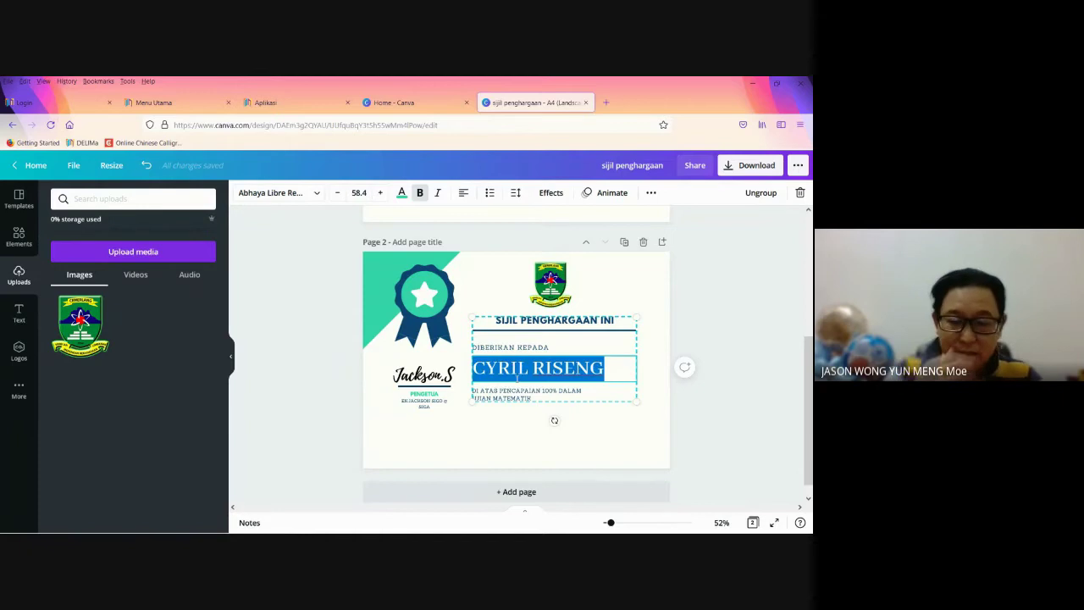
text(N)
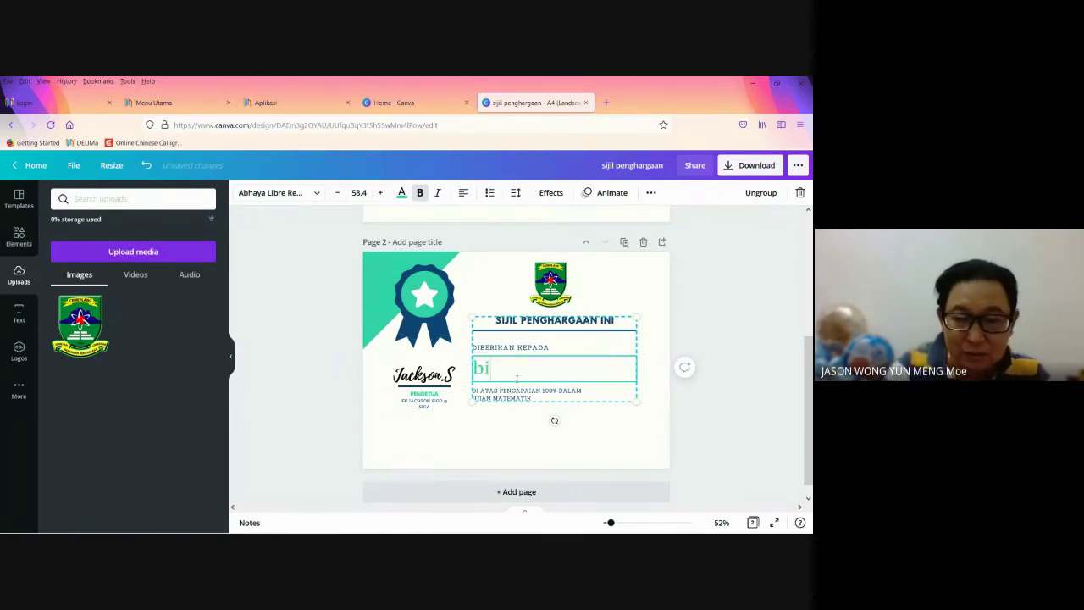
key(BackSpace)
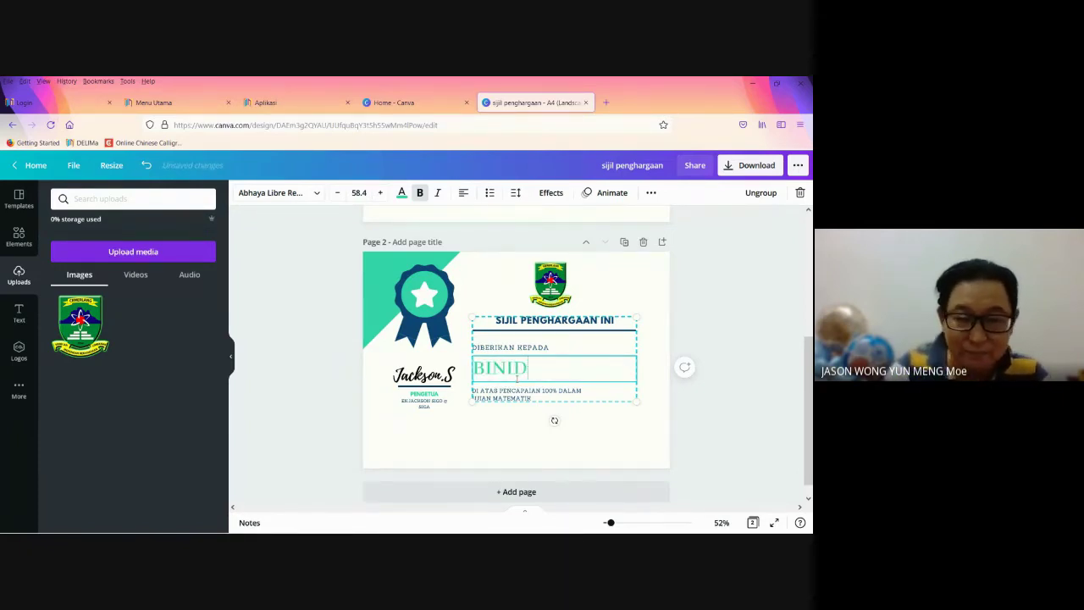
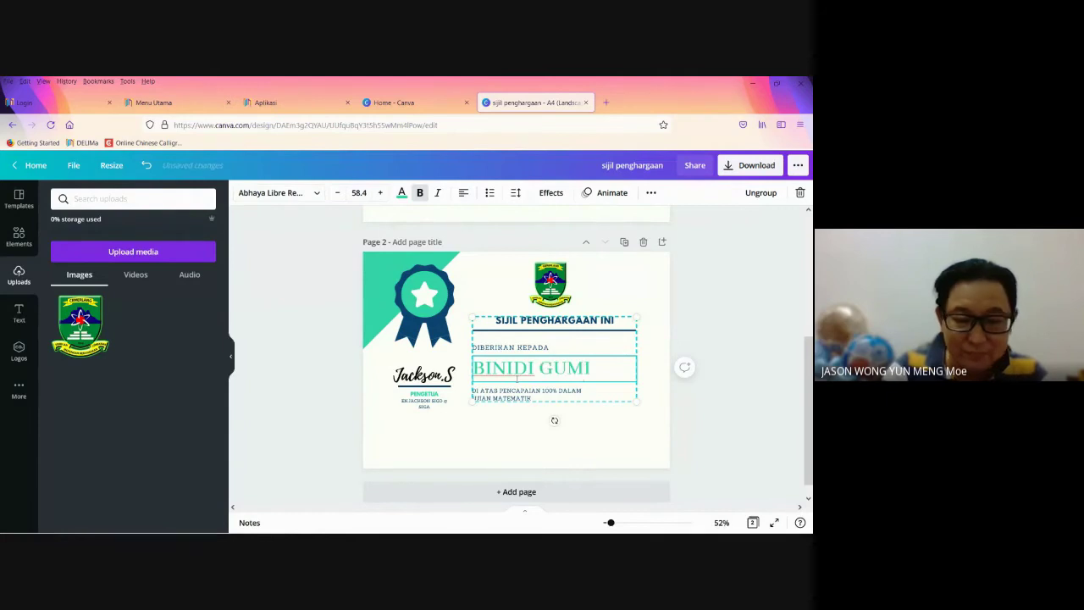
click(726, 403)
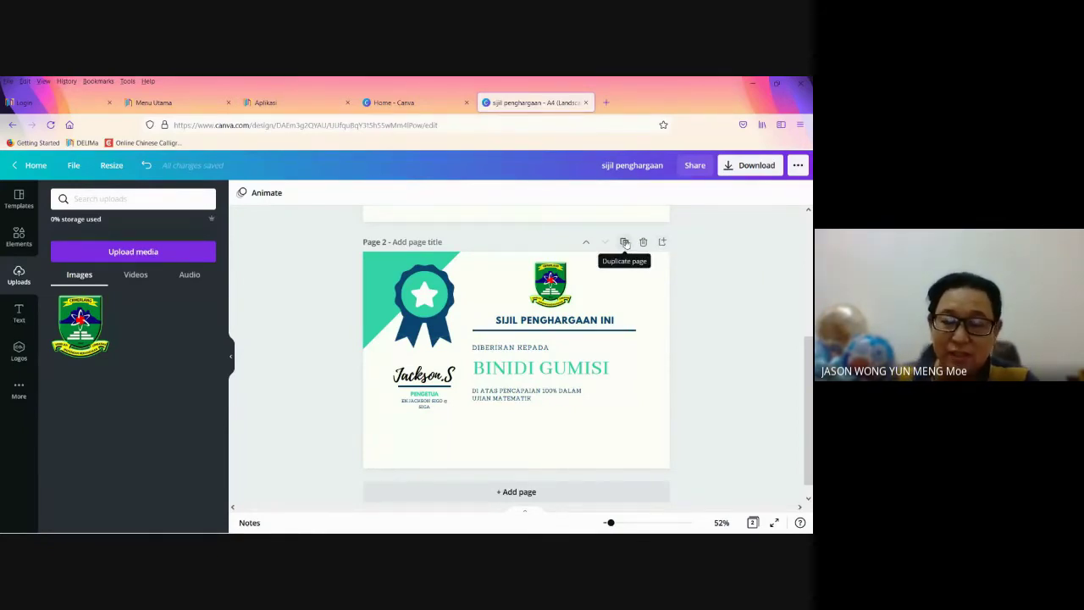
scroll(715, 319, up, 2)
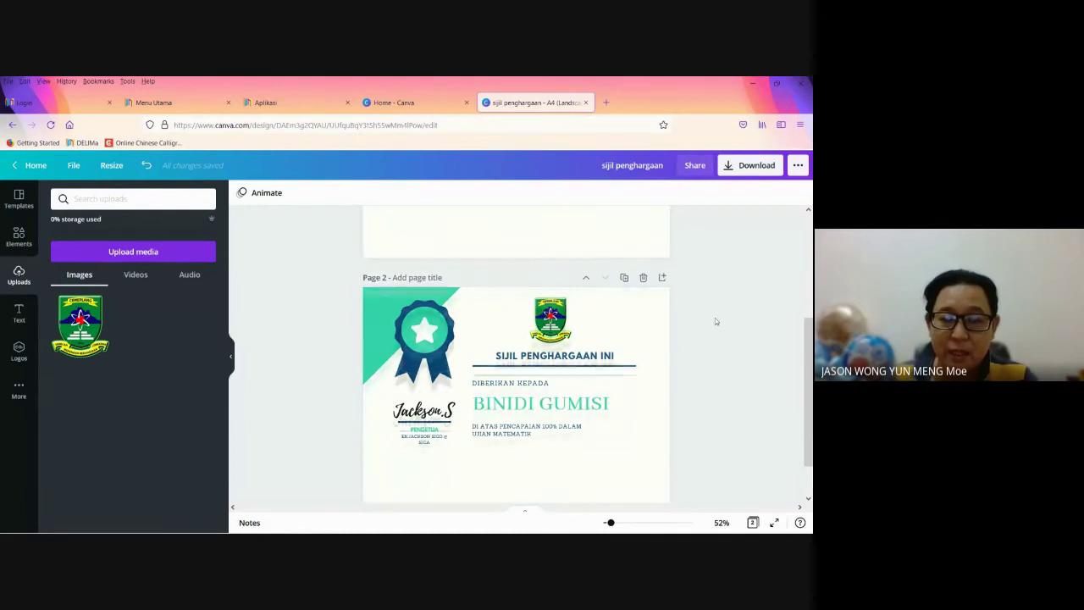
scroll(715, 321, up, 2)
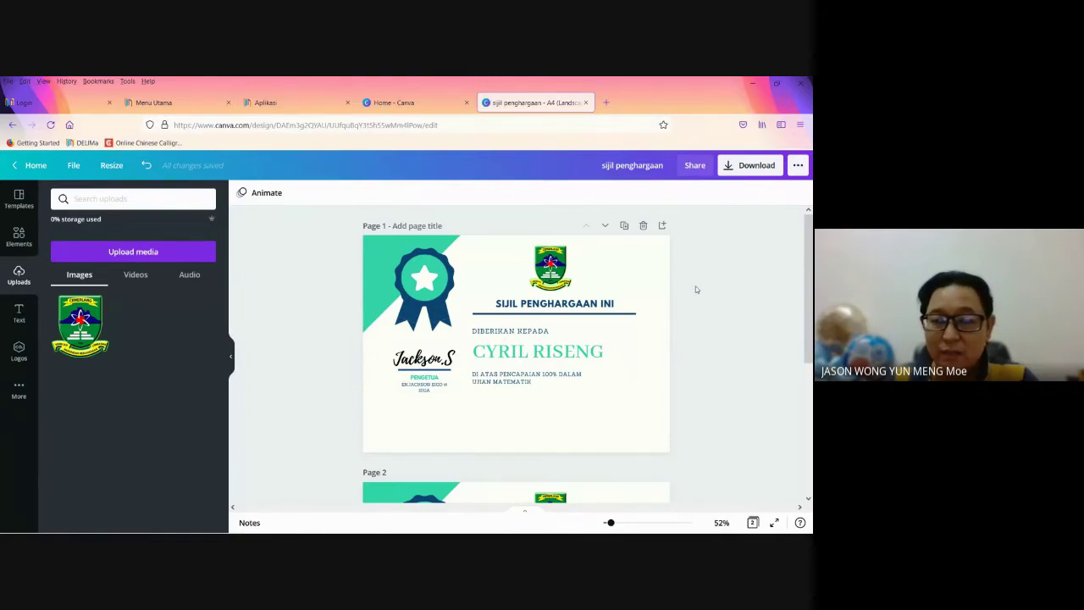
click(733, 169)
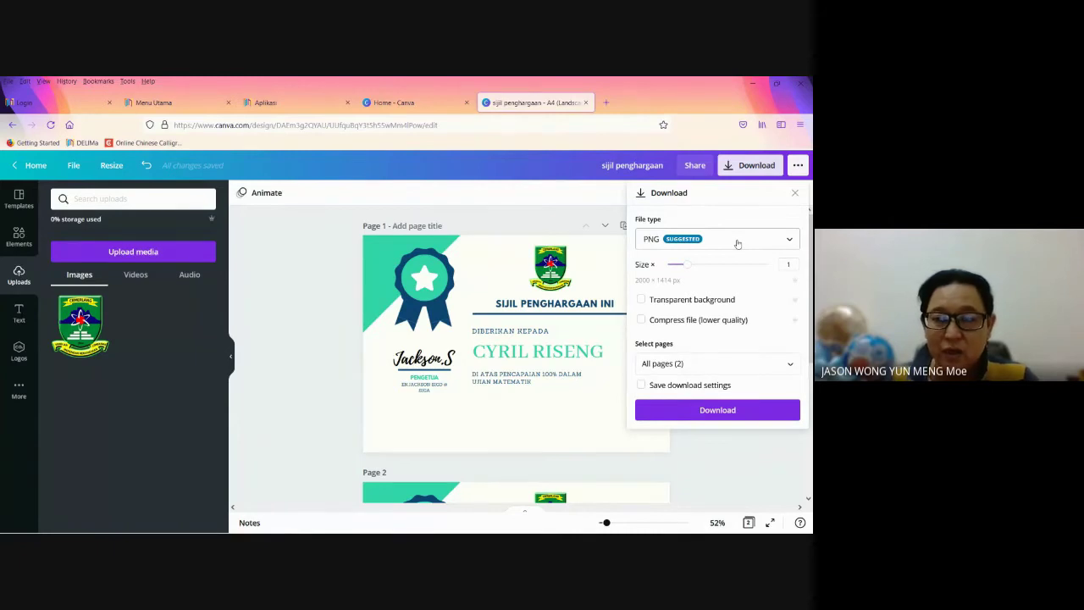
click(795, 194)
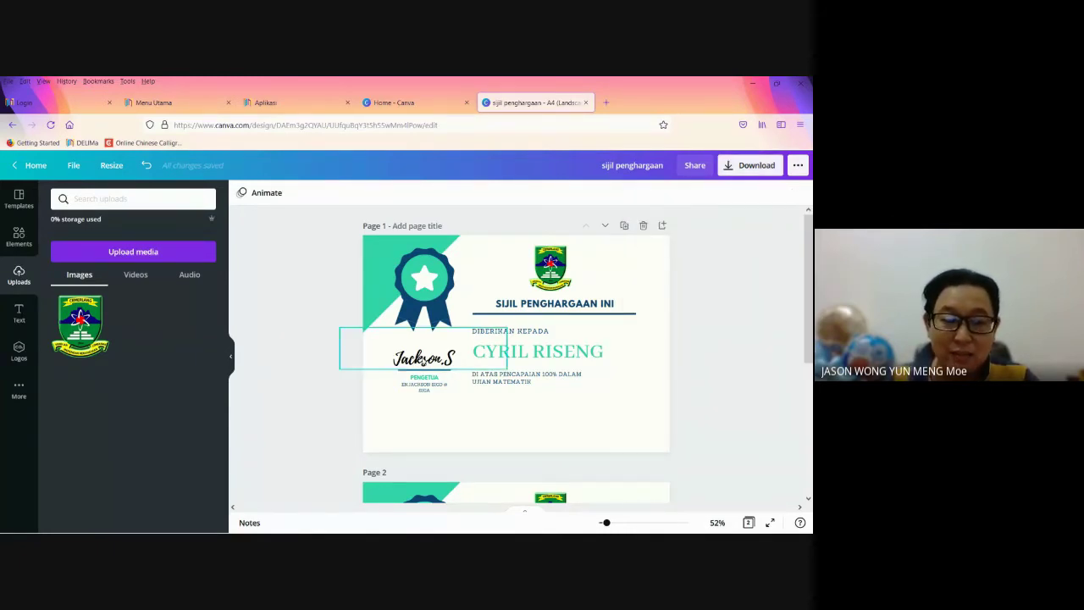
Step: Delete the typed signature text and upload the signature image from the Desktop
click(454, 358)
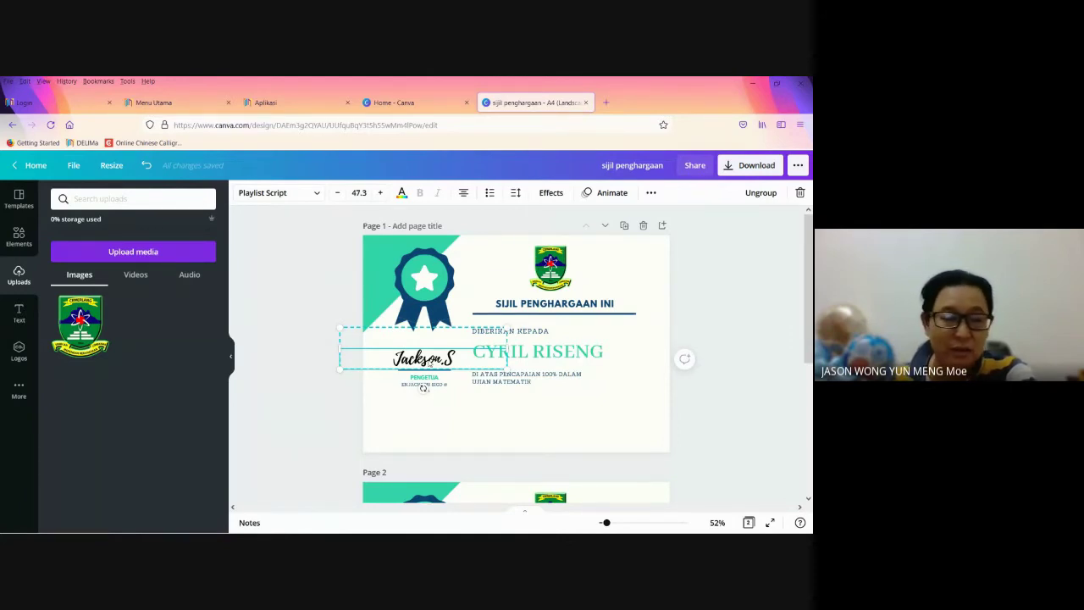
key(Delete)
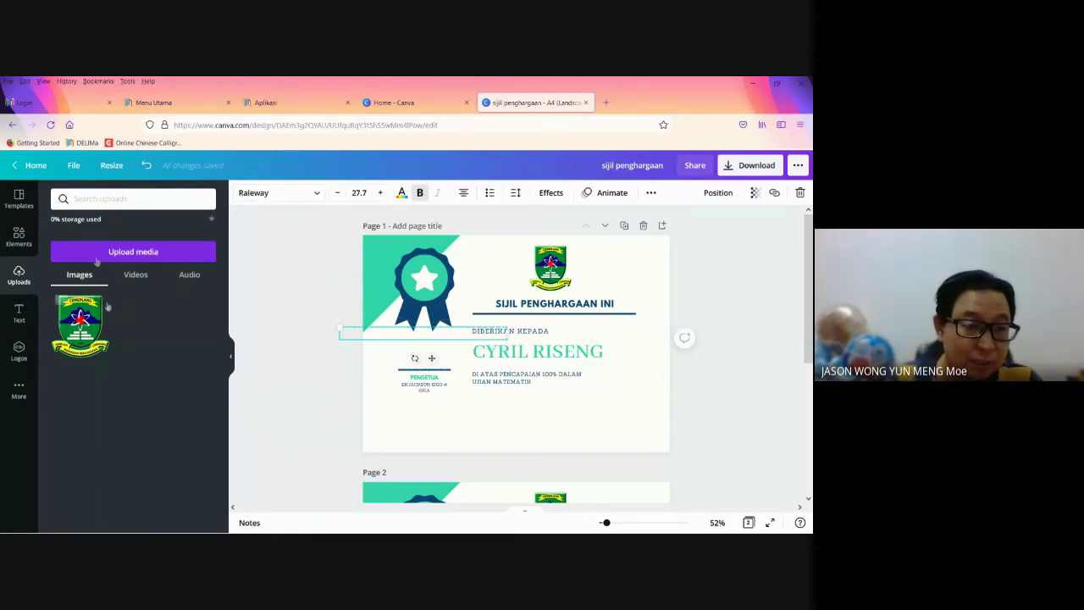
click(136, 254)
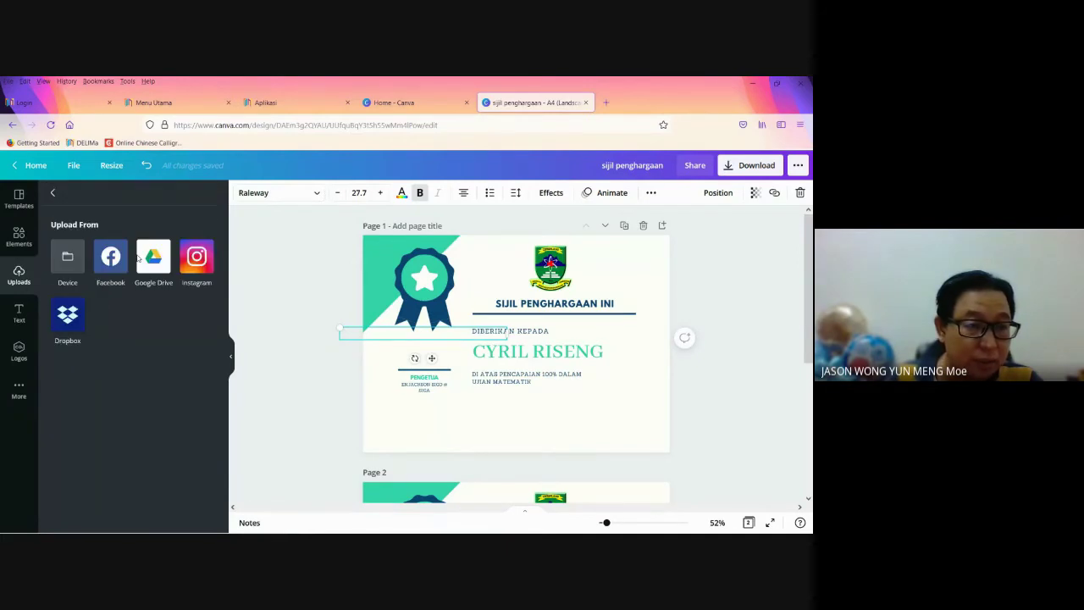
click(76, 268)
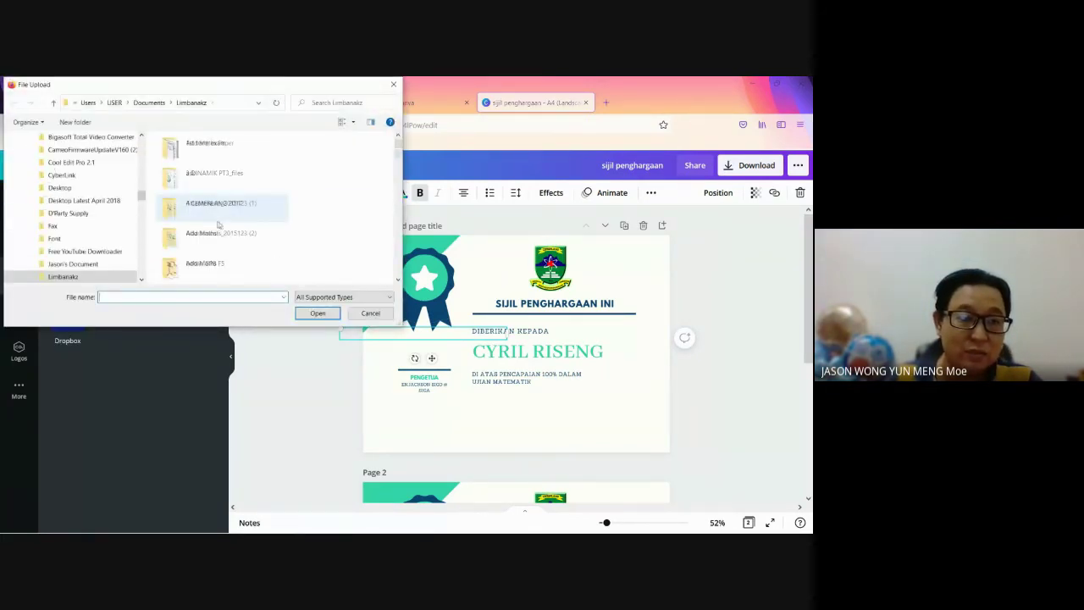
scroll(218, 227, up, 5)
scroll(85, 161, up, 5)
click(82, 159)
scroll(237, 229, down, 8)
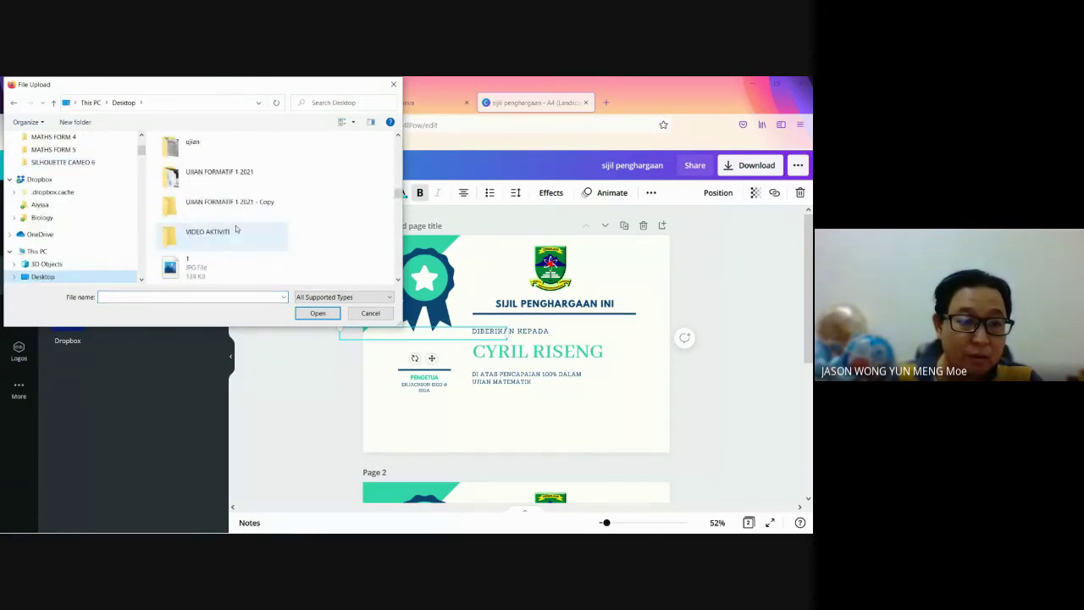
scroll(237, 228, up, 3)
scroll(237, 229, up, 4)
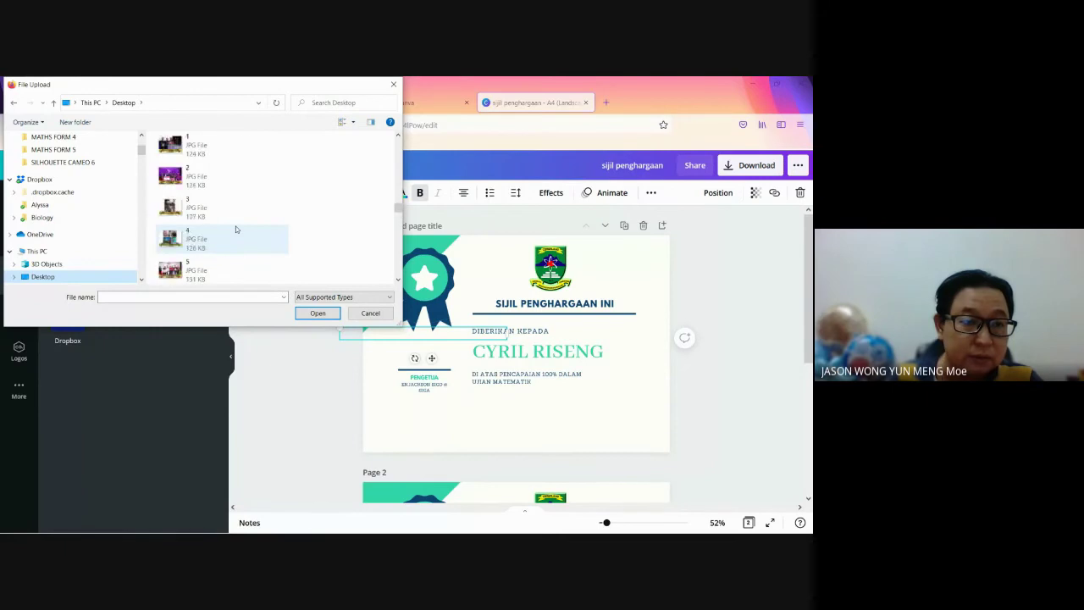
scroll(236, 228, down, 8)
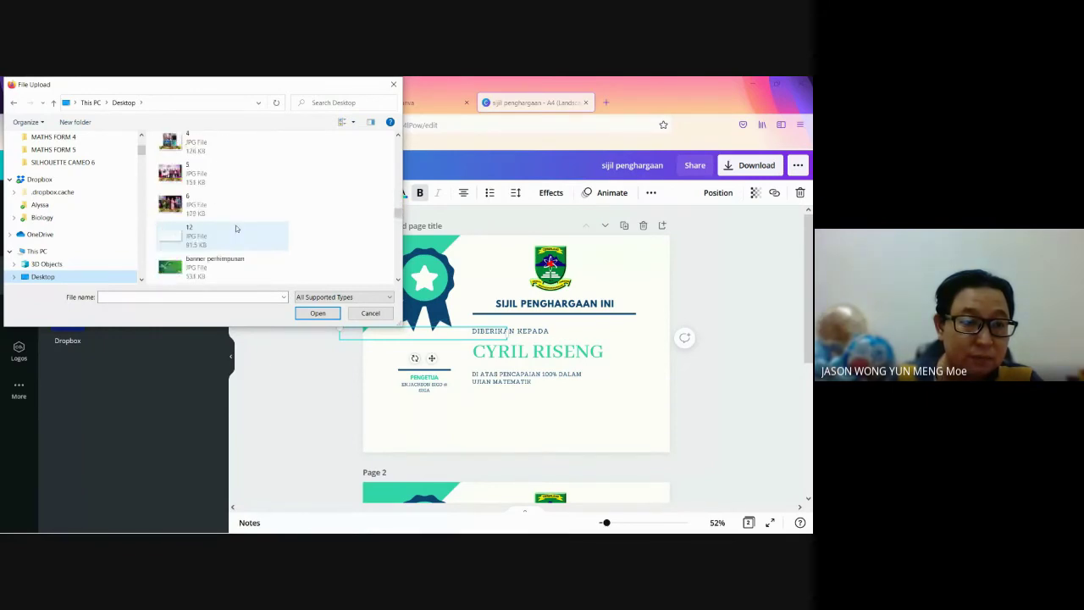
scroll(235, 228, down, 5)
double_click(196, 270)
Step: Add the signature image to Page 1, shrunk and placed over the PENGETUA line
click(190, 275)
click(85, 276)
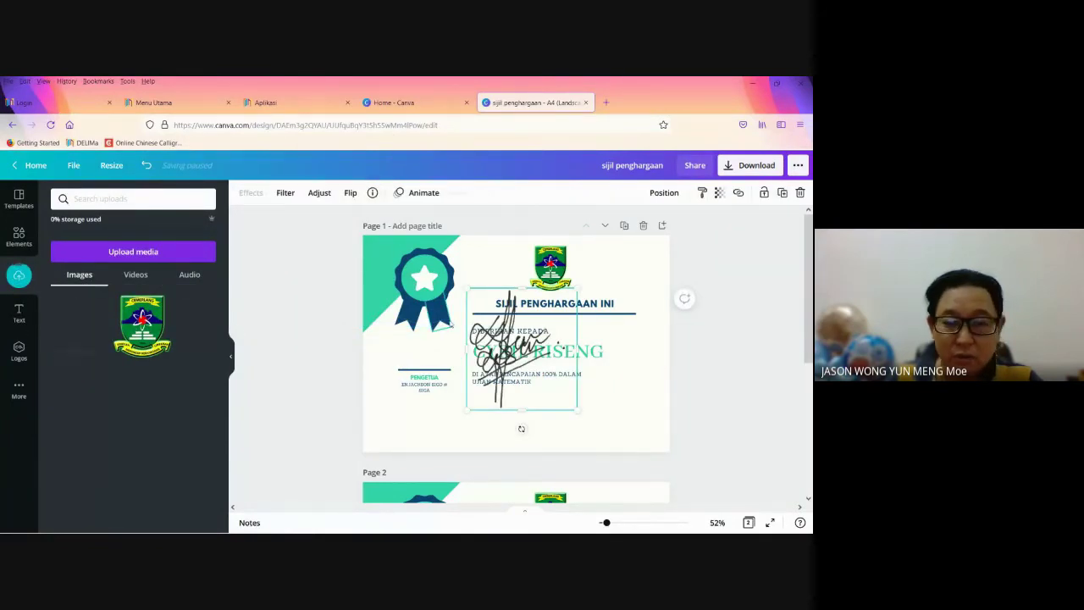
click(527, 313)
mouse_move(572, 283)
mouse_down()
mouse_move(501, 359)
mouse_move(426, 360)
mouse_move(456, 332)
mouse_up()
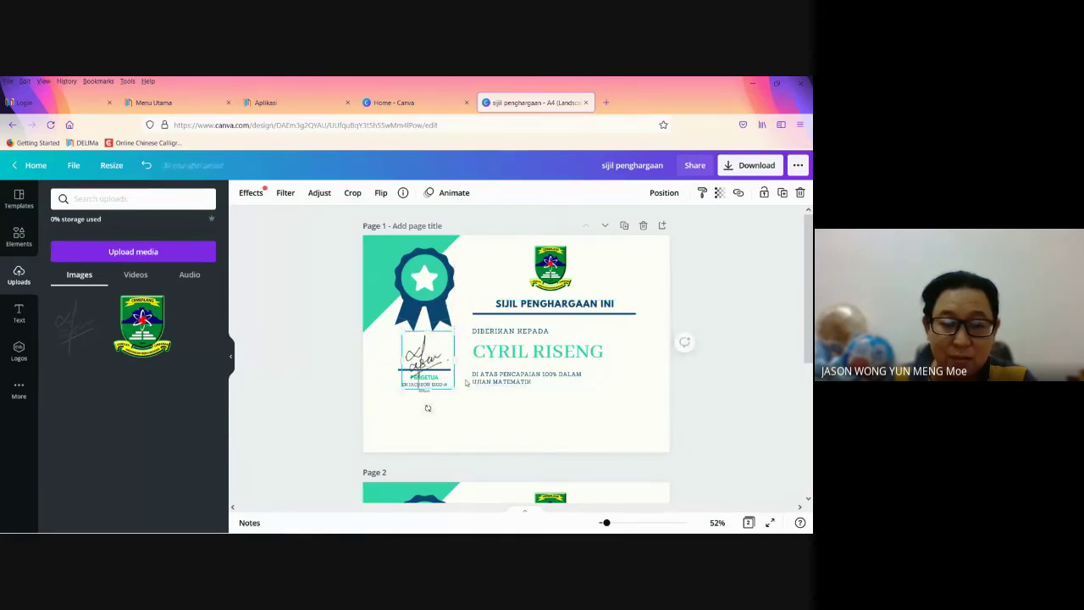
click(469, 413)
click(428, 373)
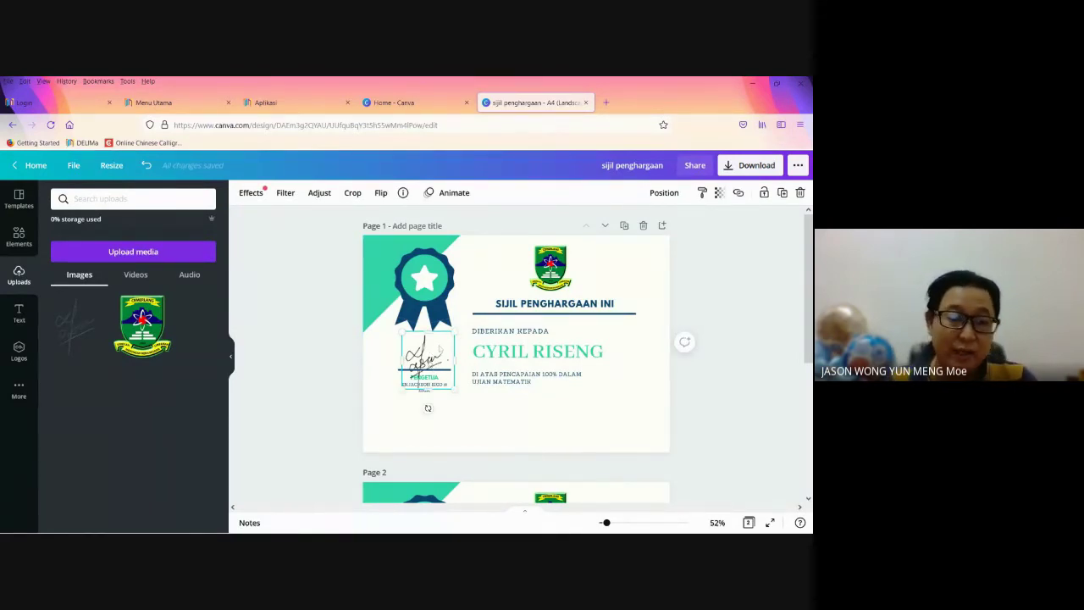
click(487, 412)
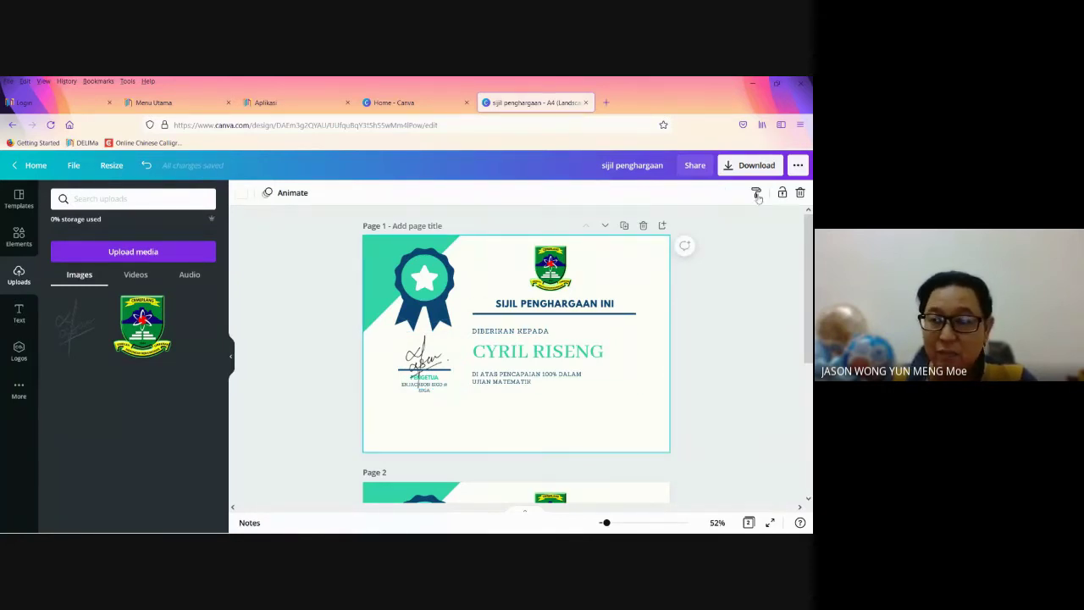
Step: Download all certificate pages as PNG and save the sijil penghargaan.zip file
click(751, 167)
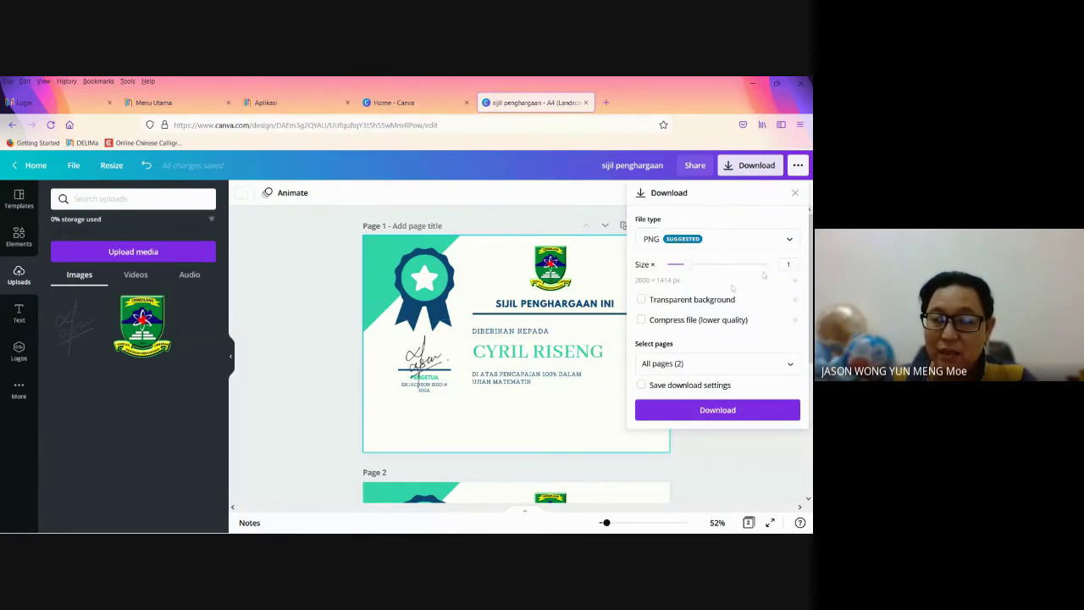
click(786, 241)
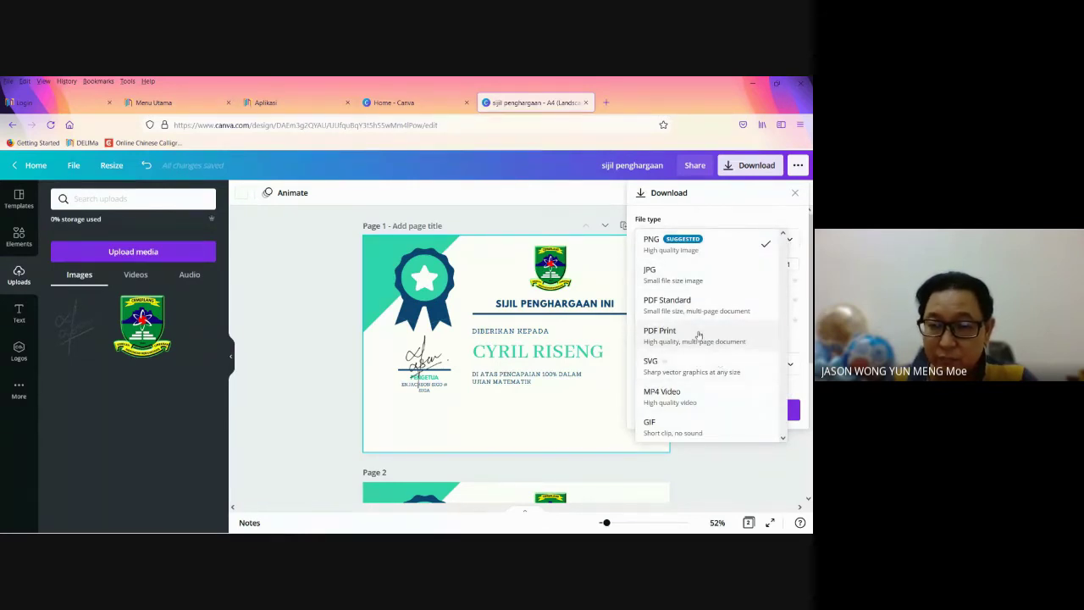
click(701, 305)
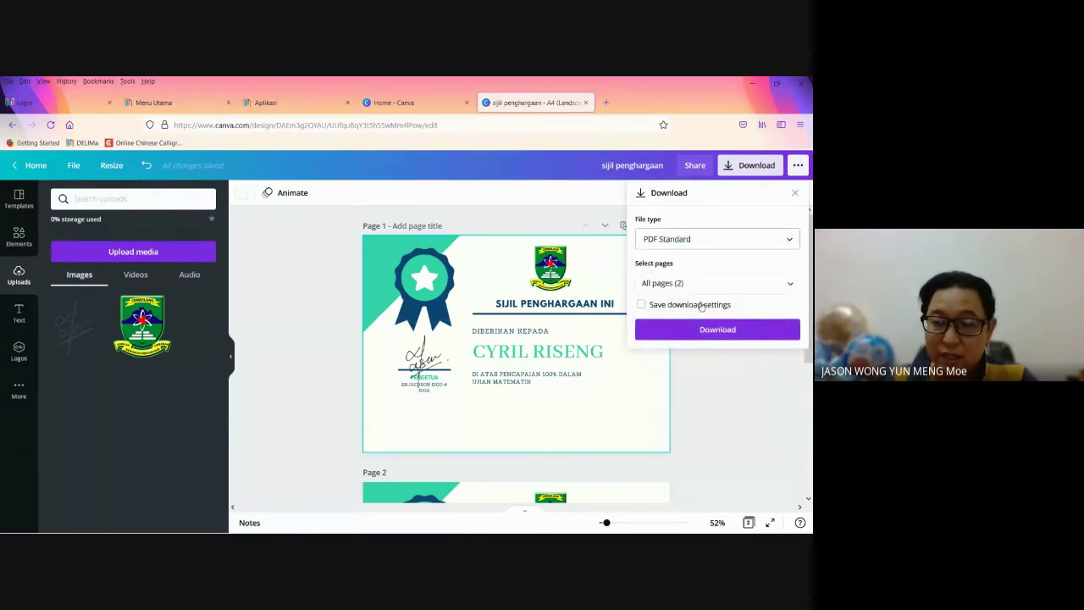
click(705, 240)
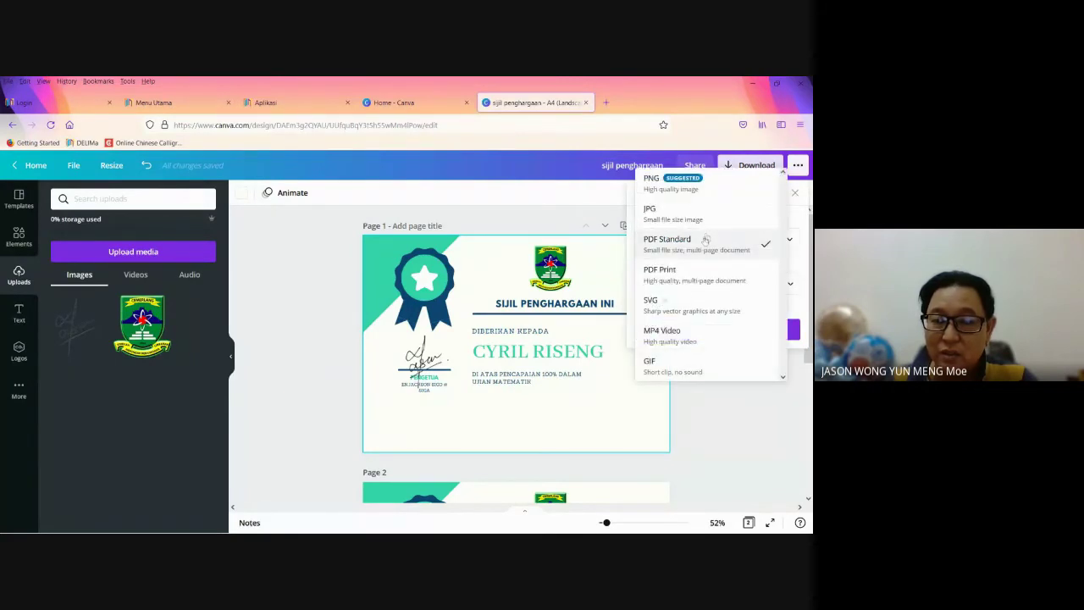
click(673, 193)
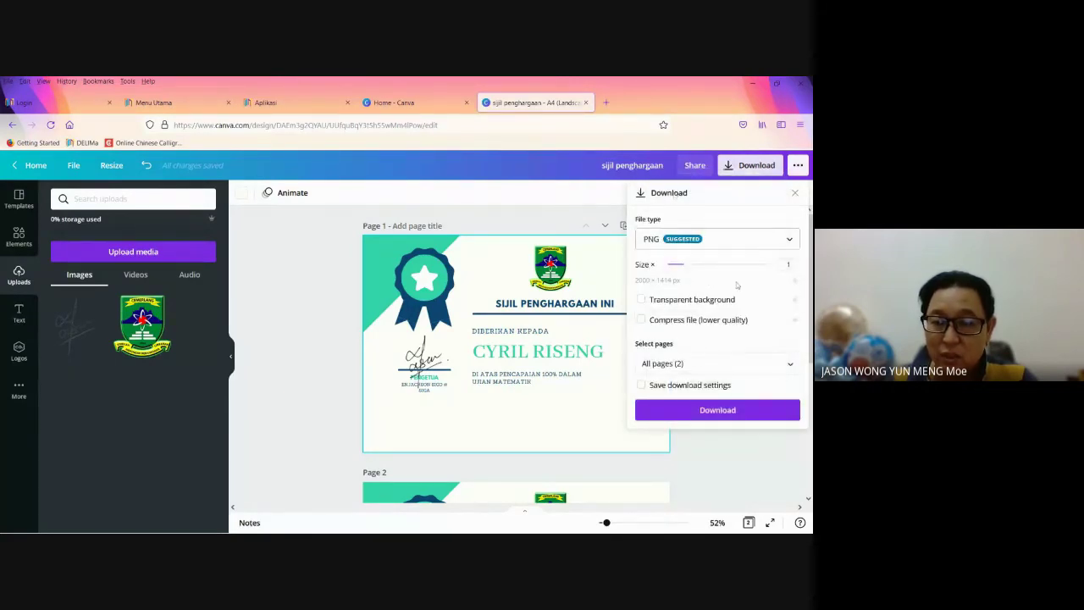
click(708, 413)
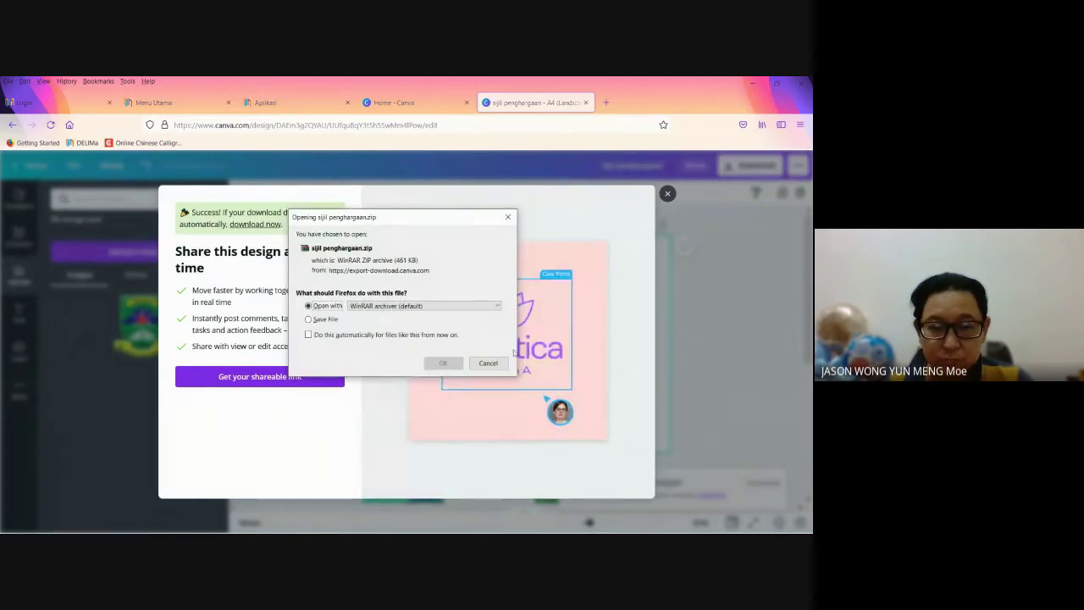
click(347, 320)
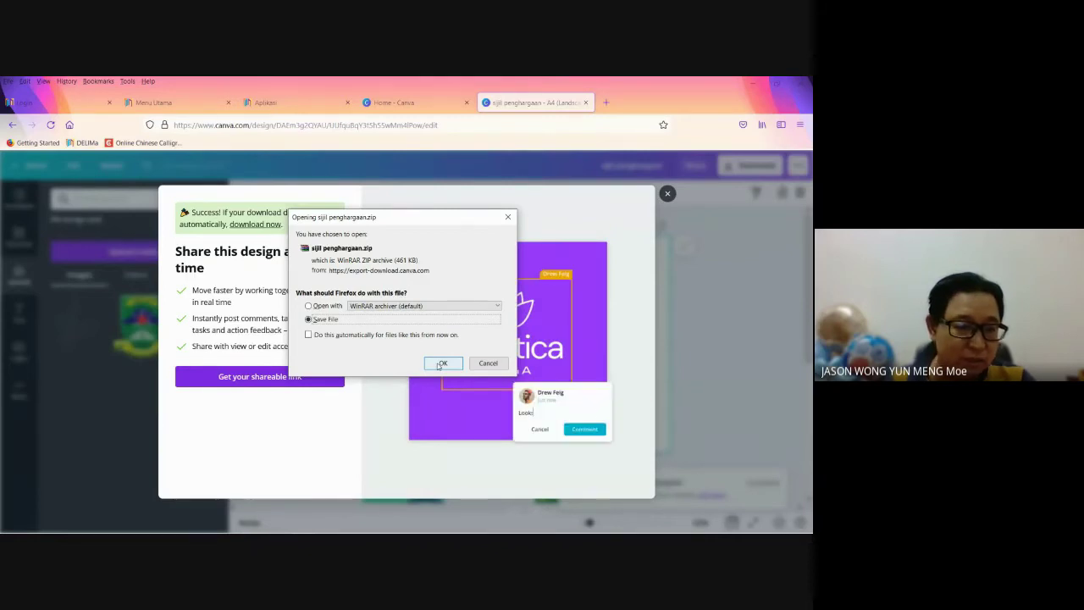
click(442, 364)
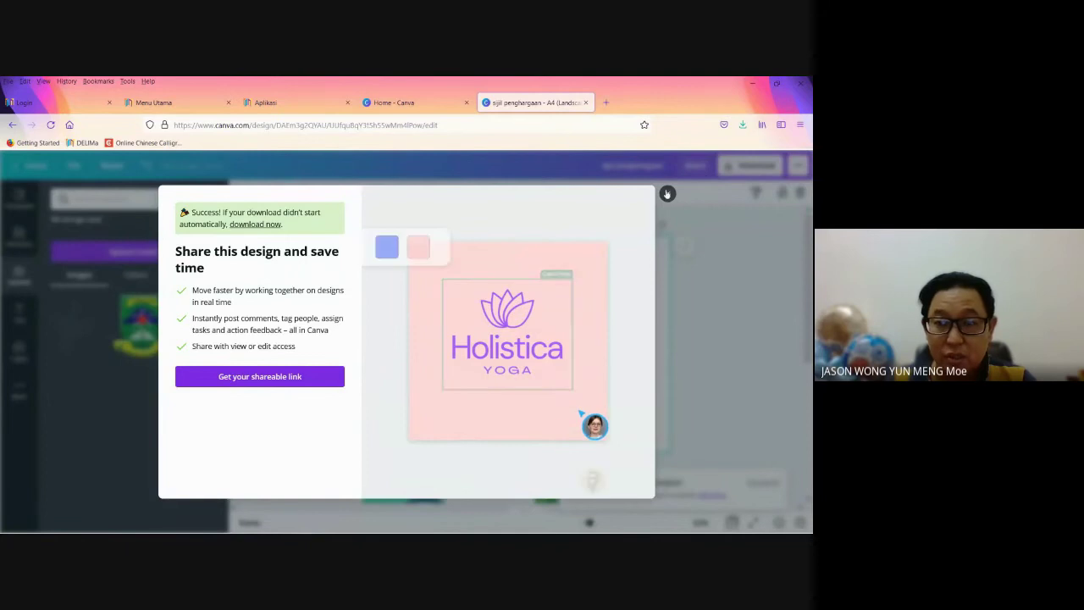
click(668, 195)
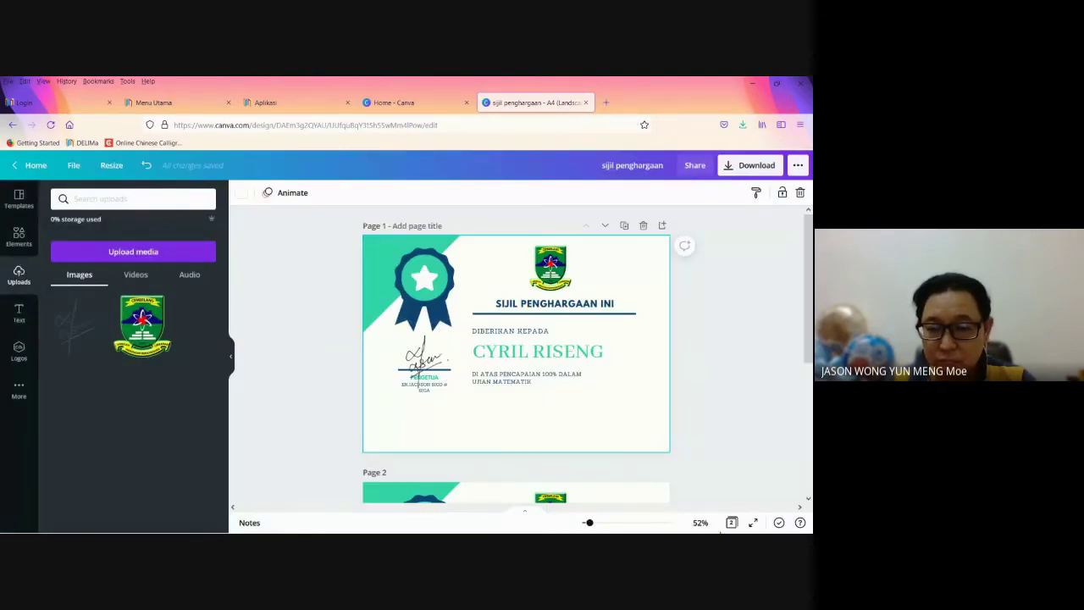
Step: Minimize all windows and extract the sijil penghargaan zip onto the desktop with Extract Here
mouse_move(720, 533)
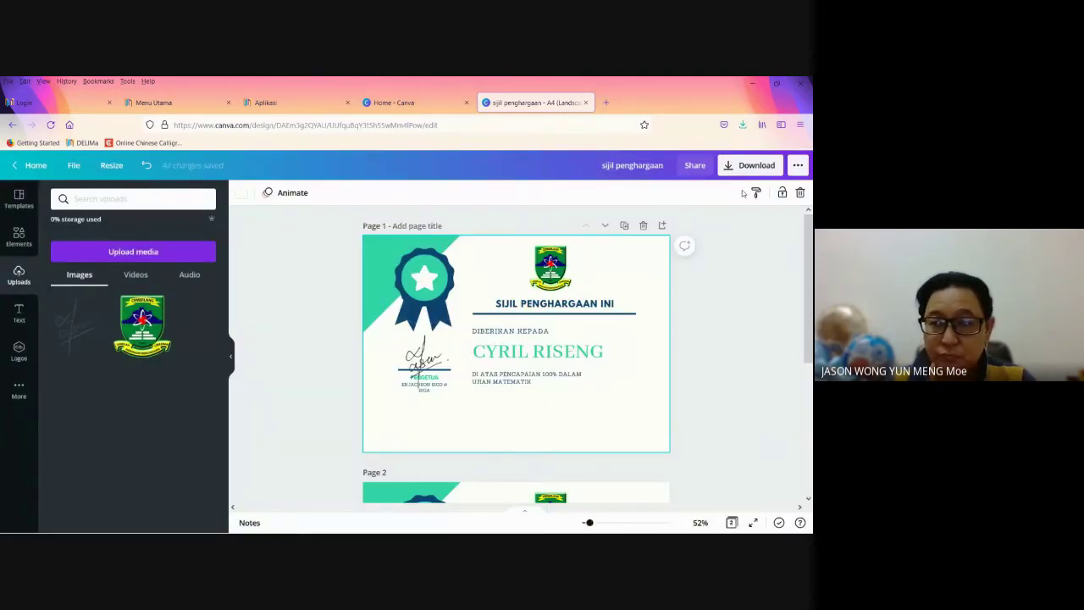
click(753, 84)
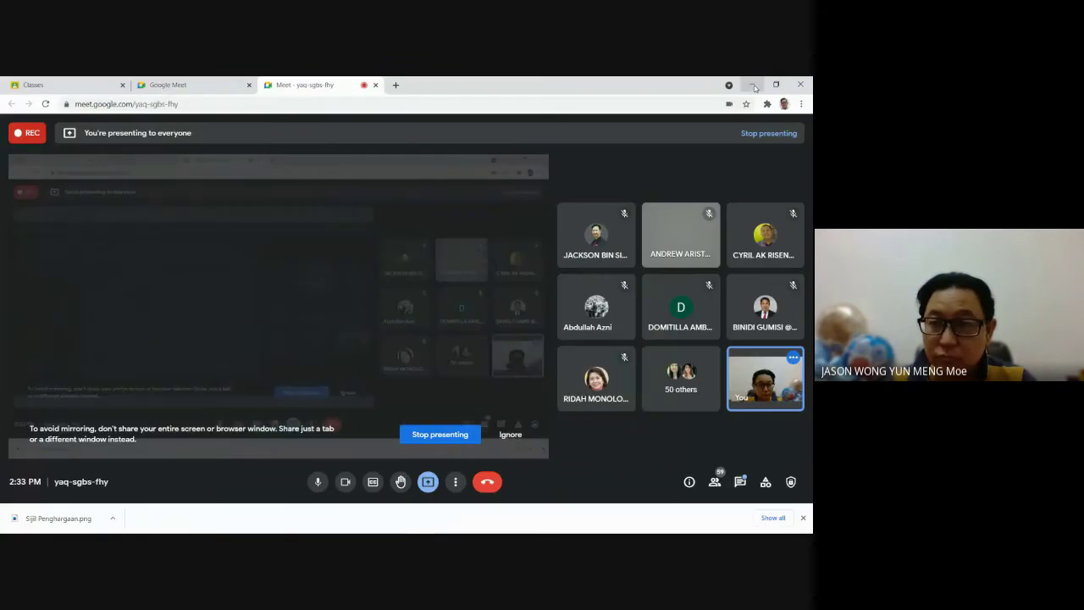
click(752, 85)
click(780, 83)
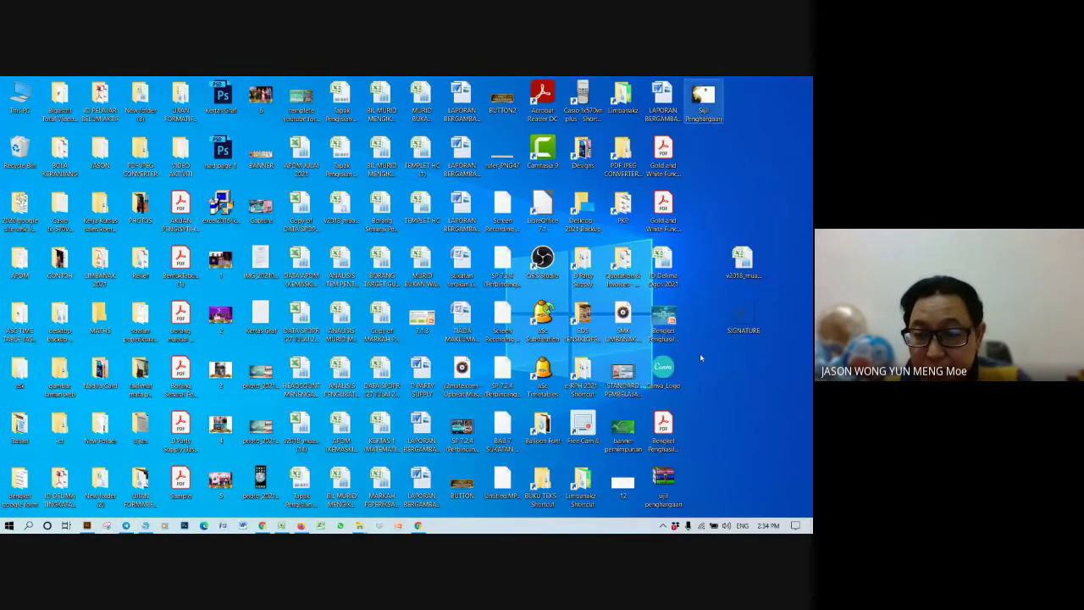
right_click(670, 485)
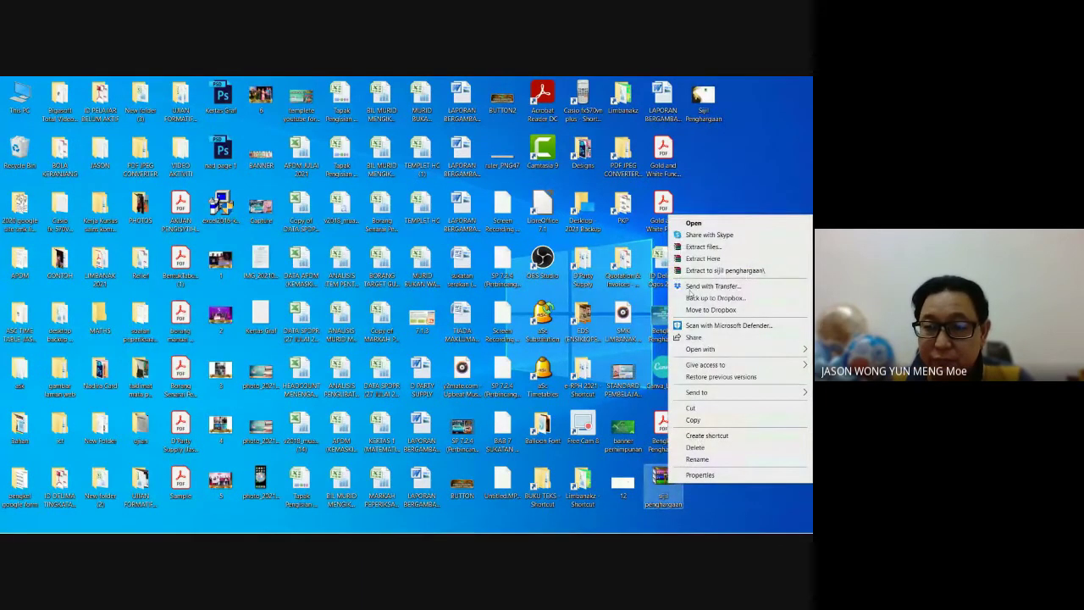
click(702, 259)
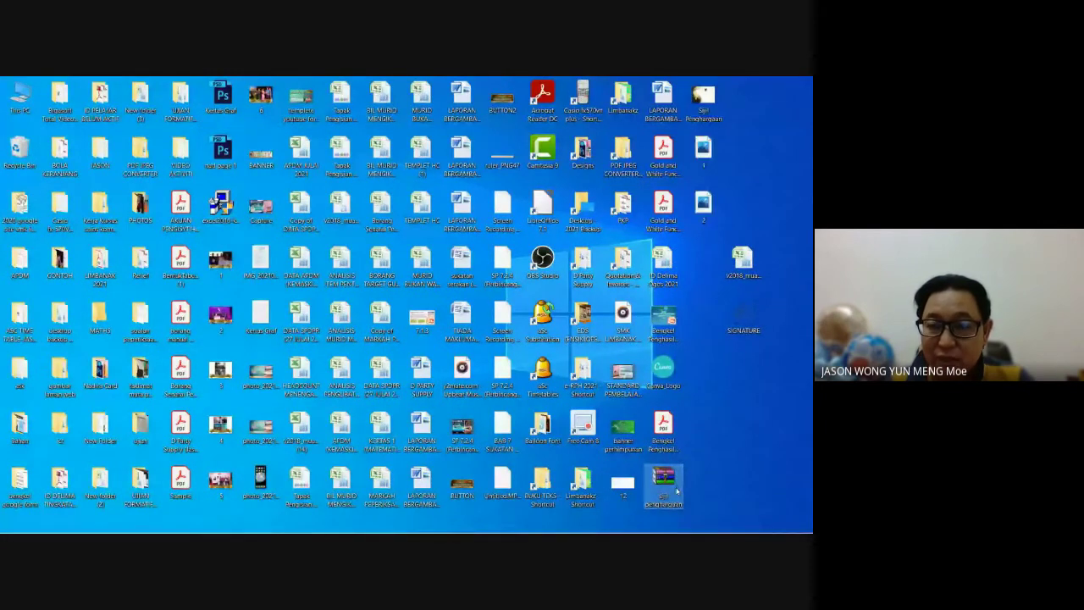
double_click(705, 153)
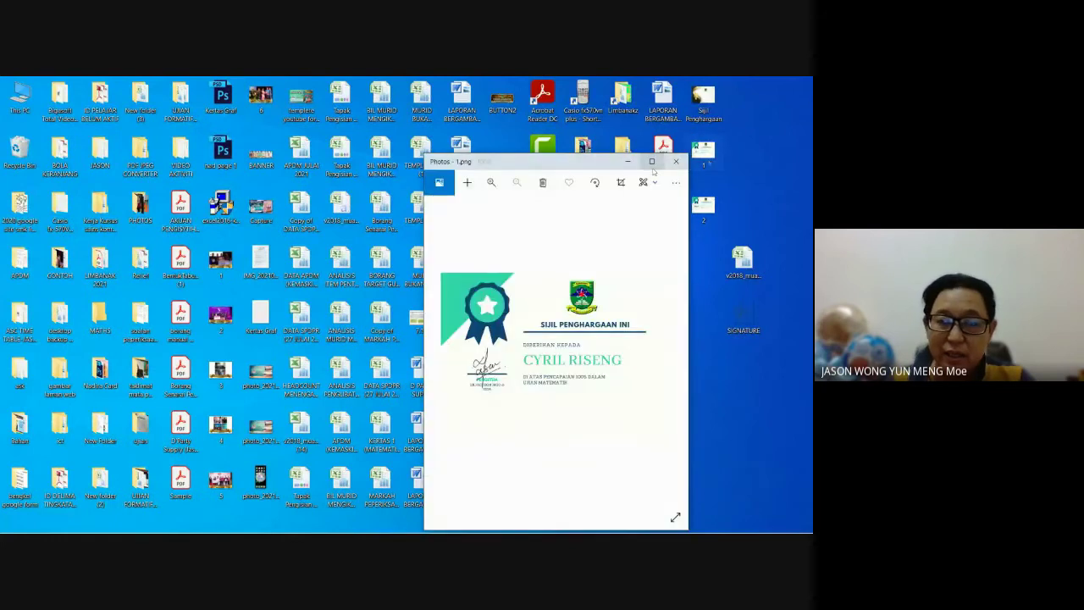
click(651, 162)
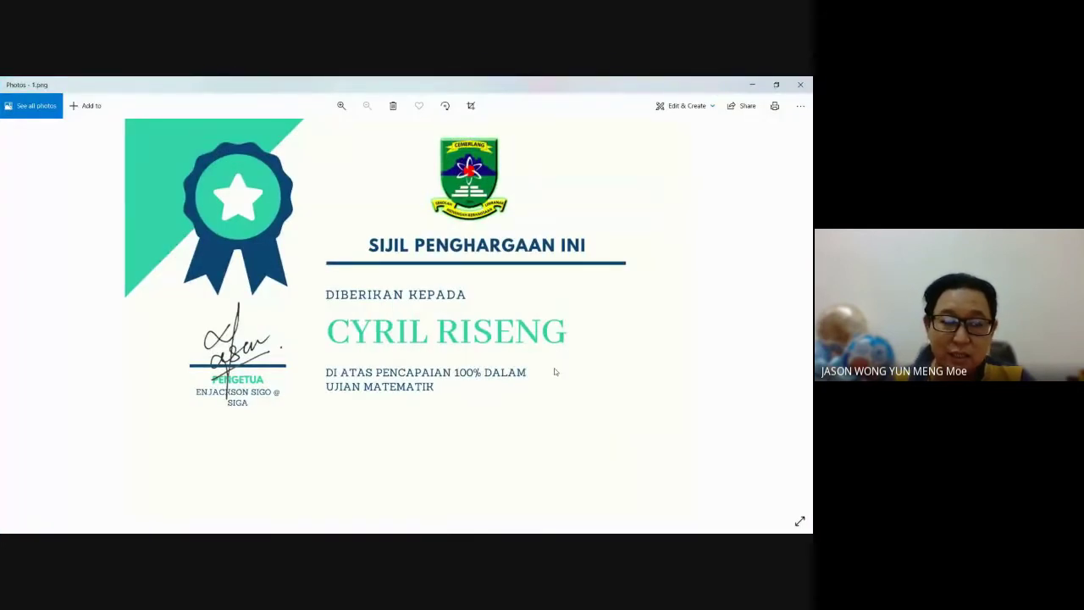
click(753, 86)
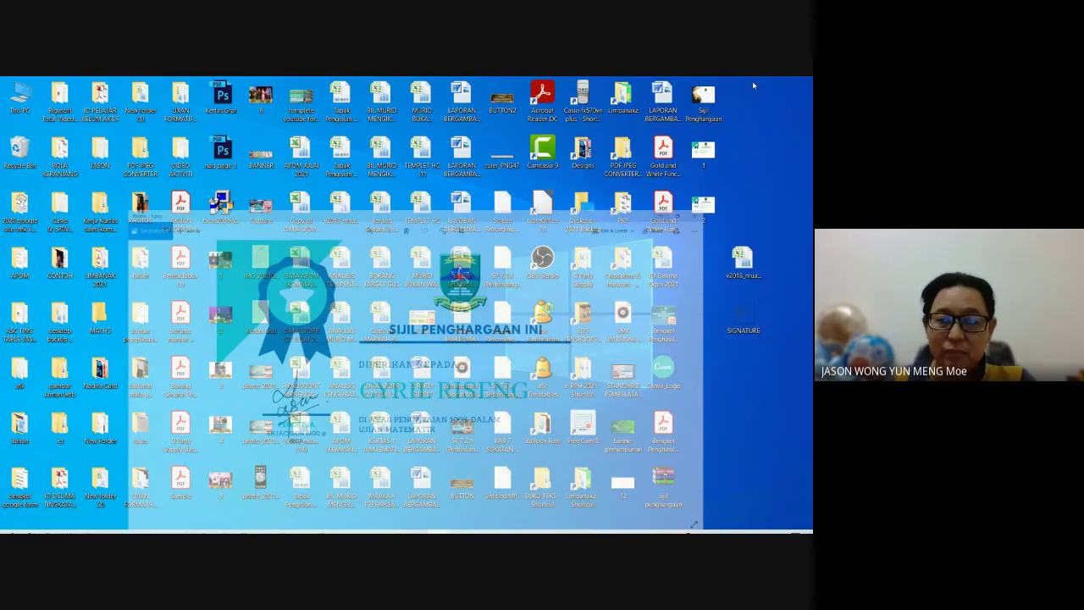
double_click(703, 203)
click(652, 162)
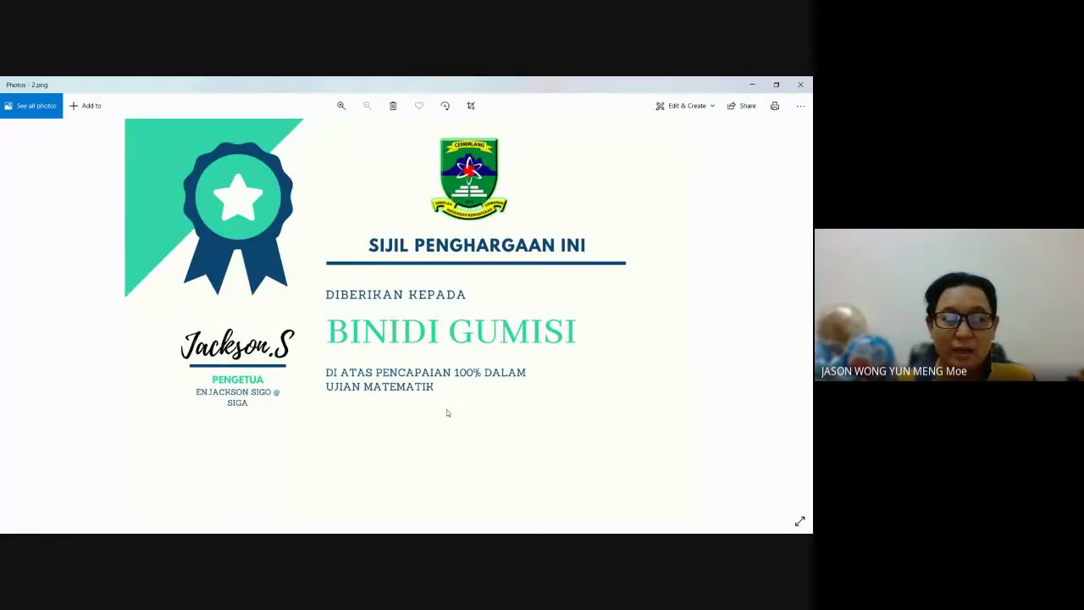
click(753, 85)
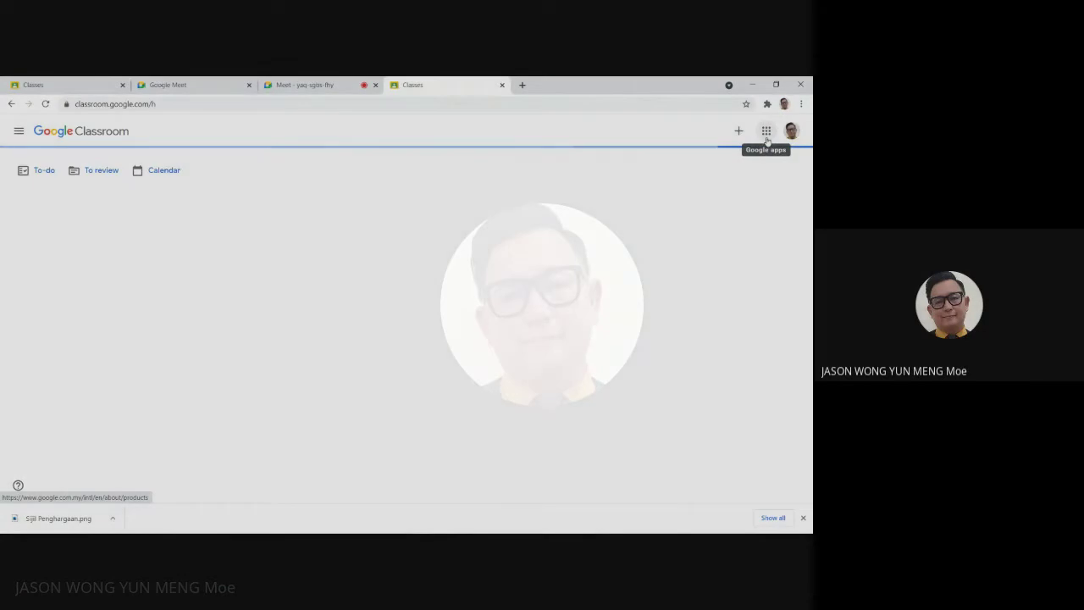
Step: Open Google Forms from the apps launcher and create a Blank form
click(767, 134)
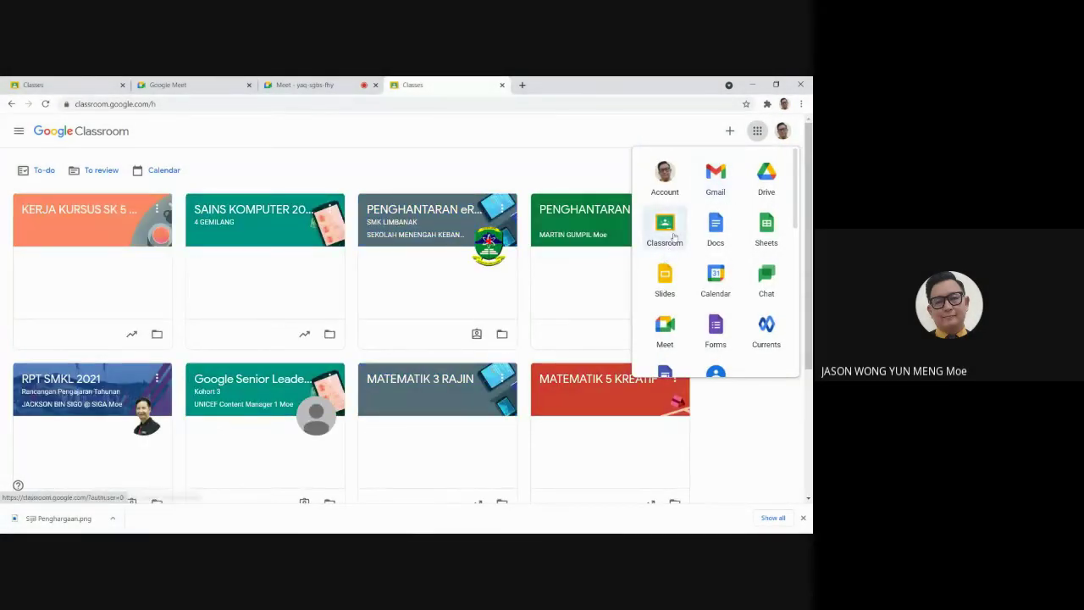
click(713, 332)
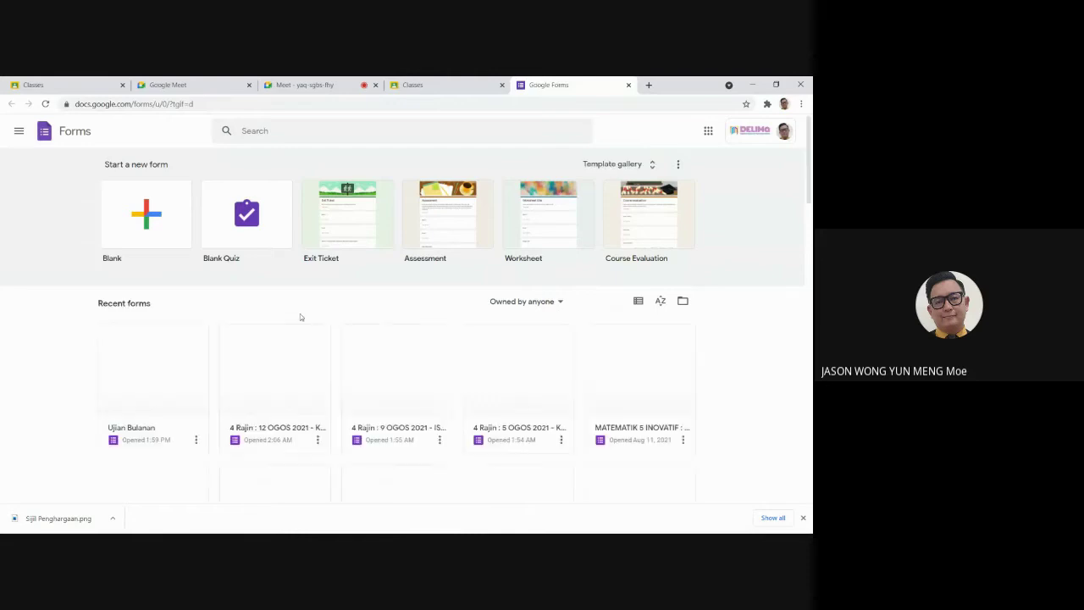
click(163, 228)
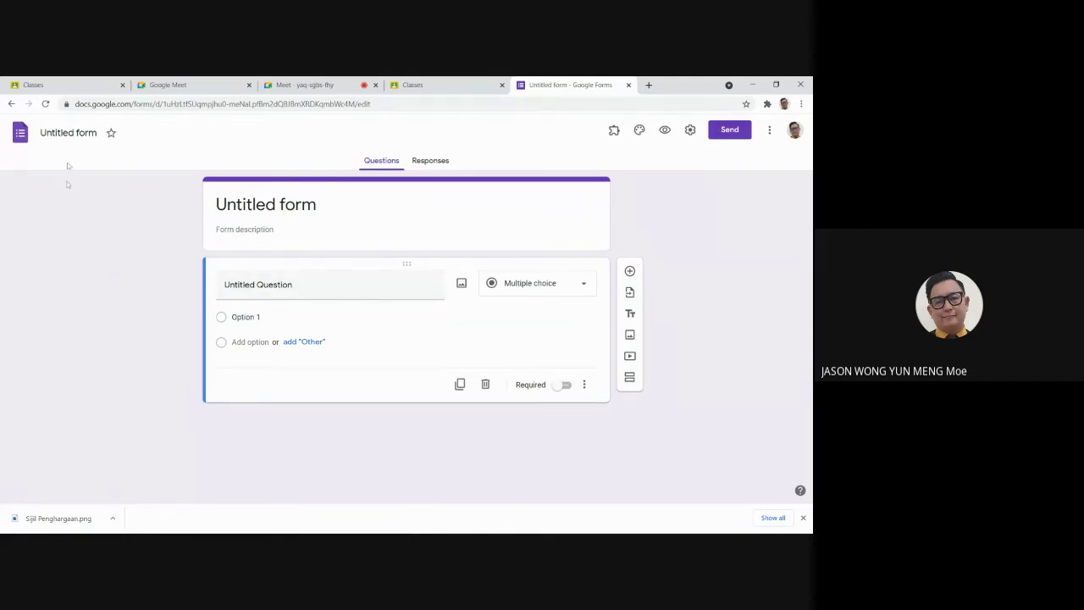
Step: Title the form KUIZ 1
click(70, 133)
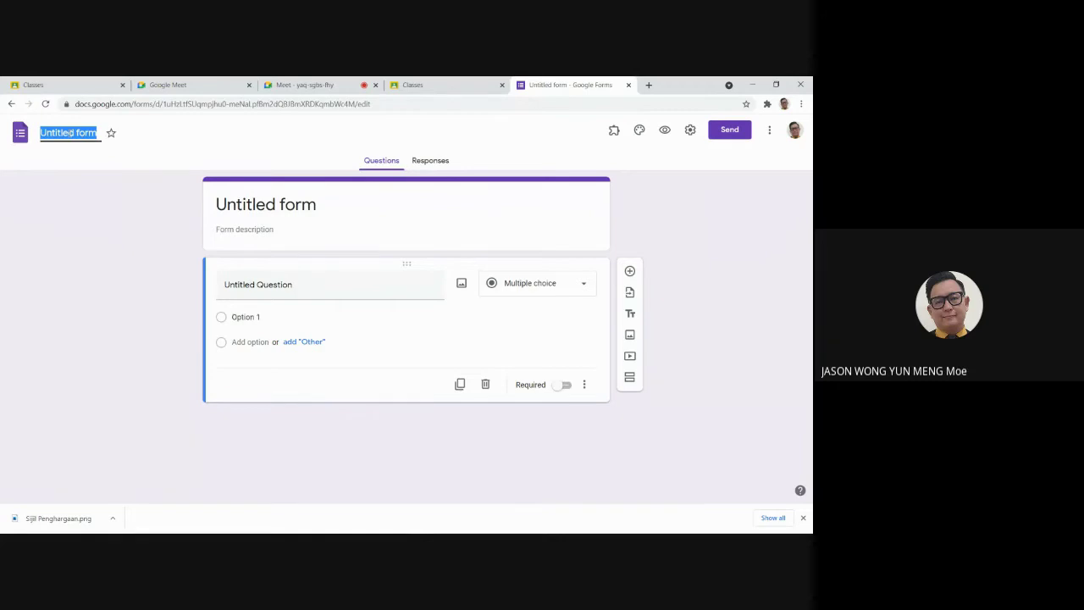
text(KUIZ)
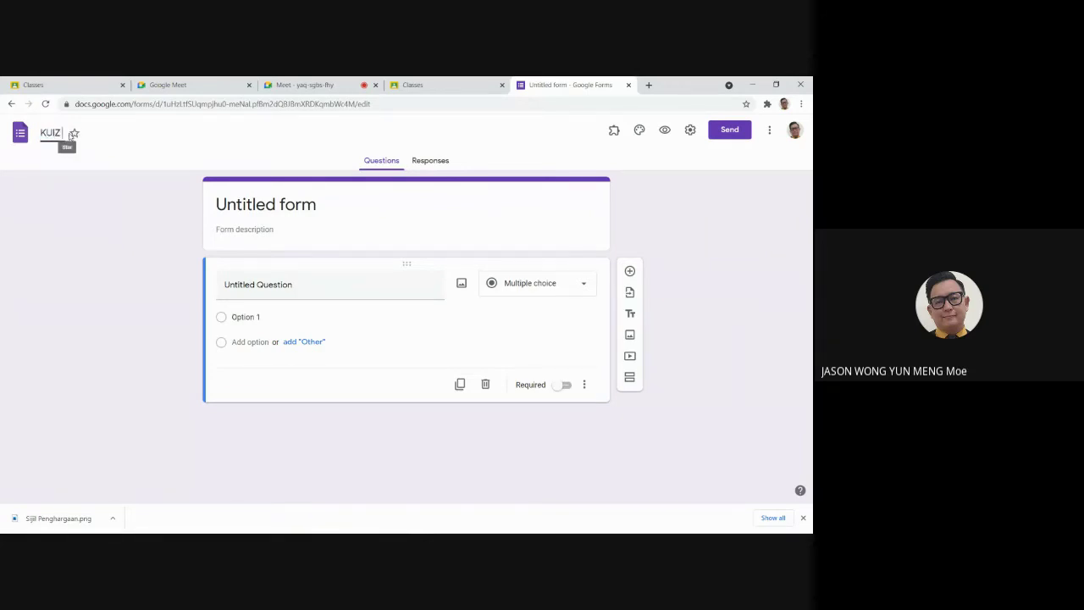
text( 1)
click(303, 205)
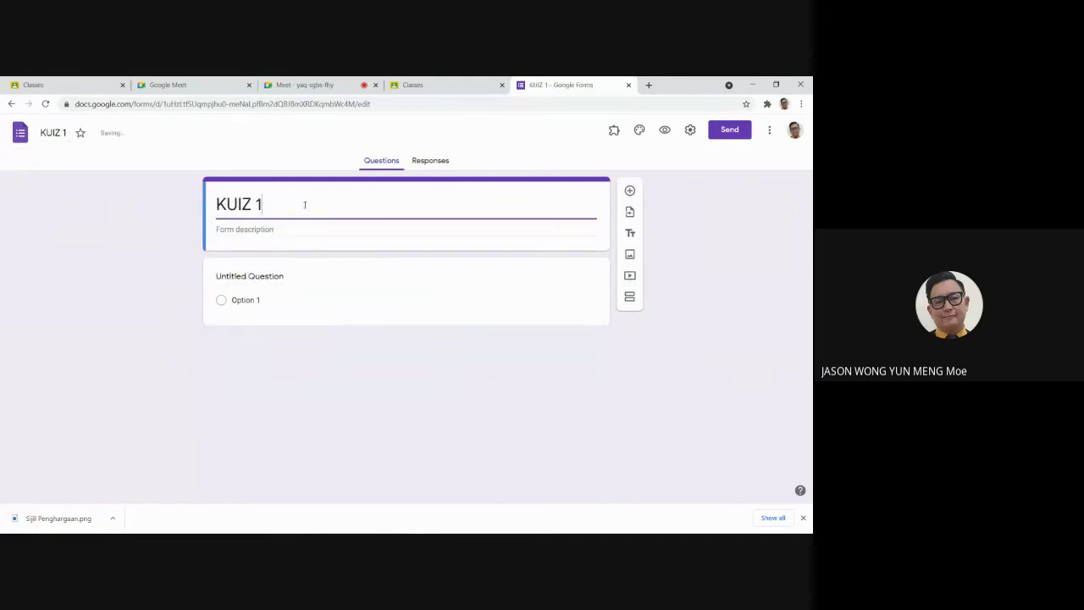
Step: Make the first question a required short-answer question titled NAMA
click(301, 276)
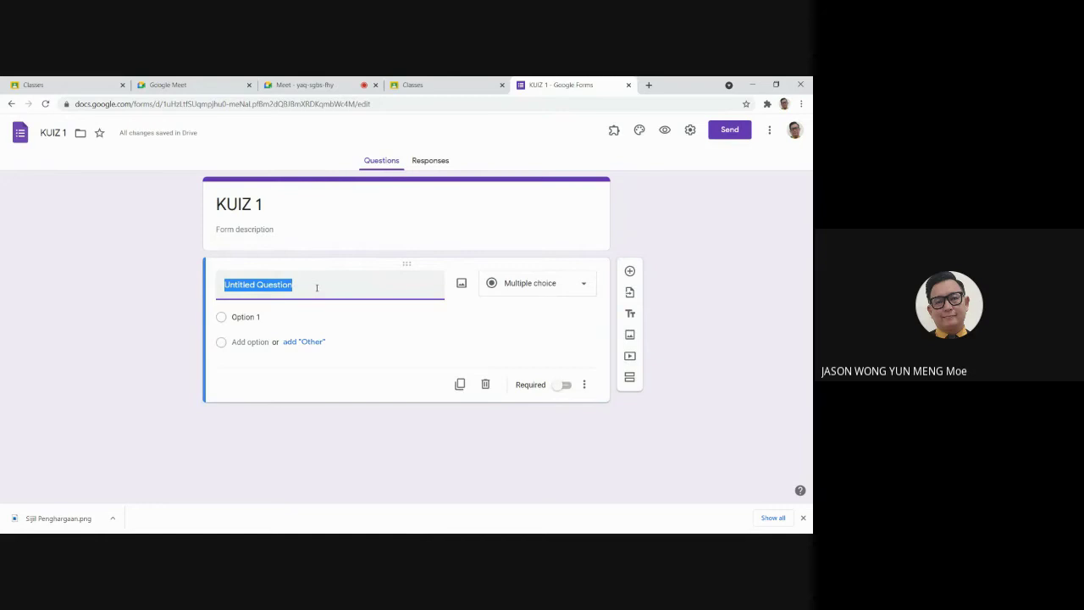
text(NAMA)
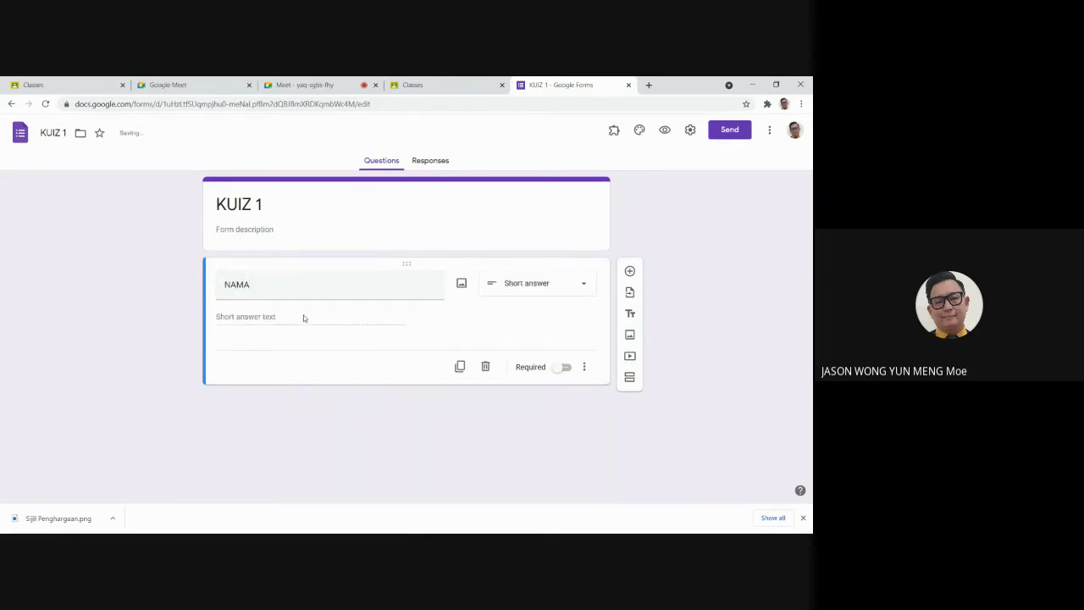
double_click(310, 290)
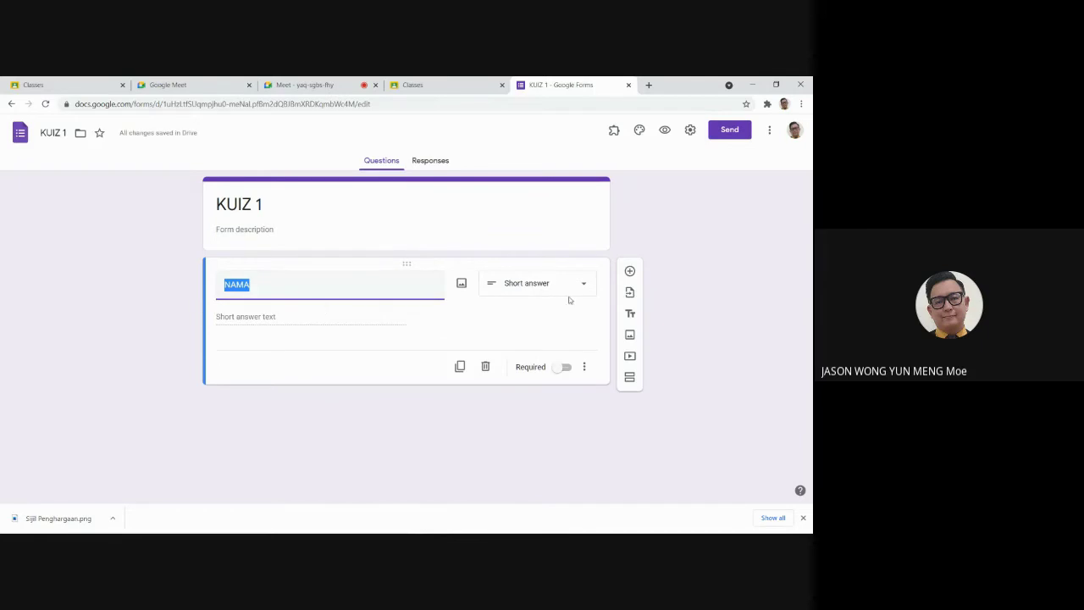
click(563, 367)
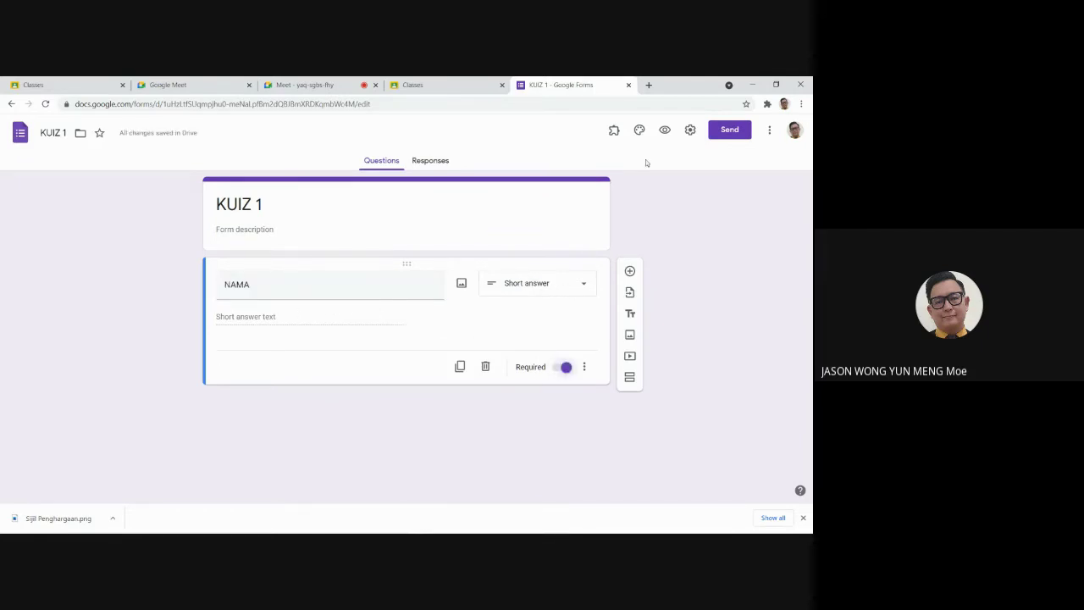
Step: Turn on Make this a quiz in the Quizzes settings, save, and recheck the setting
click(690, 131)
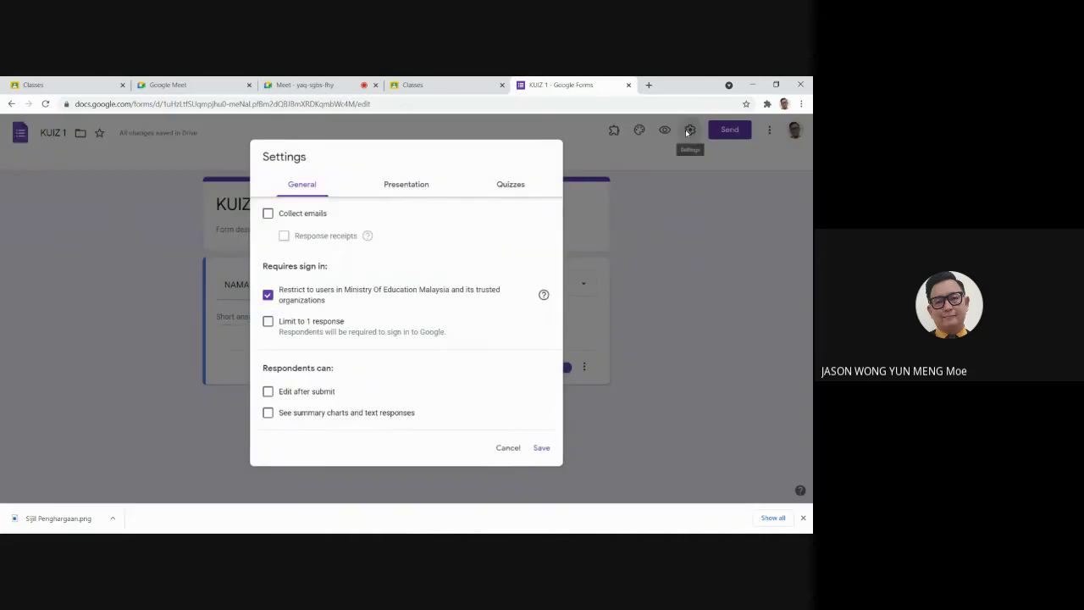
click(515, 184)
click(272, 211)
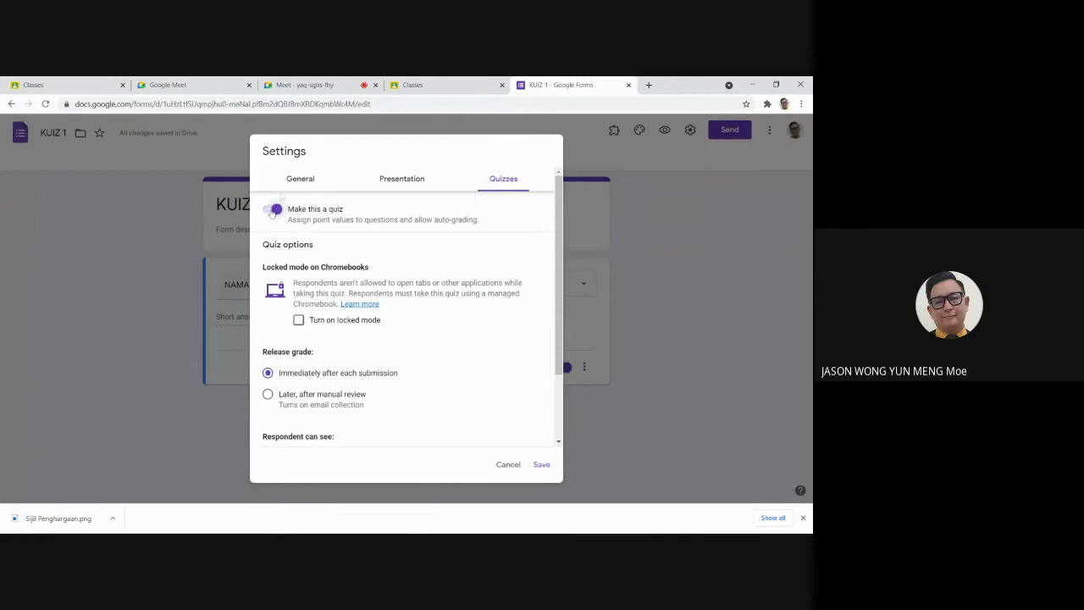
click(542, 465)
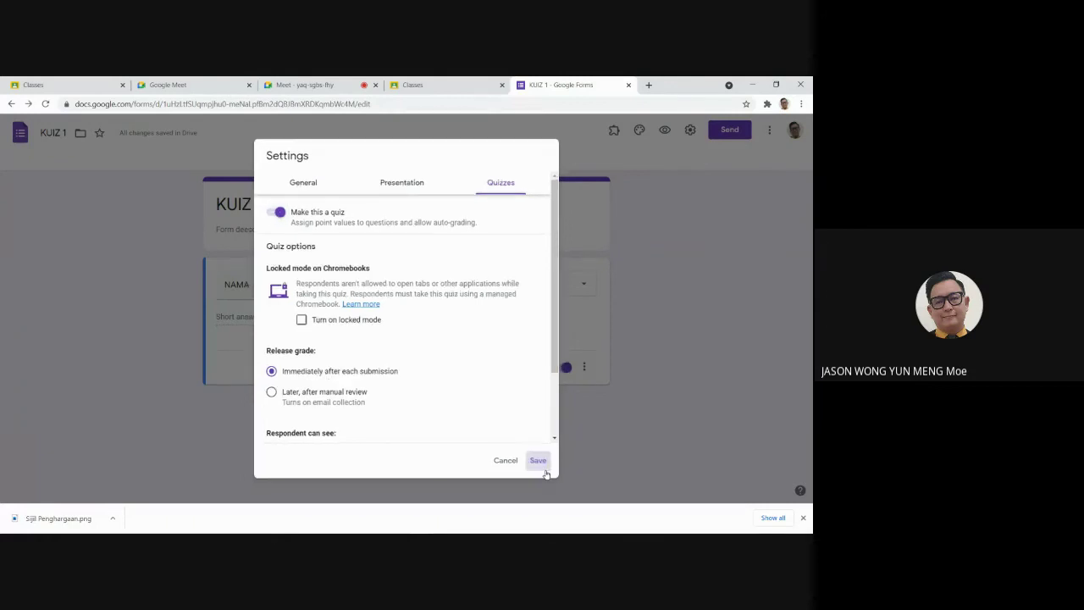
click(690, 131)
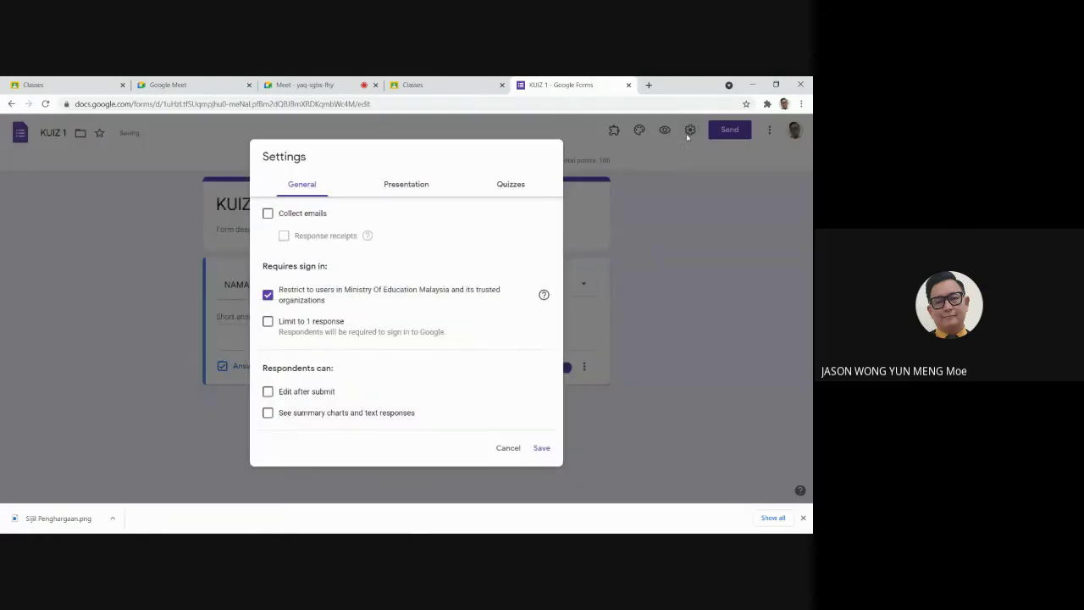
click(511, 187)
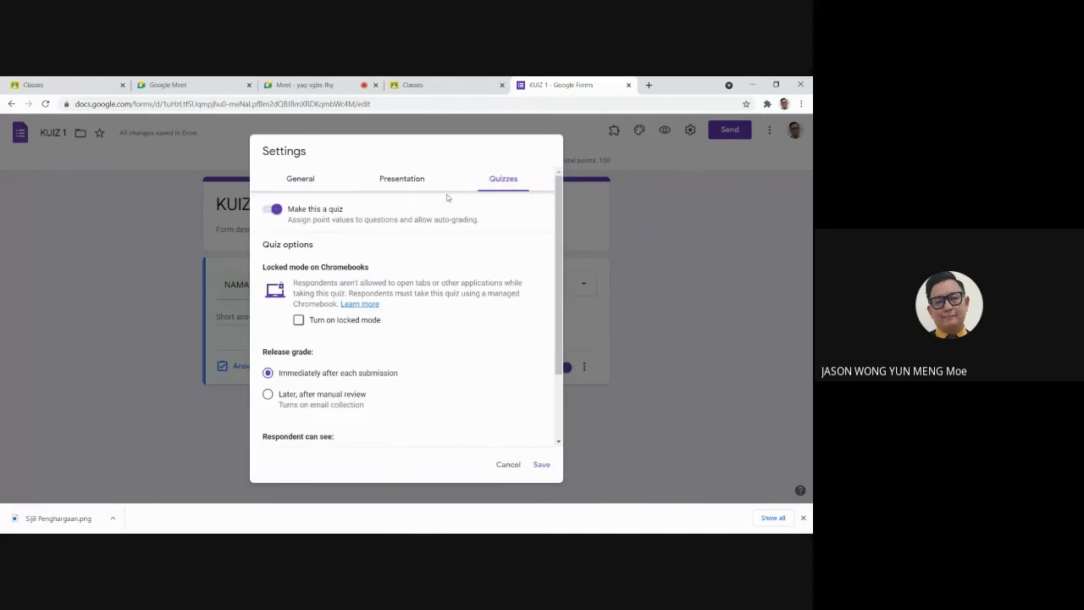
click(540, 467)
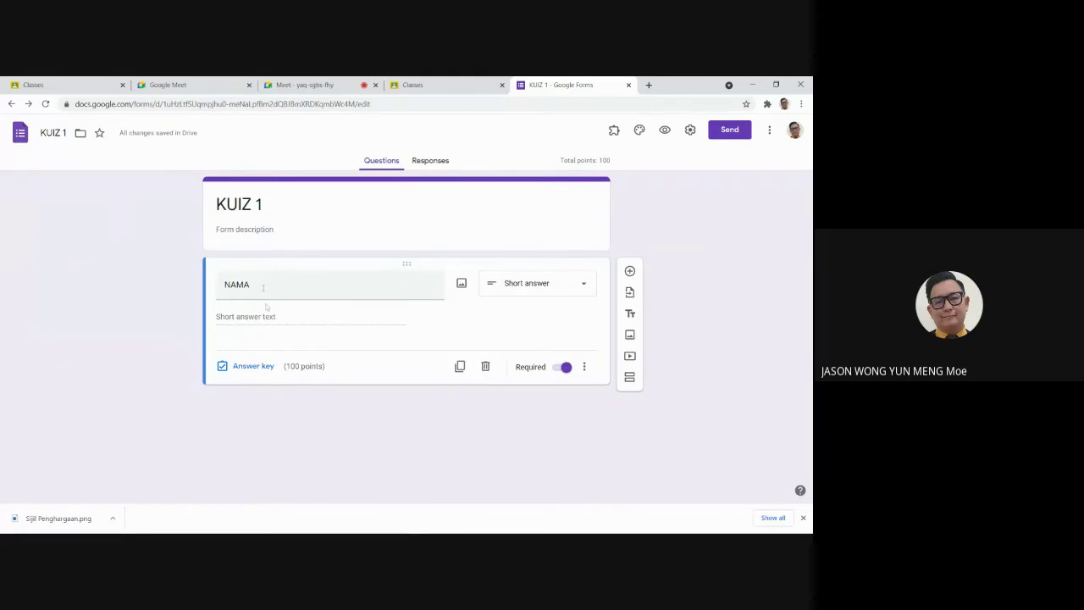
Step: Give NAMA 0 points in the answer key and duplicate it as a new KELAS question
click(253, 366)
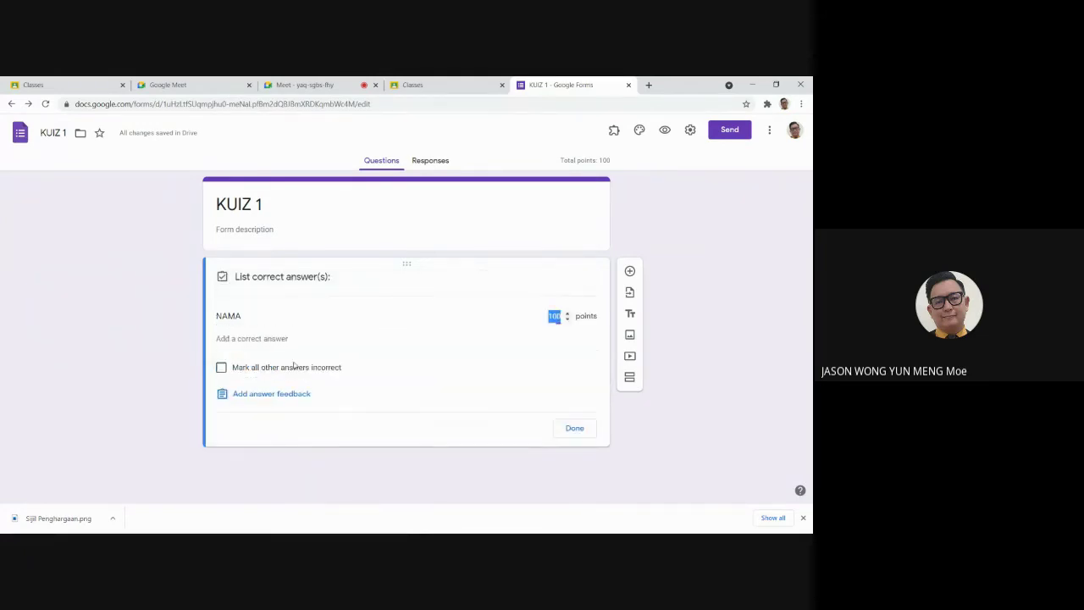
text(0)
click(573, 429)
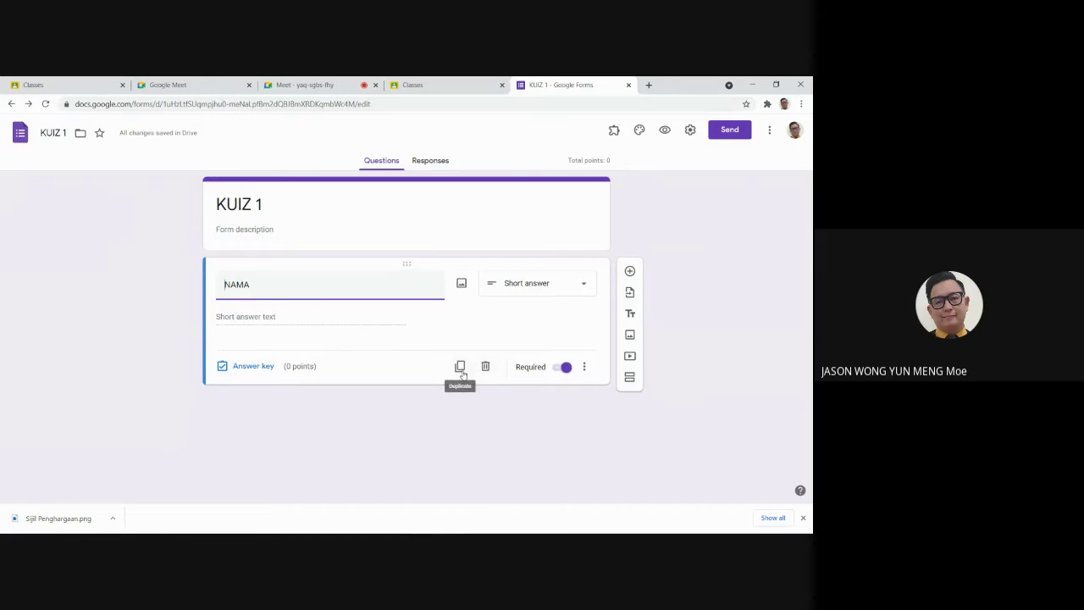
click(460, 367)
text(KELAS)
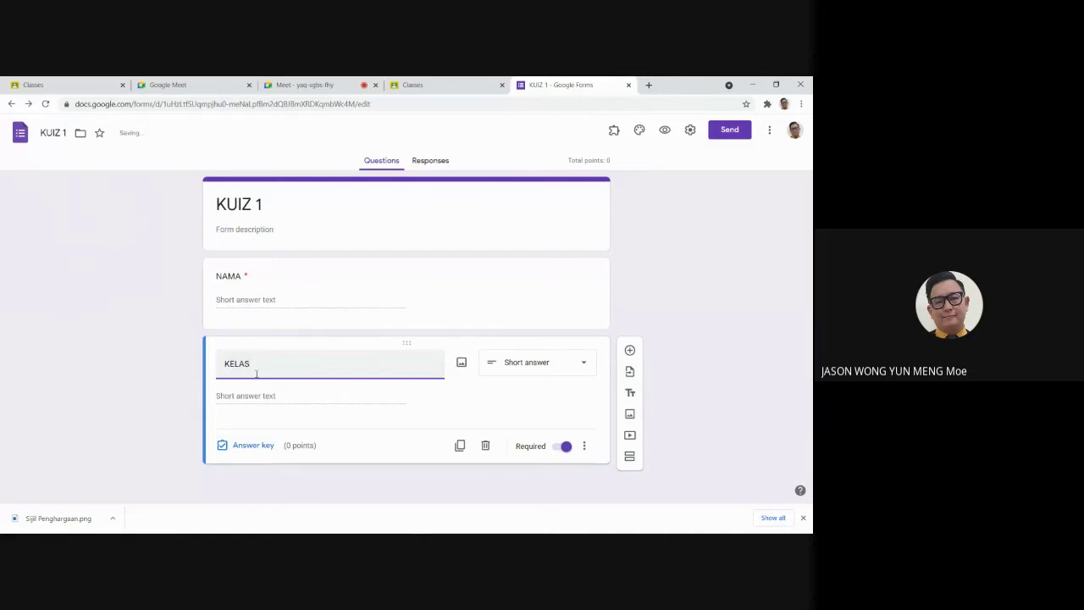
Step: Add the description 'SILA ISI NAMA PENUH ANDA' under the NAMA question
click(271, 286)
click(371, 281)
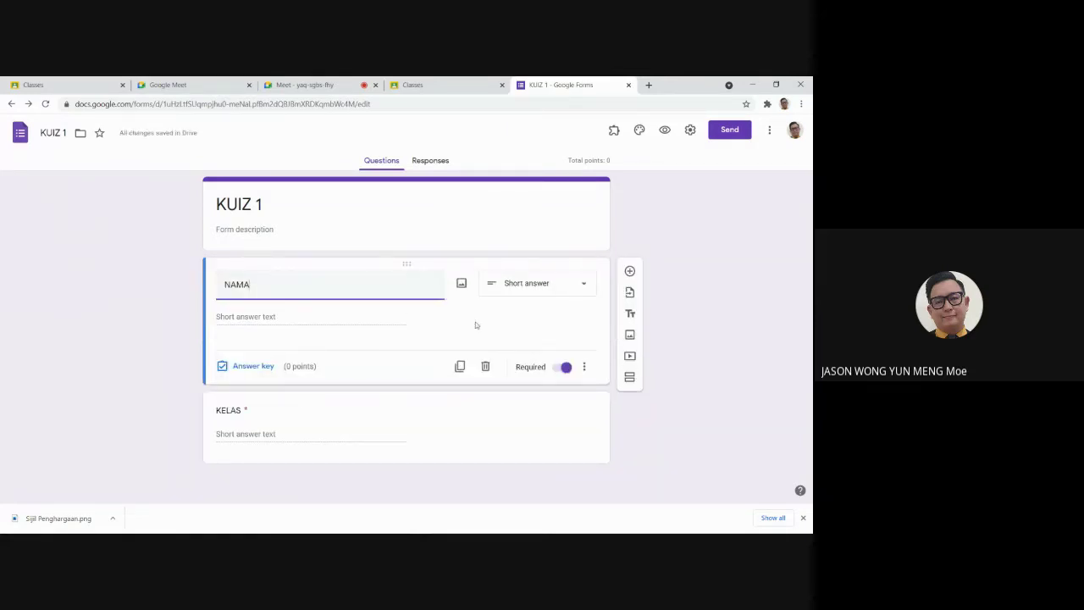
click(584, 367)
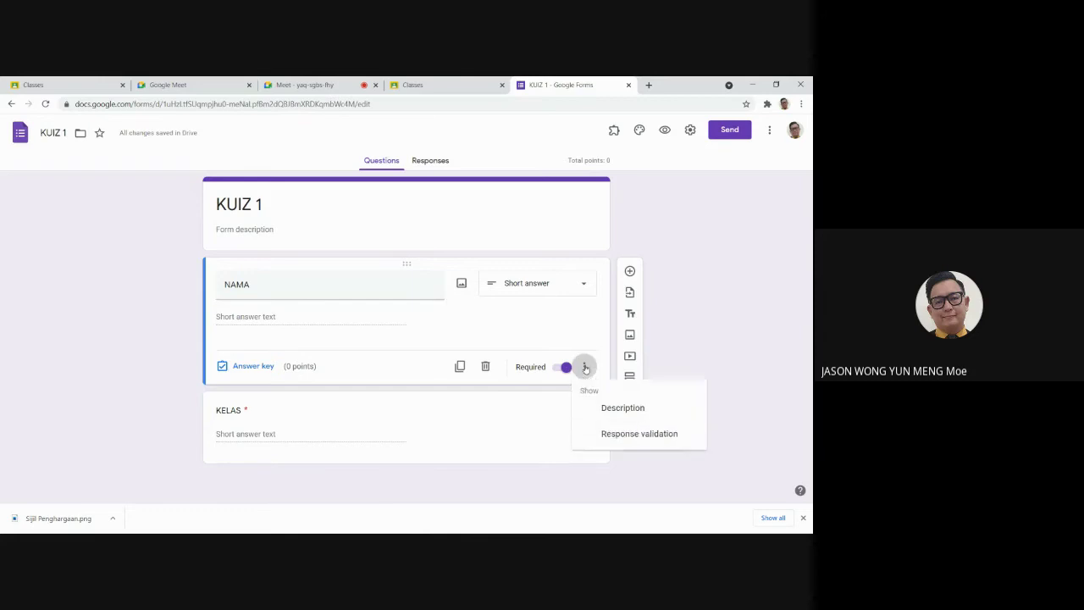
click(611, 410)
text(BILA ISI NAMA)
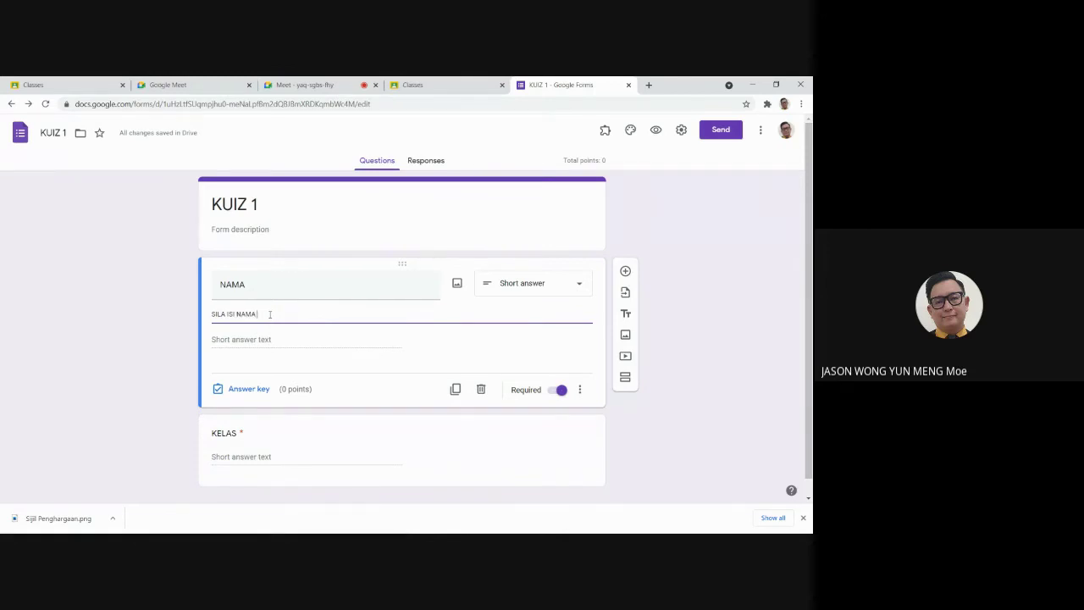
text( PENUH AND)
click(722, 293)
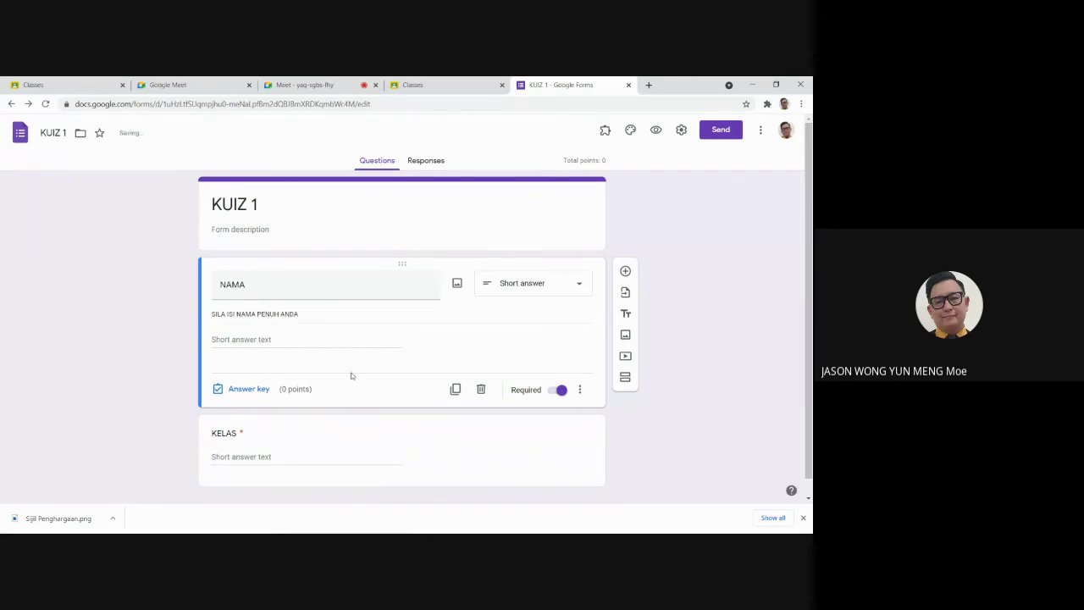
Step: Finish editing the KELAS question title
scroll(339, 390, down, 1)
click(271, 438)
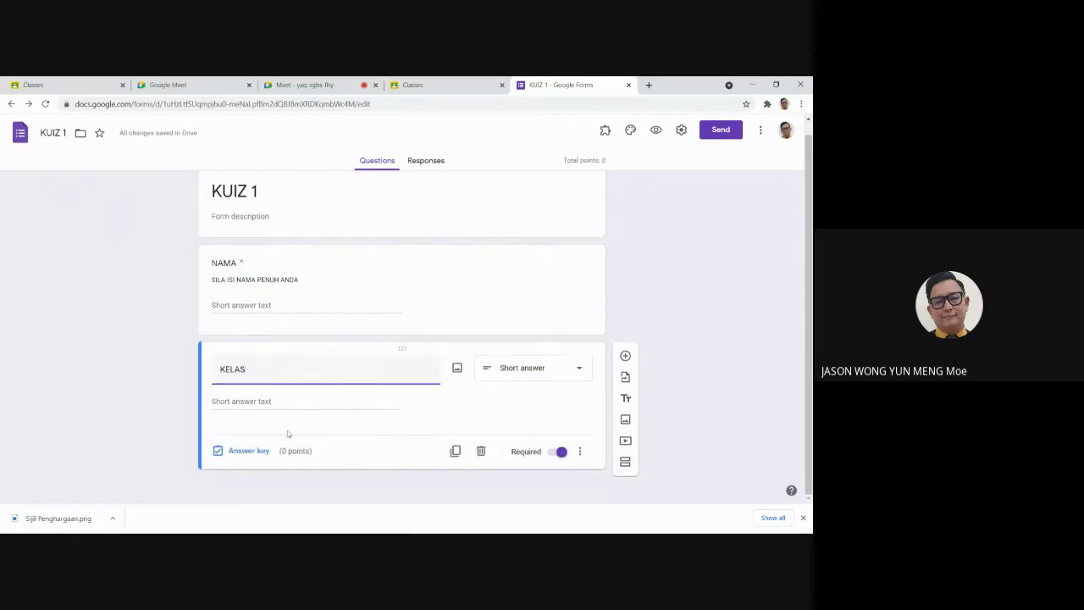
click(385, 418)
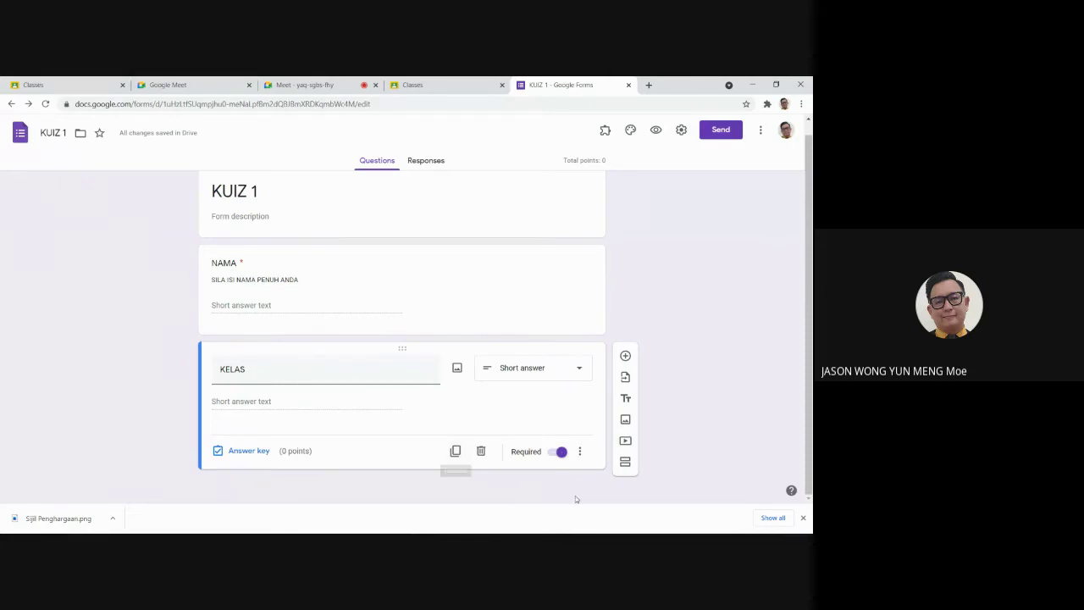
Step: Add the multiple-choice question 'SOALAN 1 : SELESAIKAN 1 + 1' with options 1, 2, 3 and 4
click(626, 357)
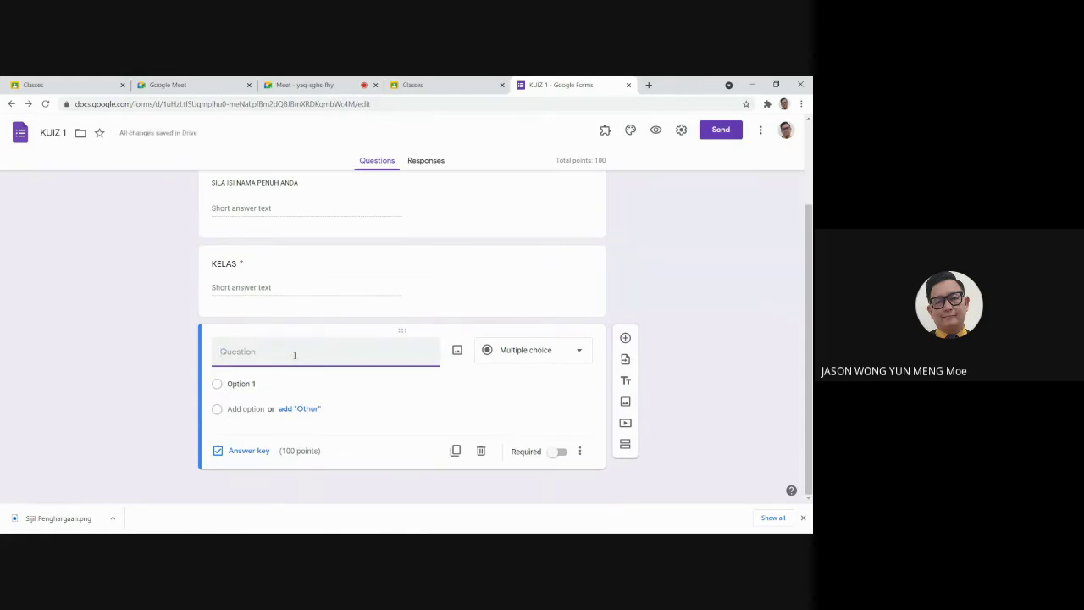
text(SOALAN 1 : SELESAIKAN 1 + 1)
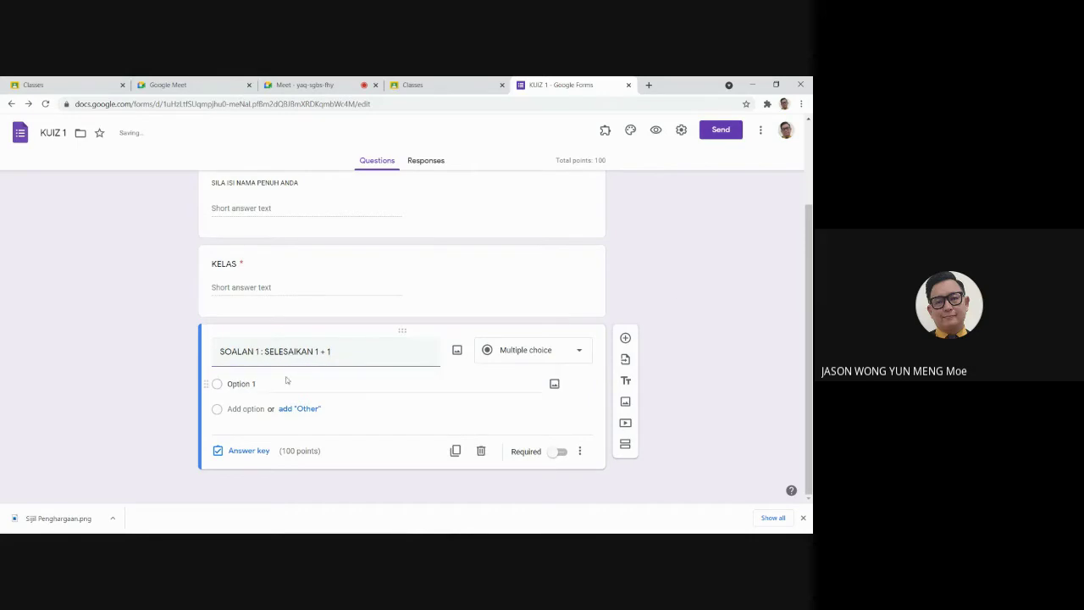
click(288, 382)
text(1)
click(246, 408)
text(2)
click(246, 434)
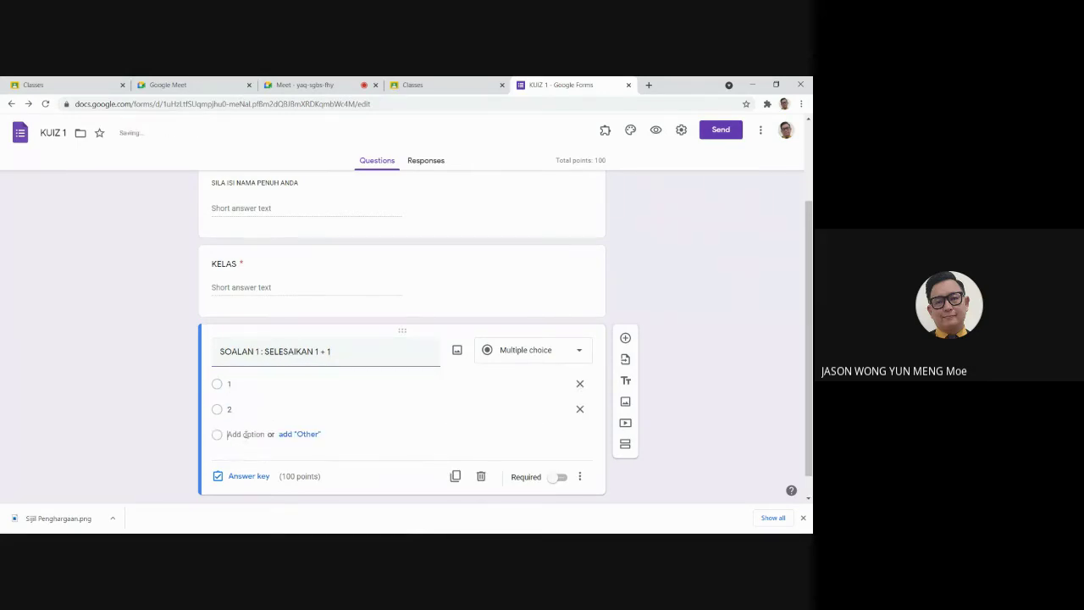
text(3)
click(249, 458)
text(4)
Step: In the answer key, set the question to 50 points and mark 2 as correct
scroll(322, 389, down, 1)
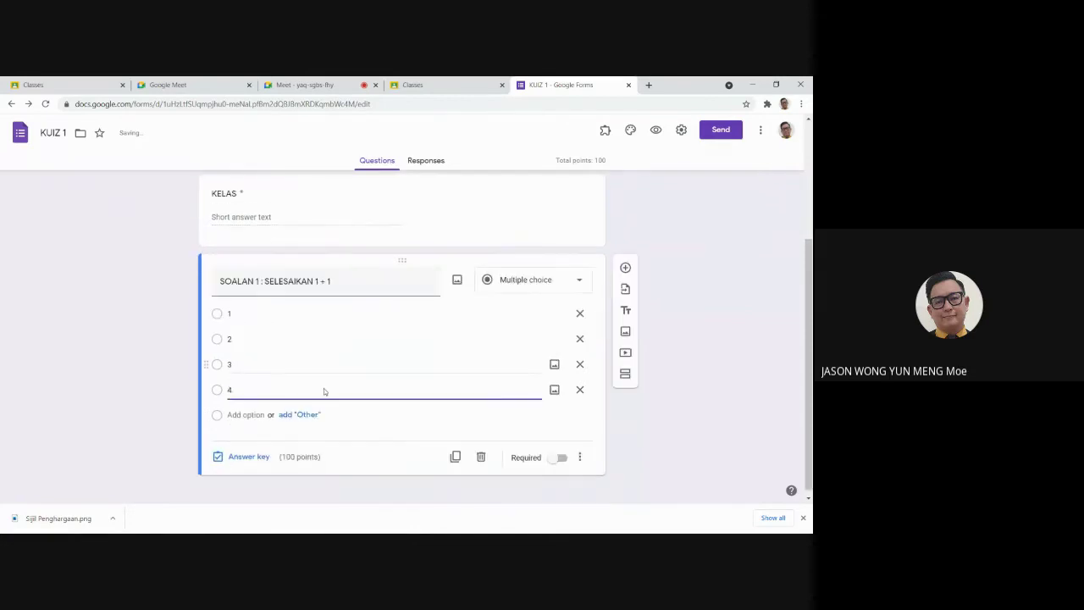
click(249, 450)
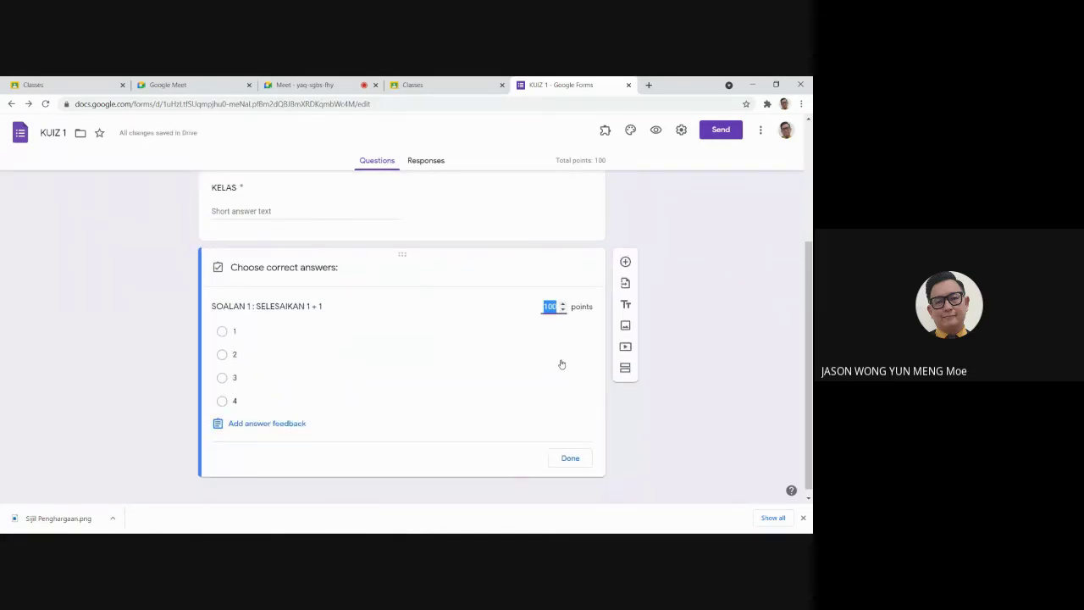
click(563, 311)
click(563, 311)
drag(557, 307, 525, 309)
text(50)
click(550, 367)
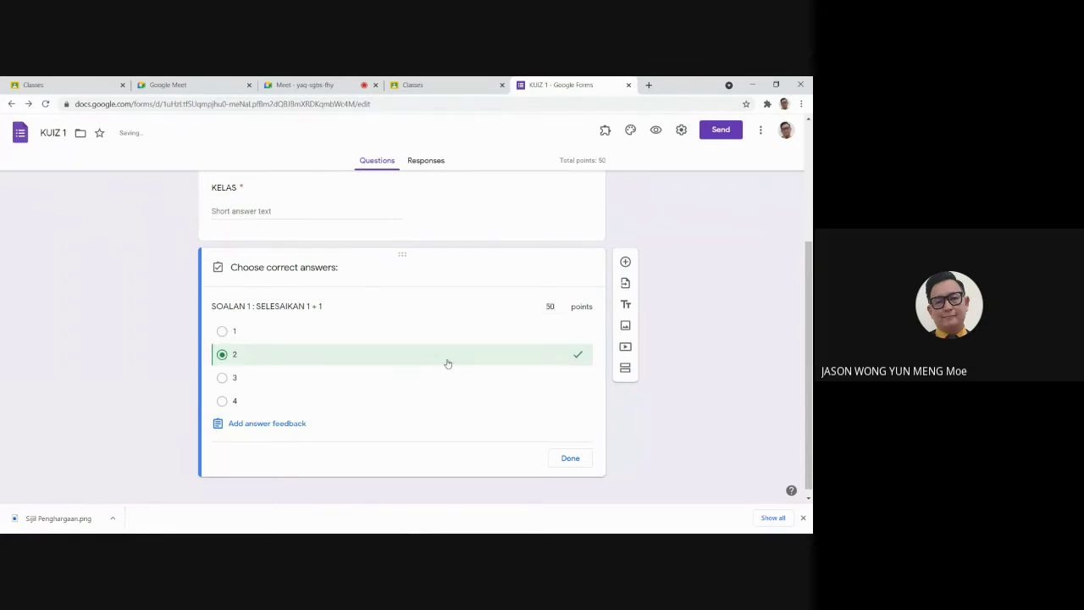
click(494, 359)
click(493, 360)
click(570, 459)
click(561, 453)
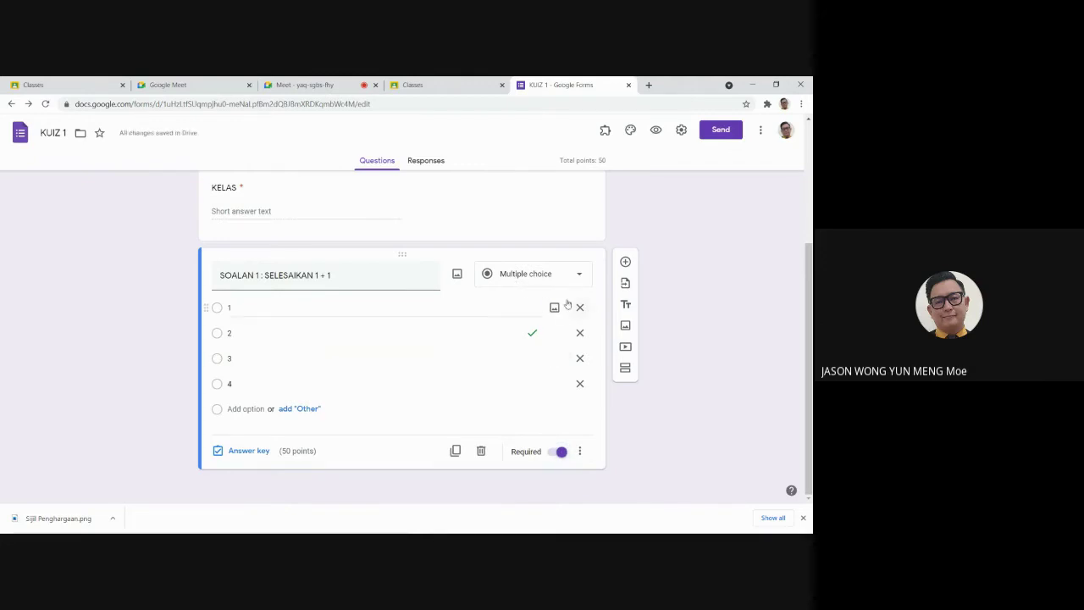
click(455, 450)
click(399, 393)
double_click(233, 320)
text(2)
key(BackSpace)
key(BackSpace)
key(BackSpace)
key(BackSpace)
text(5 )
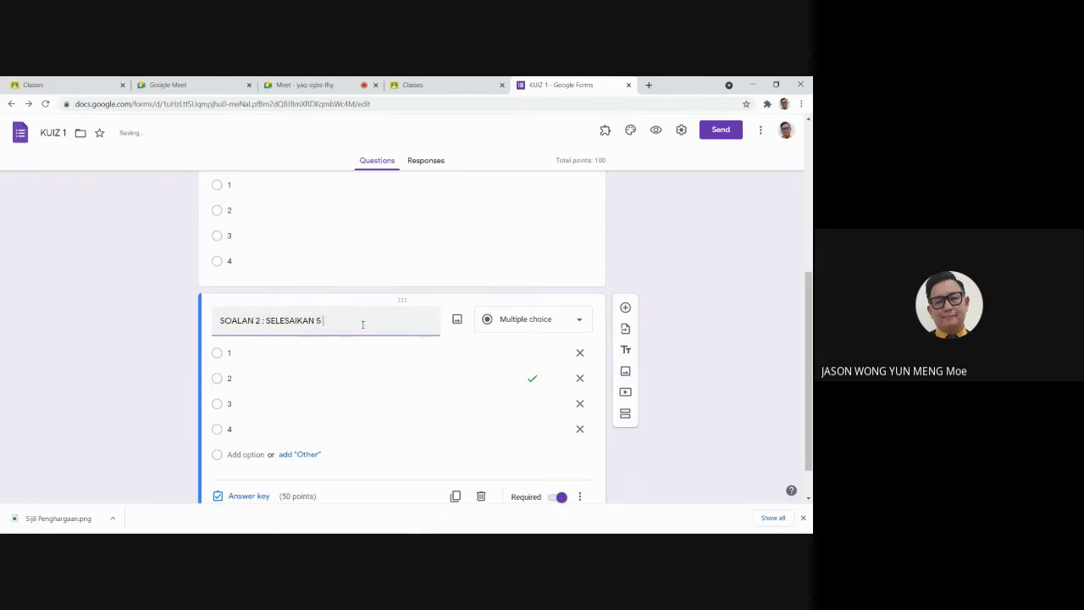
text(- 4)
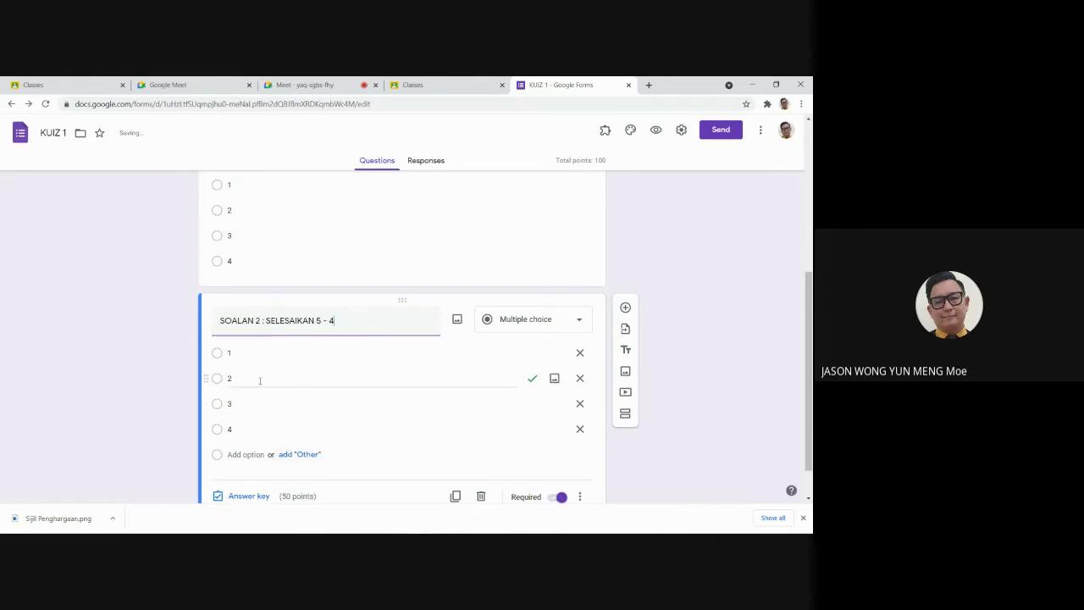
click(720, 377)
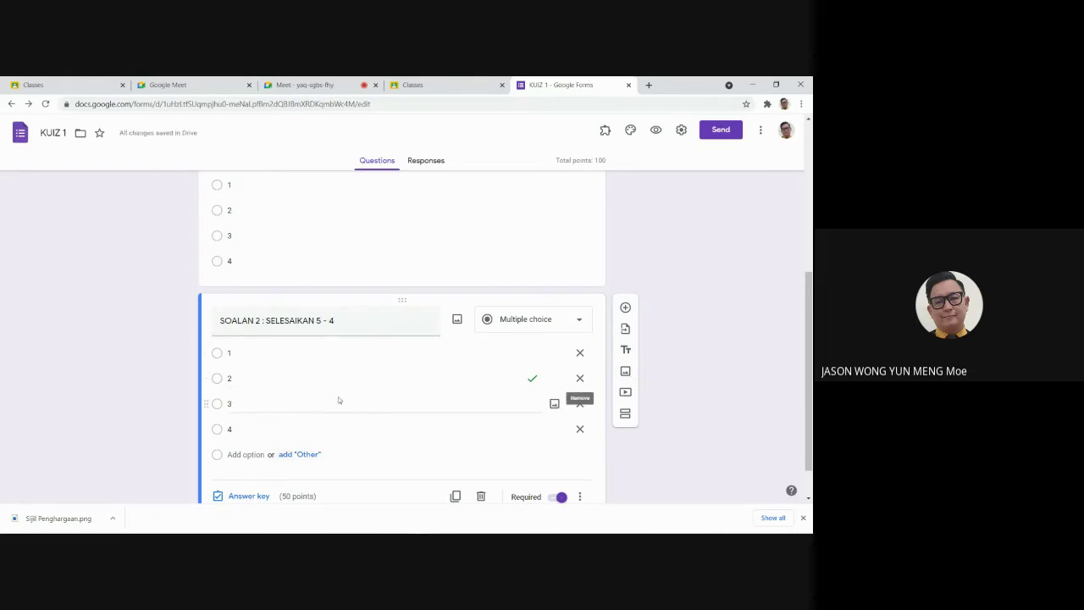
scroll(338, 397, down, 1)
scroll(359, 404, up, 5)
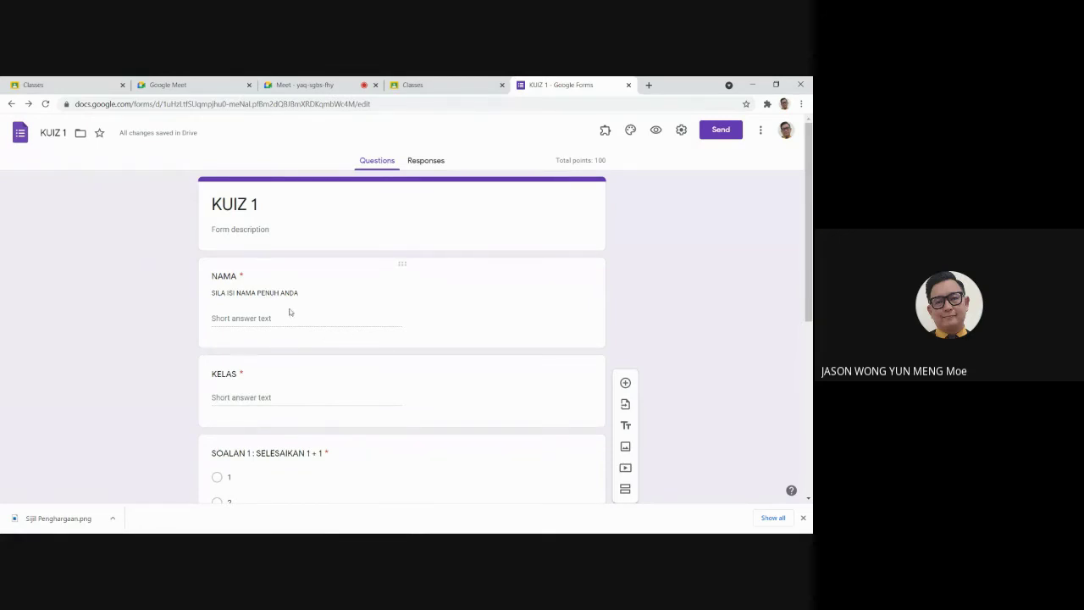
Step: Check the Add-ons list and Settings without changes, then open the three-dot More options menu
scroll(295, 404, down, 5)
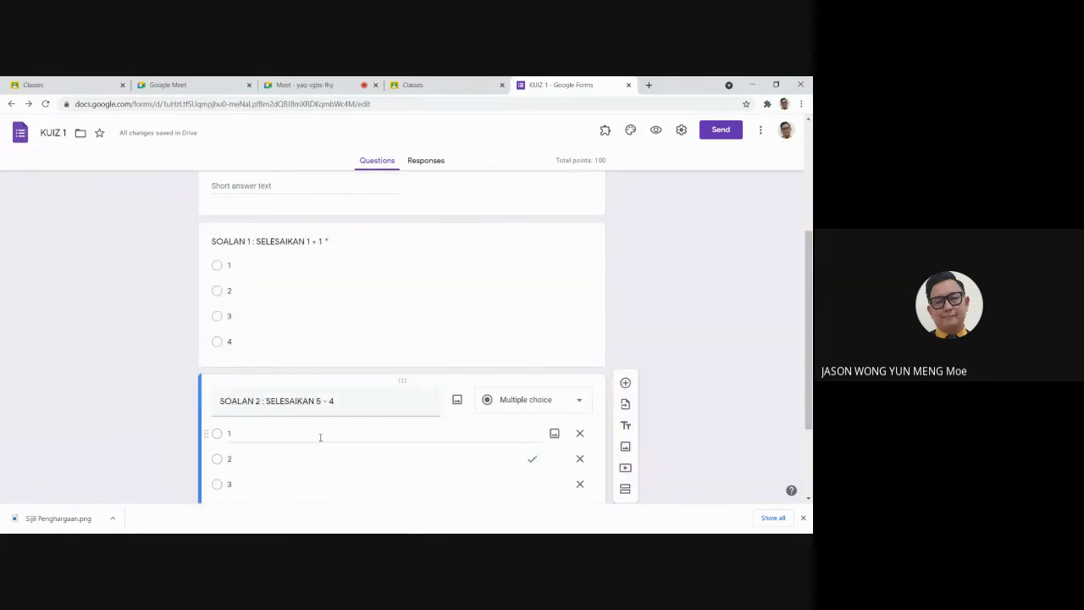
scroll(319, 436, up, 5)
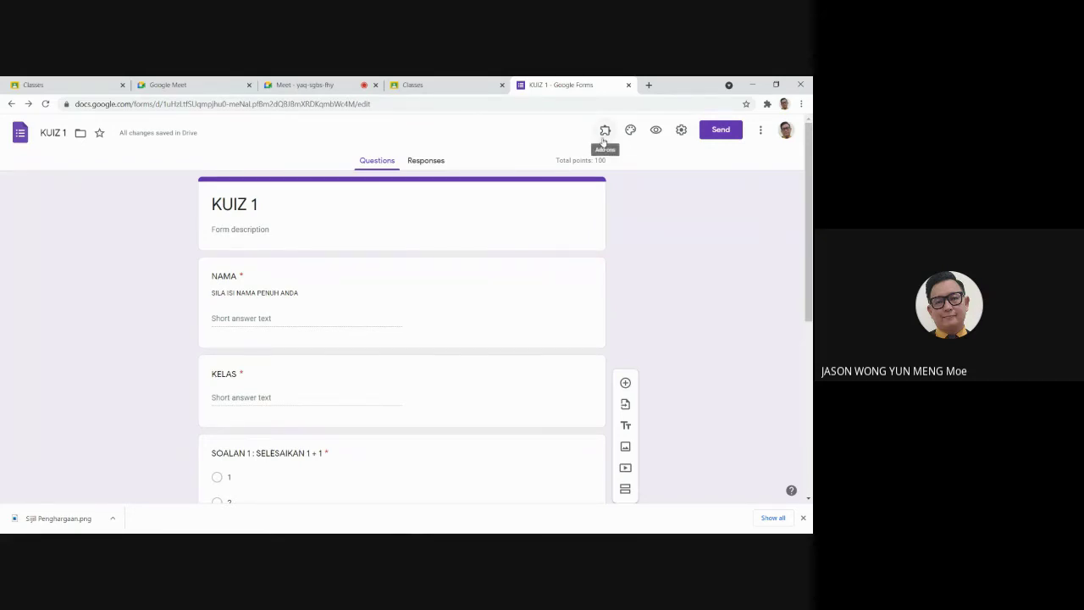
click(604, 135)
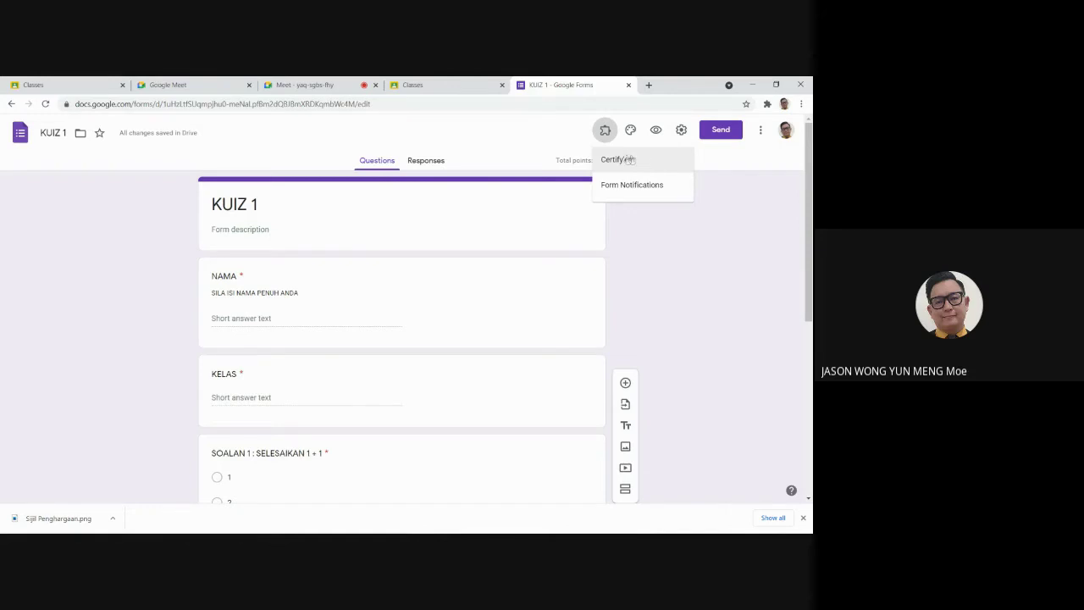
click(664, 239)
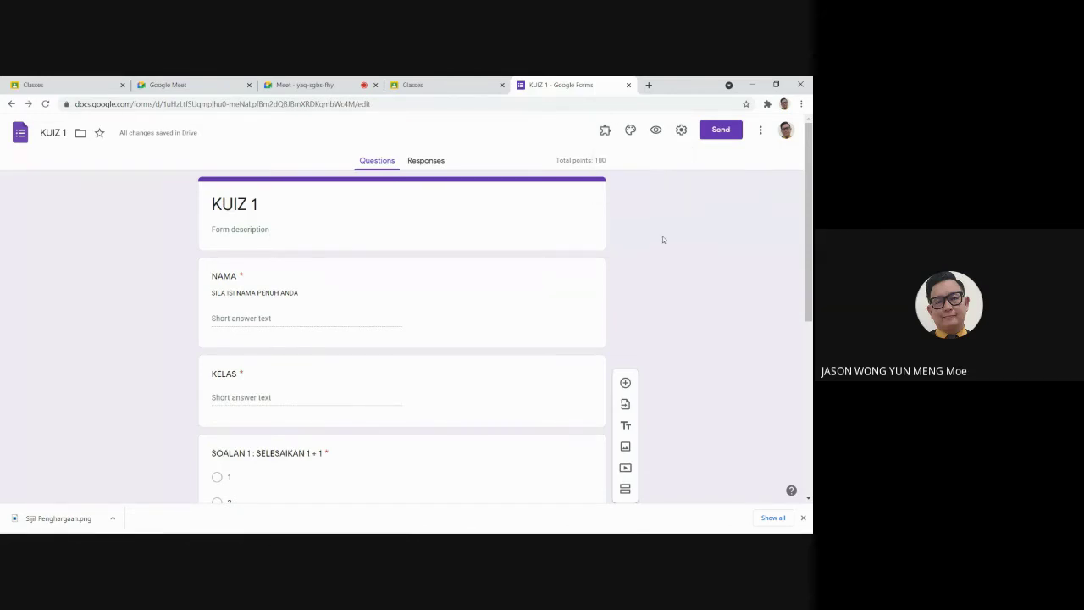
click(682, 133)
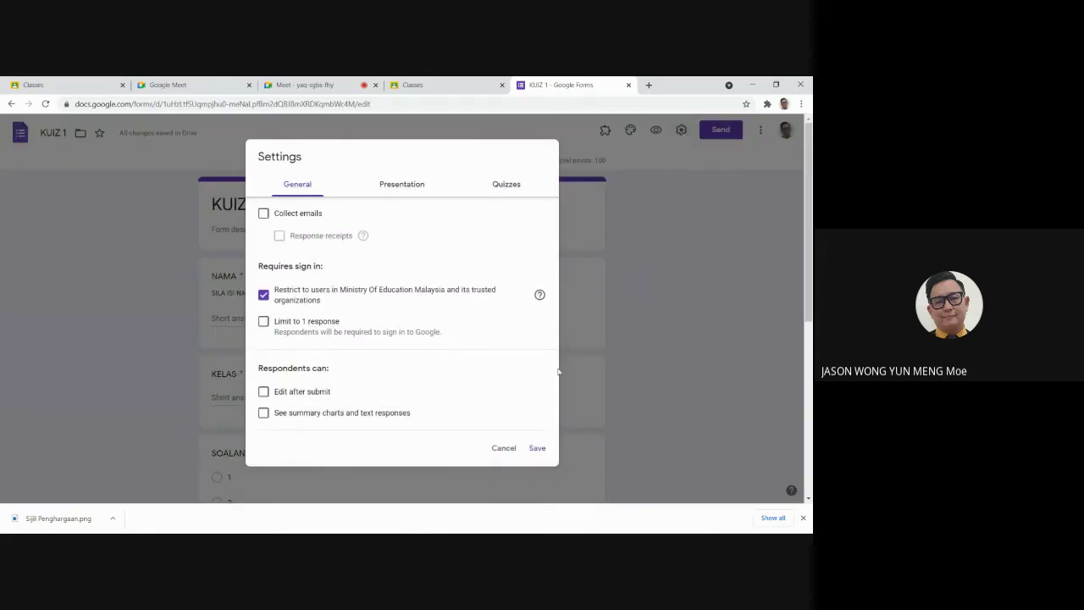
click(506, 449)
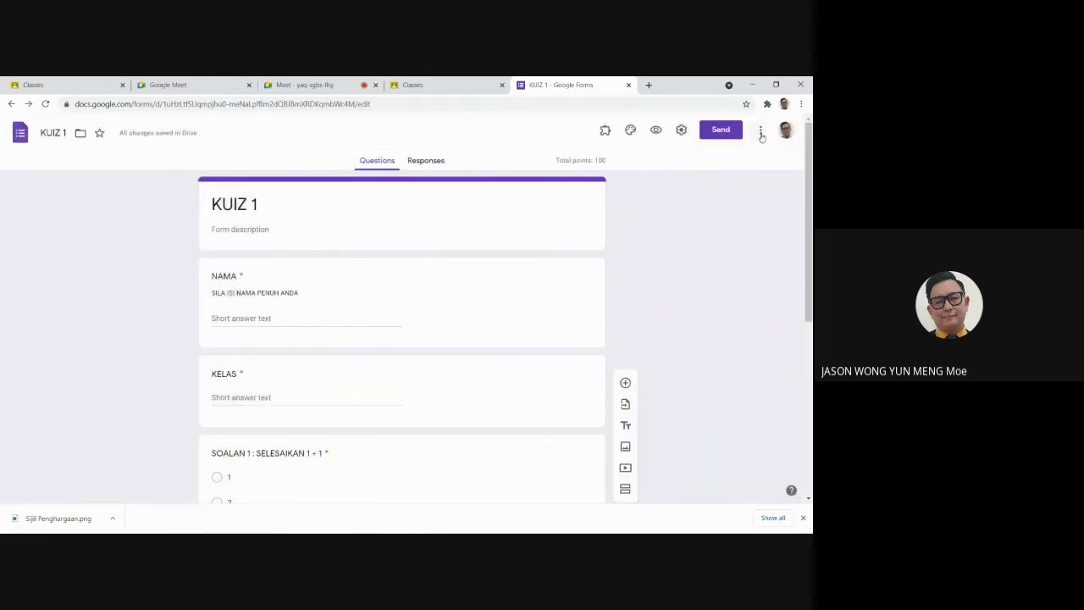
click(761, 130)
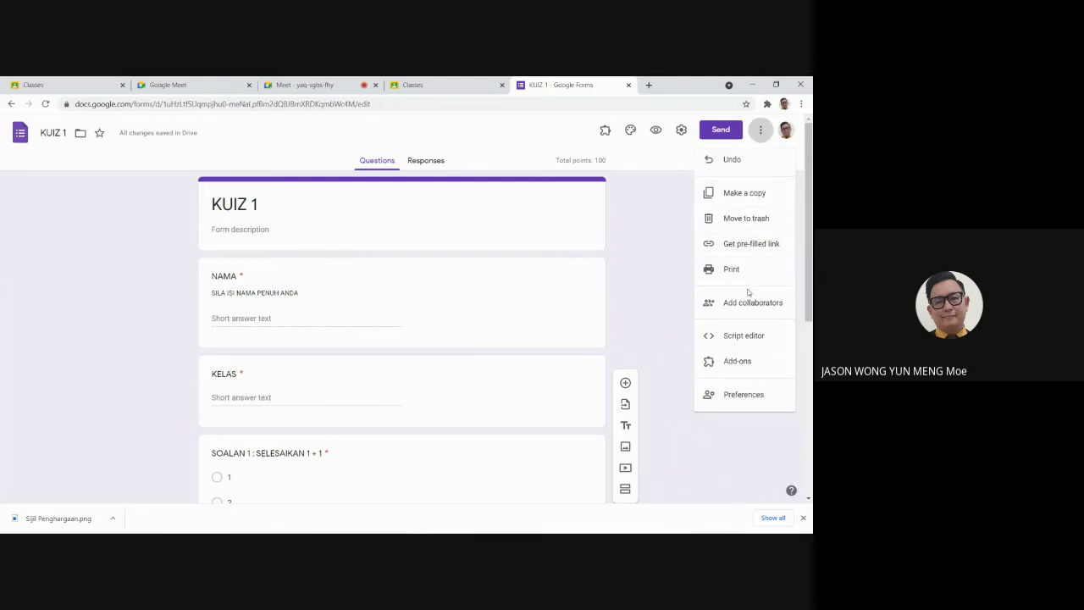
Step: Open the add-ons Marketplace and search 'CERTI' to find the installed Certify'em add-on
click(738, 362)
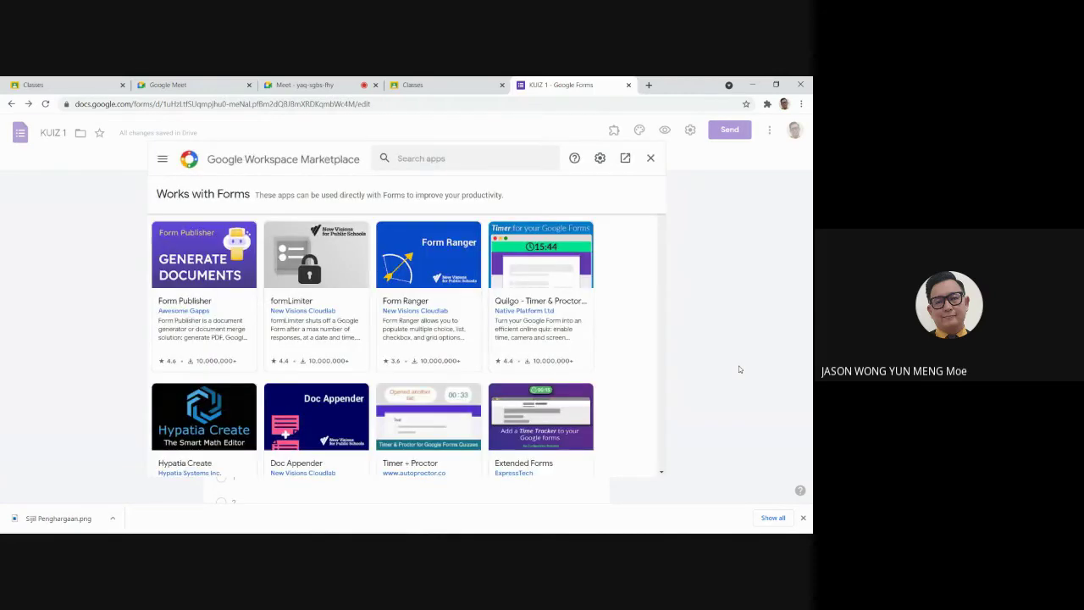
click(441, 158)
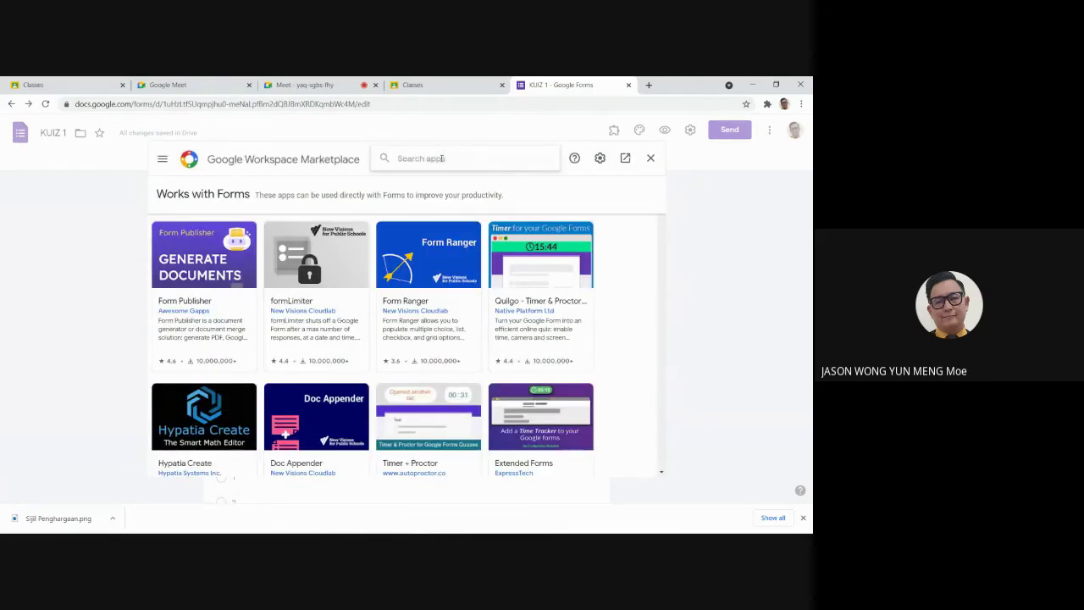
text(CERTI)
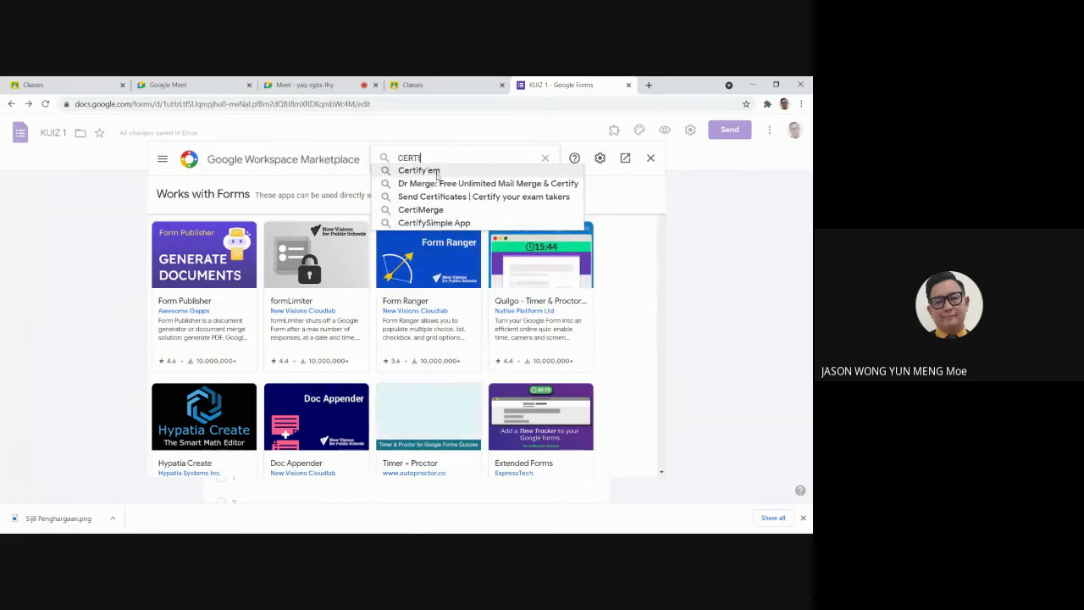
click(436, 172)
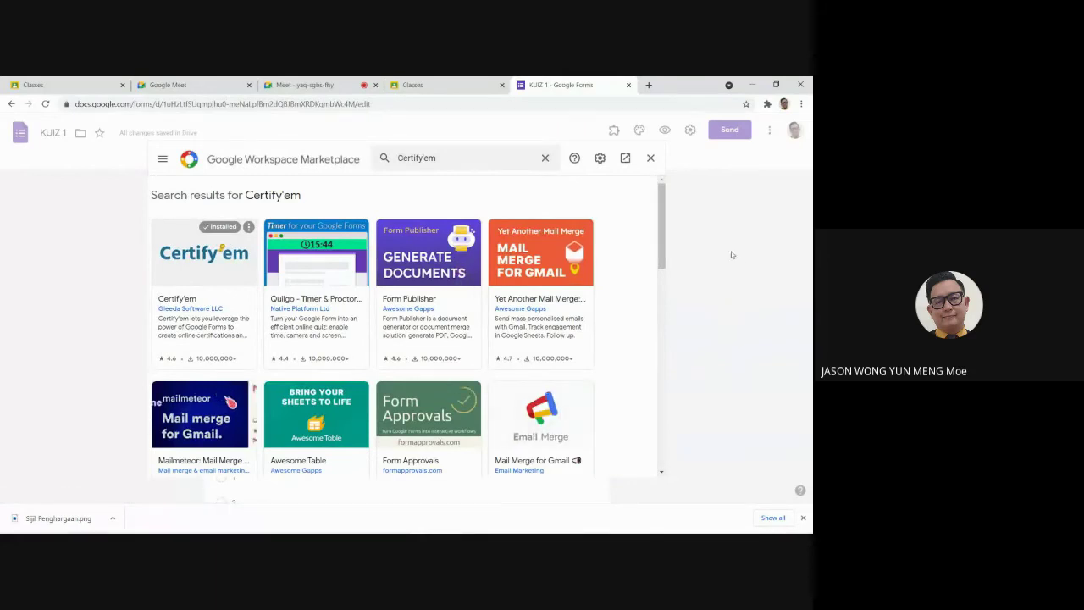
Step: Return to KUIZ 1, open and close Certify'em from Add-ons twice, then open Settings
click(650, 159)
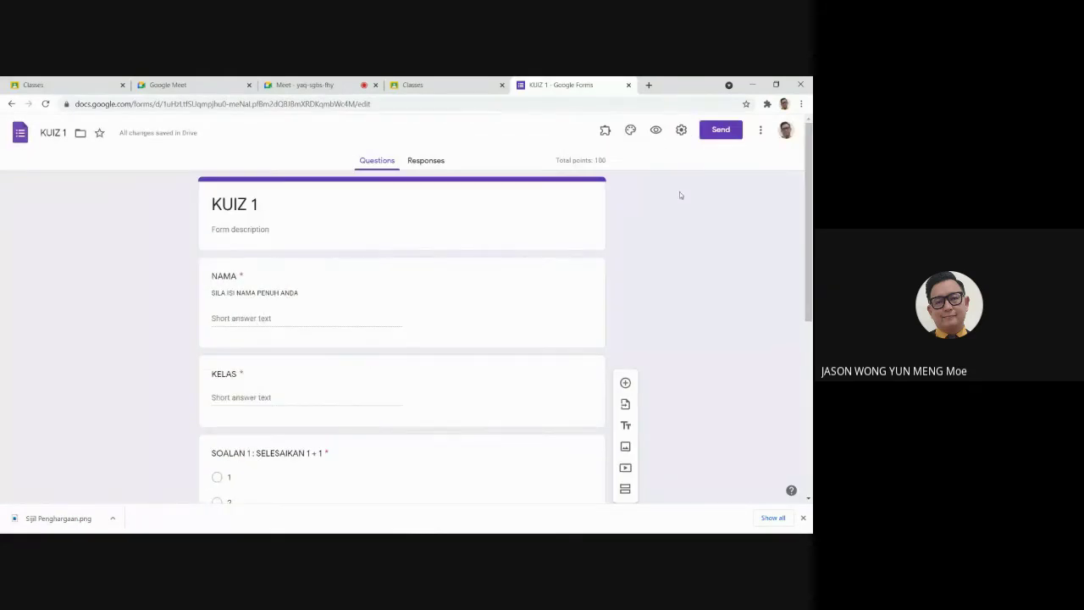
click(605, 130)
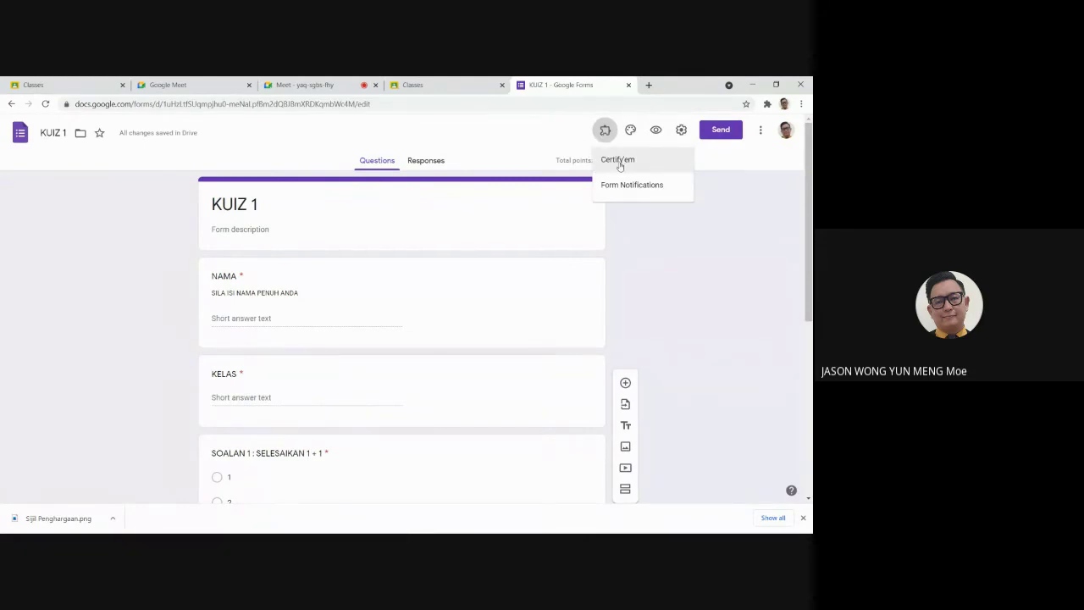
click(619, 162)
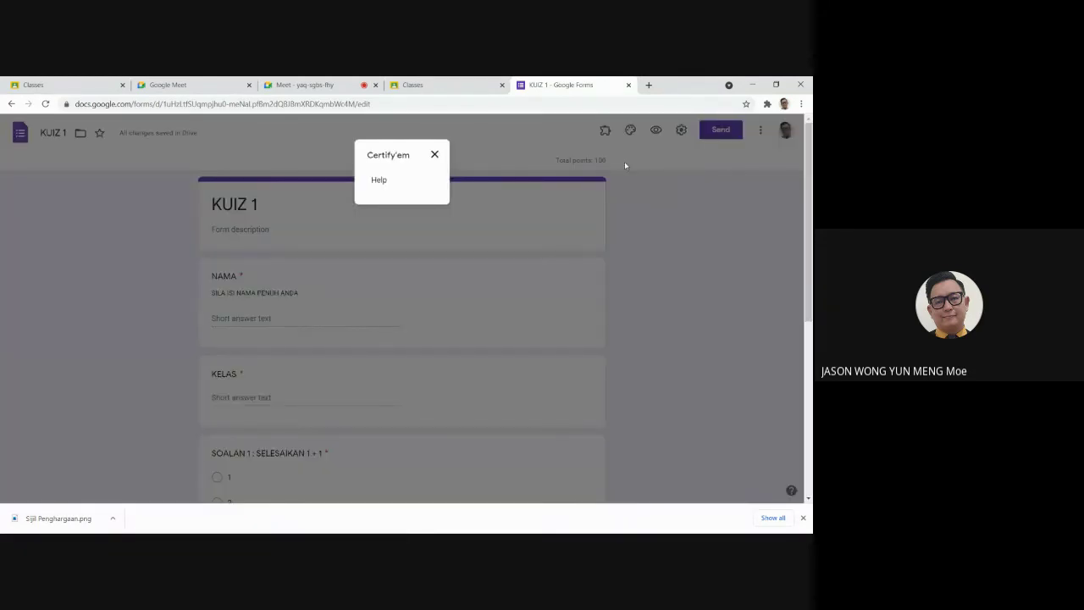
click(434, 154)
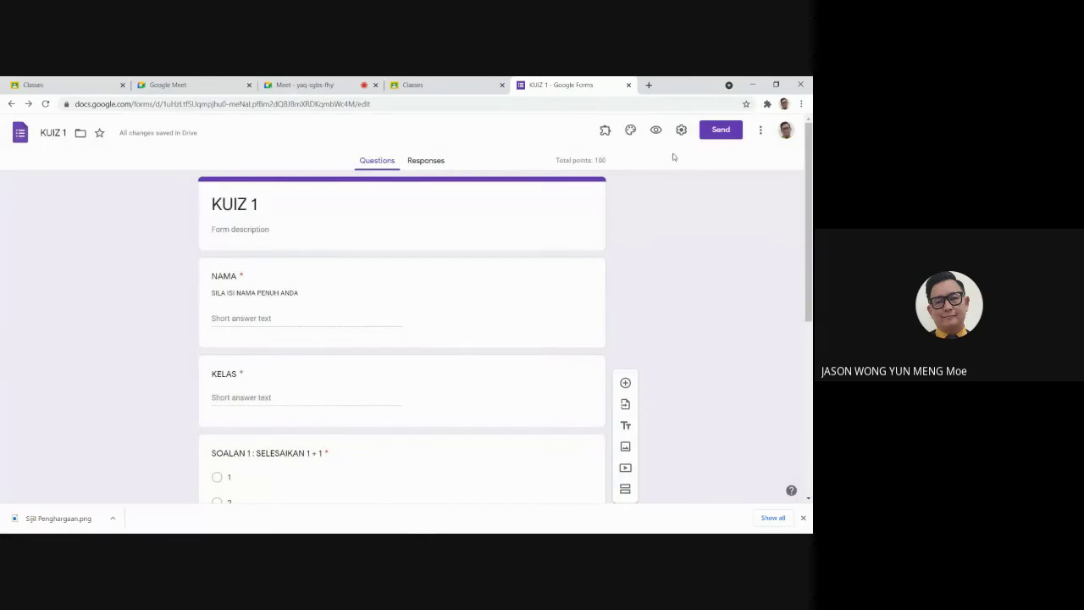
click(606, 132)
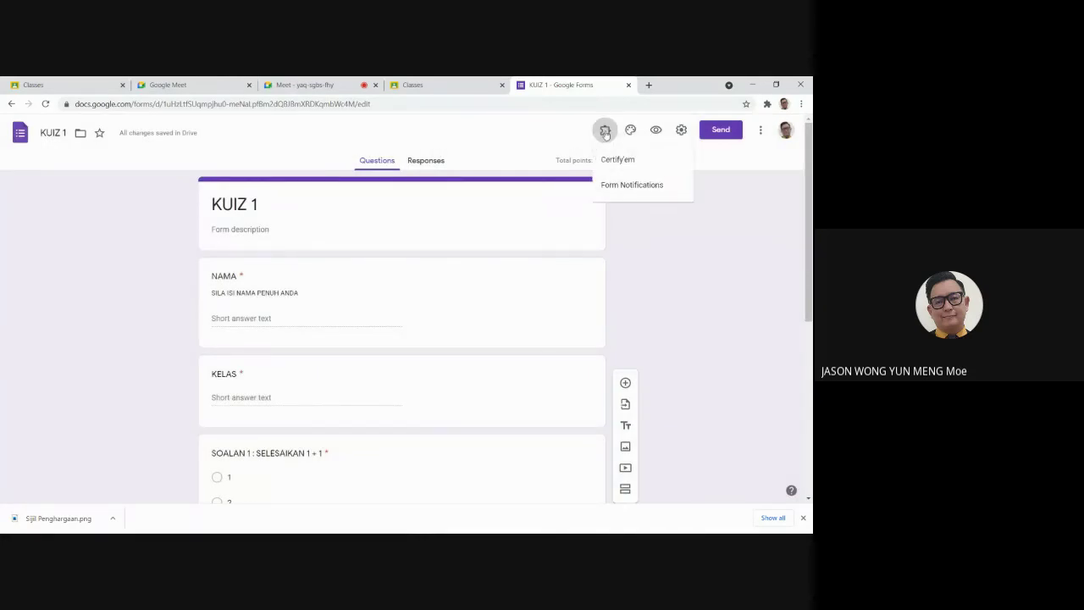
click(627, 158)
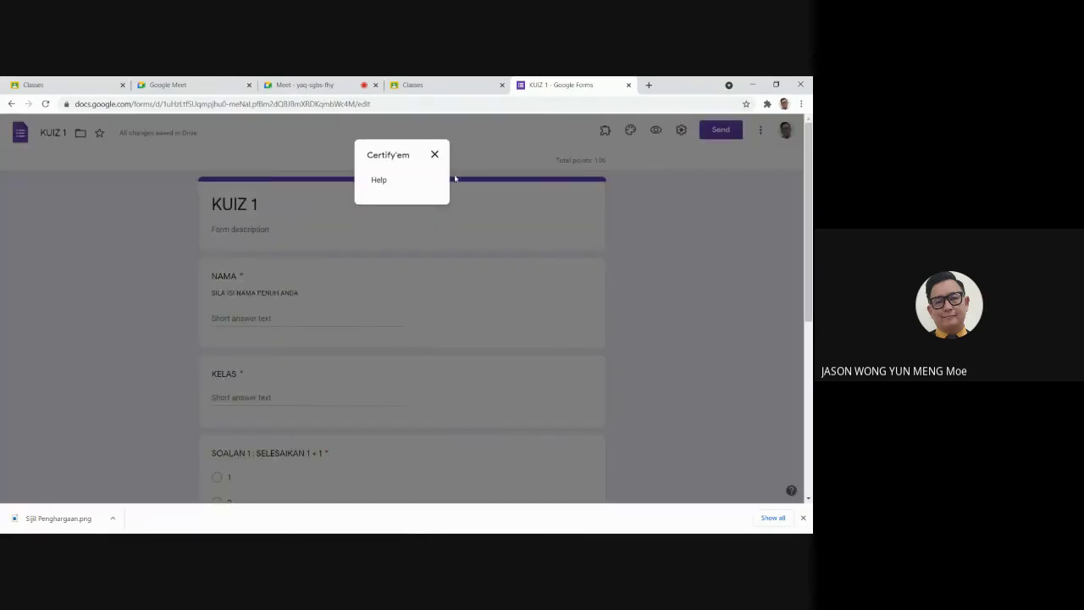
click(434, 154)
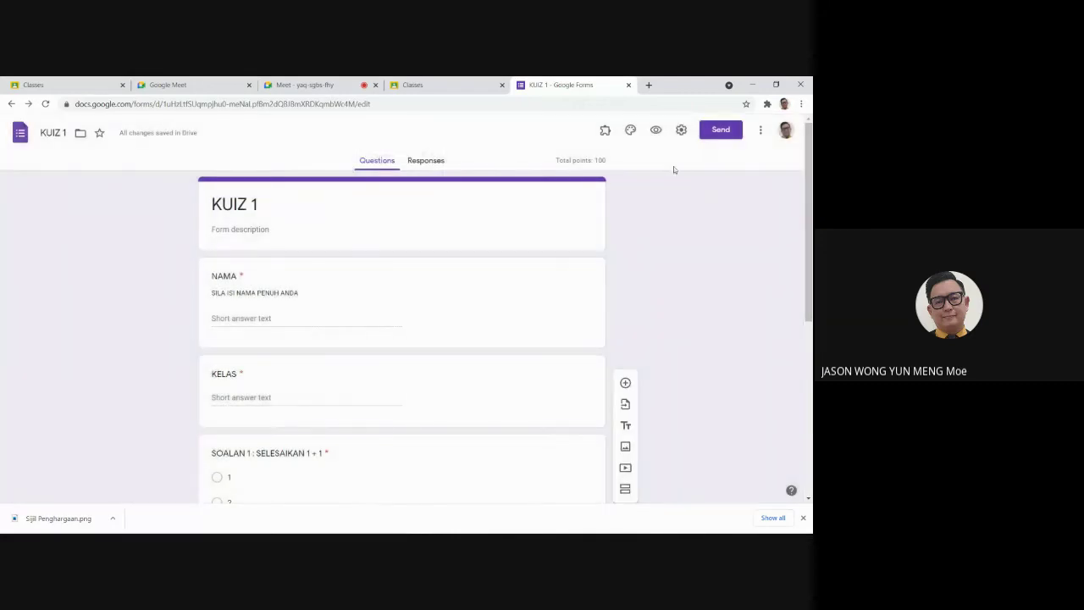
click(681, 132)
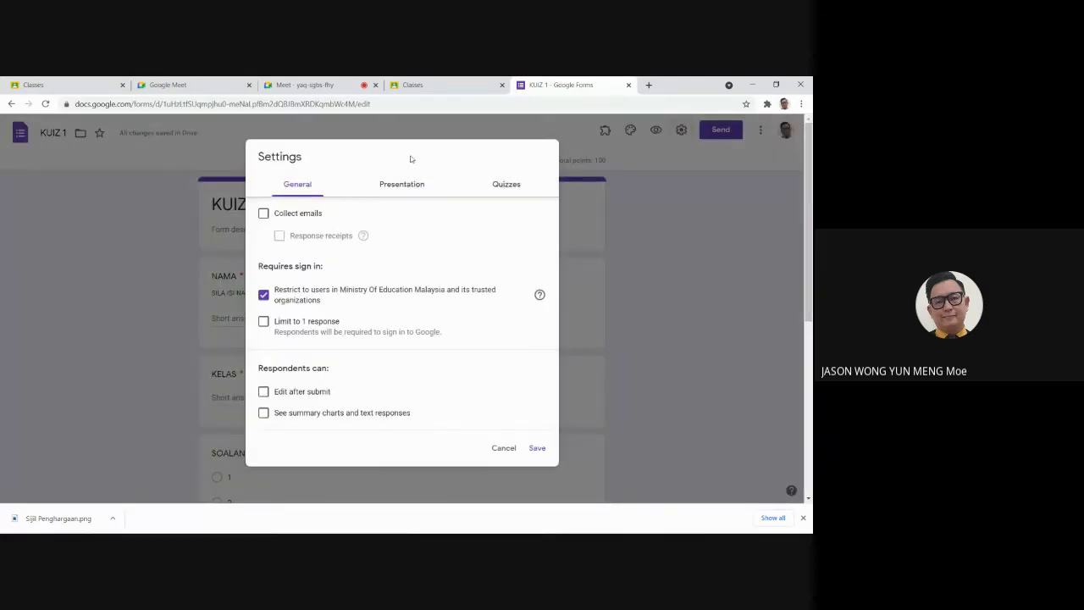
Step: Turn on email collection, drop the ministry-users restriction, keep multiple responses allowed, and save
click(264, 214)
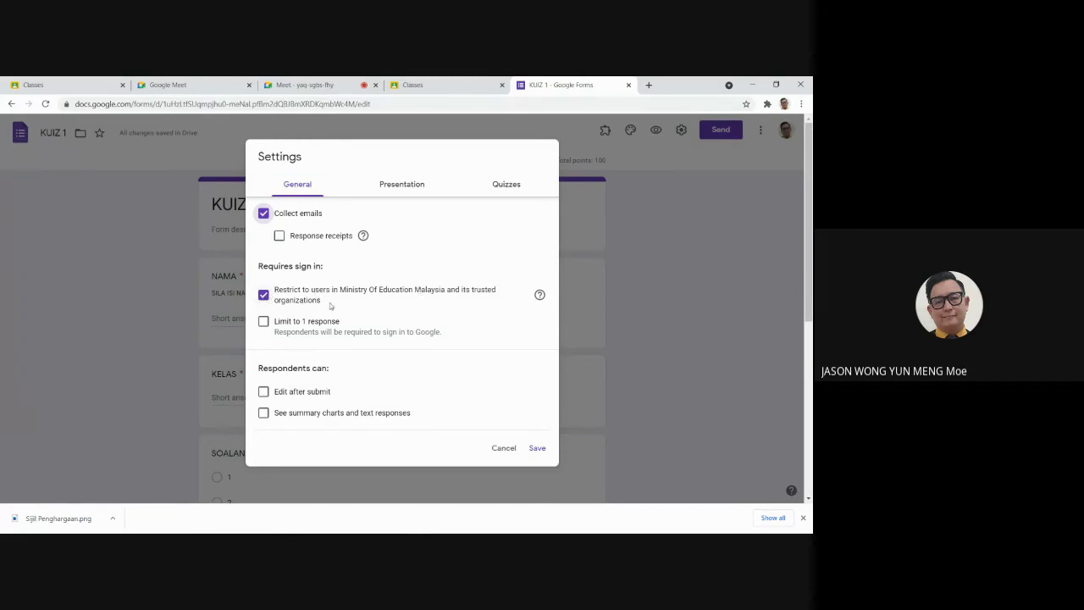
click(263, 295)
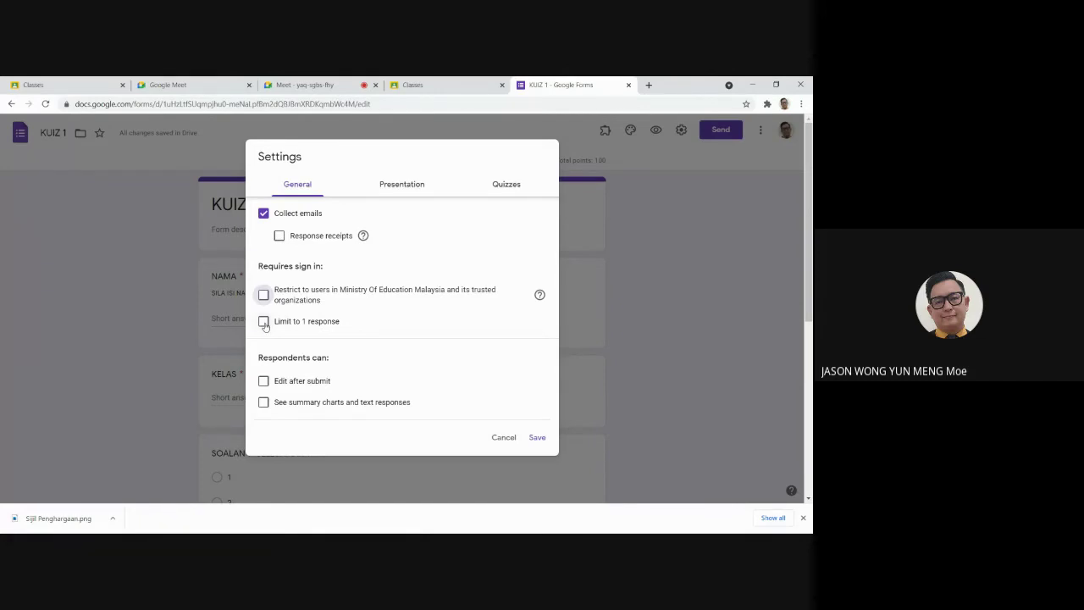
click(264, 323)
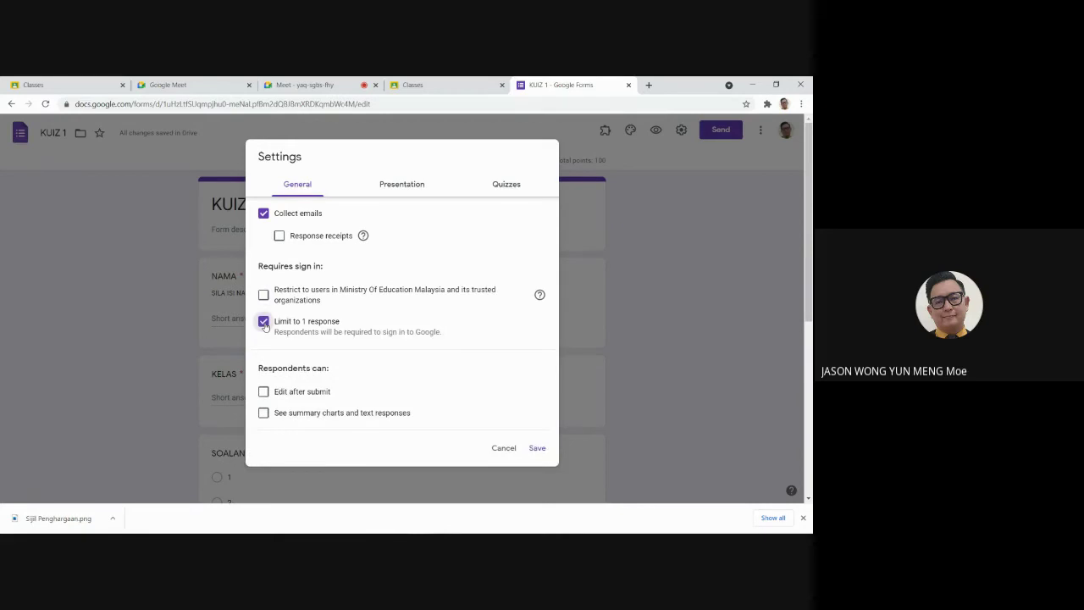
click(264, 323)
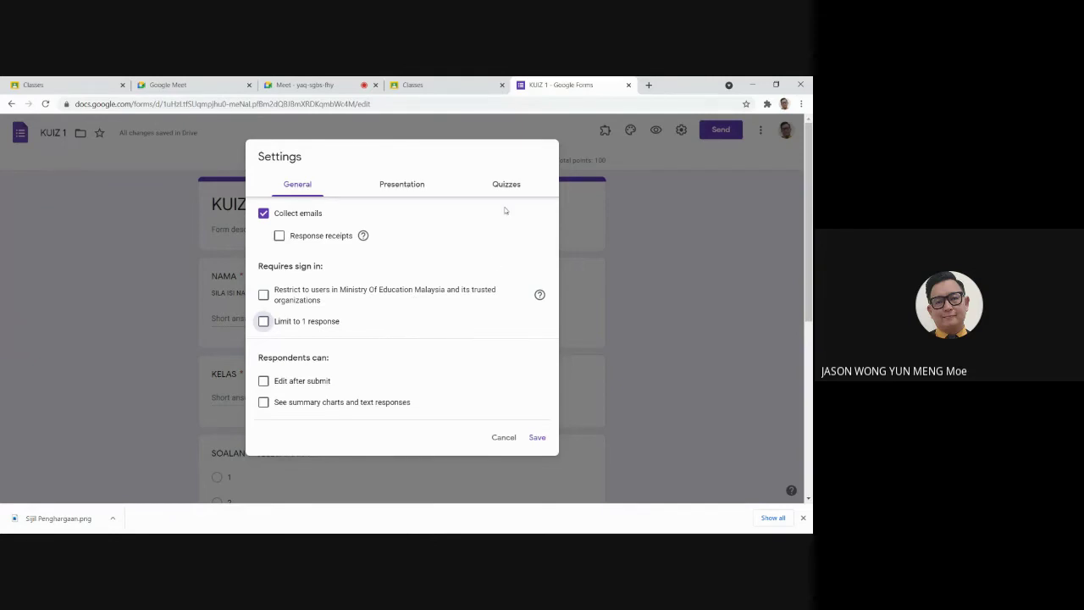
click(501, 185)
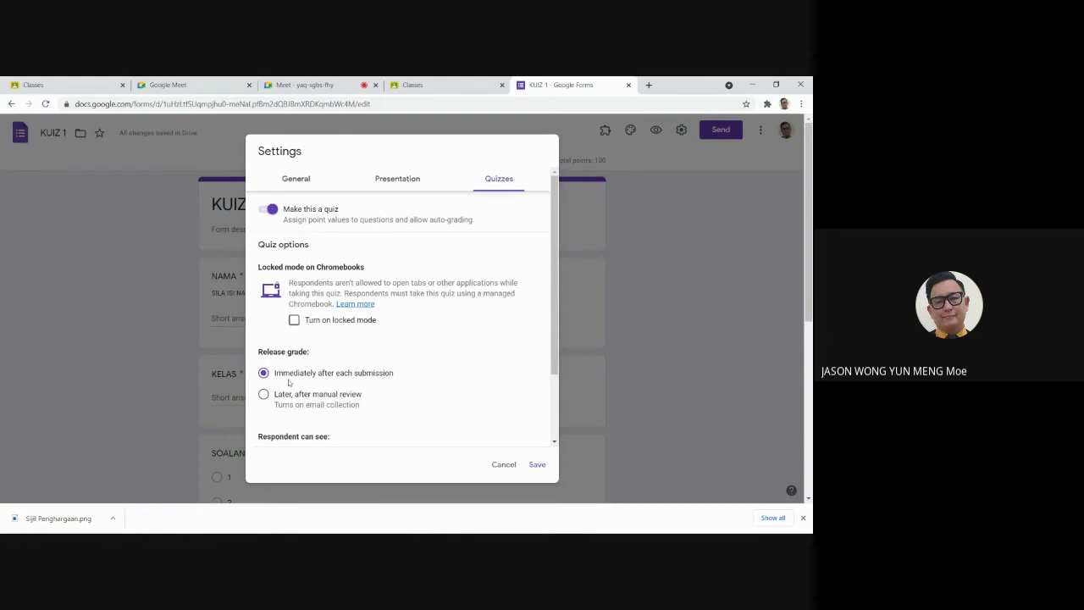
click(542, 467)
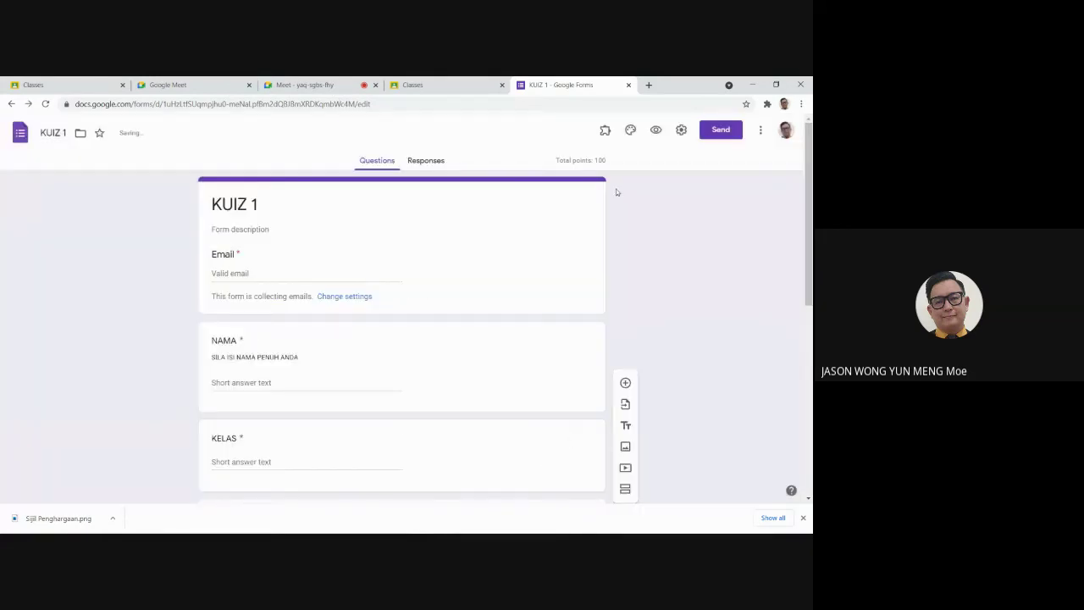
Step: Open the Certify'em controls and toggle certification off and back on
scroll(571, 401, down, 3)
scroll(570, 399, up, 2)
scroll(570, 398, up, 2)
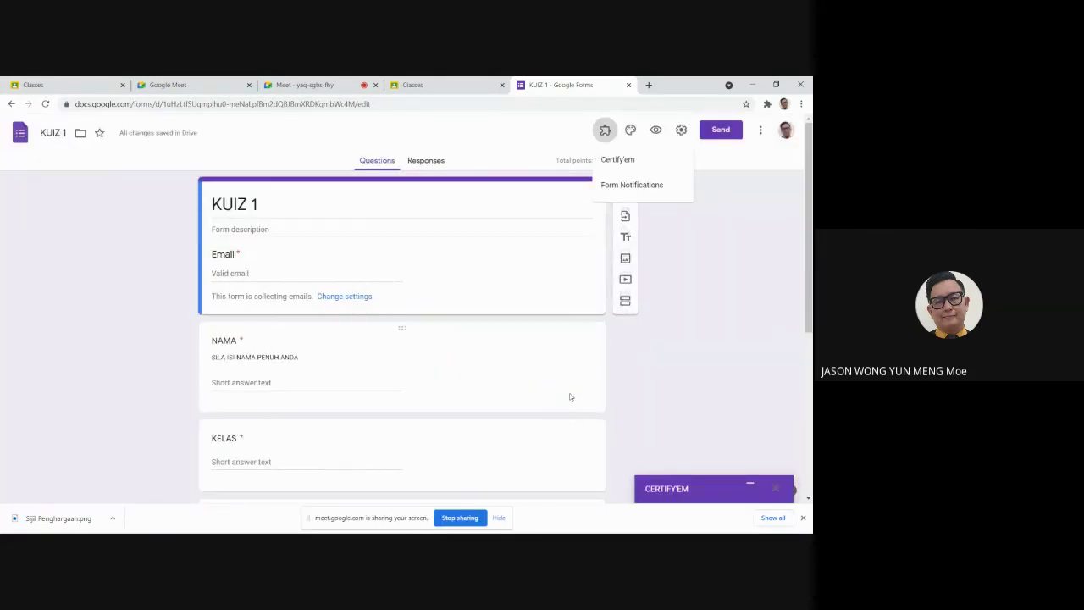
click(619, 161)
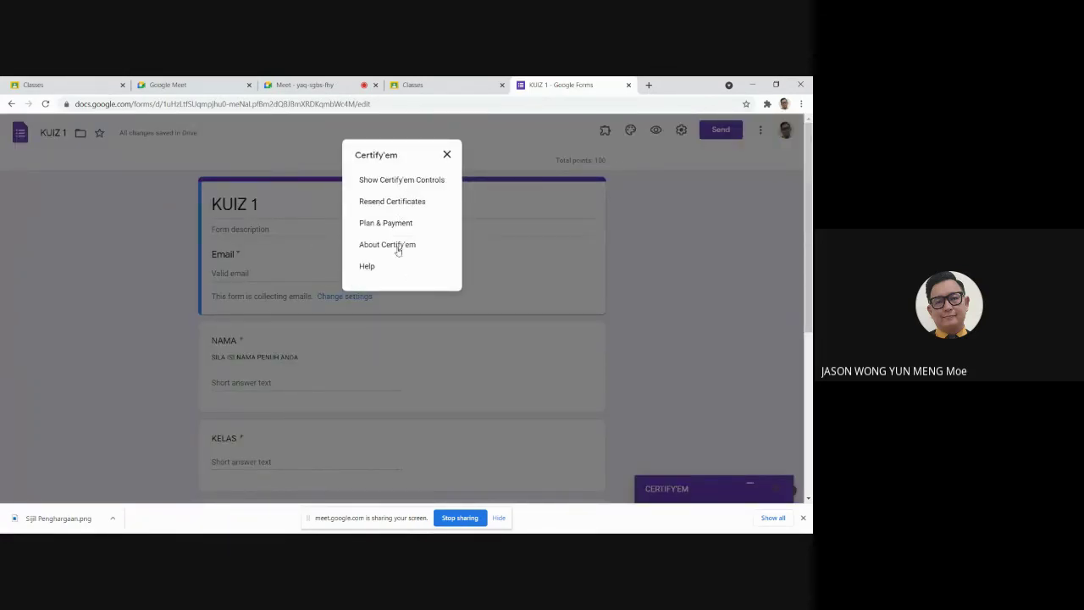
click(402, 180)
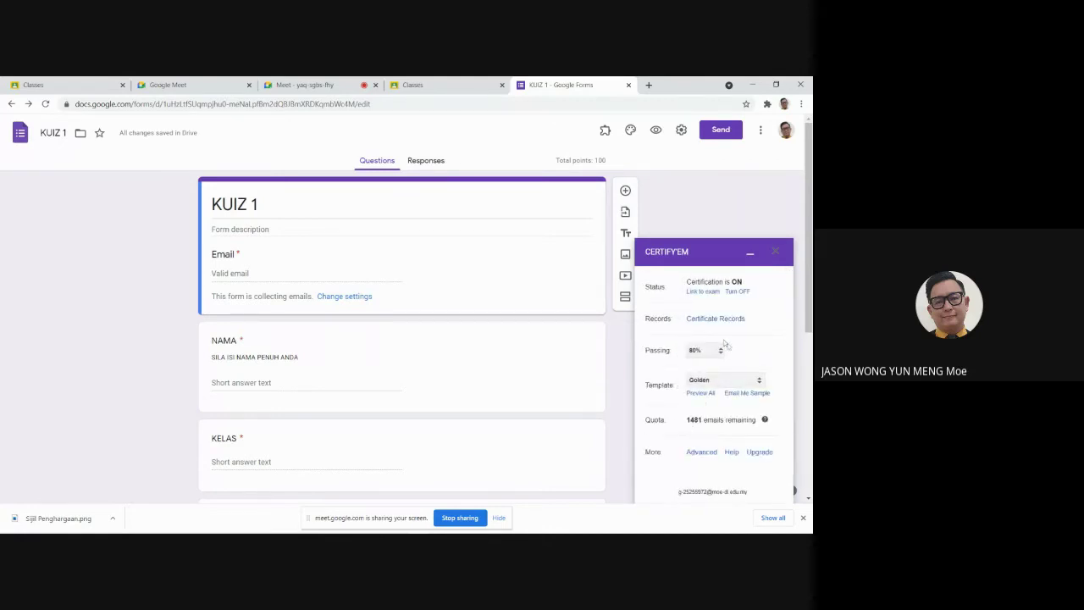
click(738, 291)
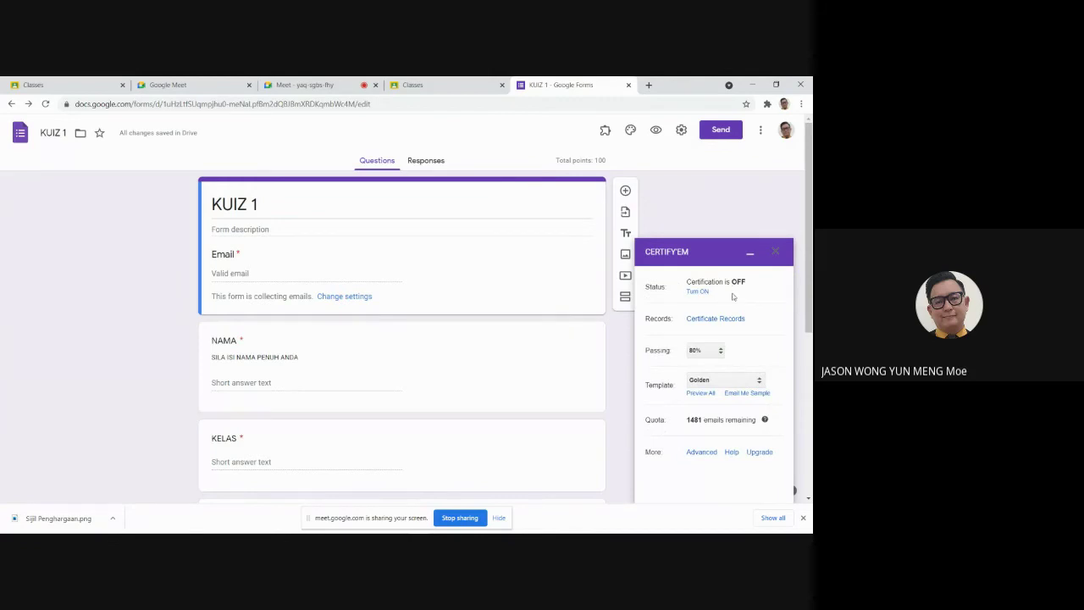
click(693, 291)
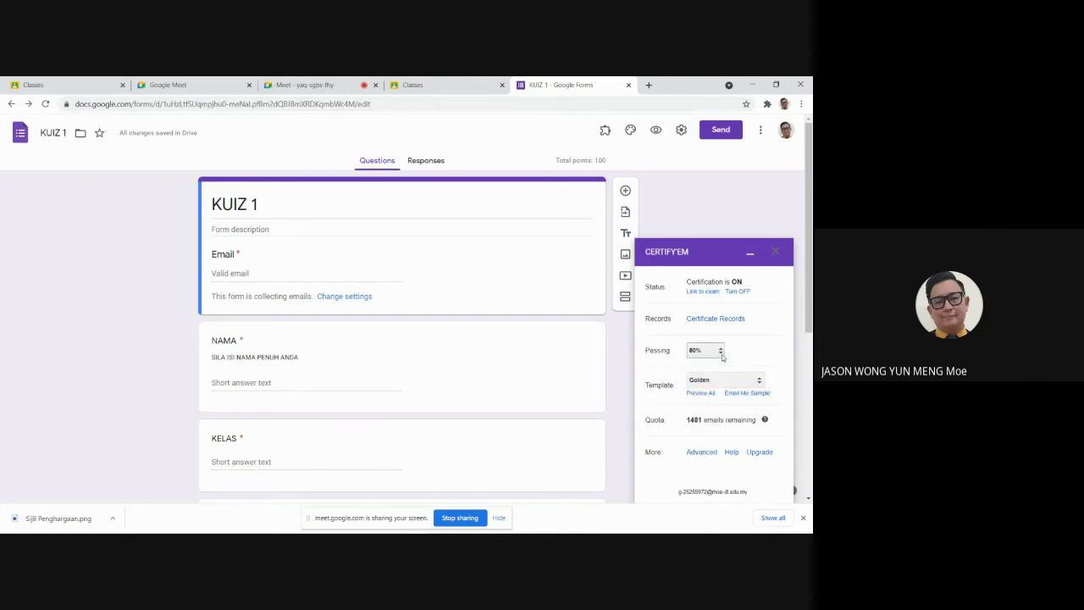
Step: Choose a lower passing percentage and preview all certificate templates
click(709, 351)
click(699, 400)
click(758, 380)
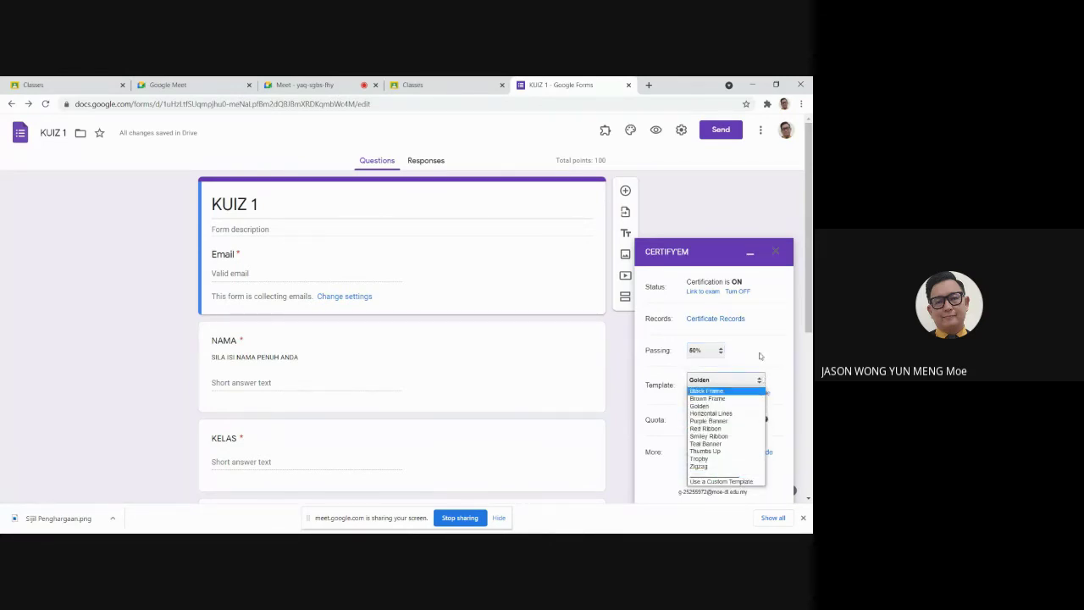
click(742, 376)
click(699, 394)
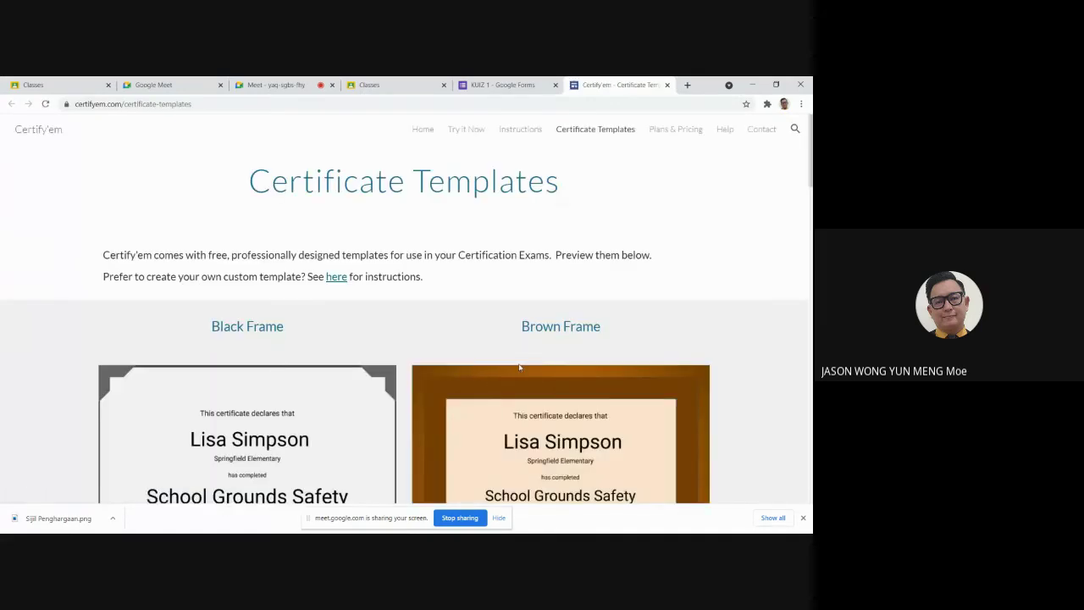
Step: Browse the certificate templates, copy the Red Ribbon template link, and return to KUIZ 1
scroll(520, 367, down, 3)
scroll(520, 367, down, 7)
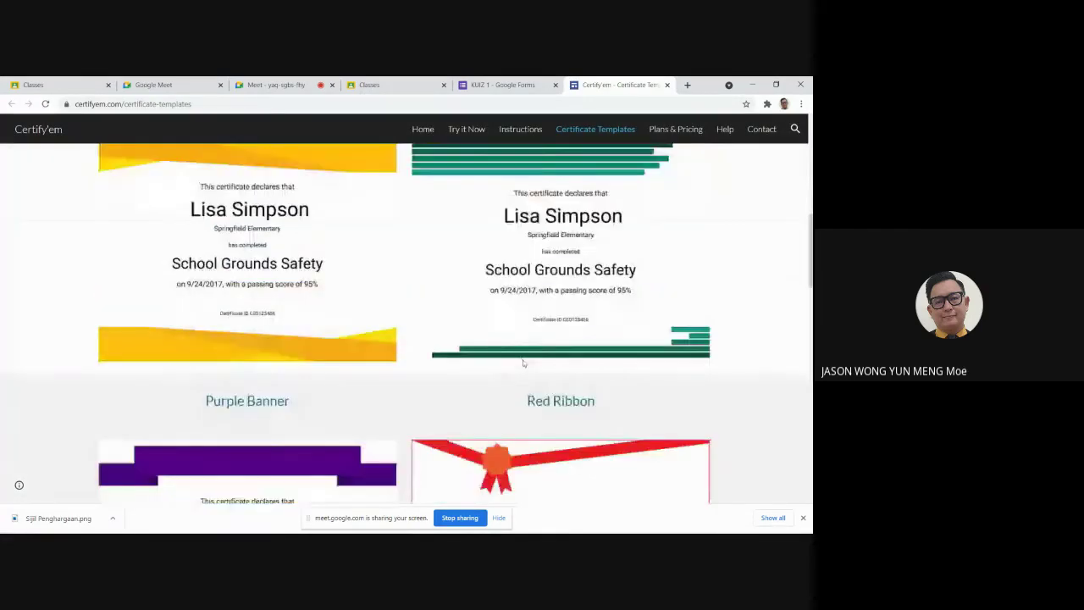
scroll(524, 362, down, 8)
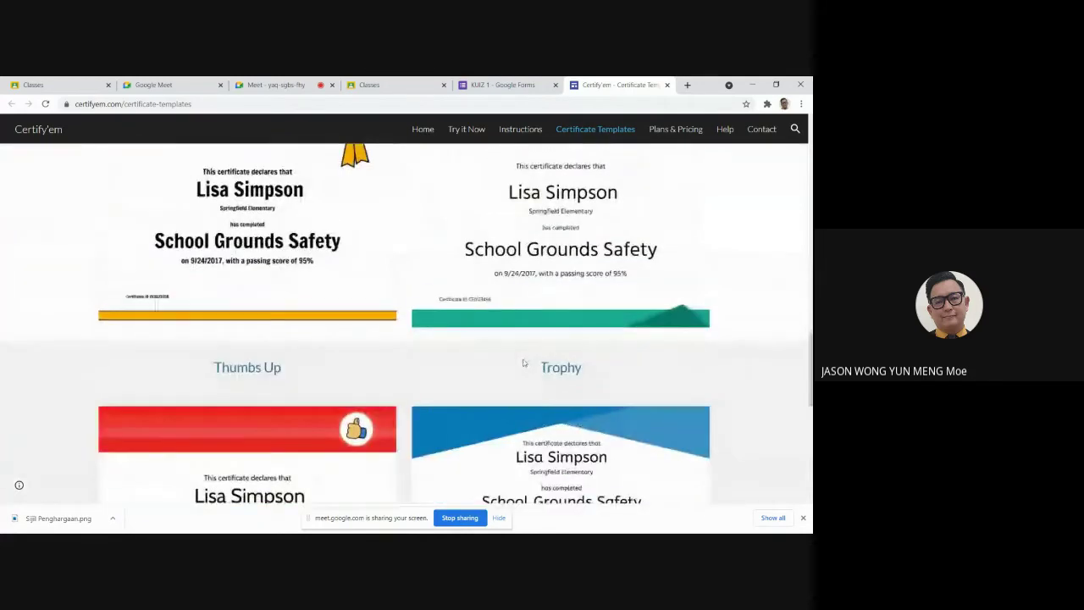
scroll(523, 362, down, 2)
scroll(523, 363, up, 7)
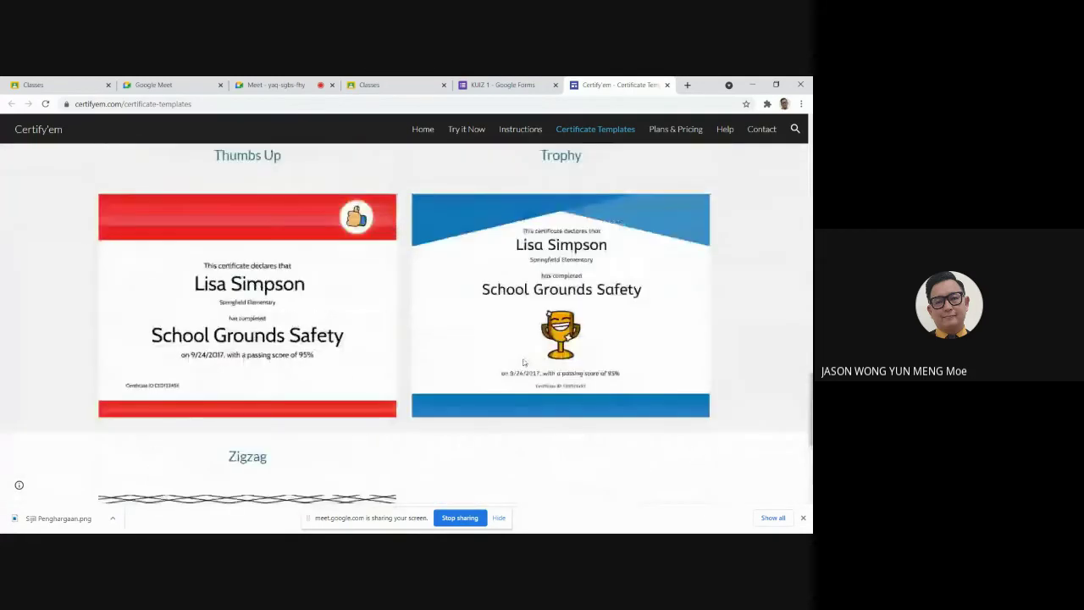
scroll(523, 363, up, 6)
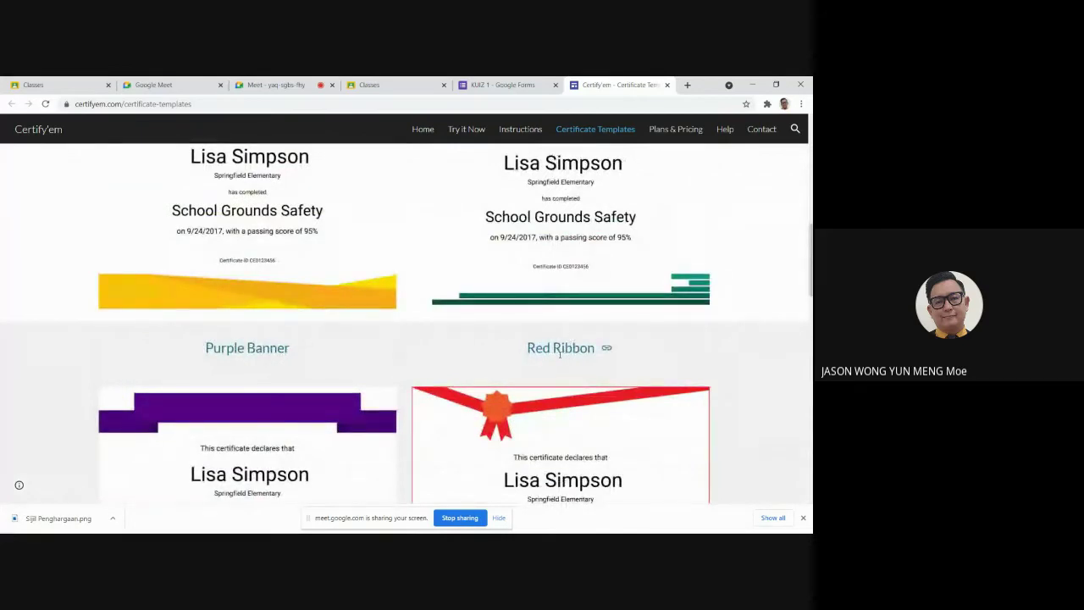
scroll(605, 348, up, 1)
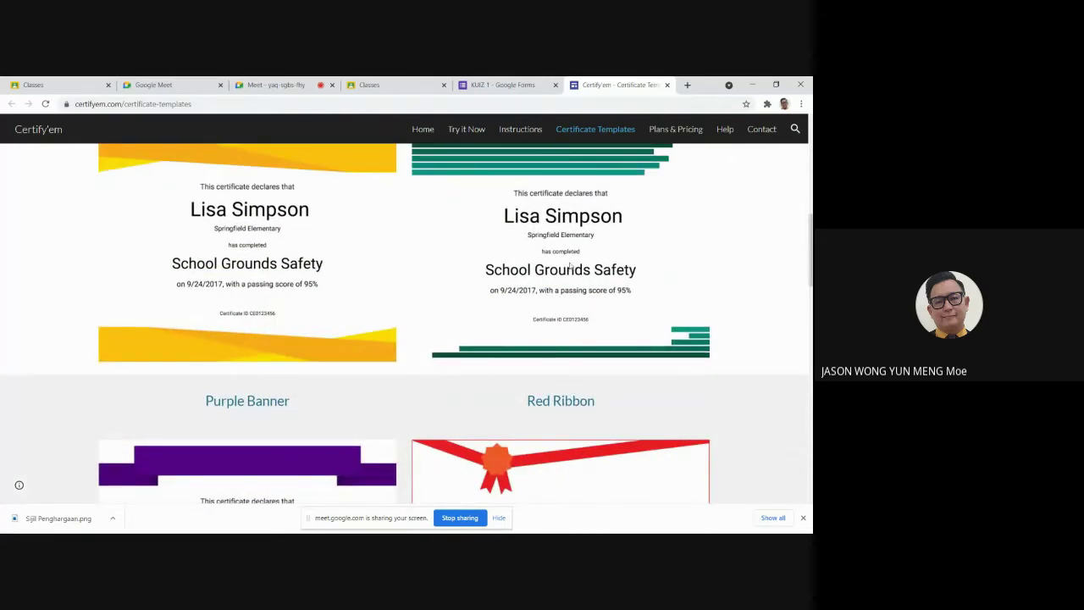
scroll(571, 266, up, 1)
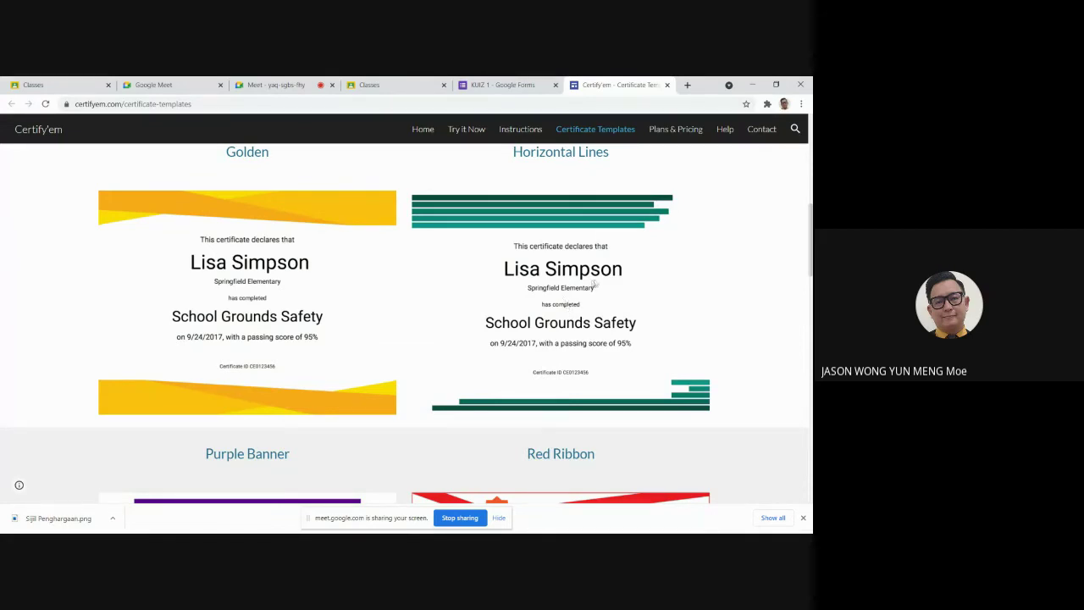
scroll(369, 302, down, 5)
scroll(477, 287, up, 2)
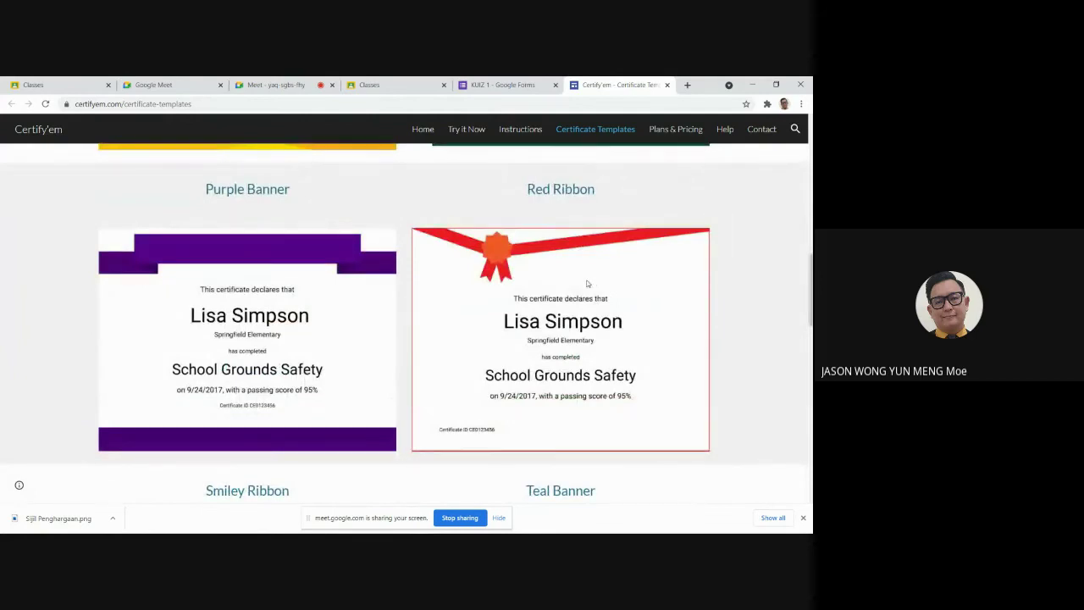
click(607, 190)
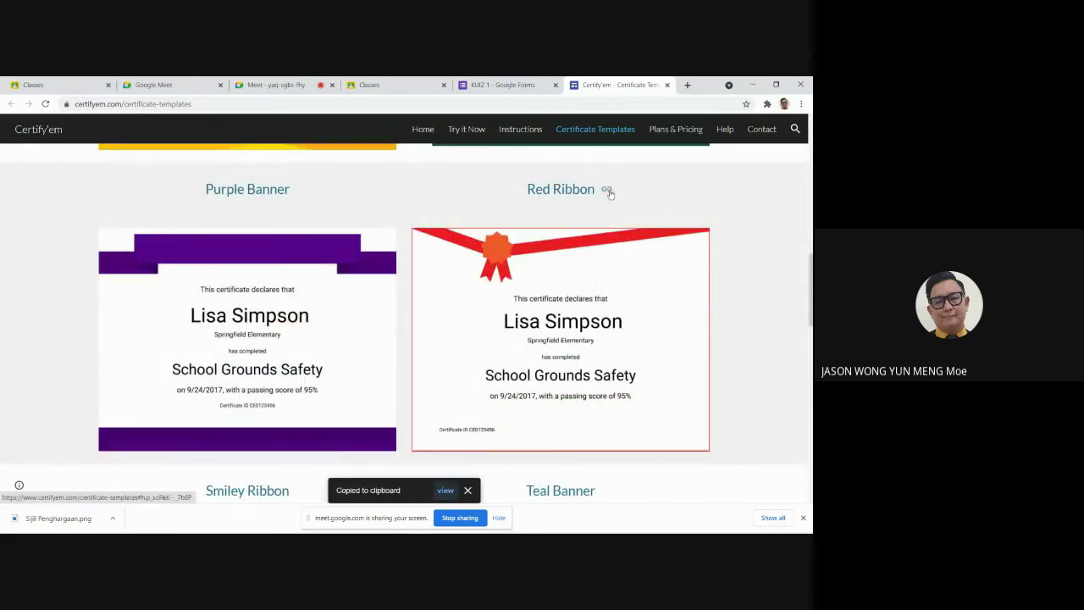
click(504, 85)
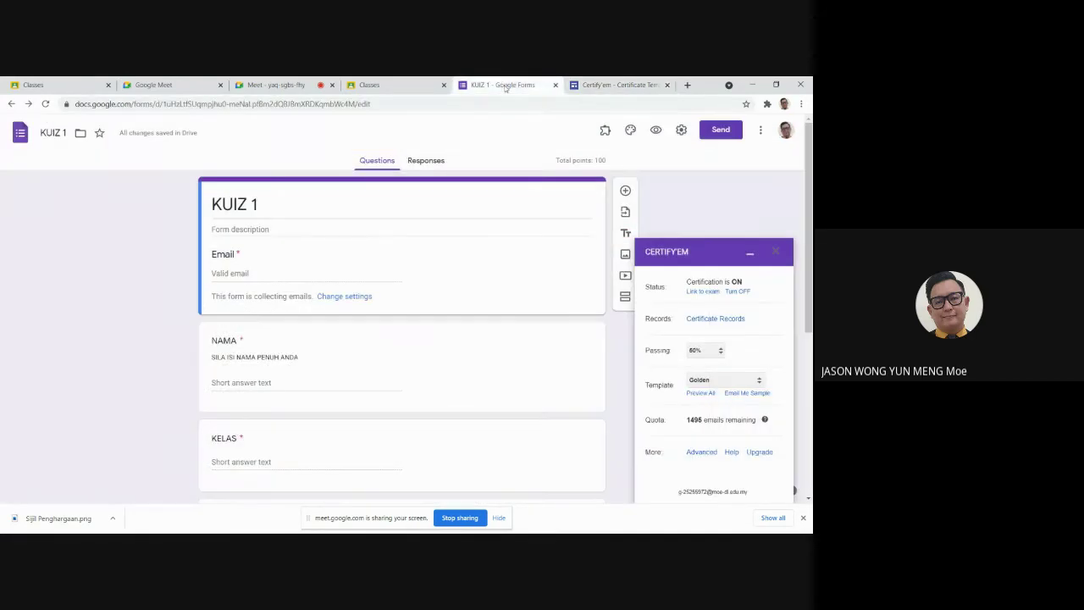
Step: Select the Red Ribbon template in Certify'em and open its Advanced options
click(741, 380)
click(717, 428)
scroll(800, 417, down, 5)
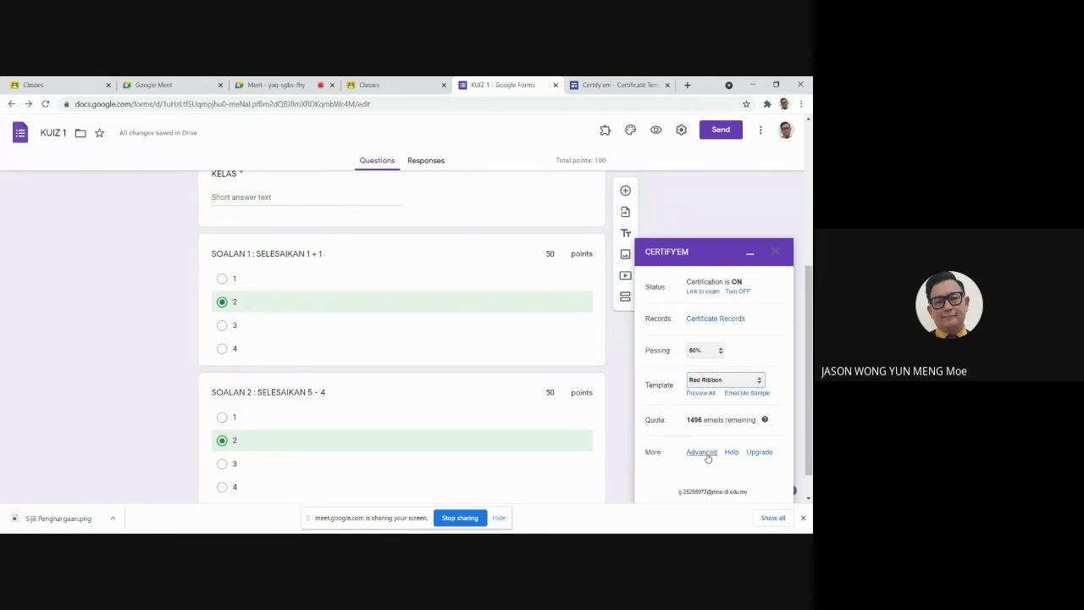
click(703, 453)
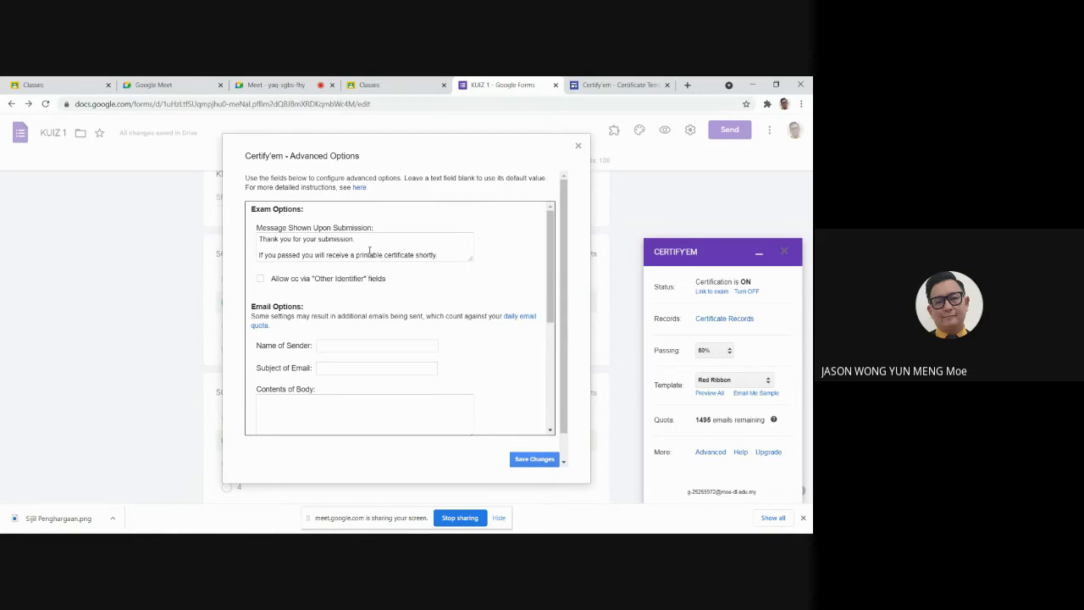
Step: Replace the submission message with a Malay thank-you for the effort in answering the test
drag(441, 255, 251, 238)
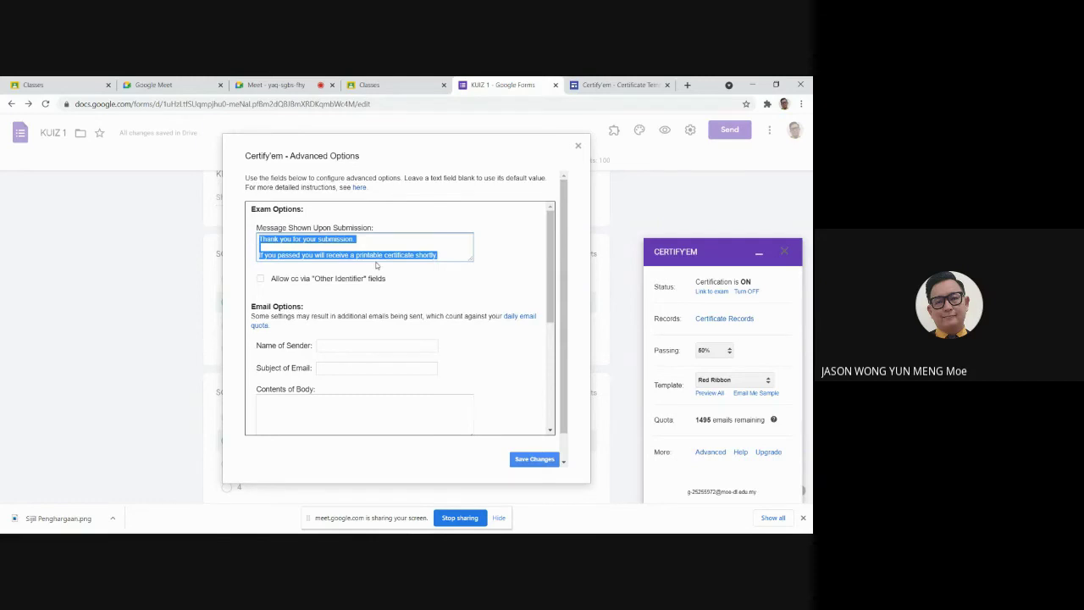
text(I)
text(TERIMA KASI)
text(H KE A)
text(TAS )
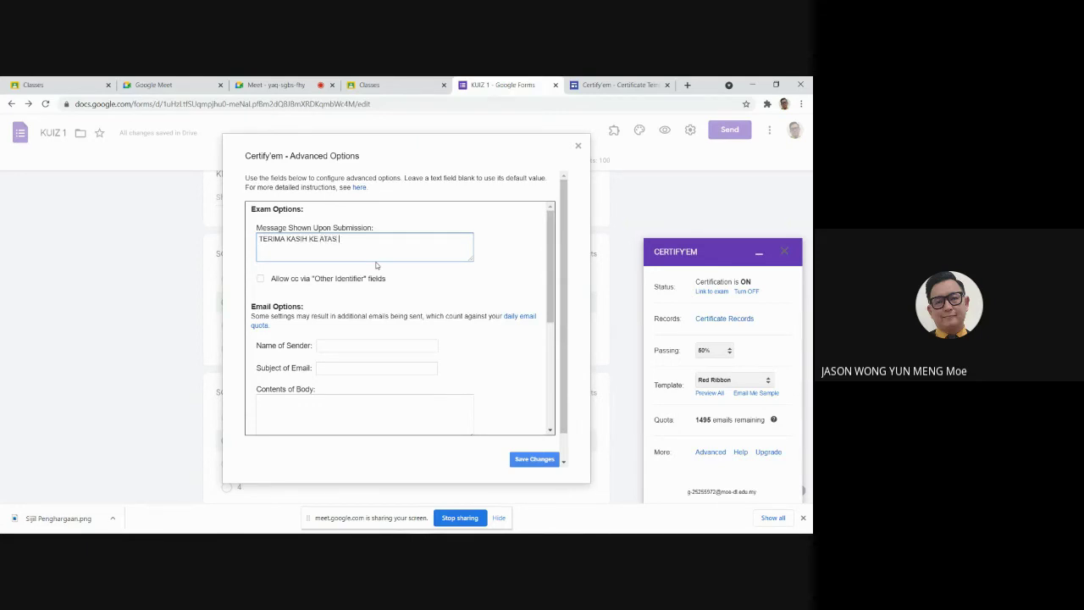
text(JAWAA)
text(PAN)
key(BackSpace)
key(BackSpace)
key(BackSpace)
key(BackSpace)
key(BackSpace)
key(BackSpace)
key(BackSpace)
text(USAHA ANDA DALAM MENJAWAB UJIAN T)
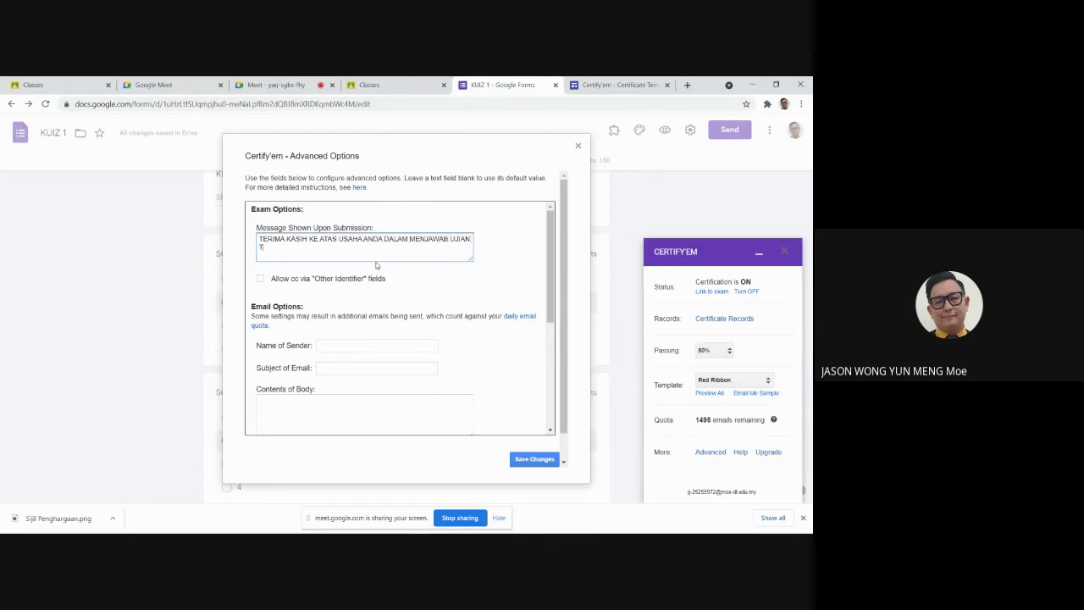
text(ERSEBUT)
Step: Fill in the teacher's name as sender and 'SIJIL PENHARGAAN' as the email subject
click(364, 347)
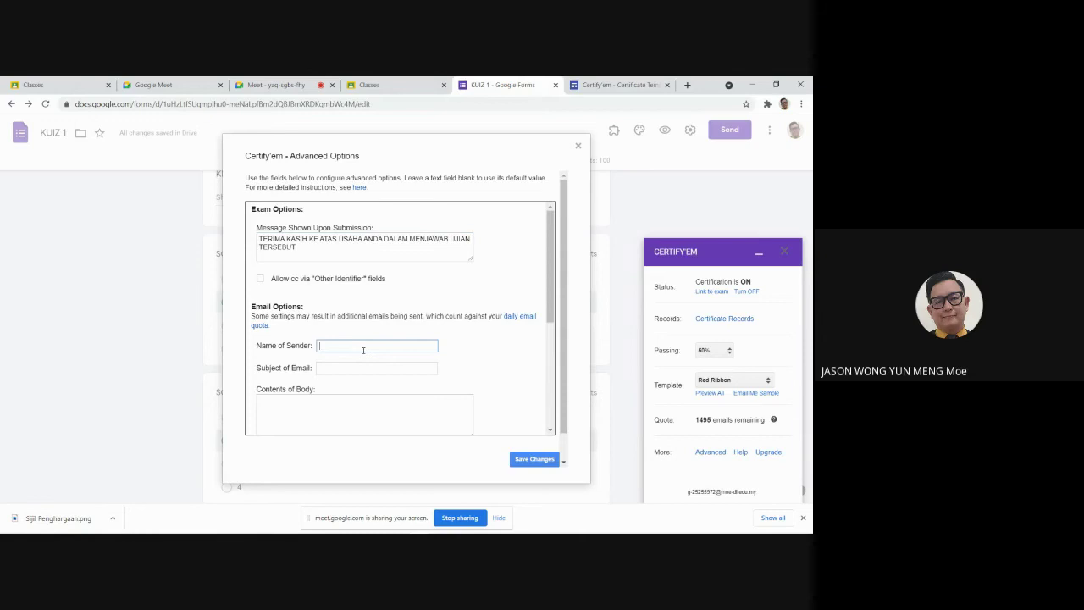
text(CIKGU JASON)
click(370, 367)
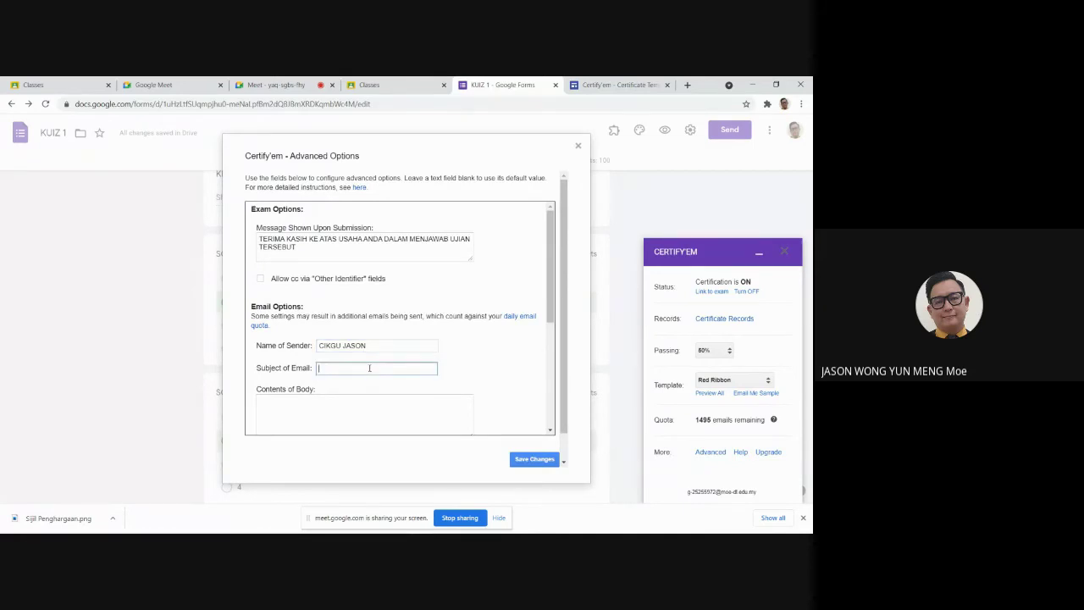
text(SIJIL PENHARGAAN)
Step: Write the email body 'TAHNIAH! ANDA TELAH BERJAYA MENDAPATKAN SIJIL'
click(336, 415)
drag(549, 255, 547, 287)
click(358, 333)
text(TA)
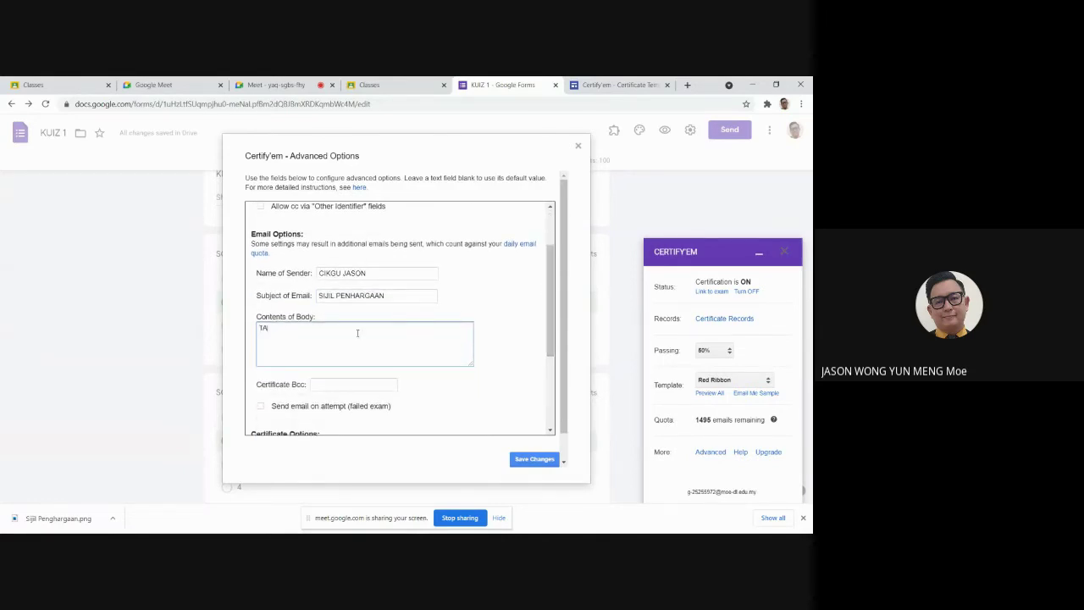
text(HNIAH)
text(?)
text( ANDA TELAH)
text( BERJAYA )
text(MENDAPAT)
text(KAN SIJIL)
Step: Keep PDF as the certificate file format and save the advanced Certify'em options
scroll(374, 387, down, 3)
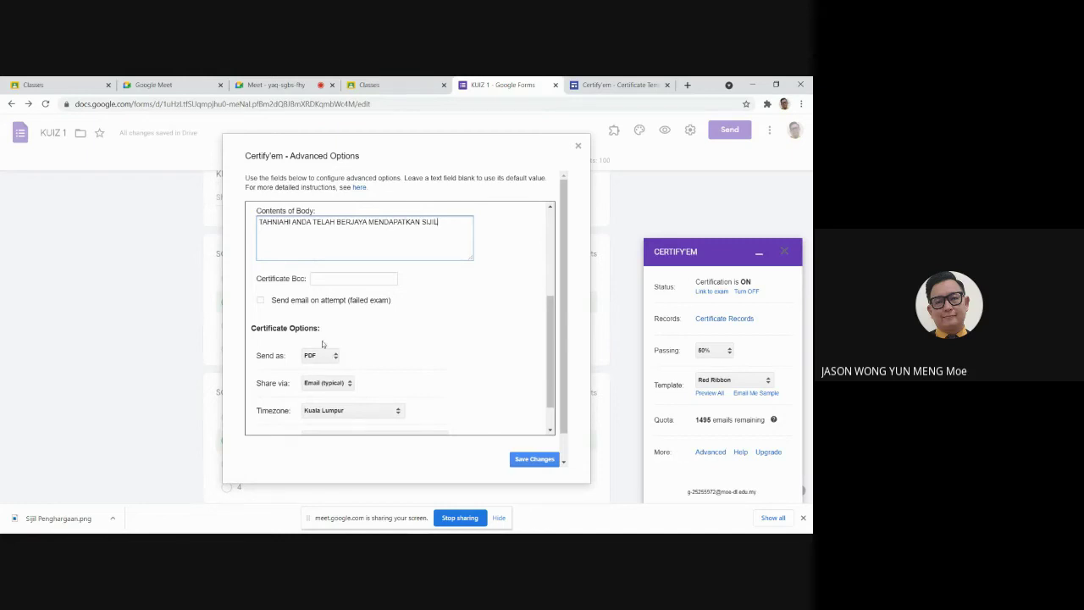
click(338, 357)
click(337, 357)
click(337, 357)
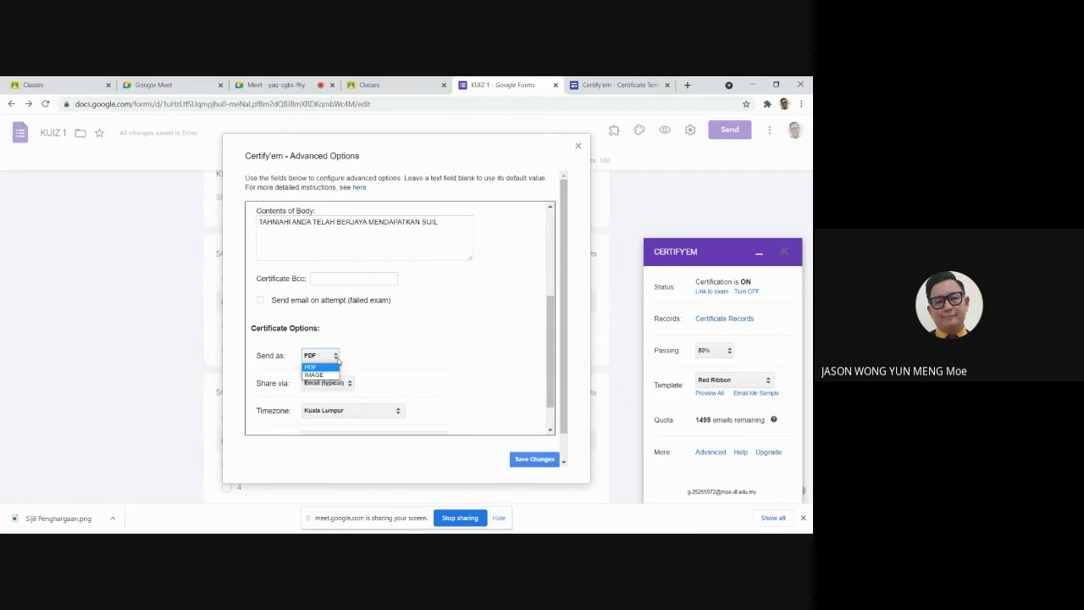
click(337, 359)
click(337, 358)
click(440, 338)
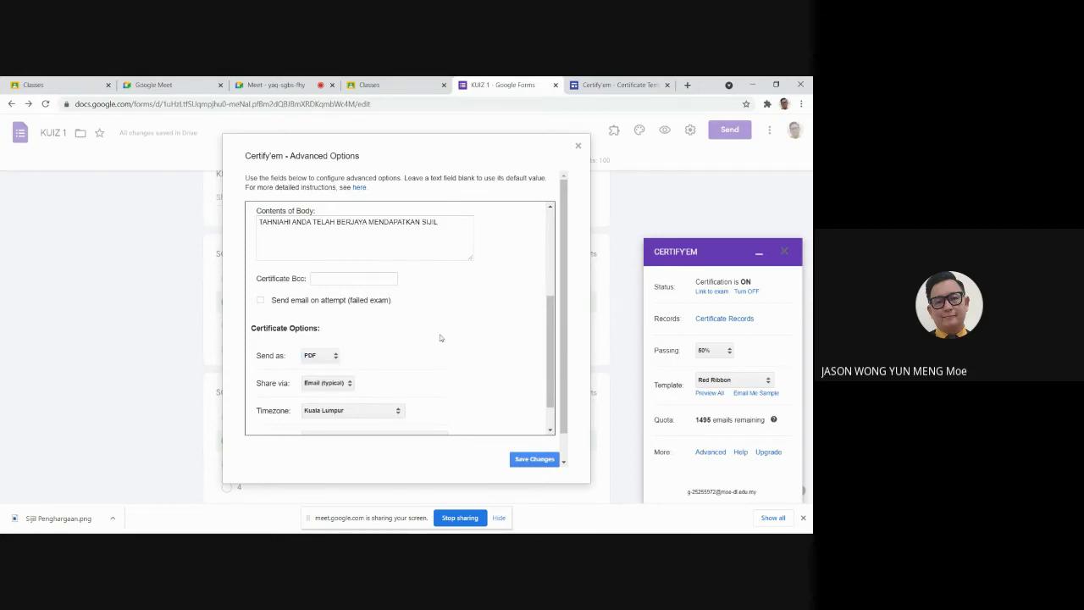
scroll(410, 343, up, 4)
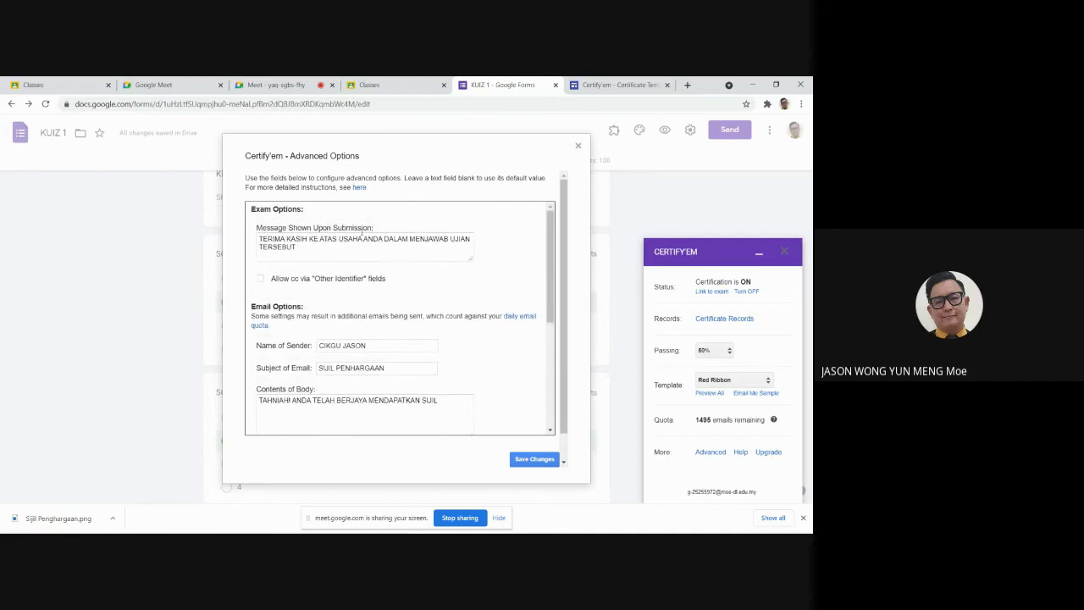
scroll(371, 324, down, 3)
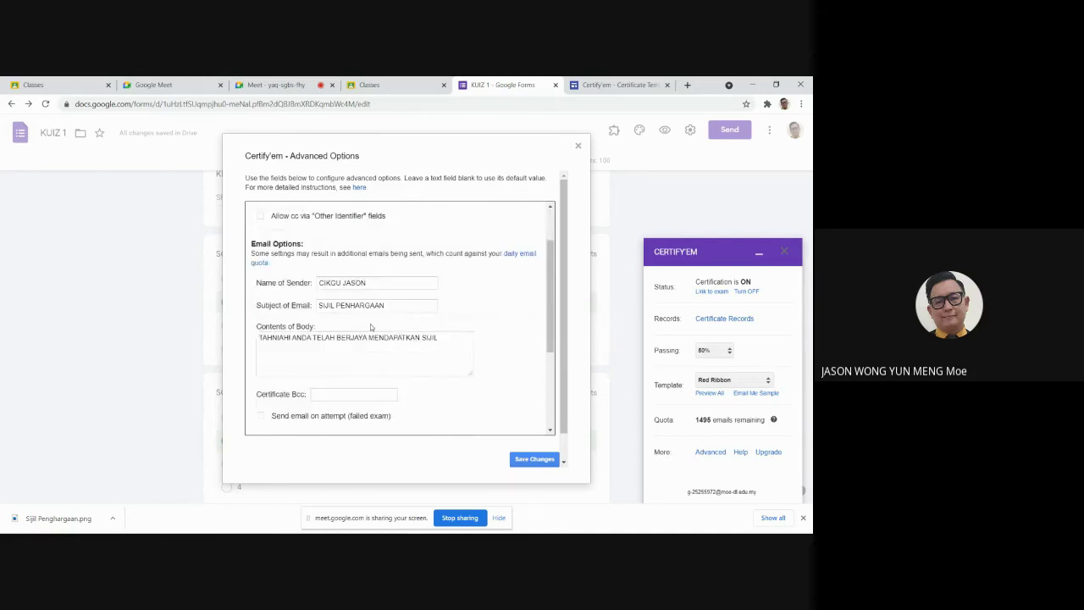
click(529, 460)
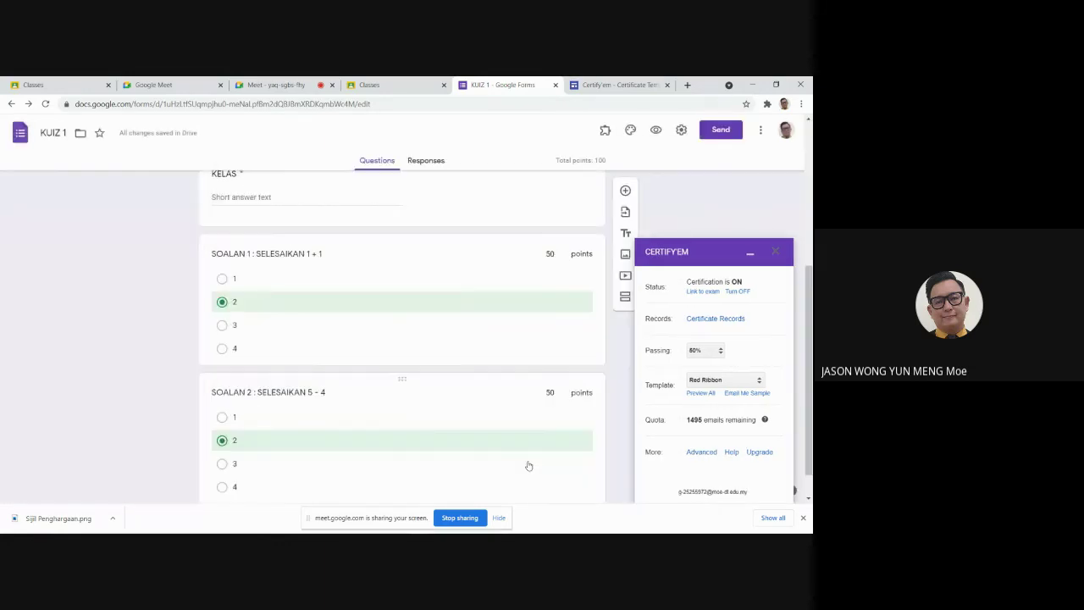
click(750, 254)
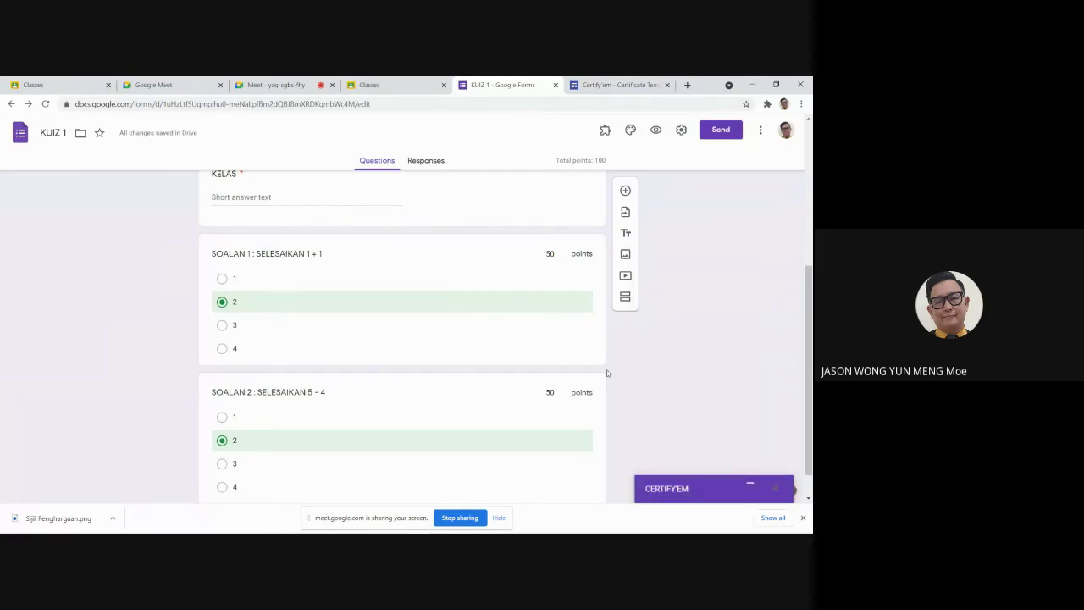
scroll(647, 371, up, 2)
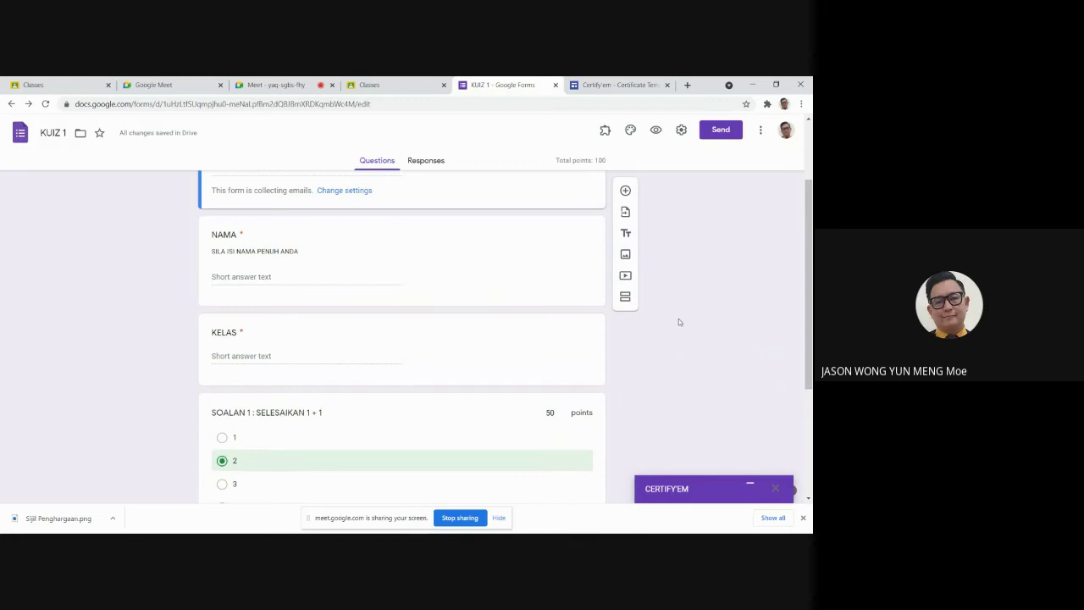
scroll(399, 317, up, 1)
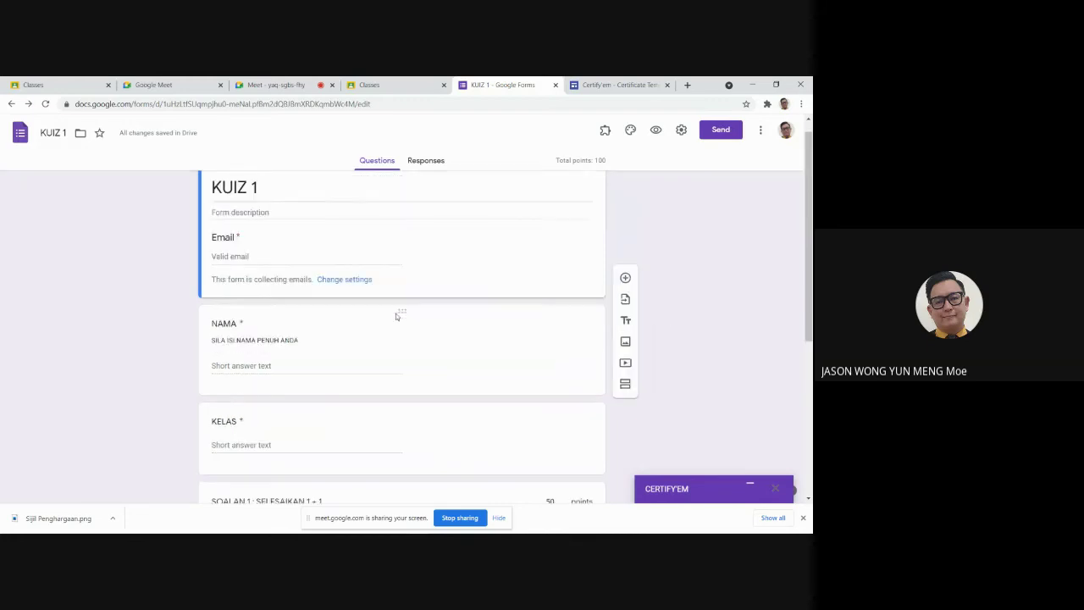
click(655, 131)
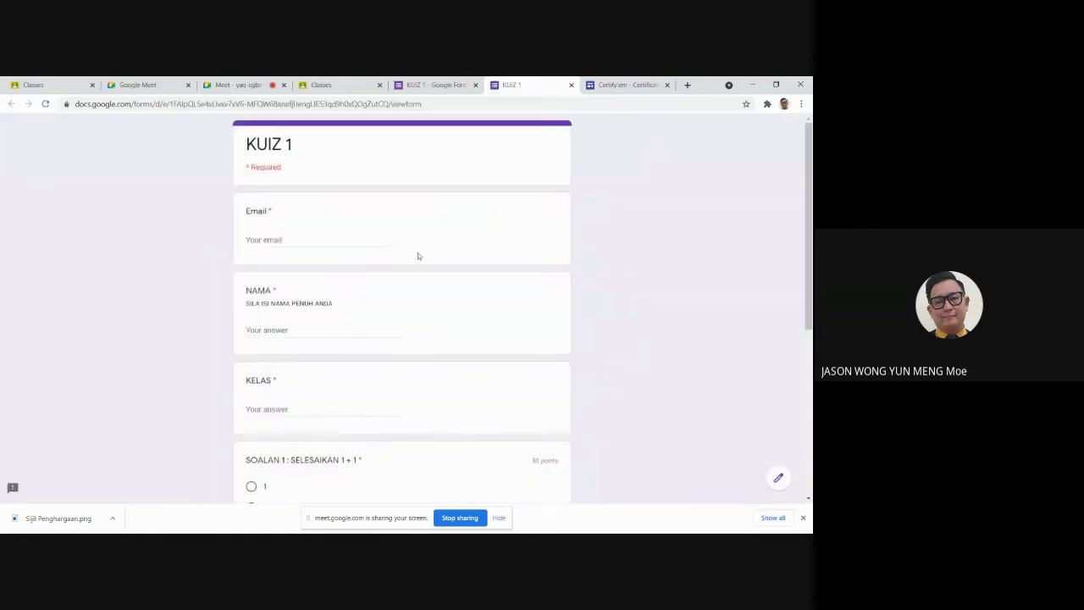
click(329, 242)
click(501, 519)
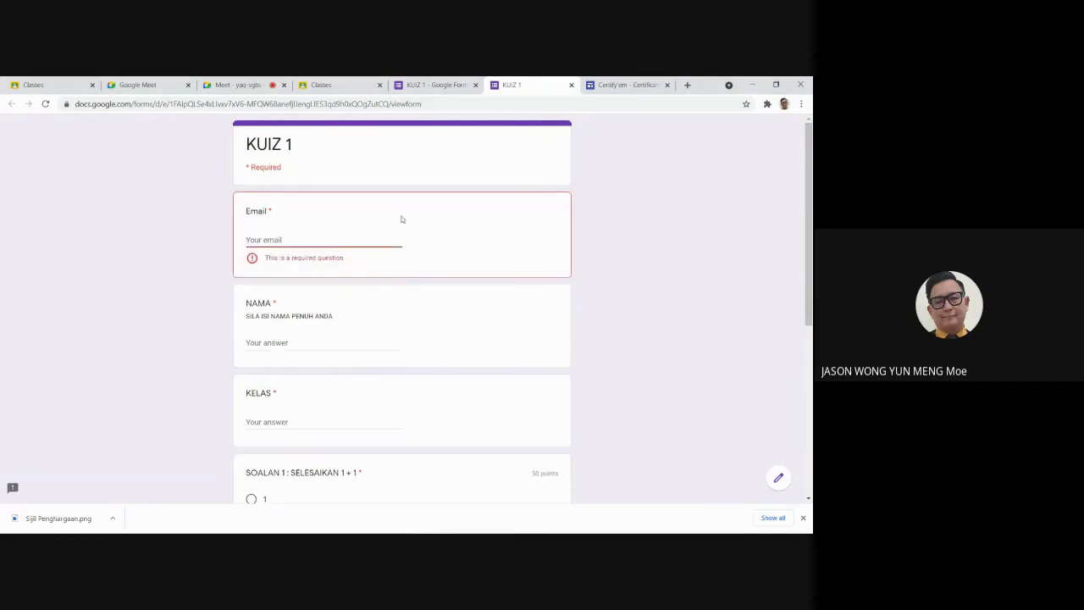
click(571, 85)
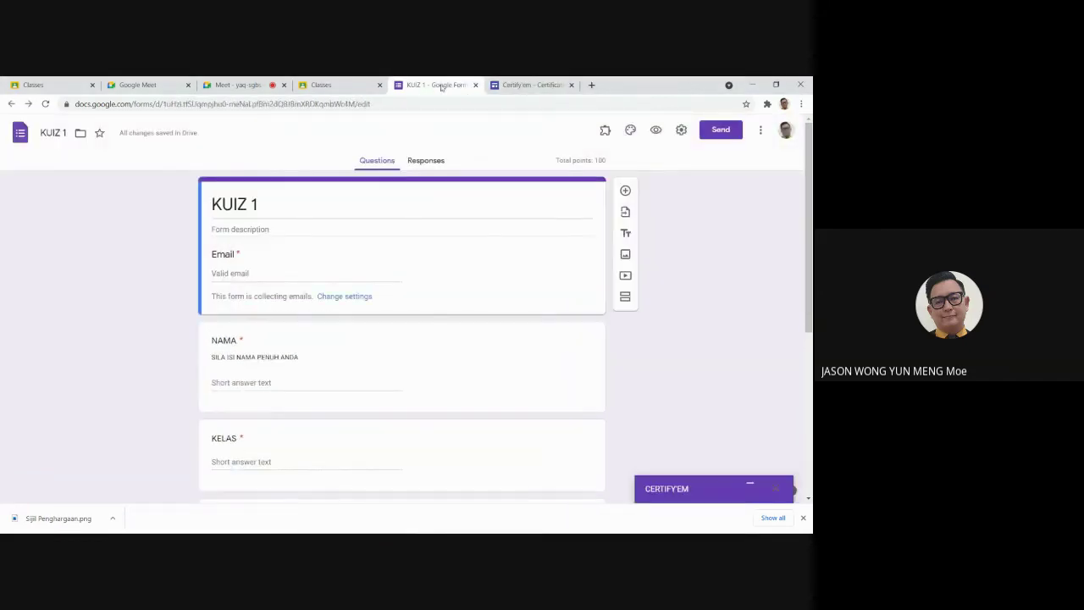
Step: Review the form's quiz settings and save them
click(346, 296)
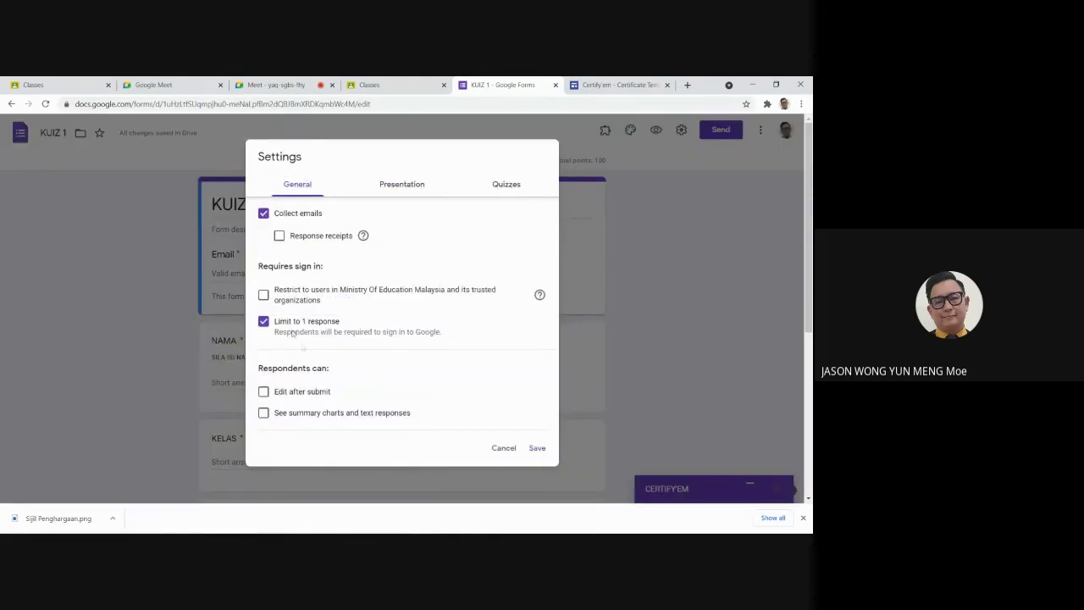
click(503, 184)
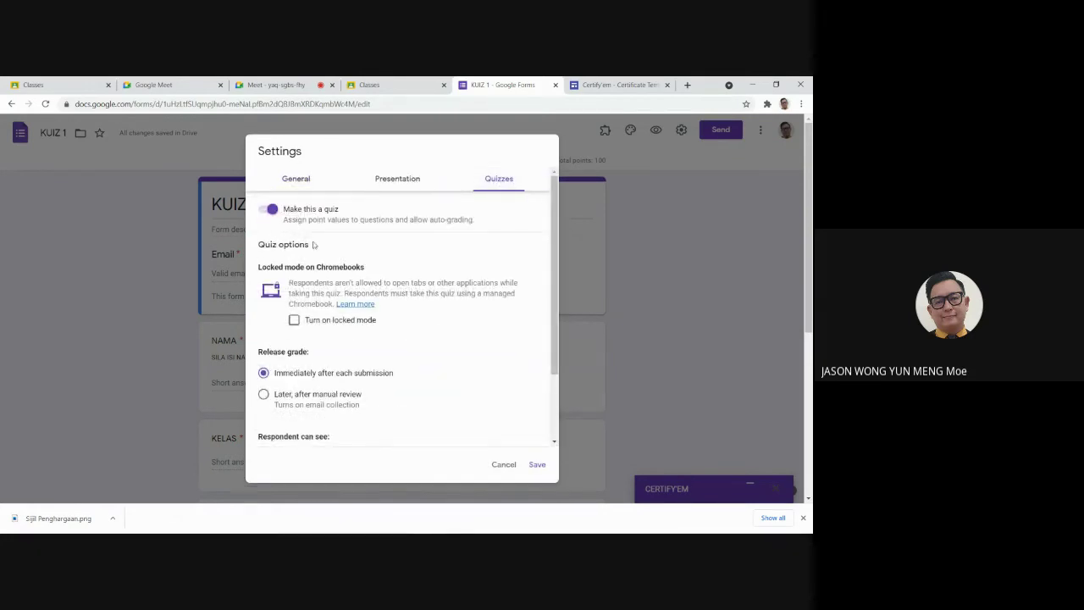
click(537, 465)
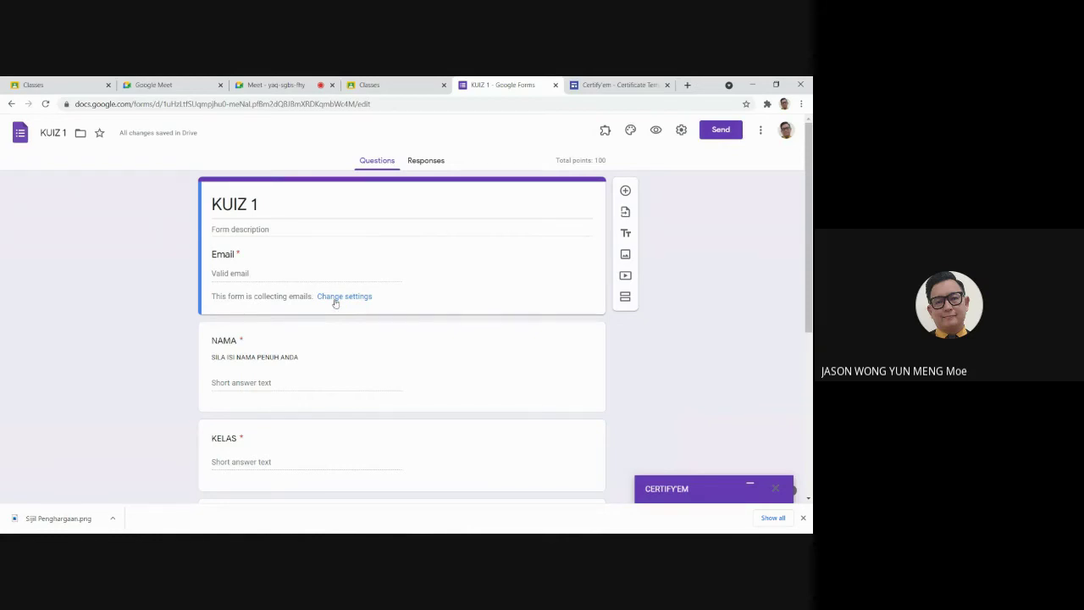
Step: Restrict KUIZ 1 responses to Ministry Of Education Malaysia users and save
click(336, 299)
click(263, 295)
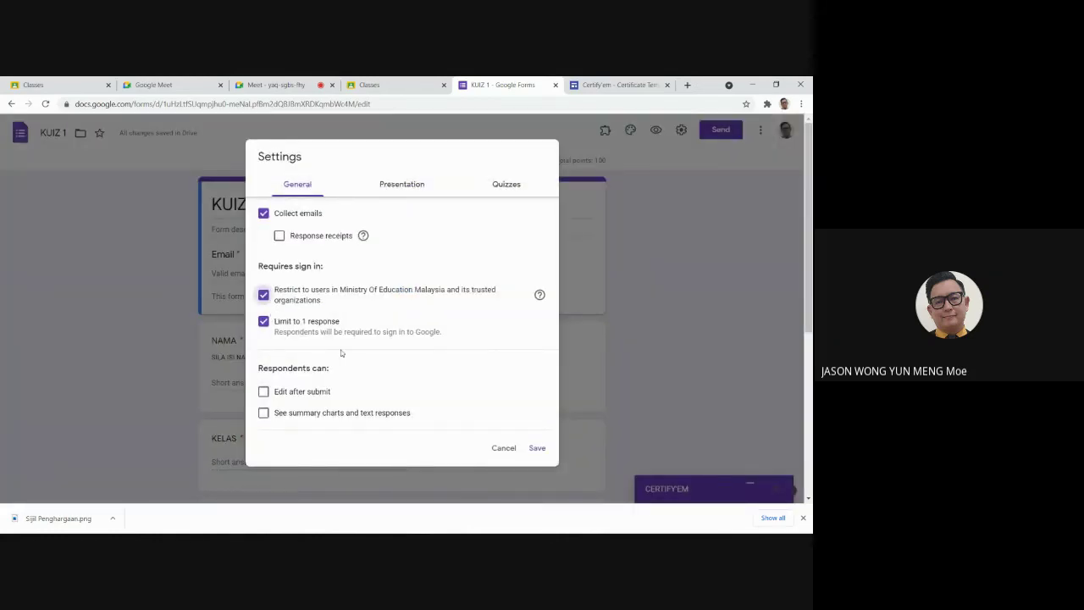
click(537, 447)
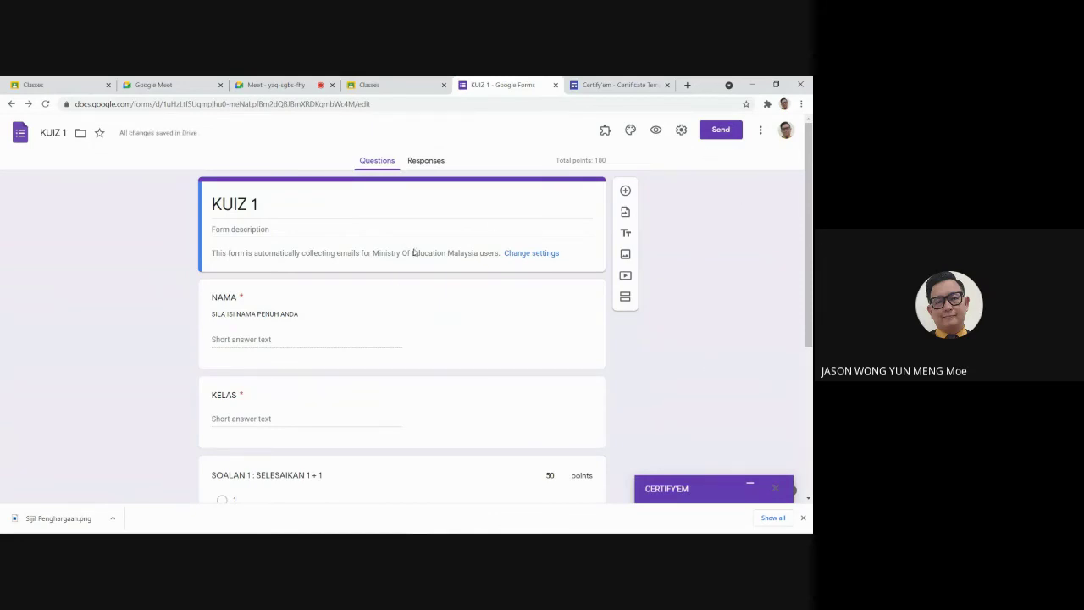
click(656, 130)
Step: In the preview, enter the student's name for NAMA and '5 INOVATIF' for KELAS
click(303, 283)
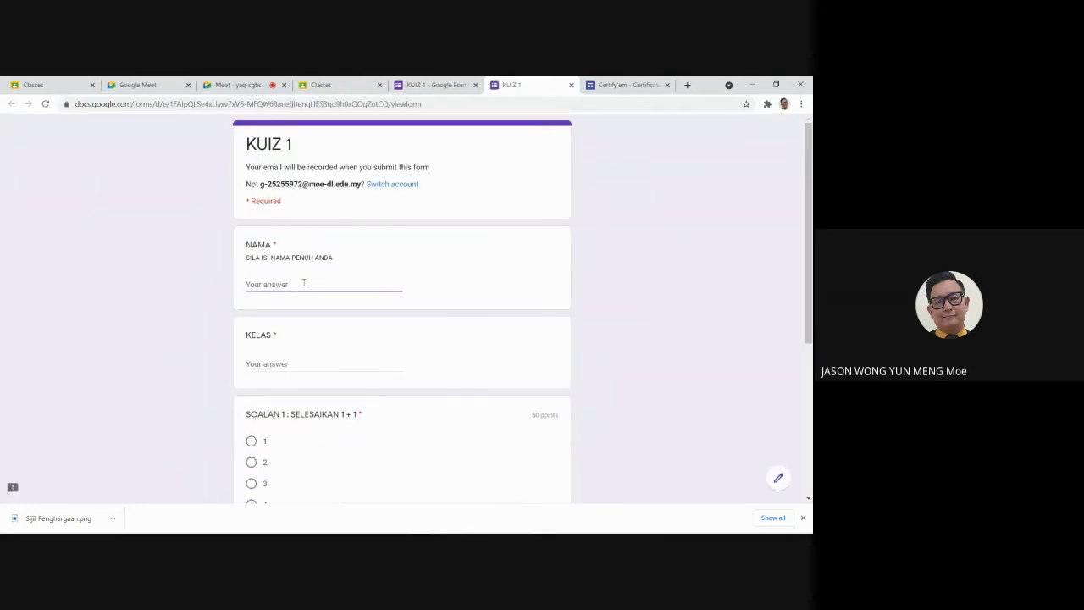
click(287, 362)
text(5)
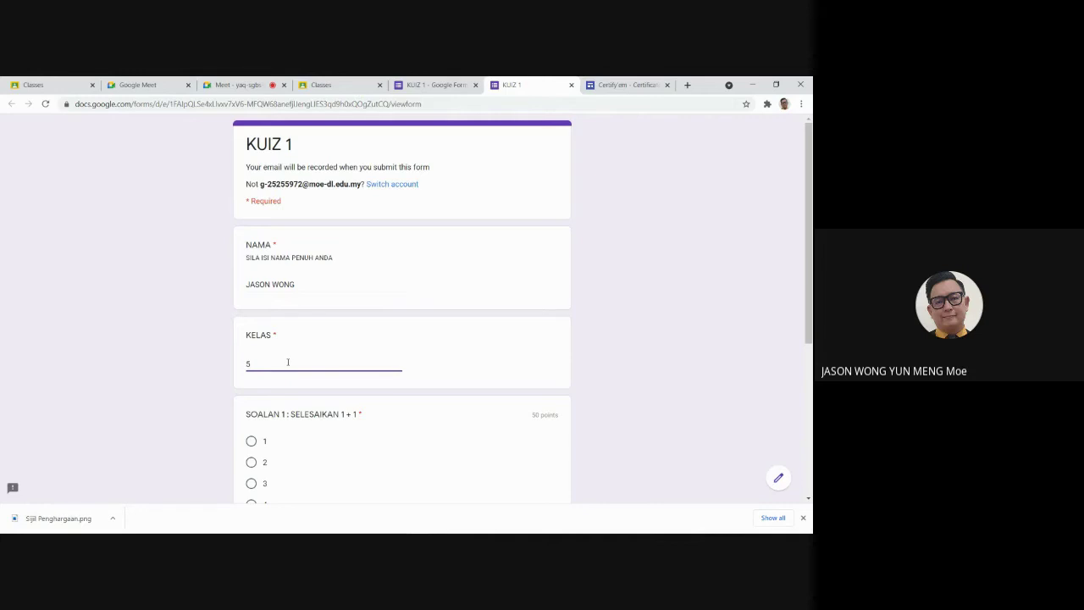
text( INOVATIF)
Step: Answer SOALAN 1 with 2 and SOALAN 2 with 1, submit, and view the 50/100 score
scroll(371, 412, down, 5)
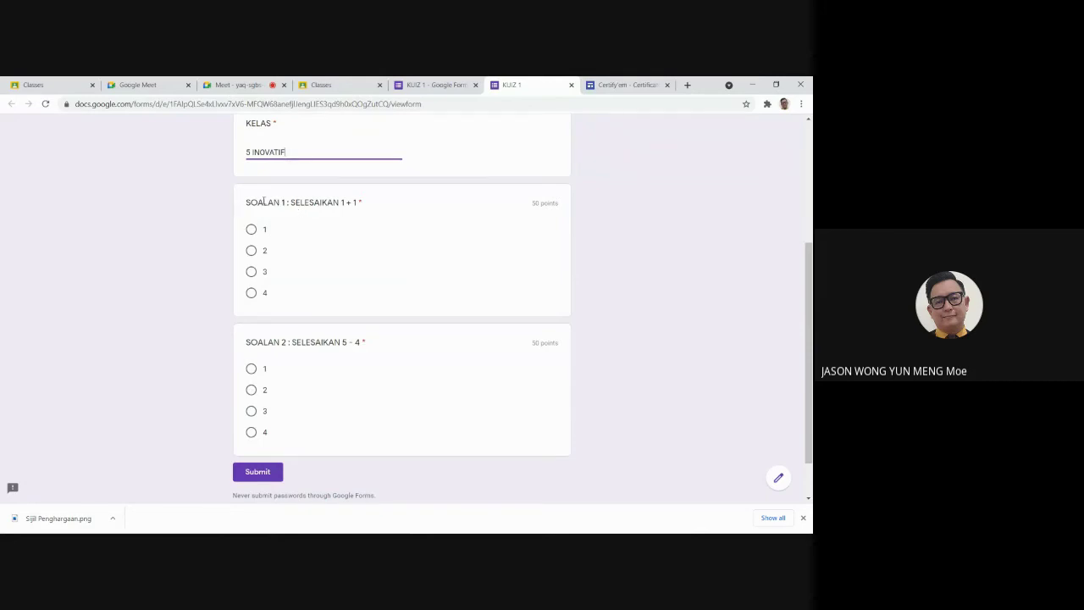
click(257, 250)
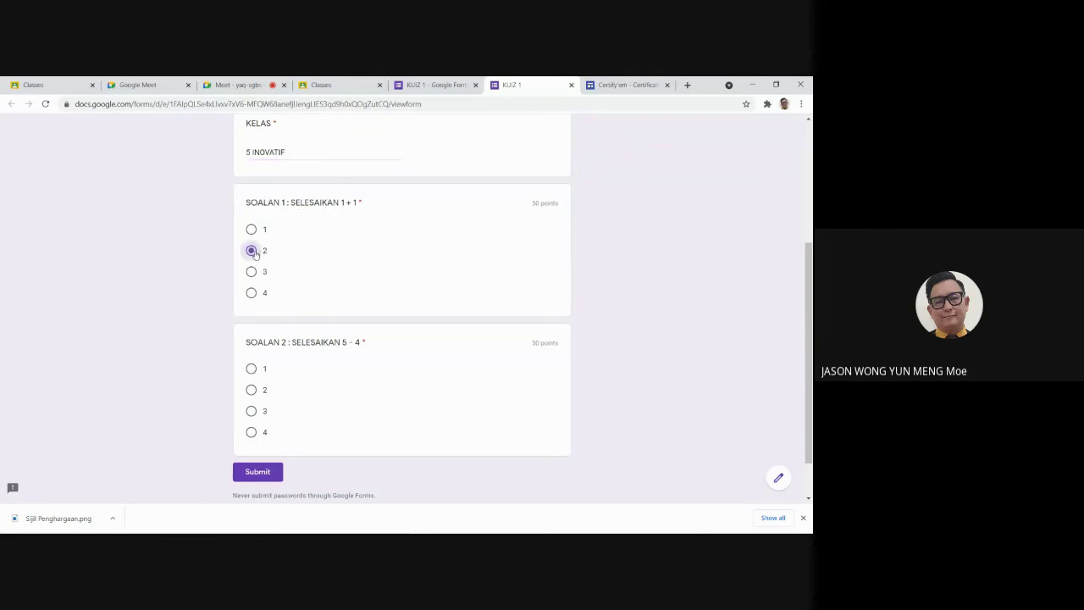
click(251, 368)
click(269, 479)
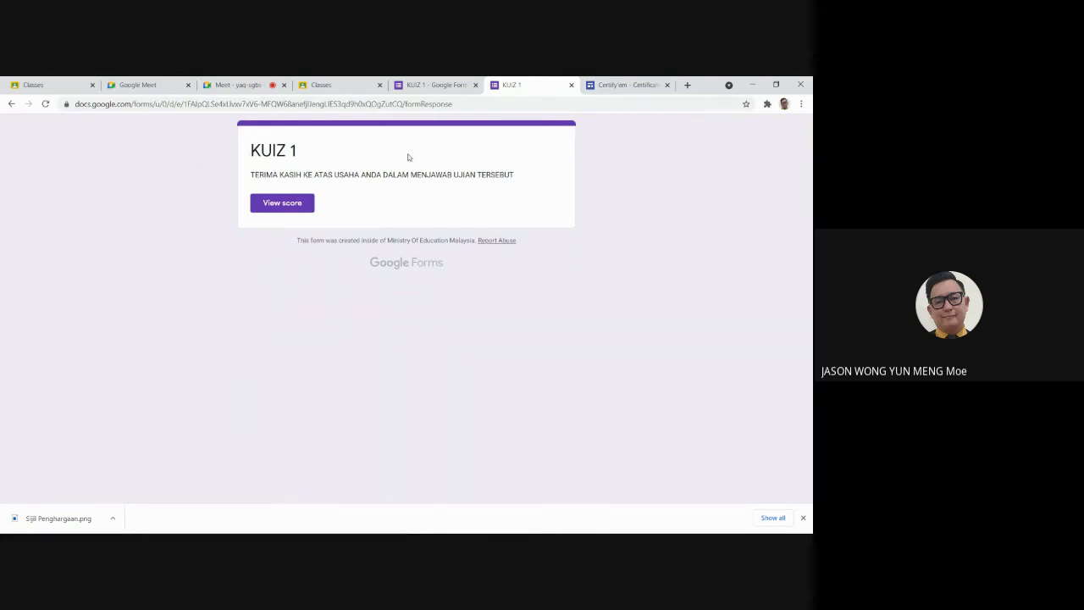
click(301, 205)
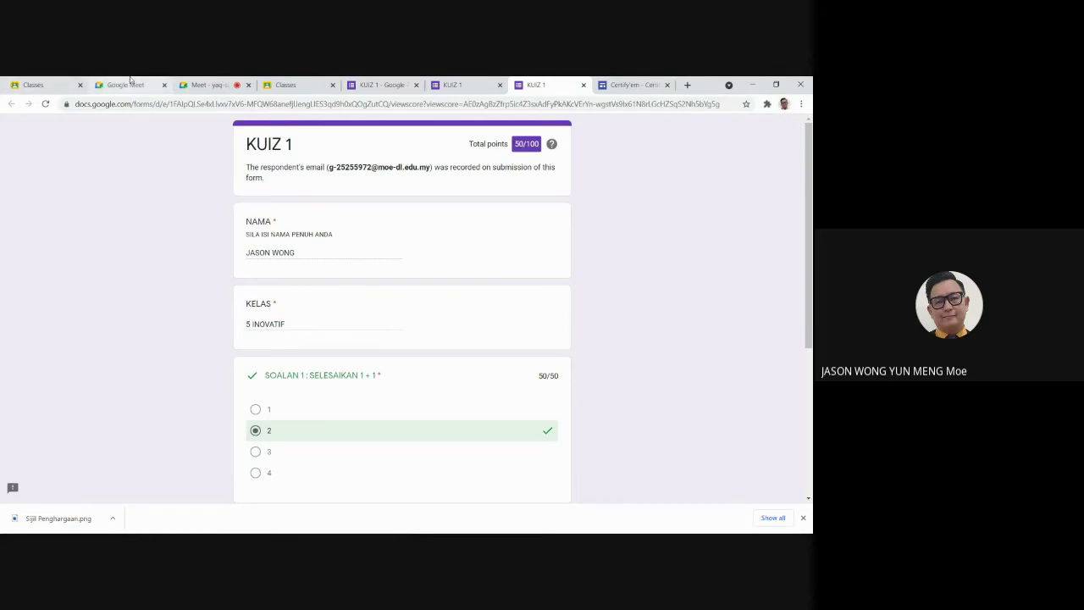
Step: Open Gmail and preview the emailed Certify'em certificate PDF showing the 50% score
click(34, 85)
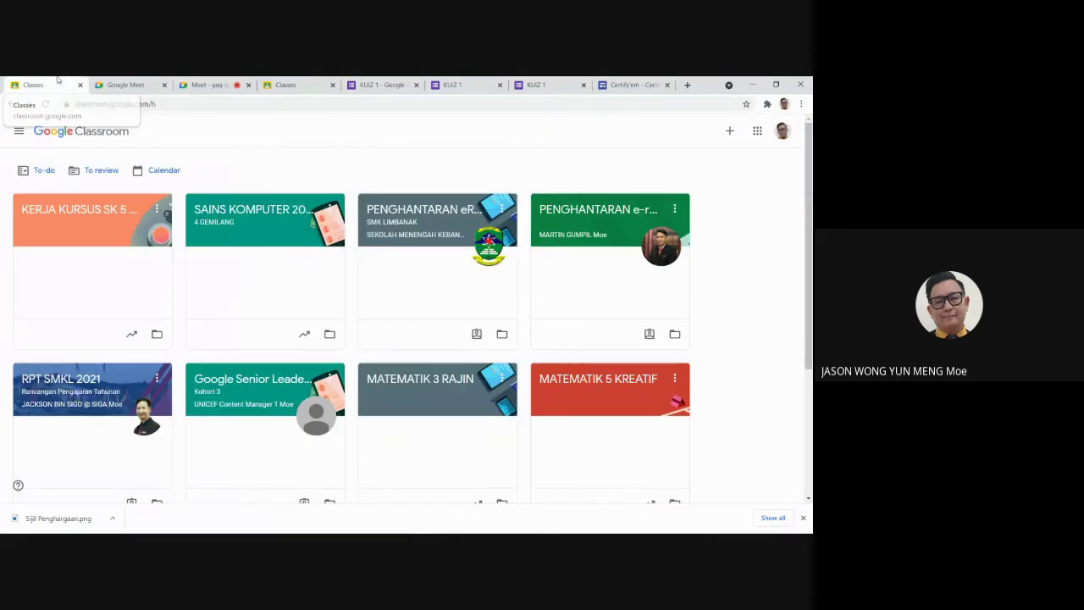
click(756, 132)
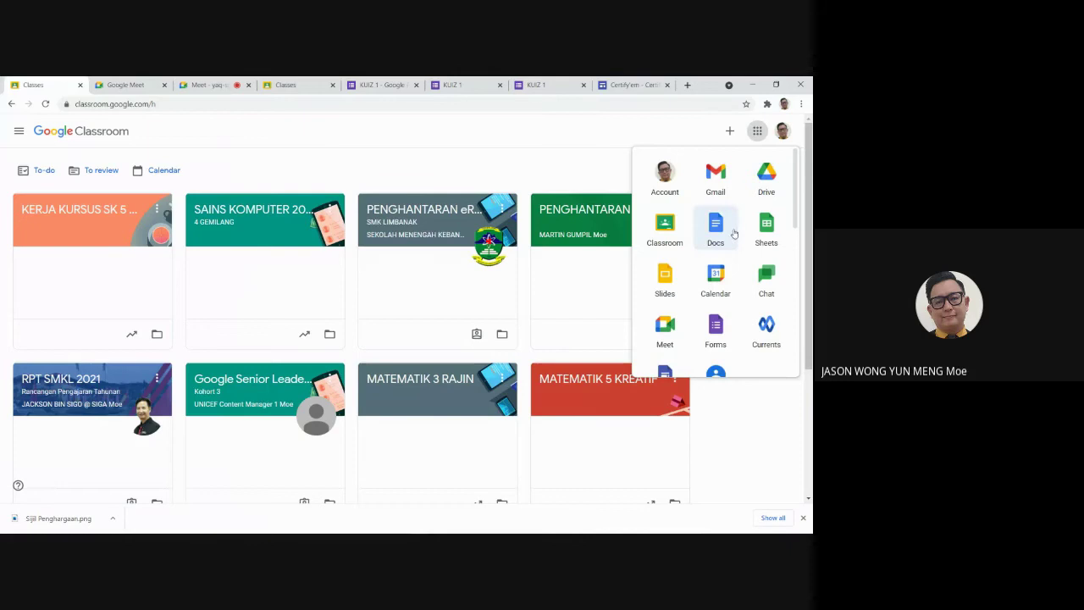
click(716, 178)
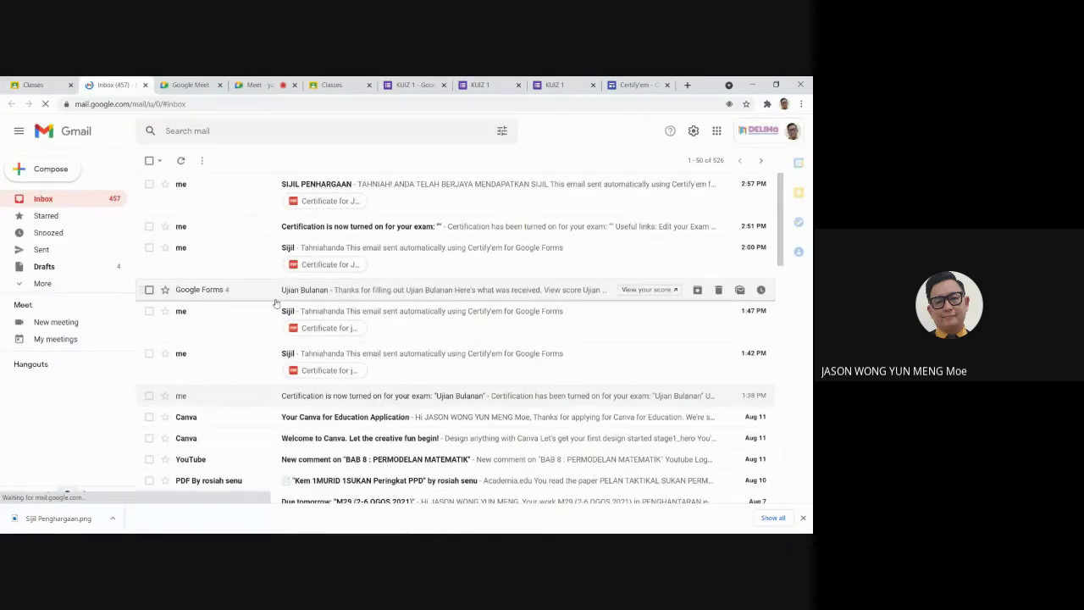
click(331, 201)
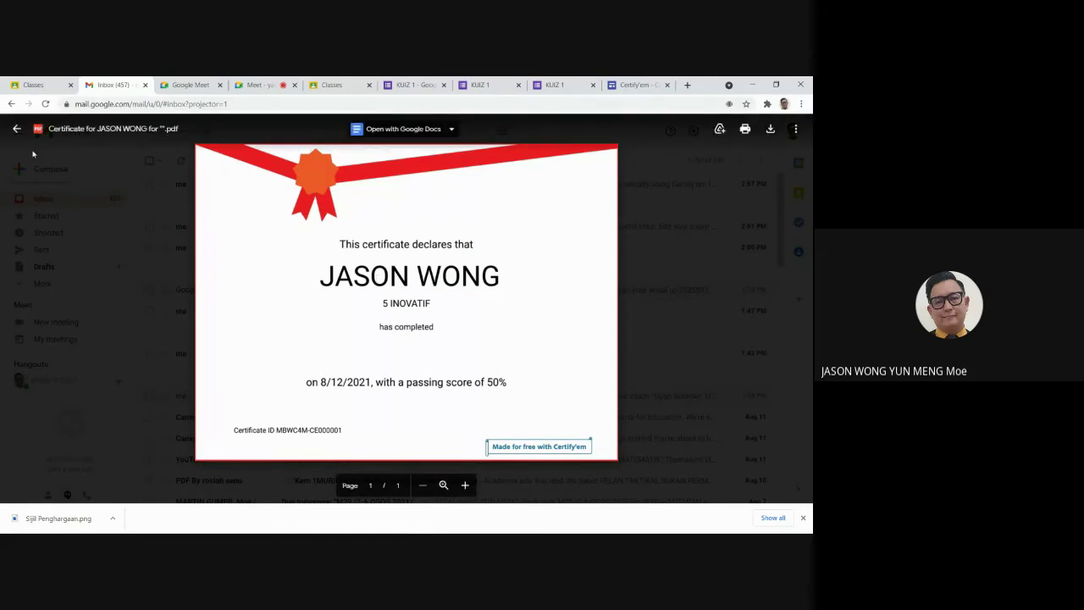
Step: Close the certificate preview and admit the waiting guest into the Meet call
click(18, 132)
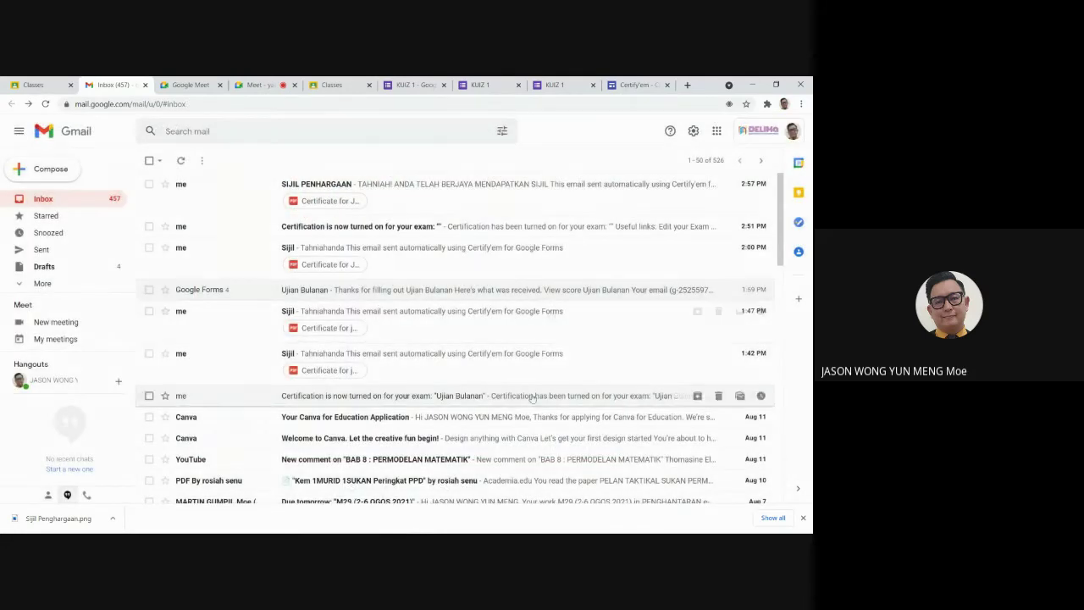
click(267, 82)
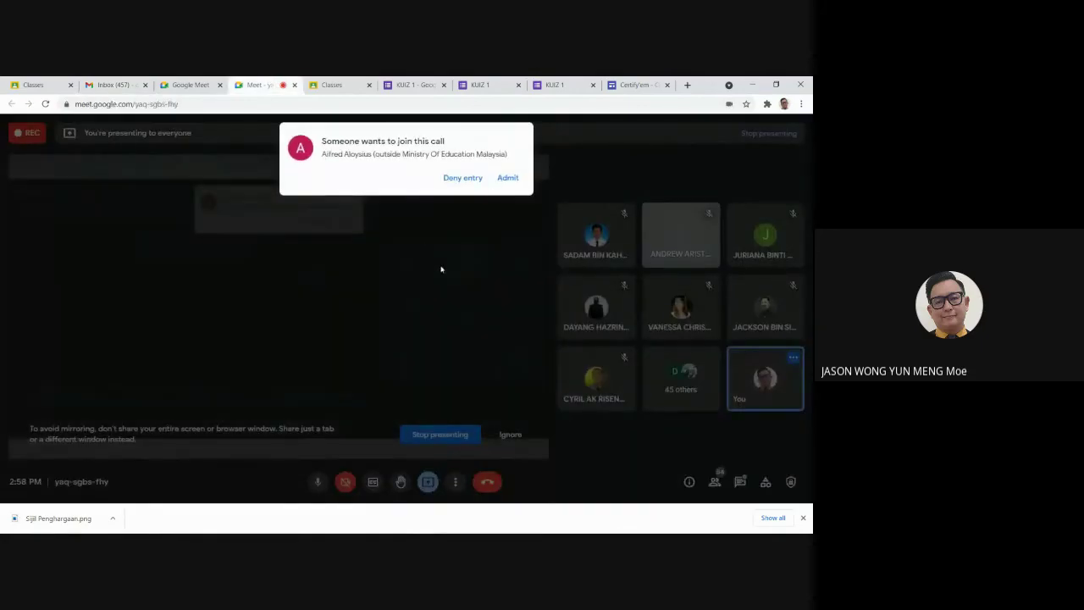
click(506, 180)
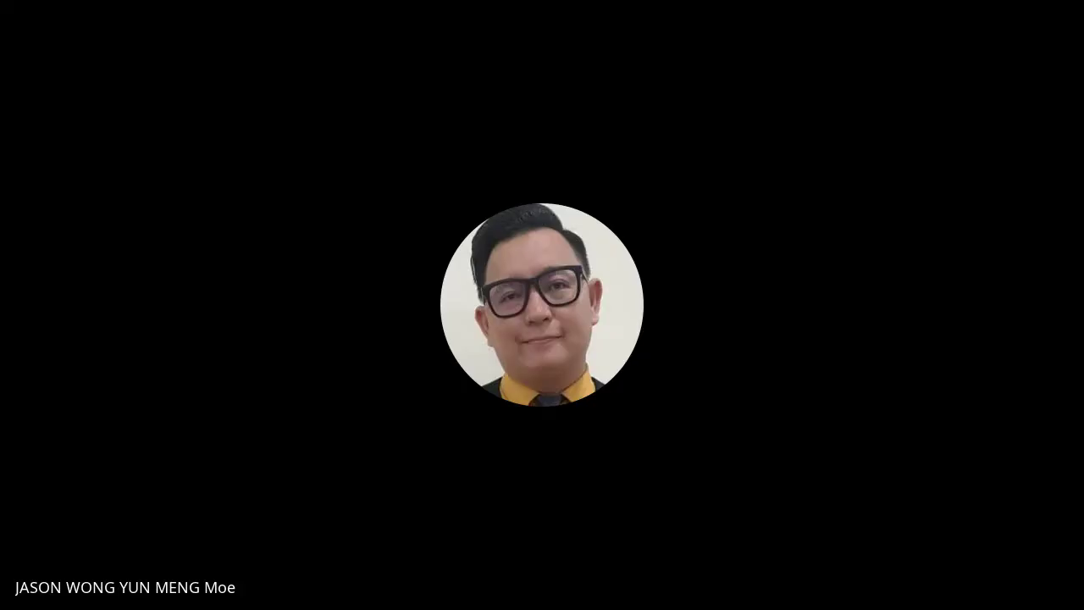
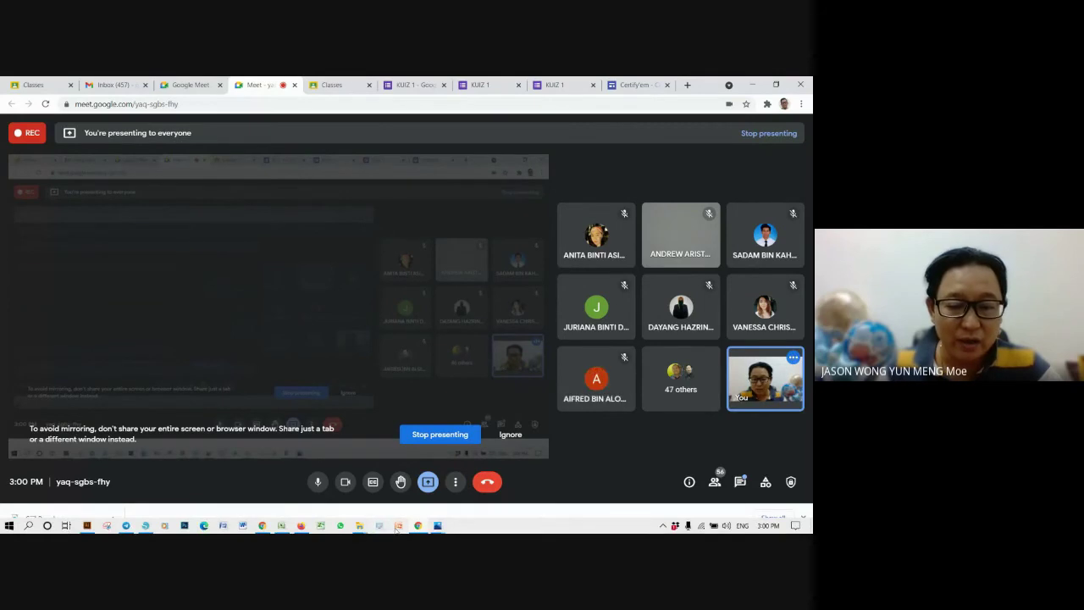
Step: Back in Canva, add the gold Award Certificate template as a new page 2
click(301, 526)
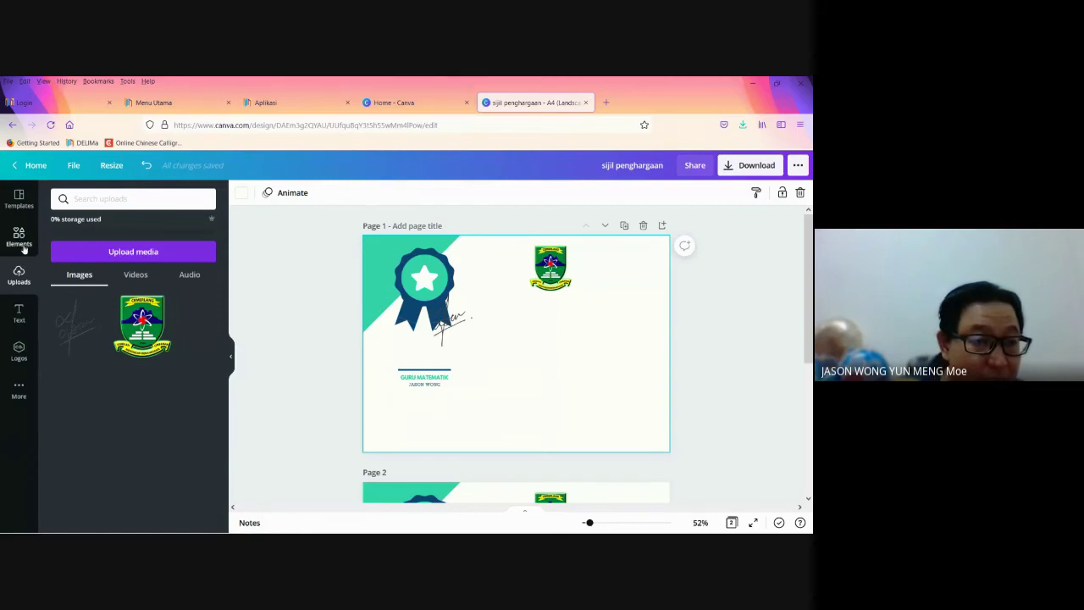
click(19, 199)
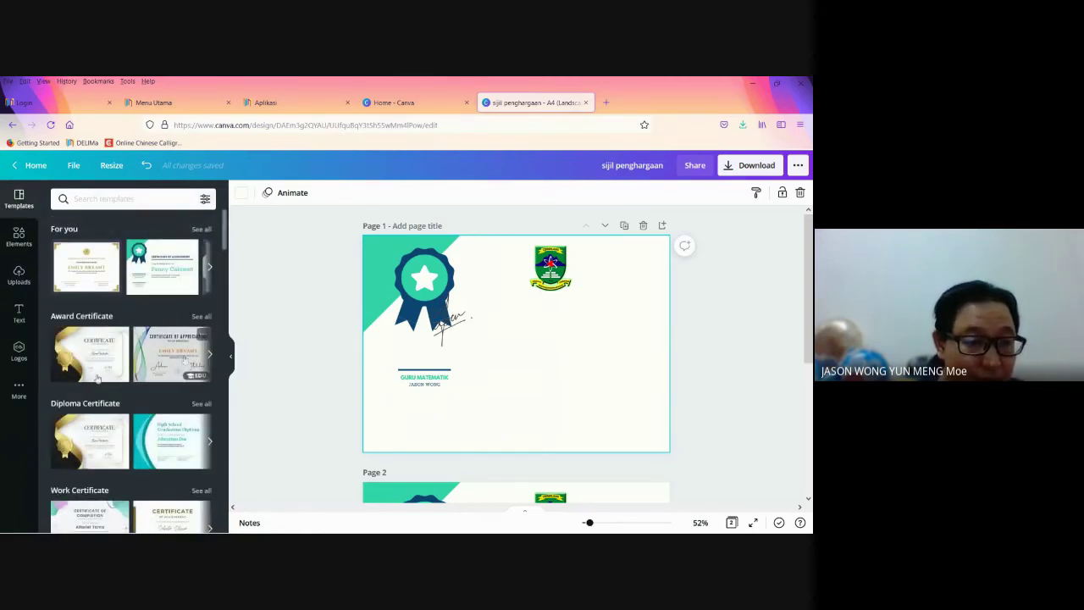
click(84, 365)
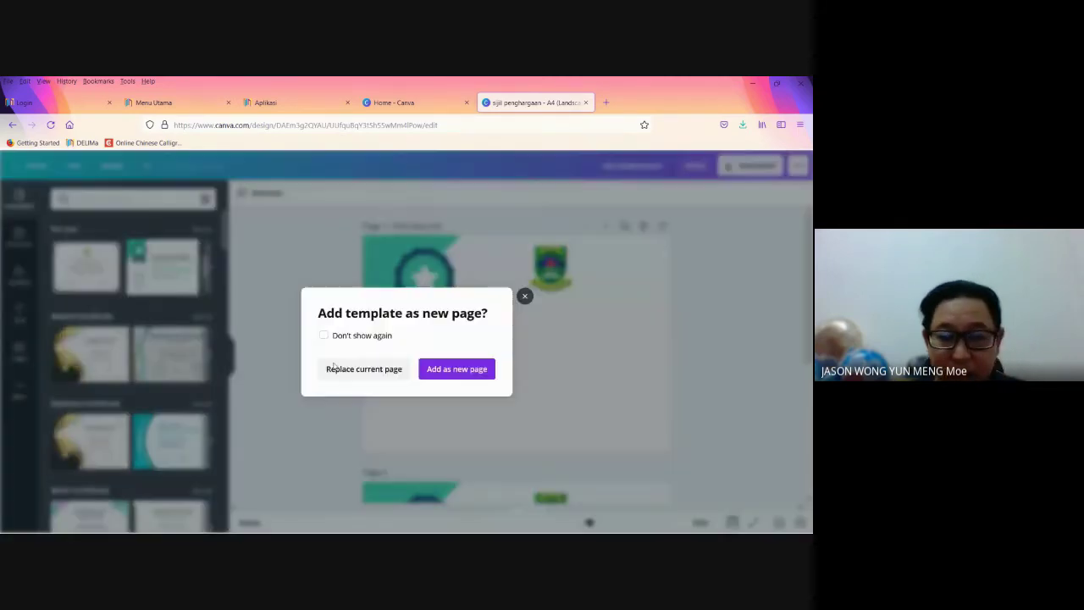
click(445, 371)
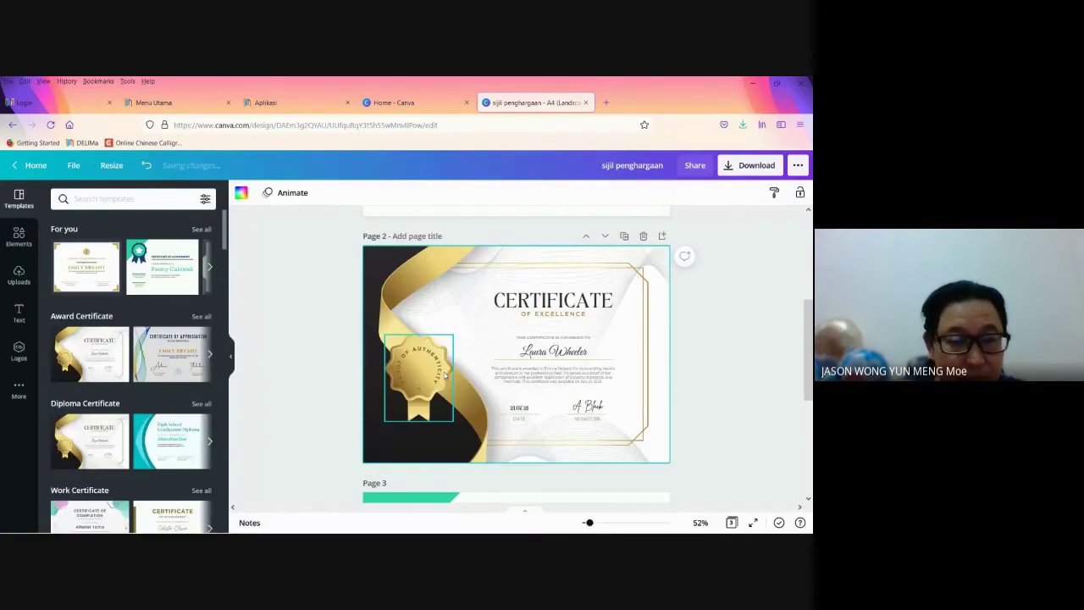
Step: Delete the recipient name, awarded-to line, CERTIFICATE / OF EXCELLENCE headings and body paragraph
click(534, 354)
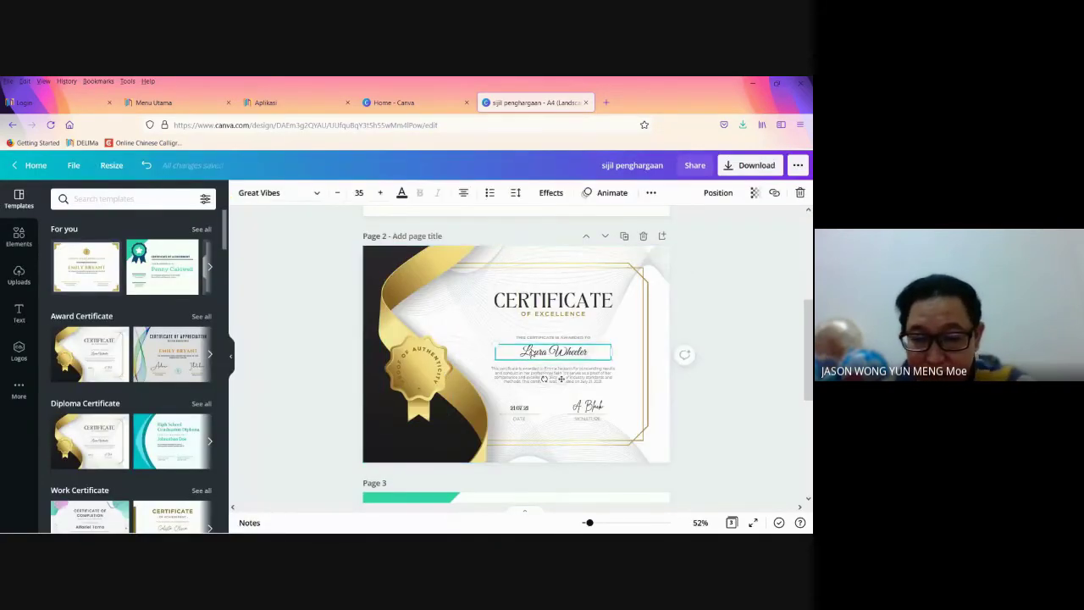
key(Delete)
click(553, 337)
key(Delete)
click(553, 314)
key(Delete)
click(555, 305)
key(Delete)
click(555, 374)
key(Delete)
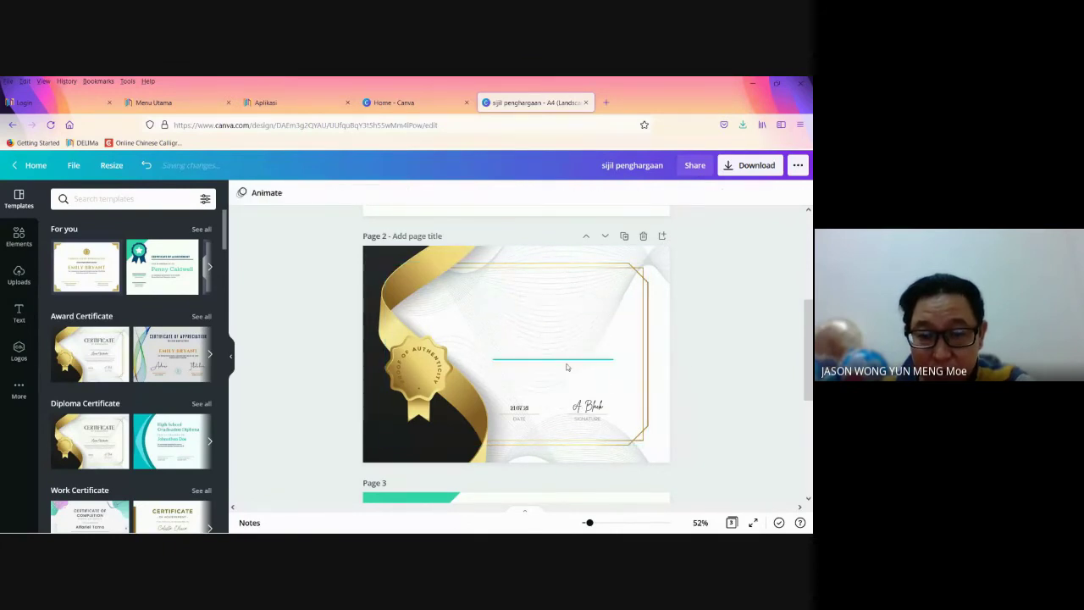
Step: Delete the date text, DATE label, sample signature and SIGNATURE label
click(567, 363)
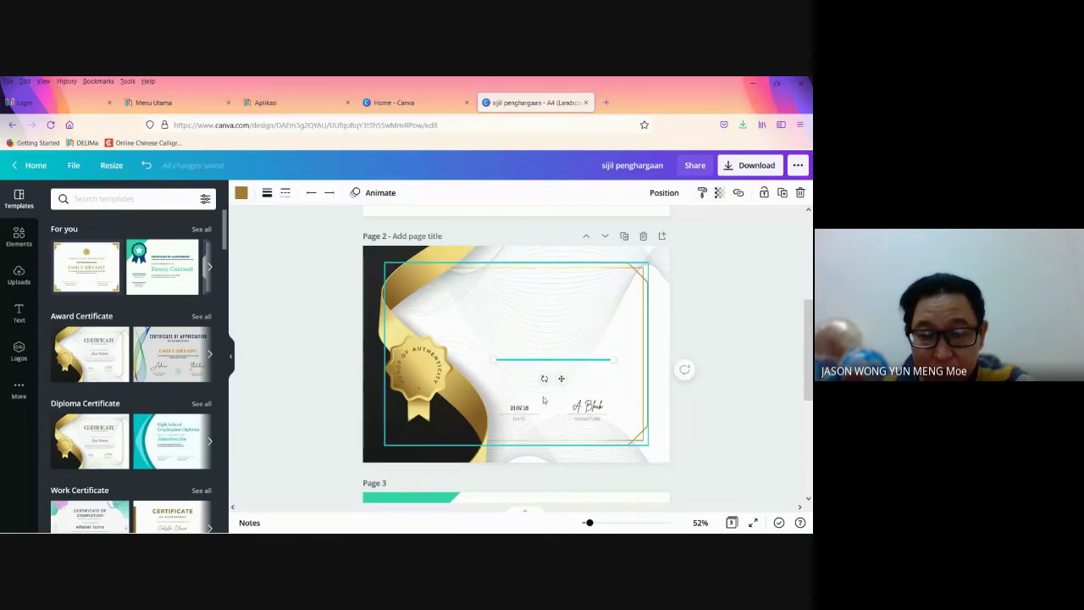
click(554, 399)
click(525, 412)
key(Delete)
click(528, 421)
key(Delete)
click(595, 407)
key(Delete)
click(594, 421)
key(Delete)
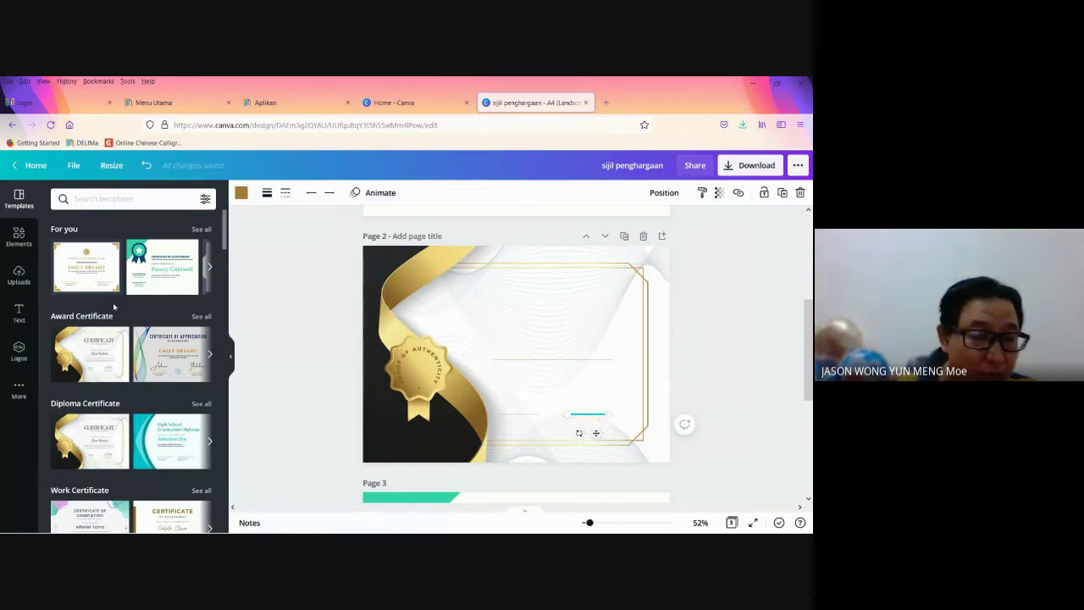
Step: Insert the uploaded school crest and move it to the top centre of the frame
click(19, 275)
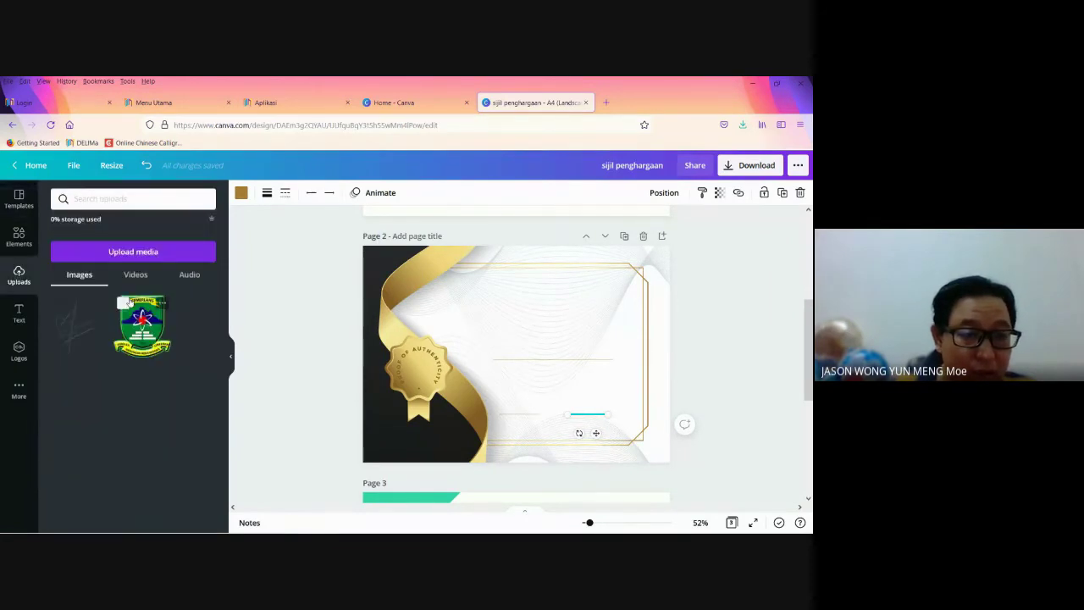
click(146, 317)
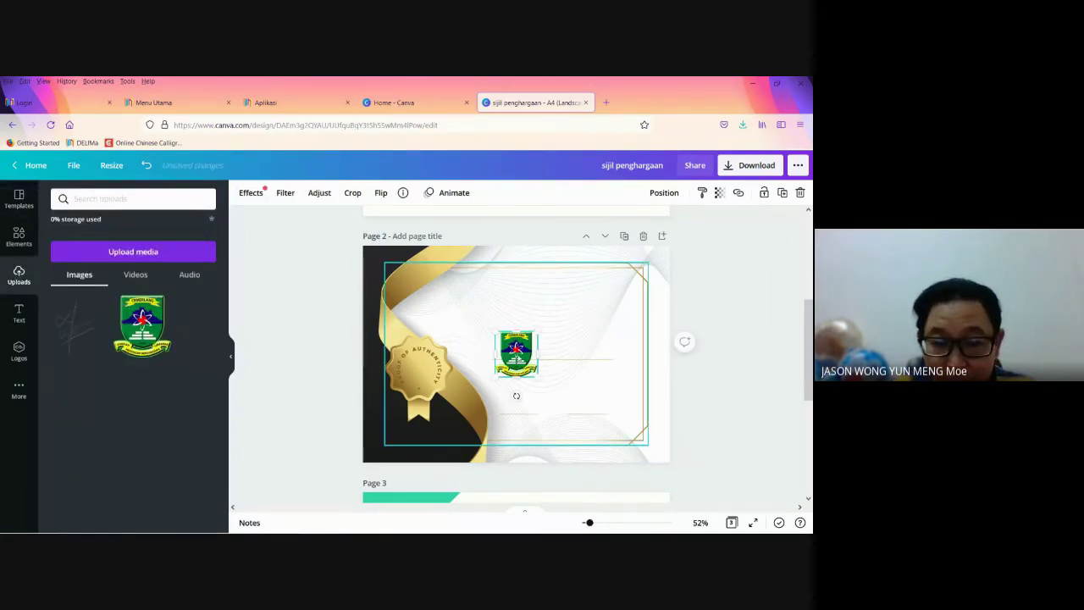
drag(516, 353, 548, 286)
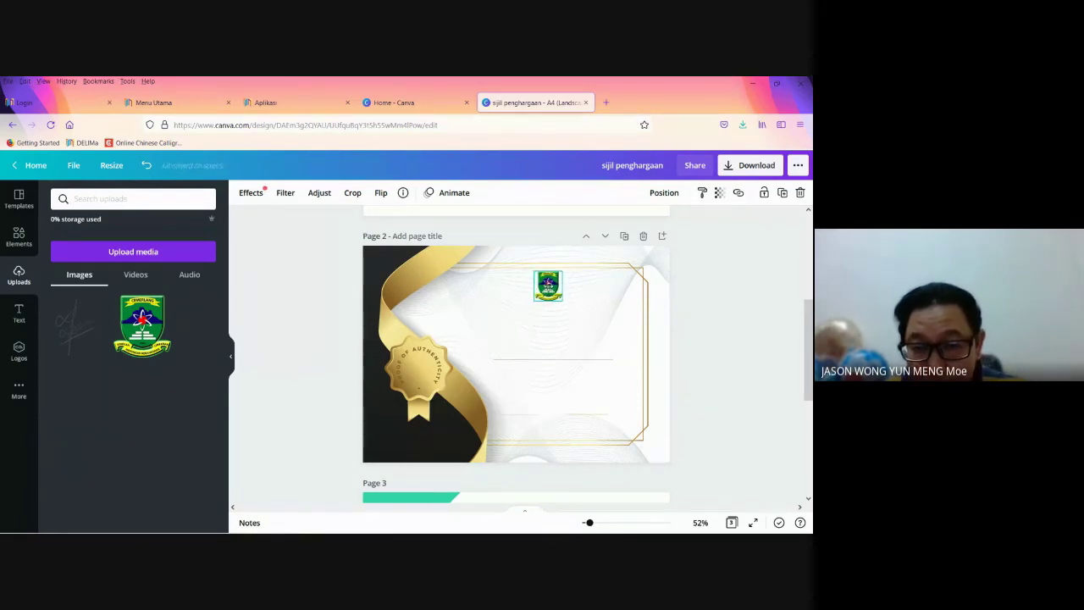
click(515, 421)
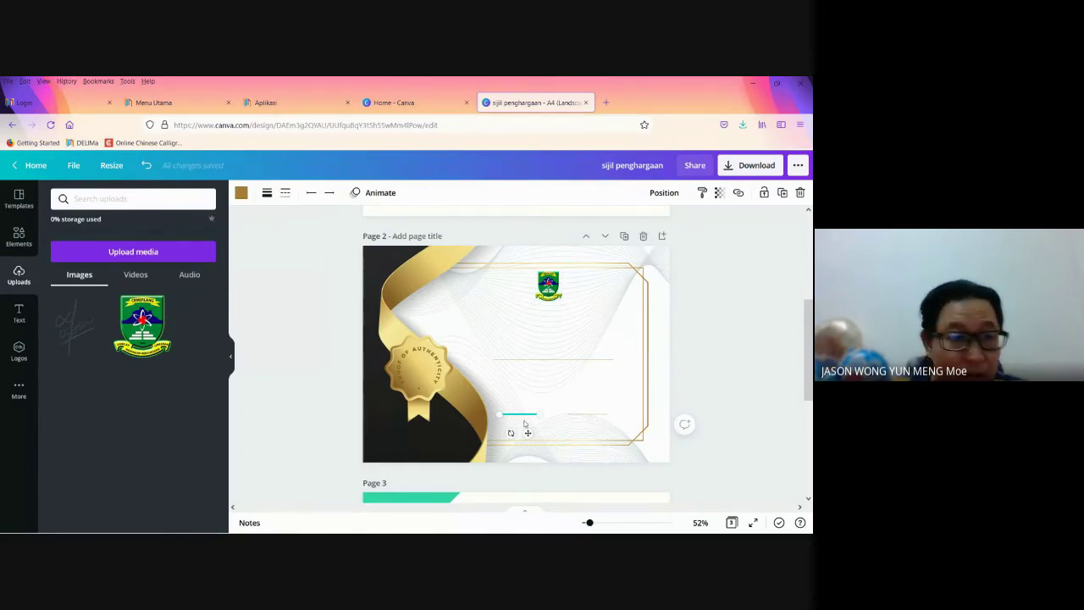
Step: Add a name-and-title text preset to the certificate, trying then undoing the name 'JASON'
click(19, 313)
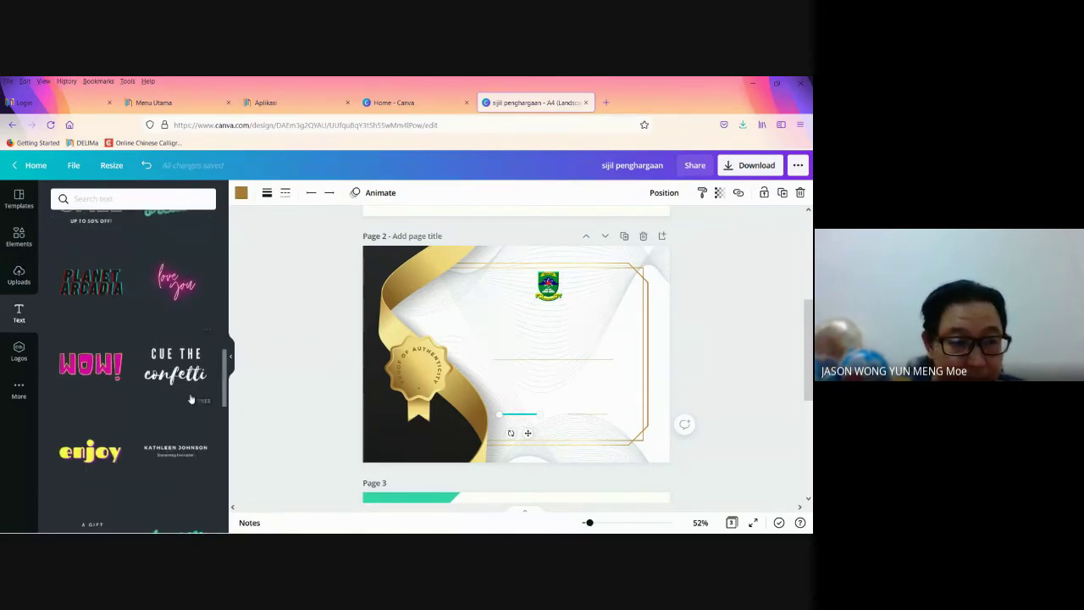
scroll(190, 424, down, 2)
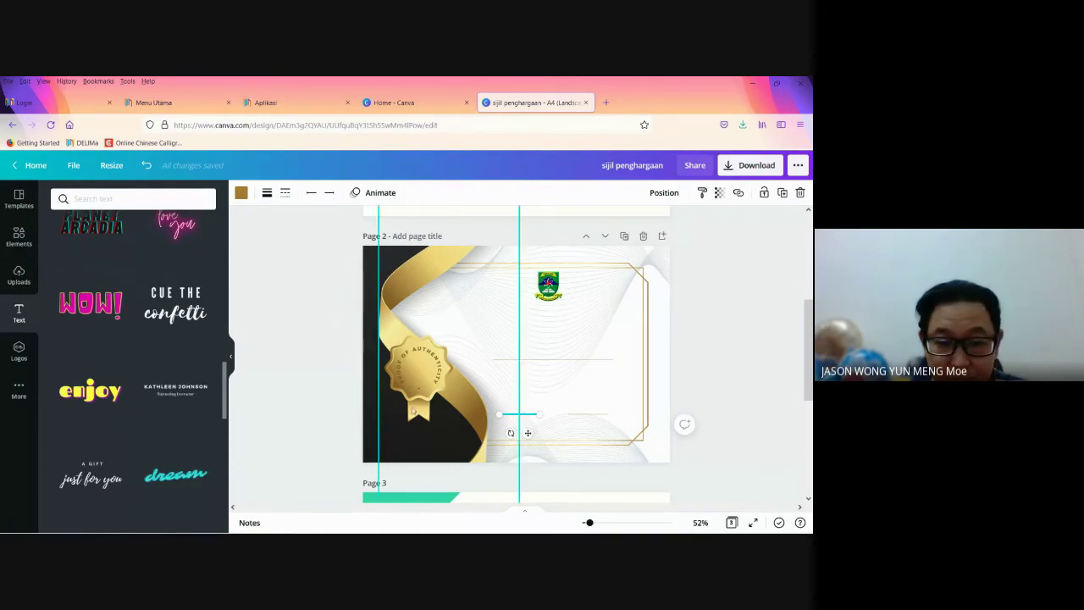
click(176, 390)
click(508, 352)
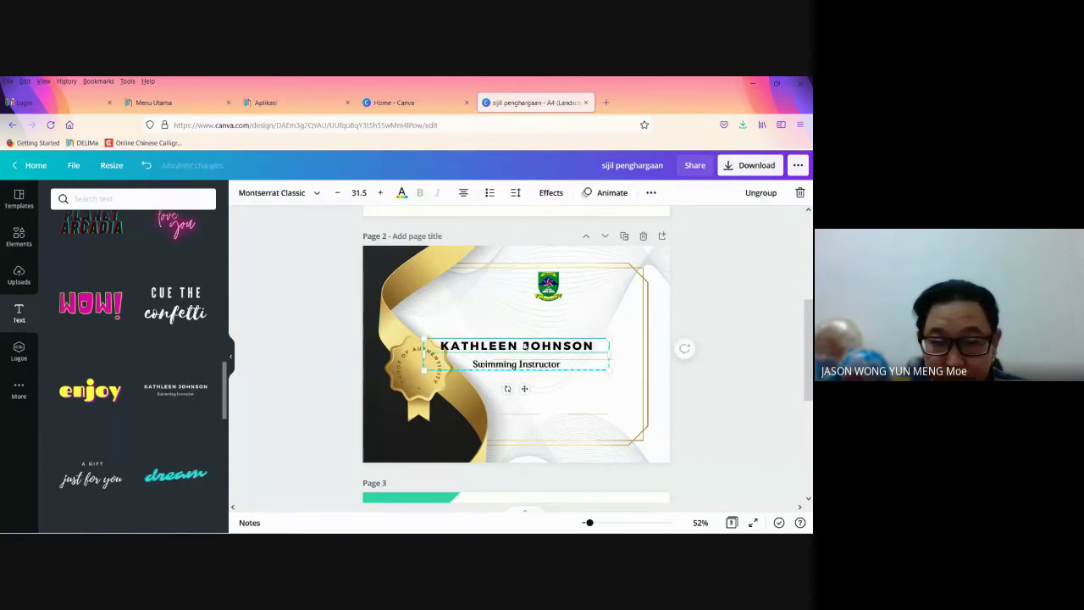
double_click(597, 345)
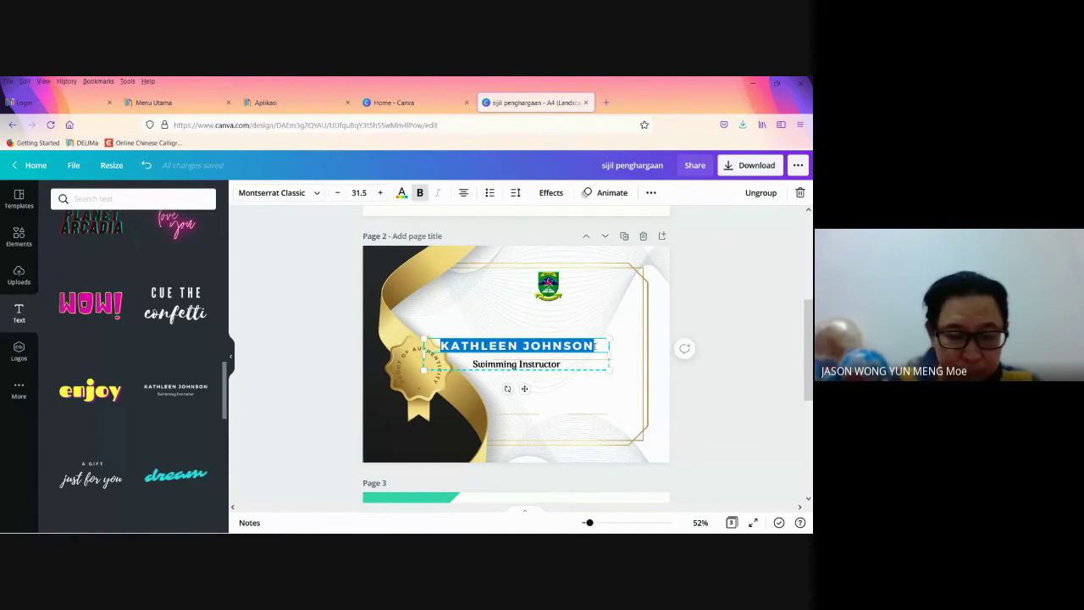
text(JASON)
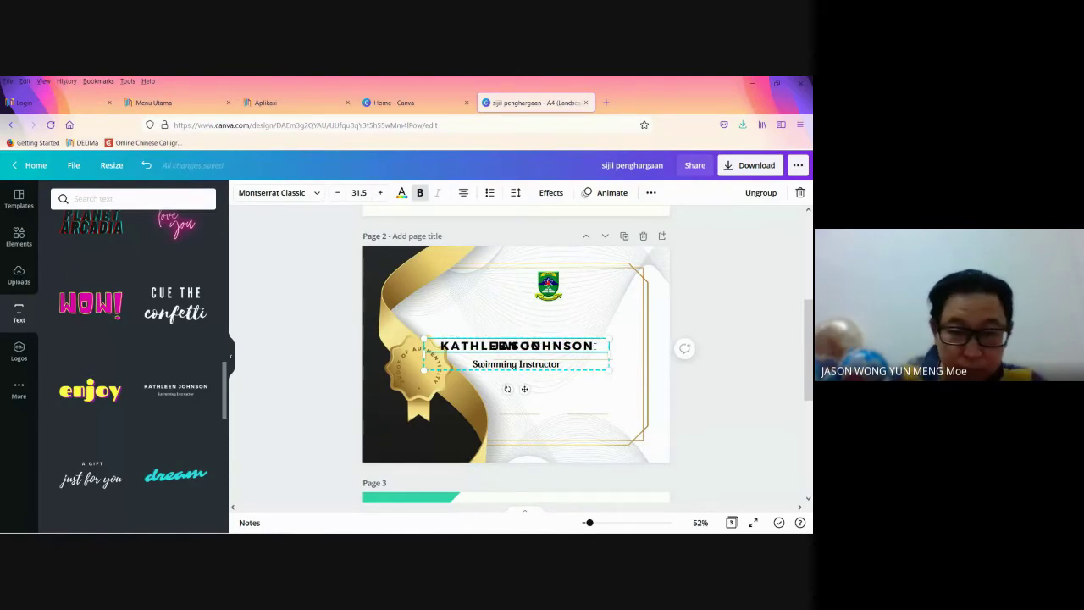
key(ctrl+z)
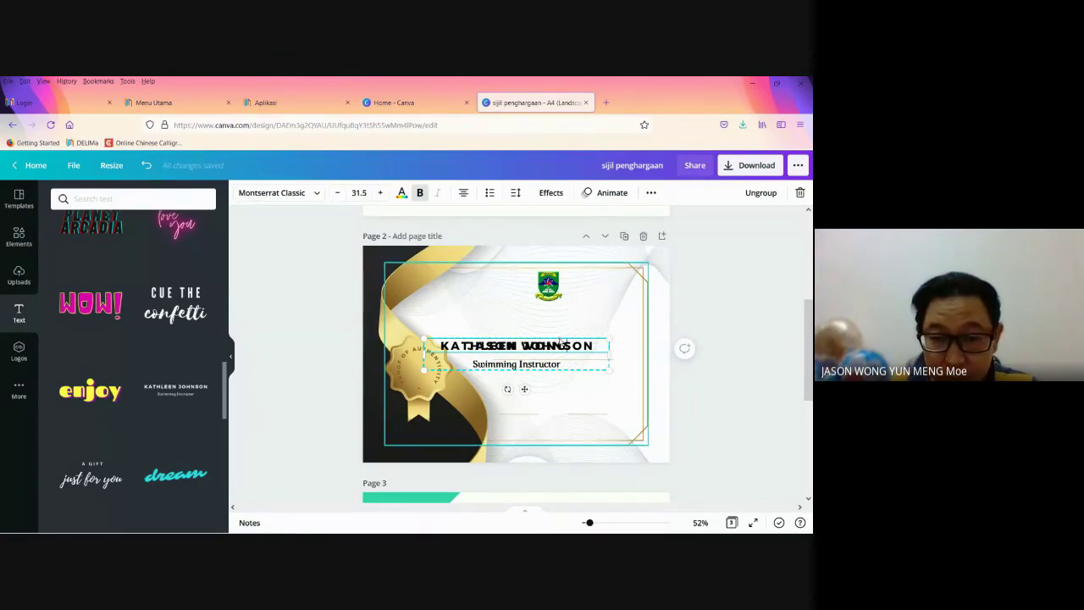
Step: Move the second name group lower, delete the first one's job title, and shrink the second group
click(581, 336)
click(560, 358)
drag(562, 354, 575, 405)
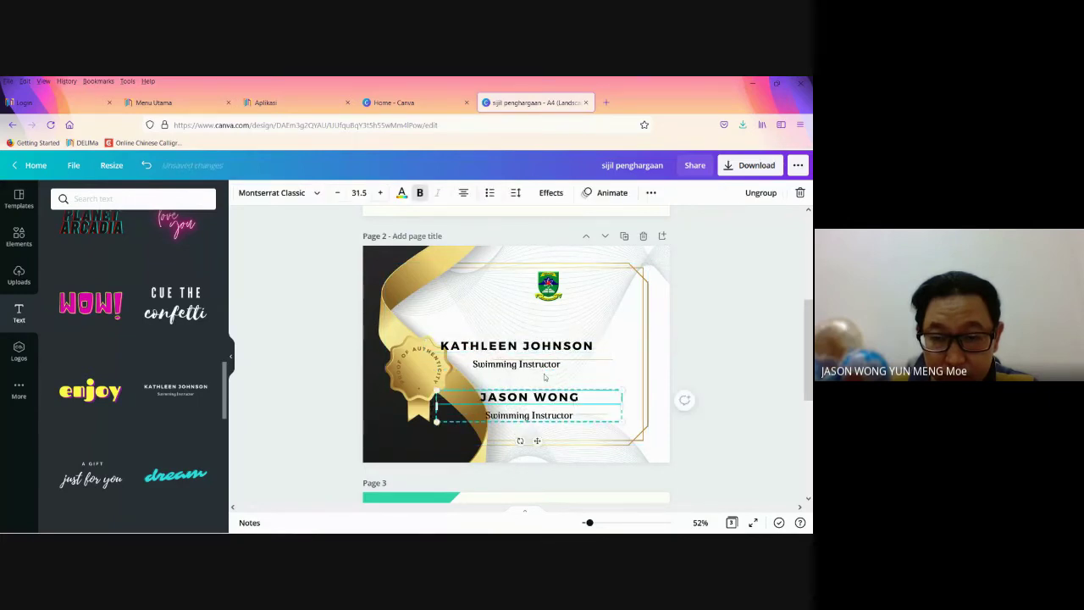
click(547, 367)
key(Delete)
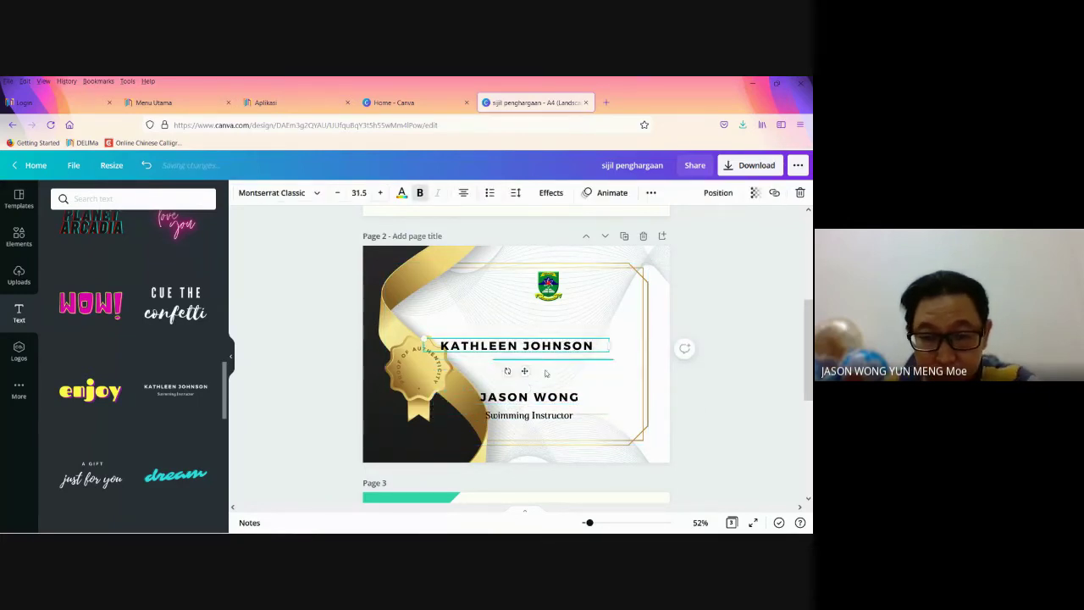
click(542, 417)
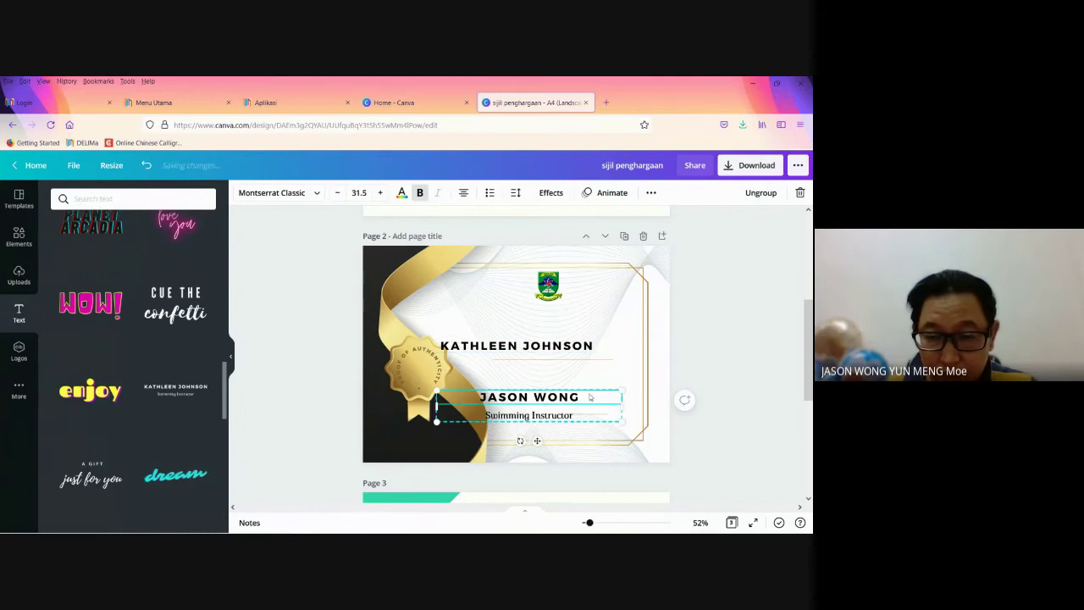
drag(622, 391, 525, 423)
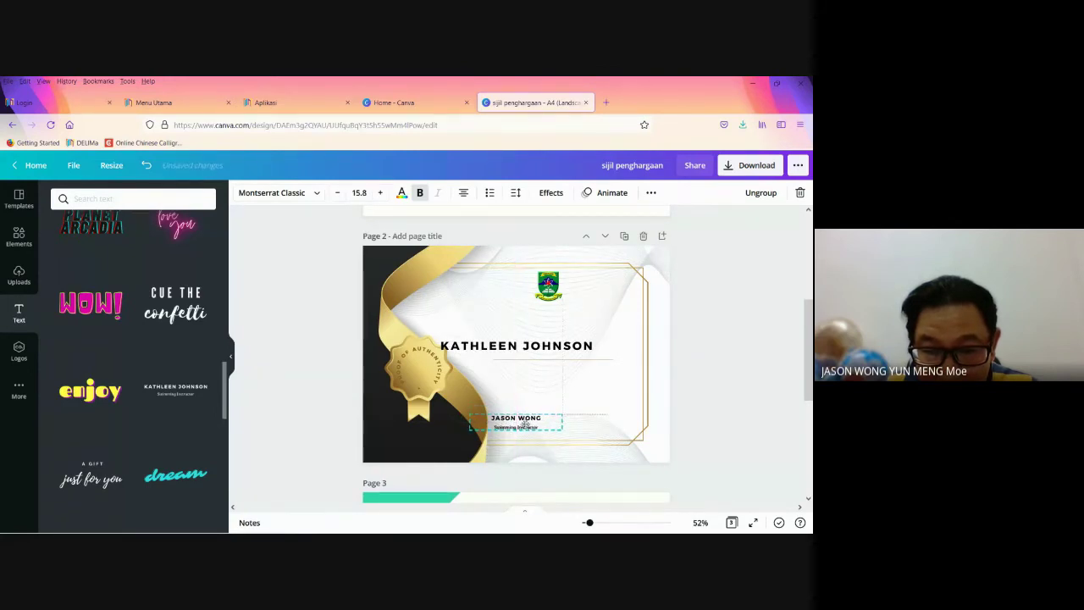
Step: Complete the title as 'GURU MATEMATIK' and reposition the gold line and name block
click(525, 426)
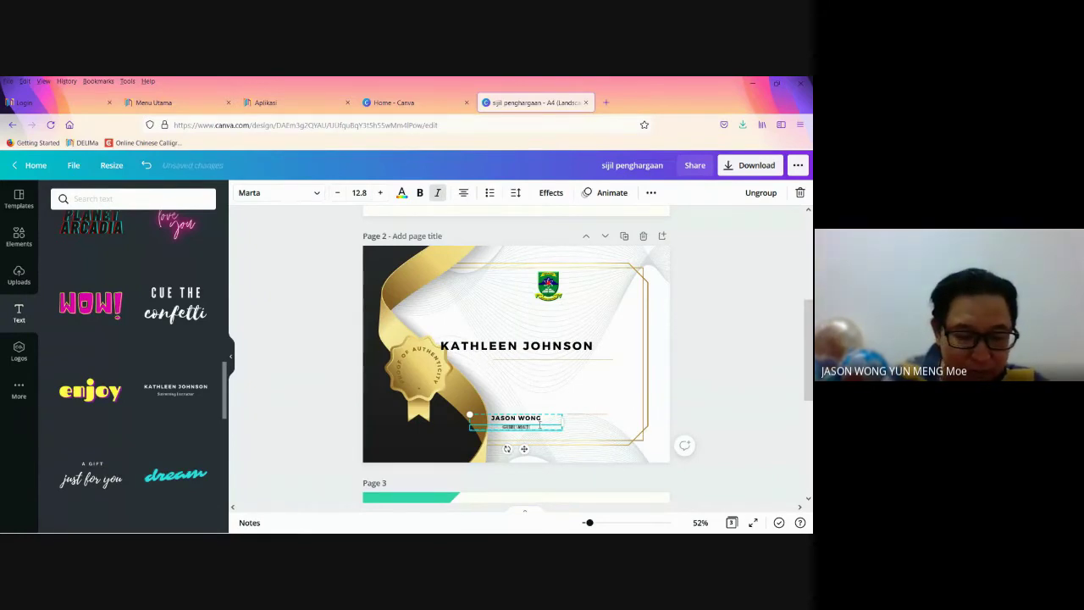
text(TIK)
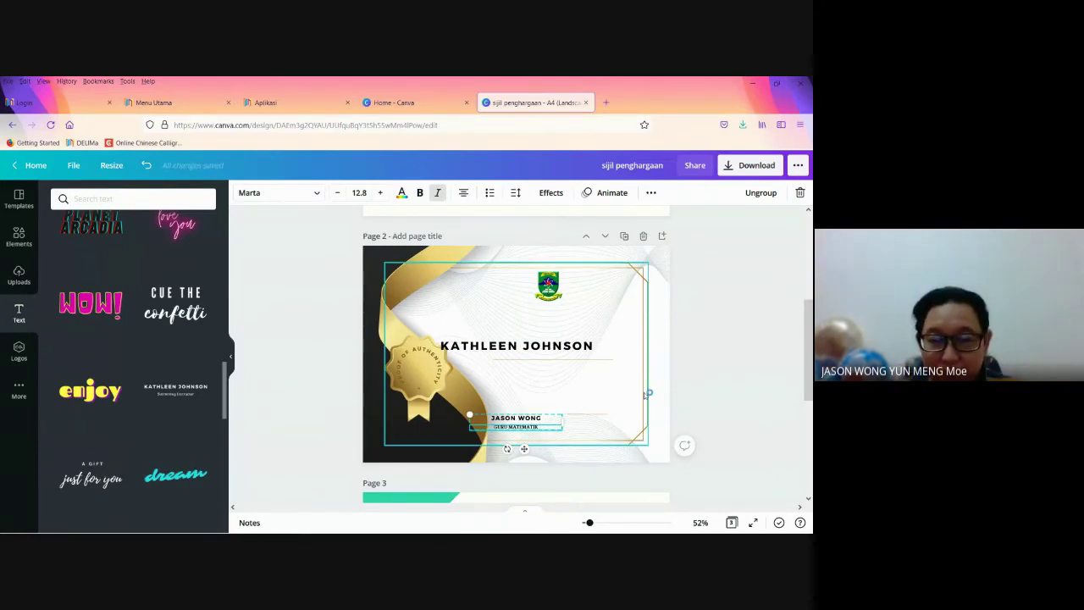
click(700, 390)
click(584, 417)
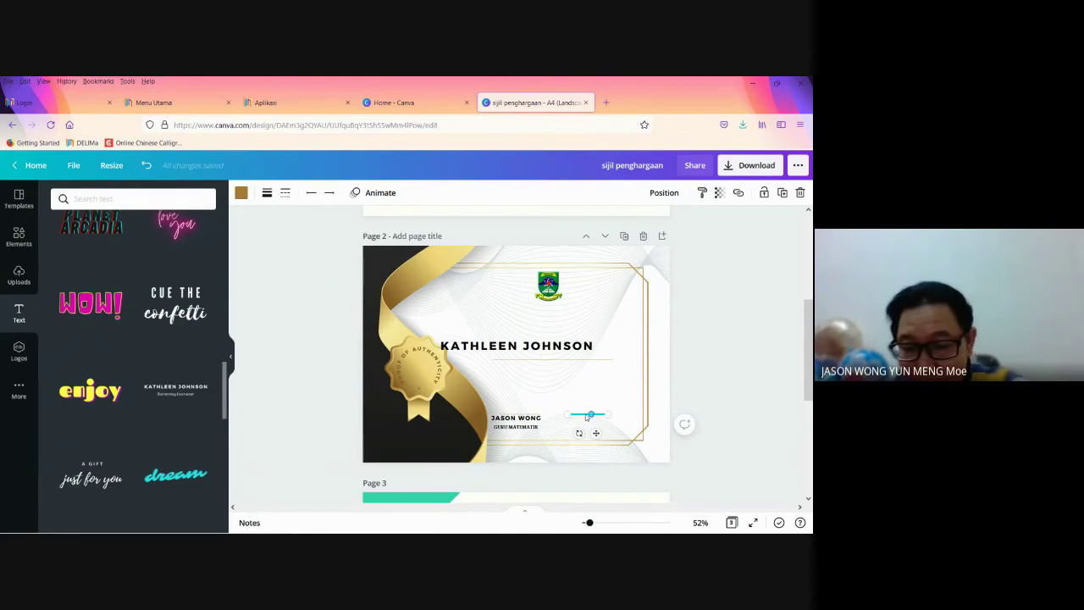
drag(587, 416, 566, 433)
click(519, 415)
click(558, 433)
click(708, 390)
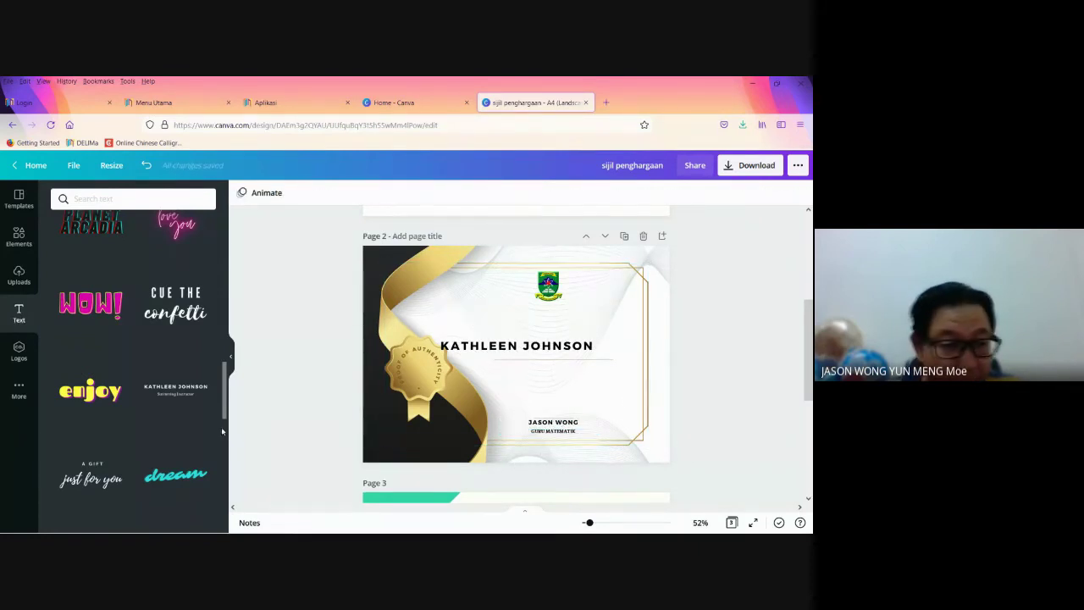
Step: Place the uploaded signature above the signatory's name and delete the placeholder recipient name
click(18, 276)
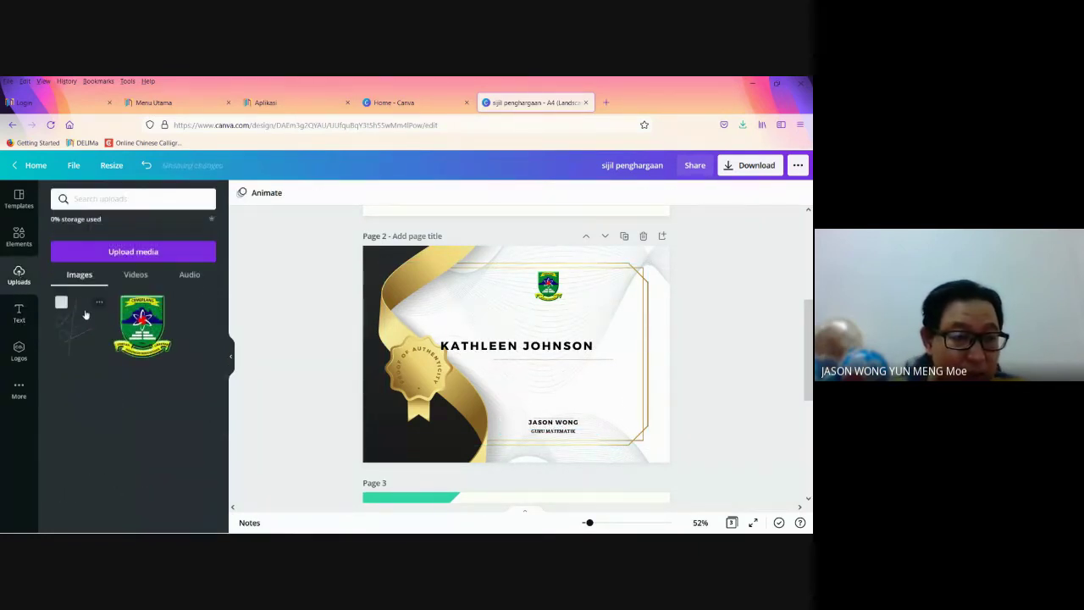
click(85, 315)
drag(515, 382, 564, 430)
click(710, 406)
click(517, 346)
key(Delete)
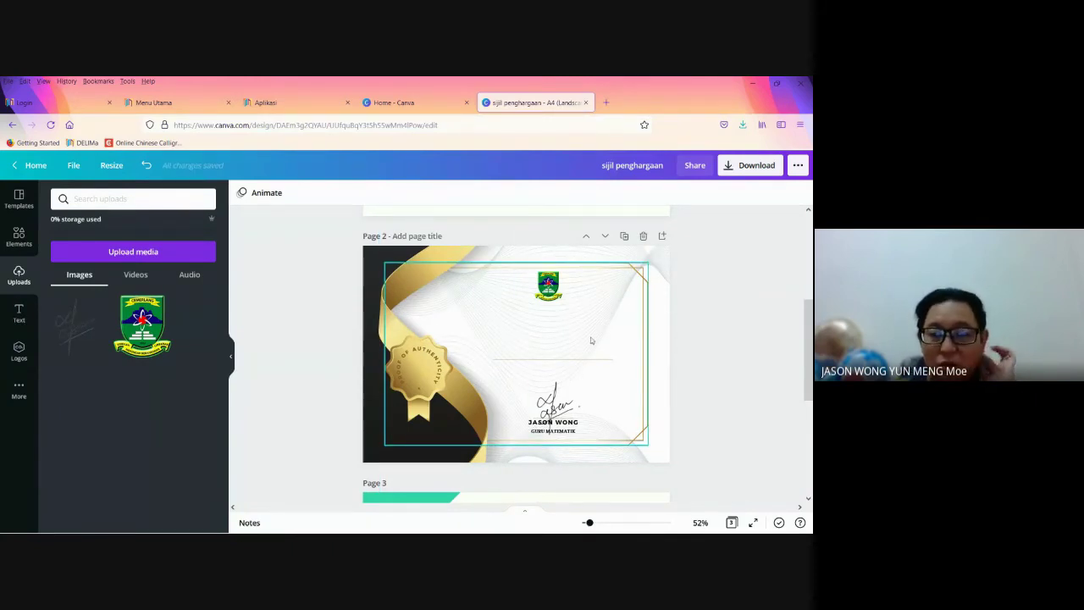
Step: Delete pages 3 and 1, then nudge the school crest slightly right
scroll(746, 396, down, 2)
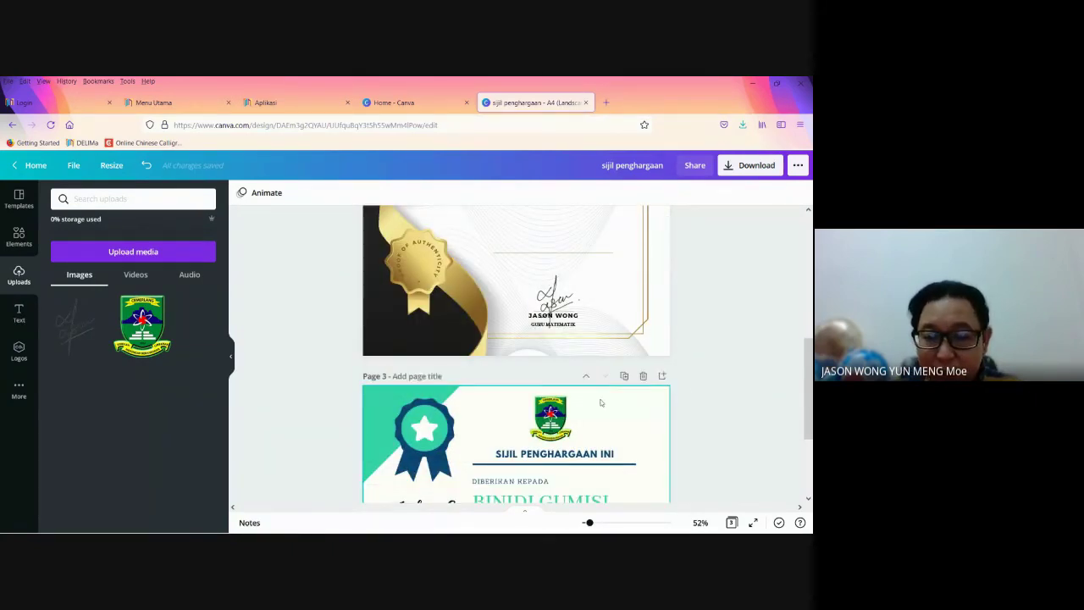
click(644, 377)
scroll(714, 414, up, 2)
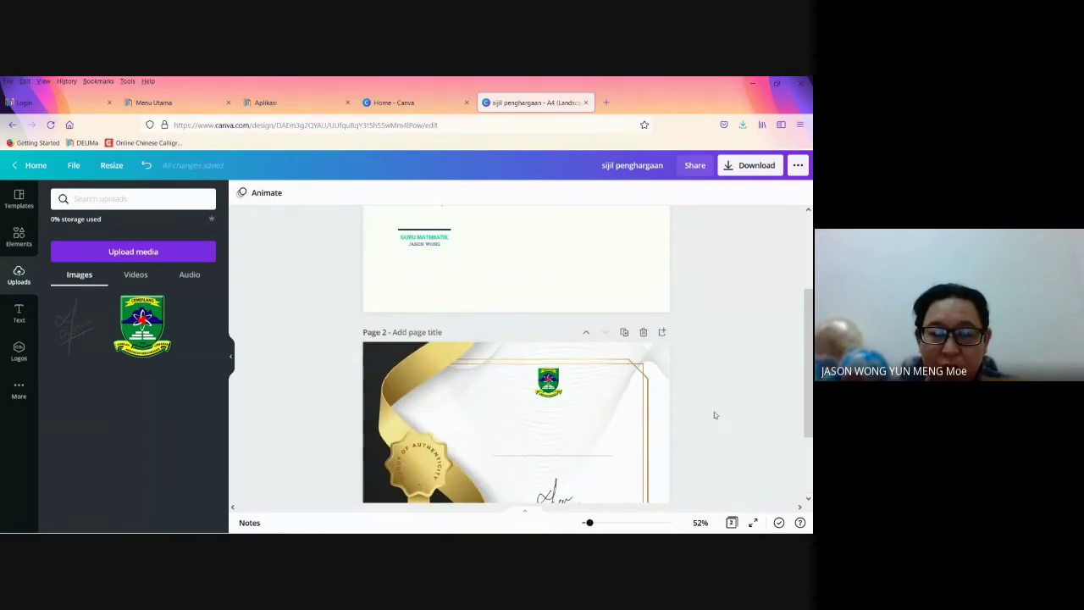
scroll(563, 267, up, 2)
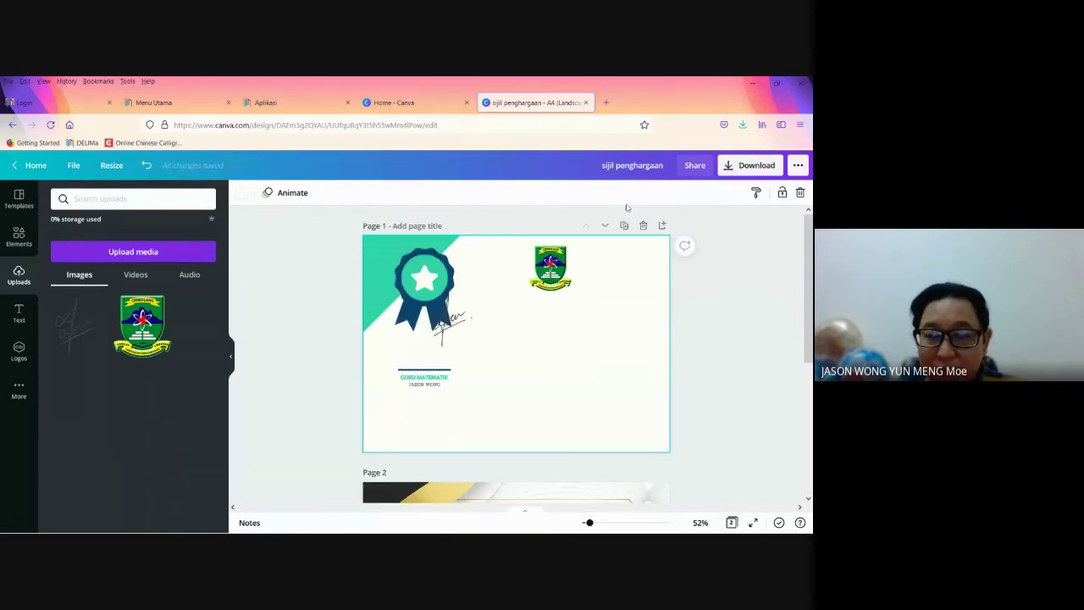
click(643, 226)
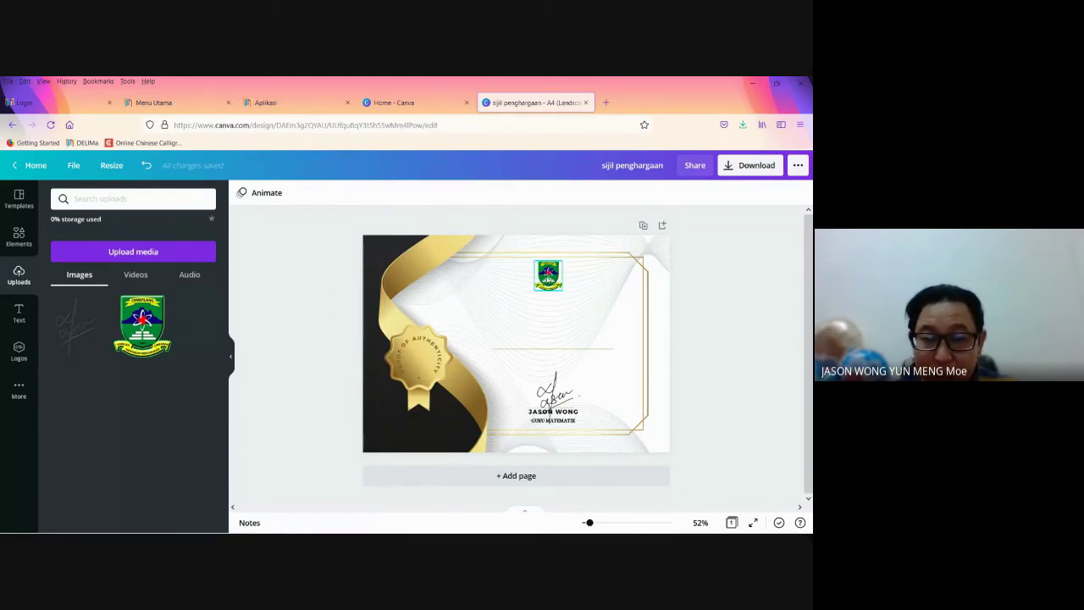
click(548, 273)
key(Right)
key(Right)
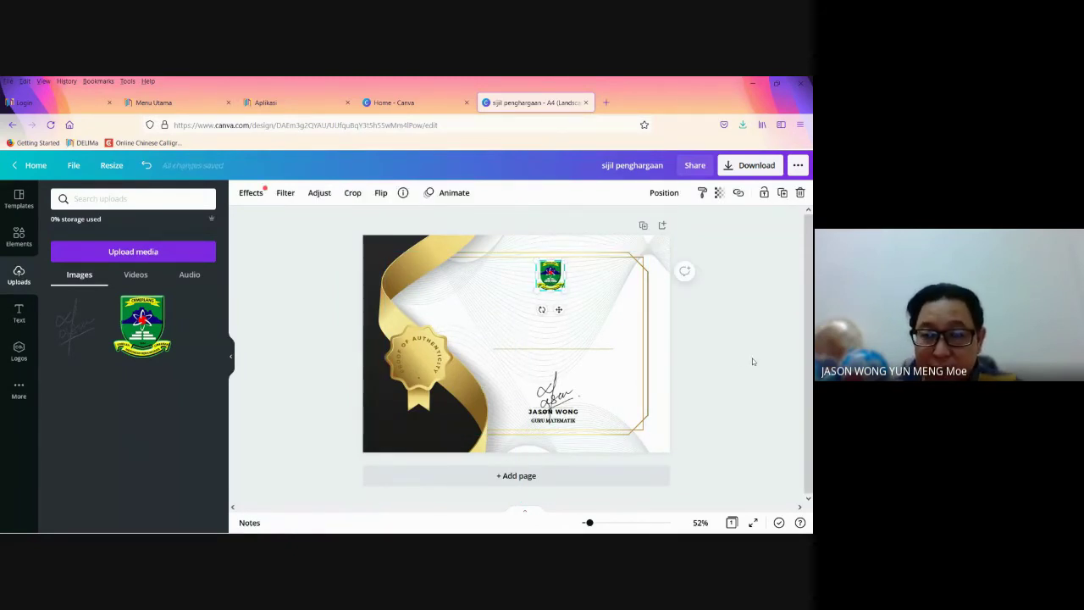
Step: Download the certificate as the PNG file 'sijil penghargaan.png'
click(750, 359)
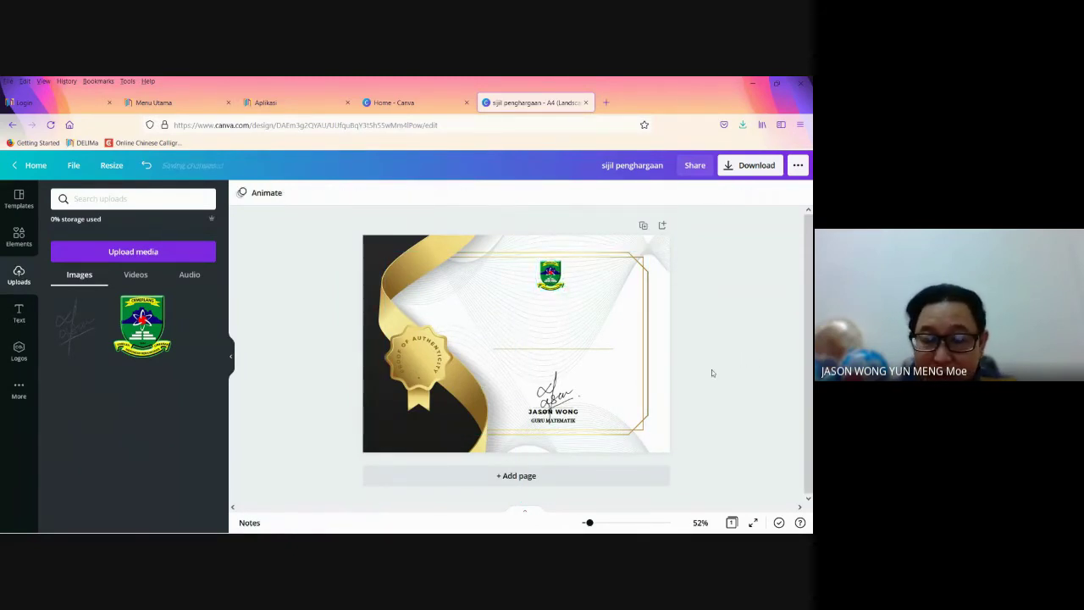
click(761, 172)
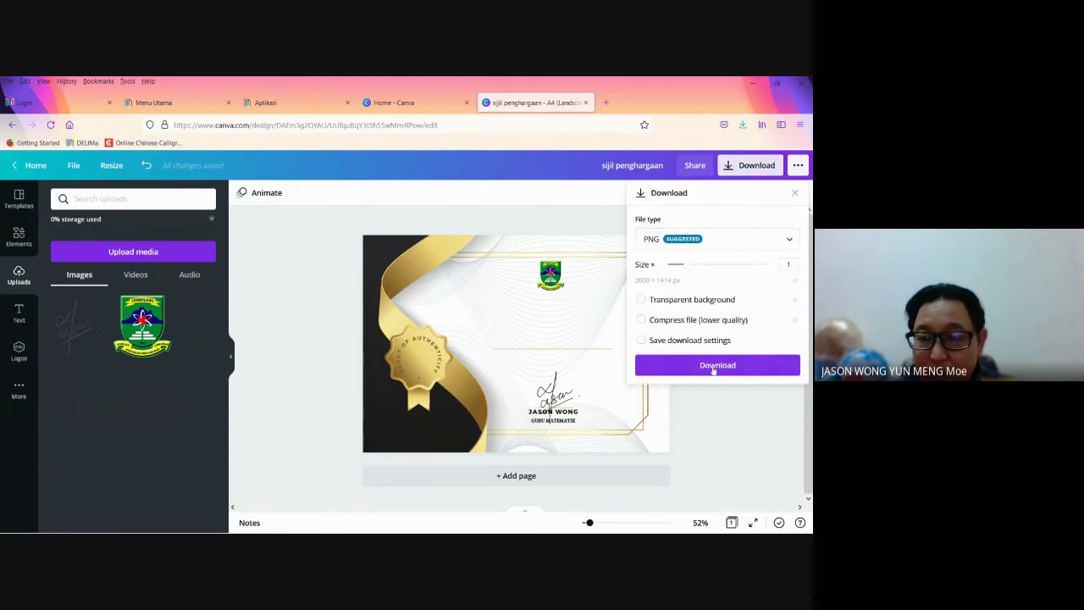
click(713, 368)
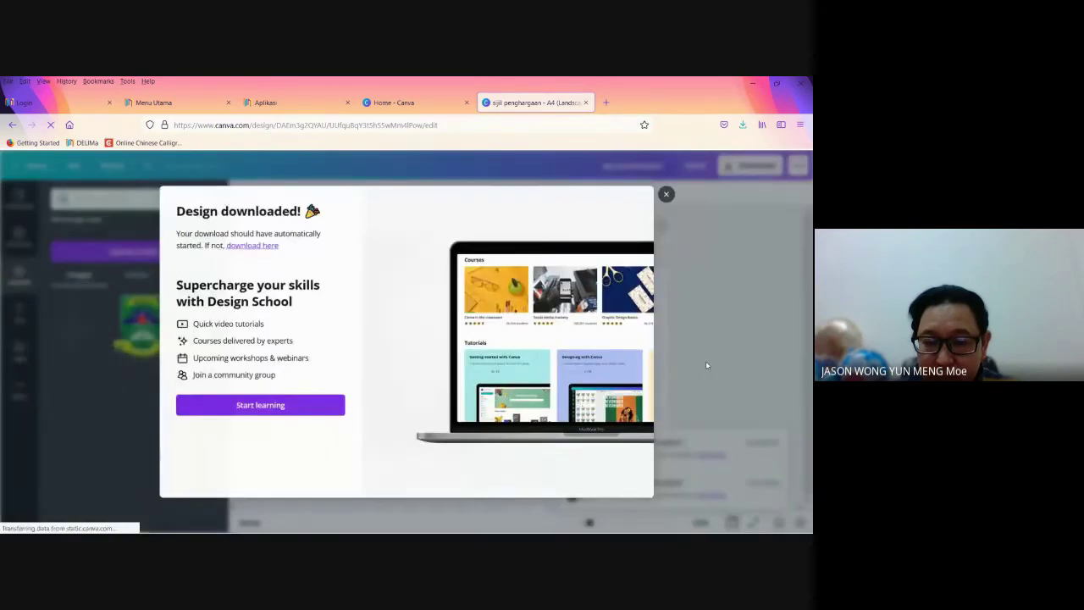
click(308, 320)
click(442, 363)
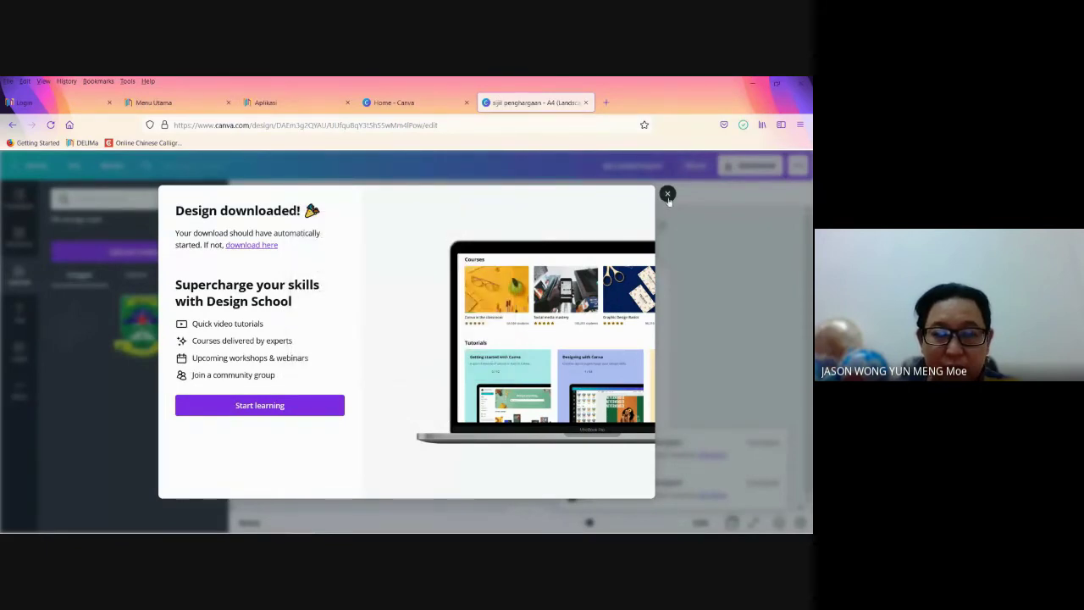
click(668, 194)
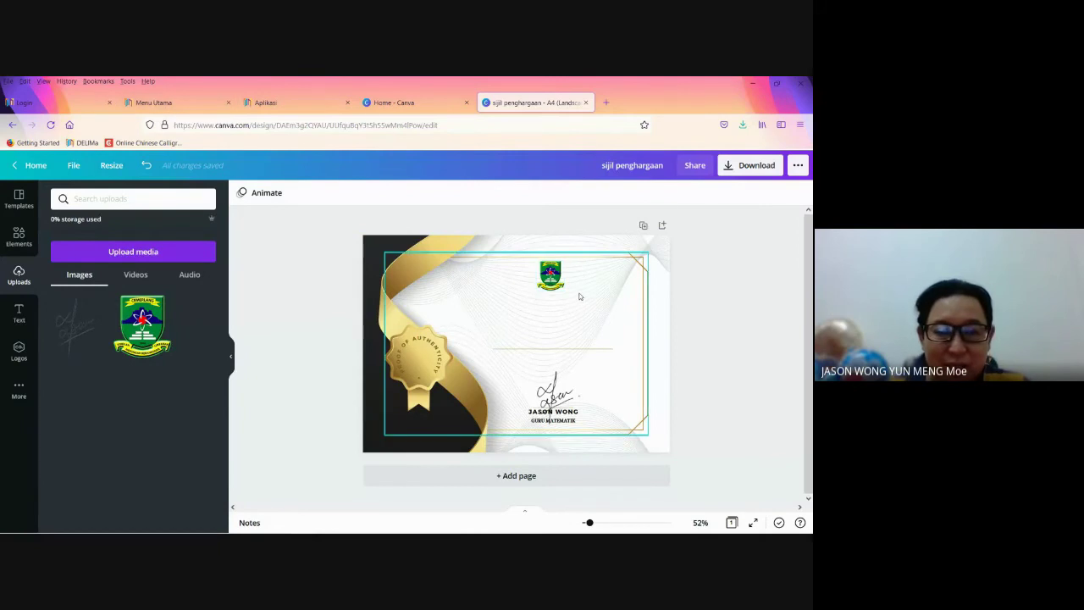
Step: Switch to the Chrome window showing the Google Meet call
mouse_move(377, 529)
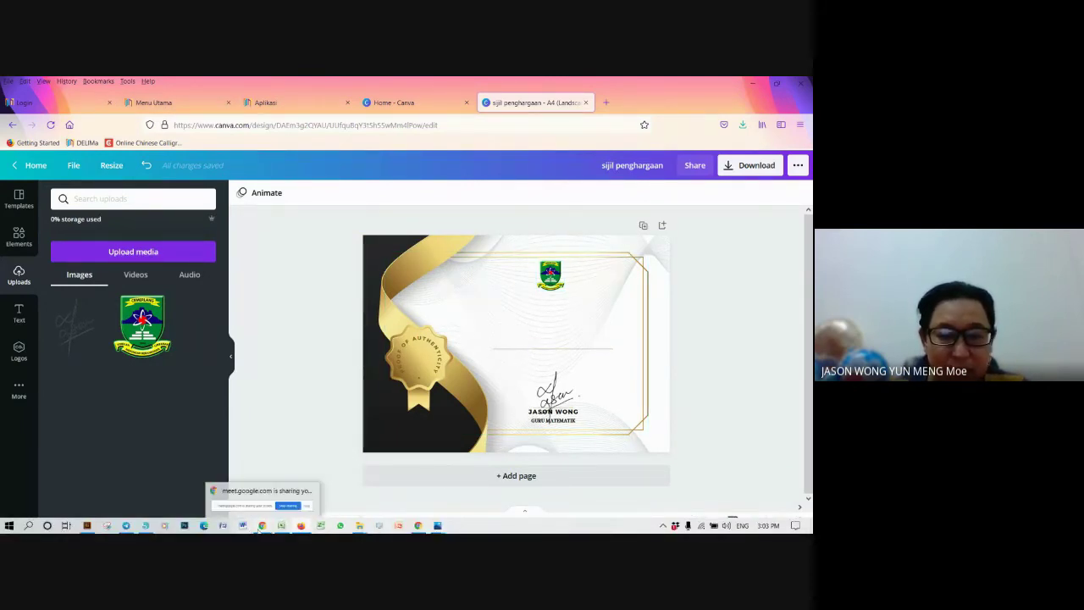
click(258, 496)
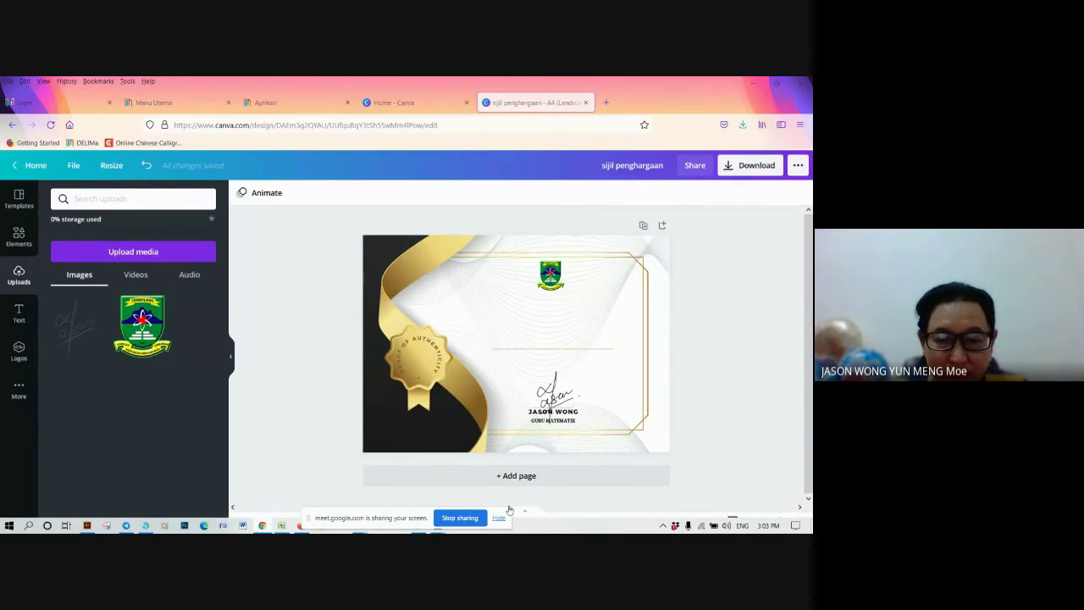
click(501, 518)
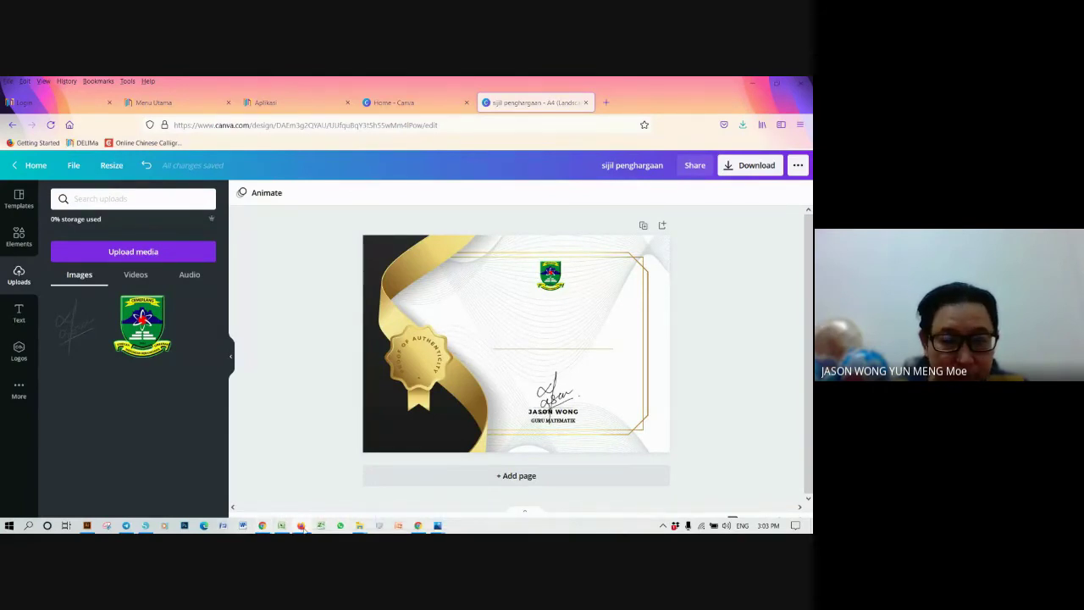
click(303, 527)
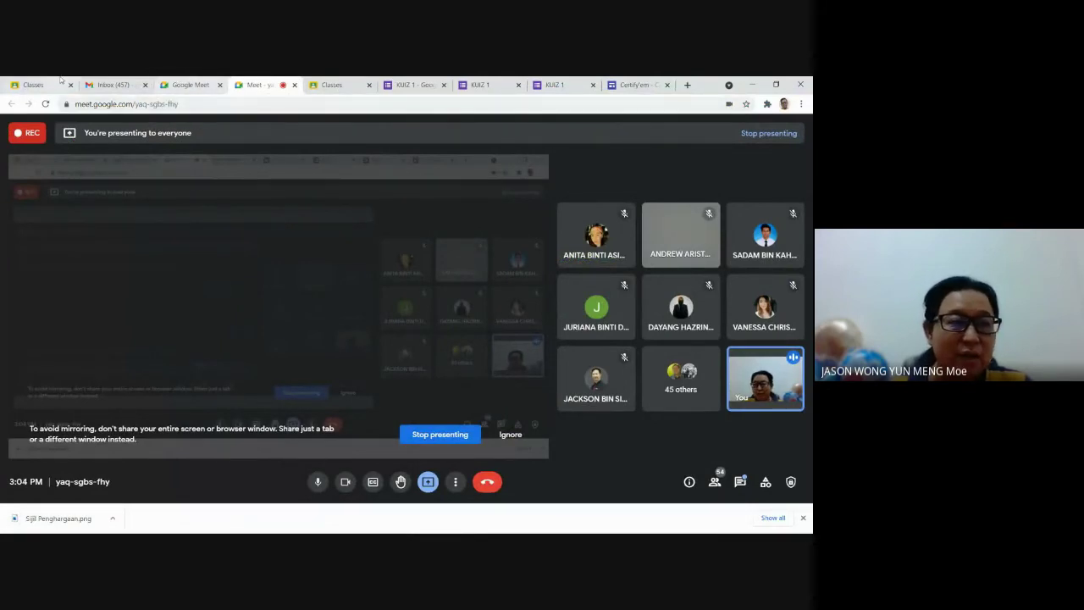
Step: Create a new blank Google Slides presentation from the Google apps launcher
click(34, 85)
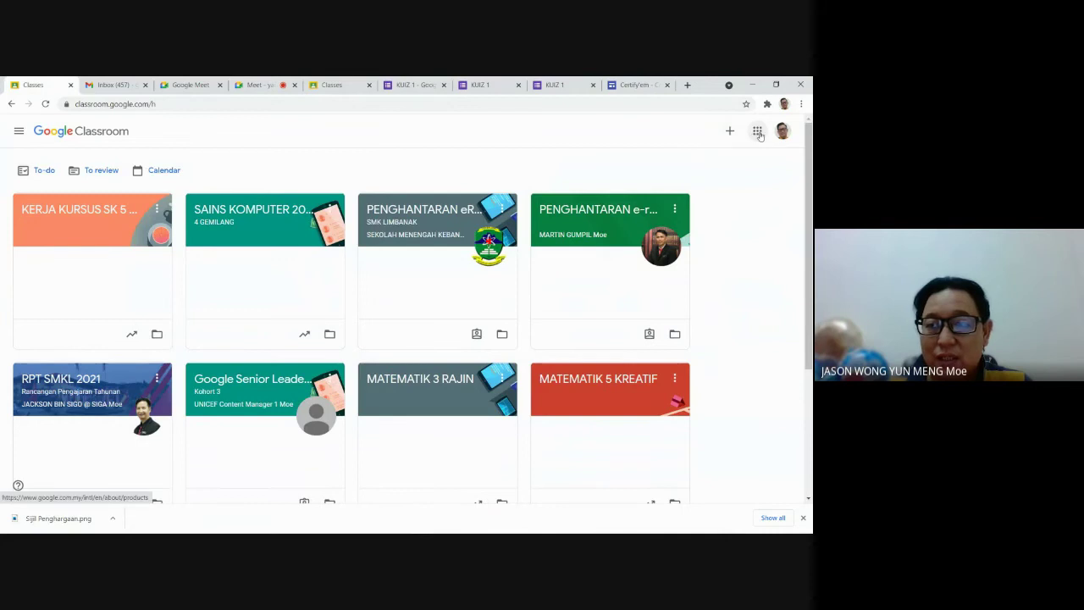
click(757, 132)
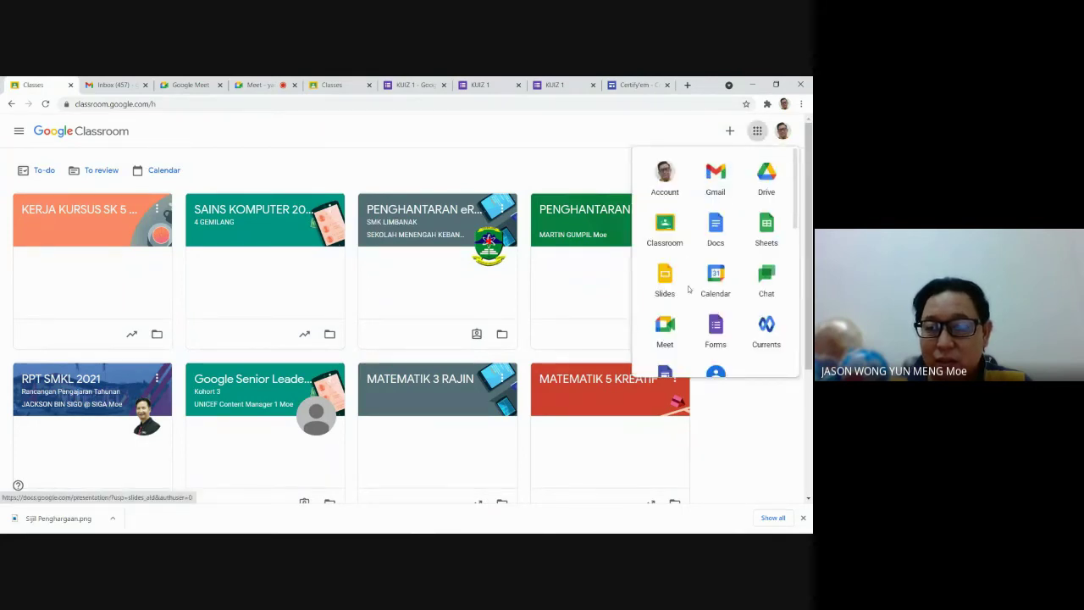
click(665, 275)
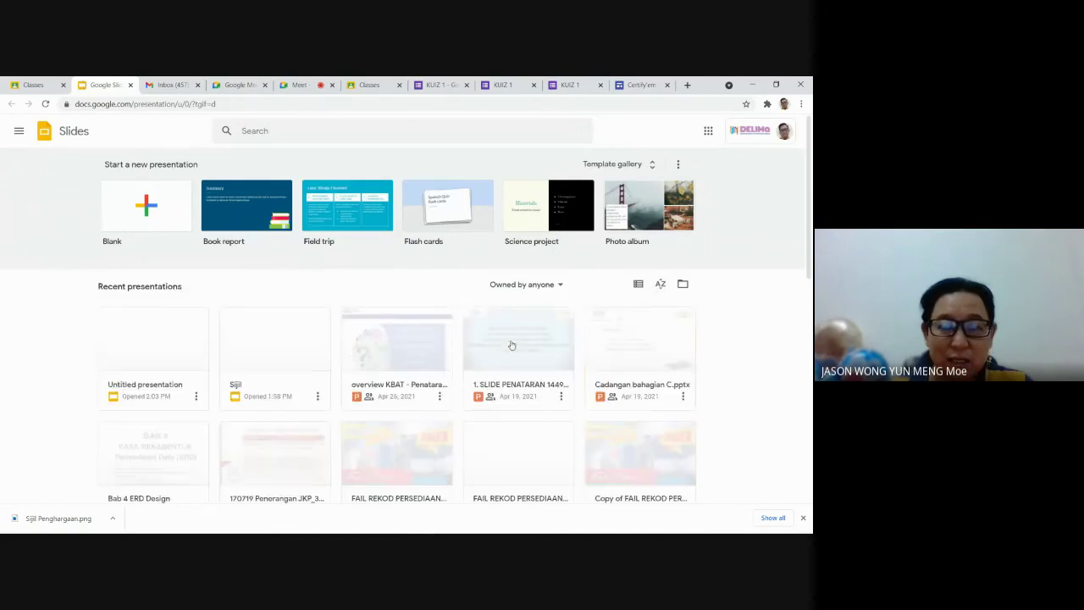
click(156, 209)
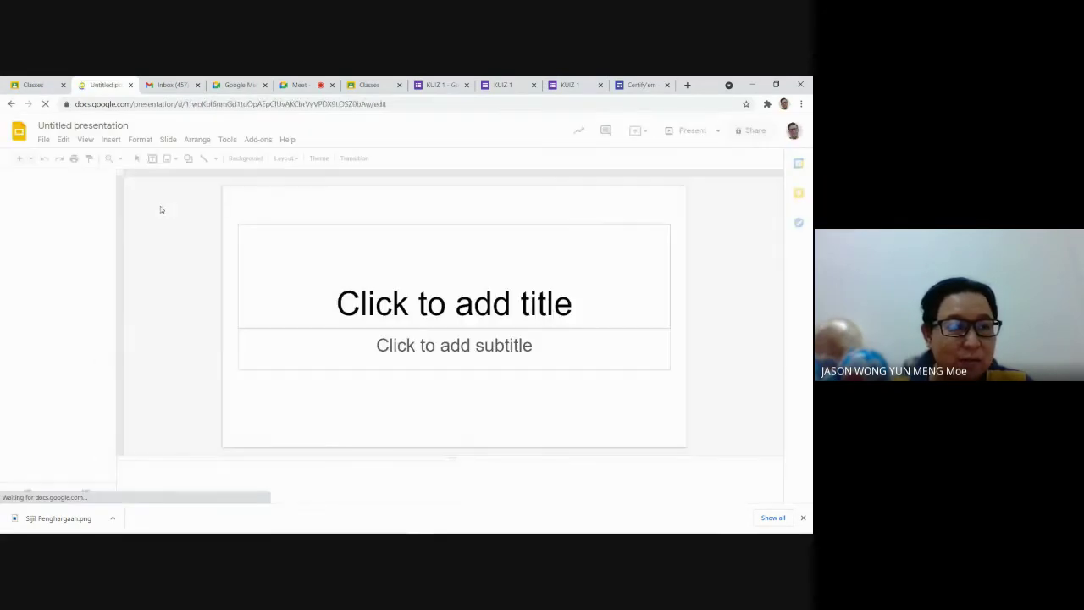
Step: Delete the title and subtitle placeholders from the first slide
click(357, 235)
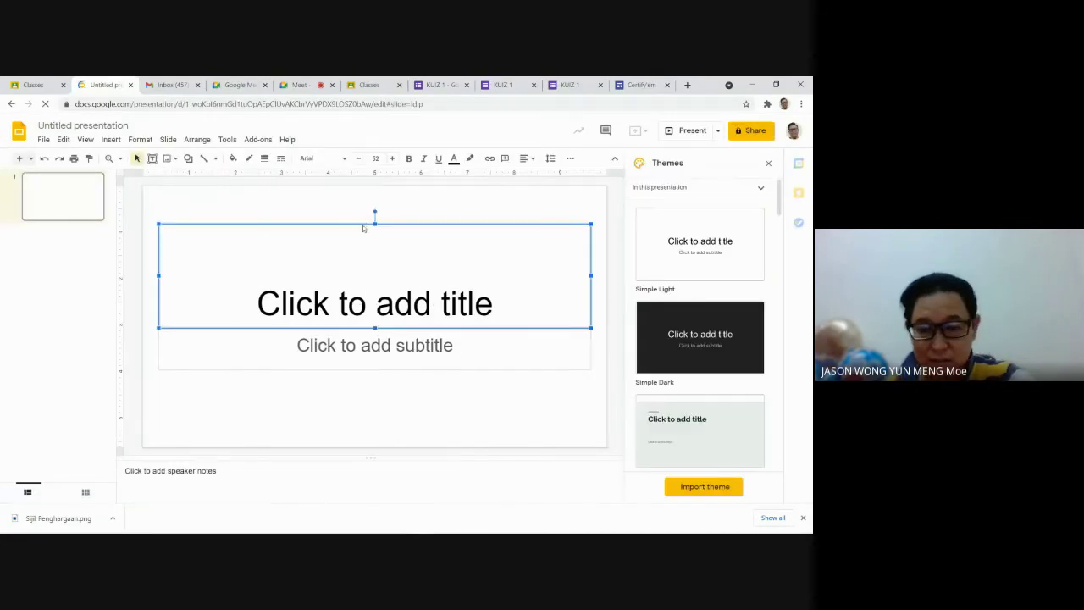
key(Delete)
click(396, 345)
key(Escape)
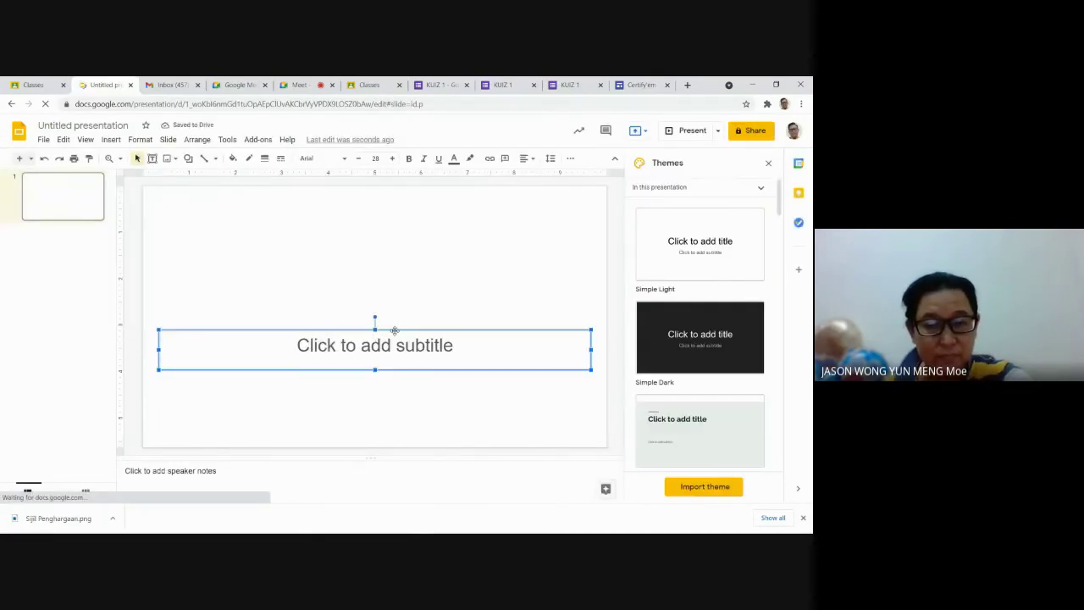
key(Delete)
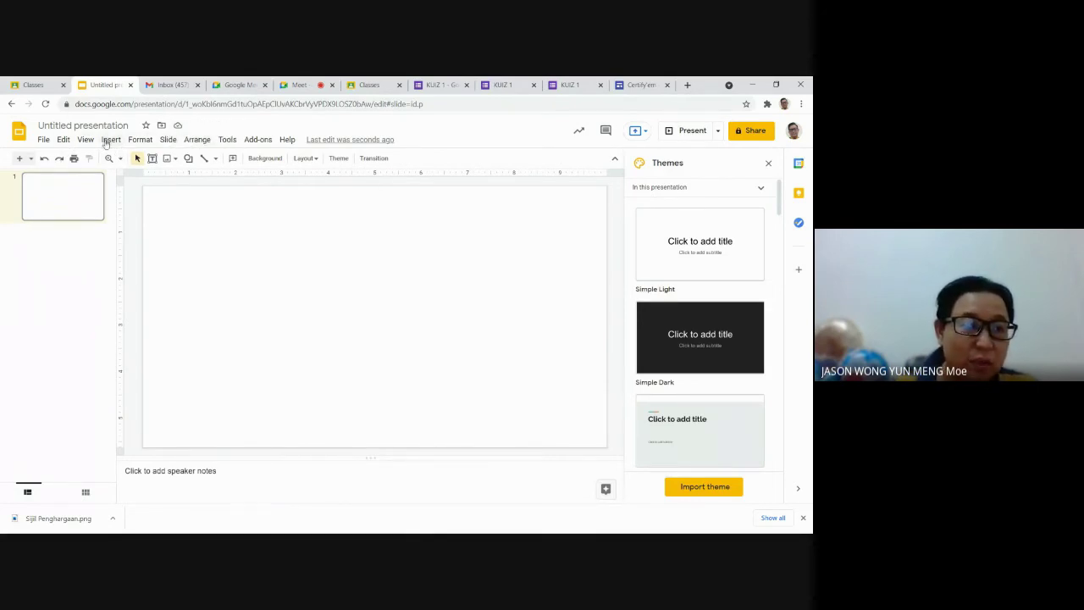
Step: Upload 'sijil penghargaan(1)' from the computer onto the slide via Insert > Image
click(109, 140)
mouse_move(126, 159)
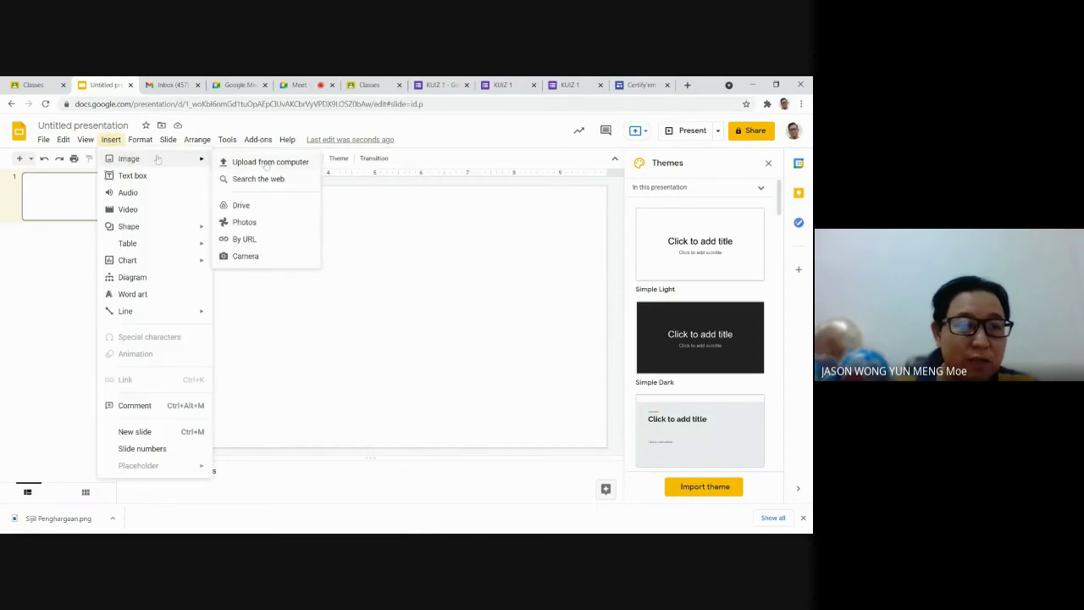
click(247, 161)
scroll(350, 291, down, 15)
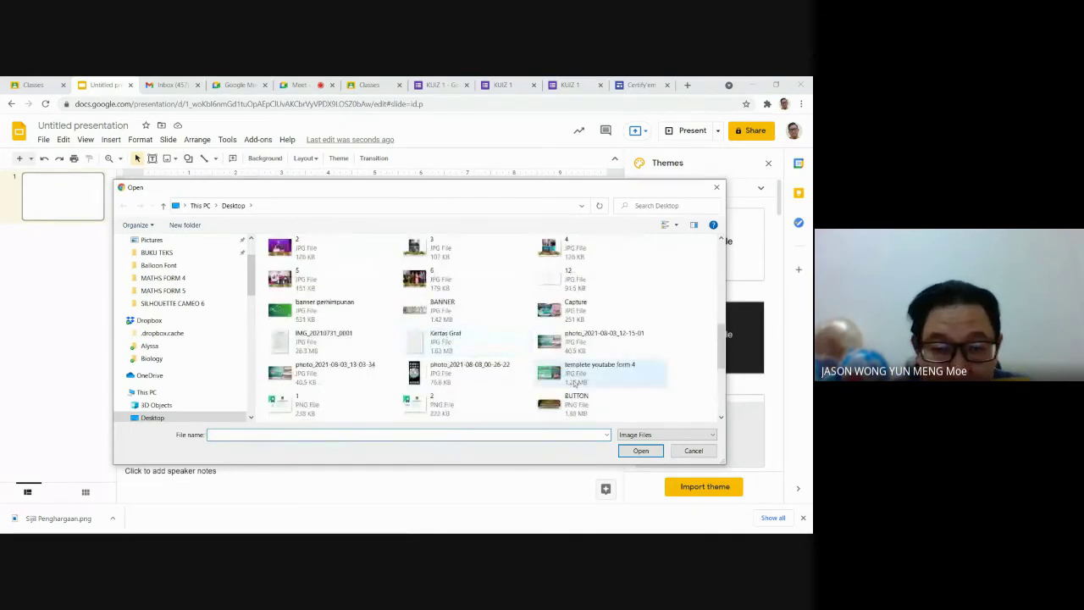
scroll(474, 380, up, 3)
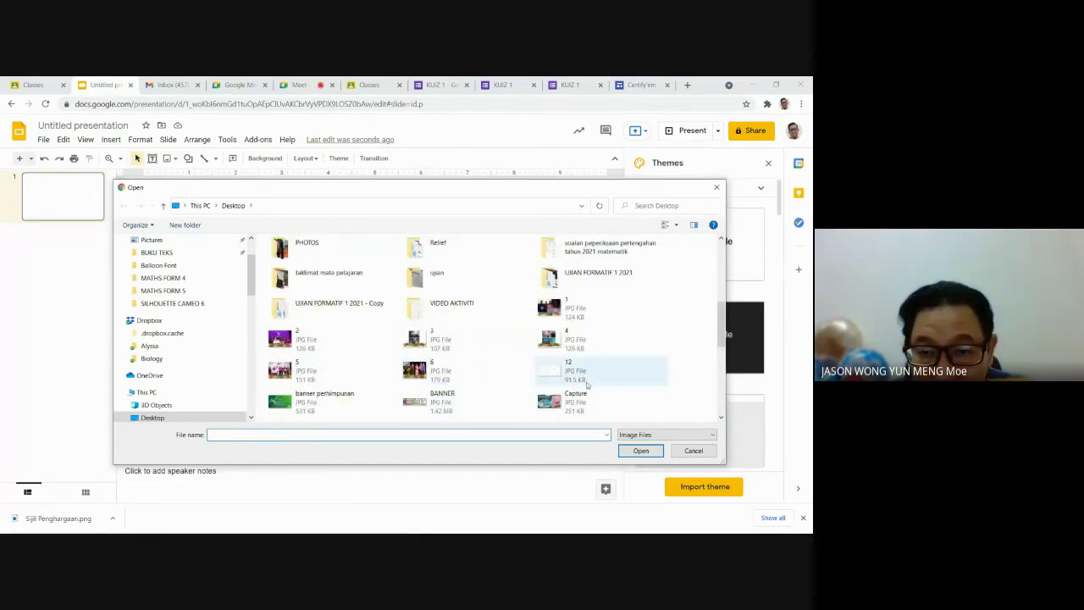
scroll(571, 381, down, 3)
scroll(590, 391, down, 1)
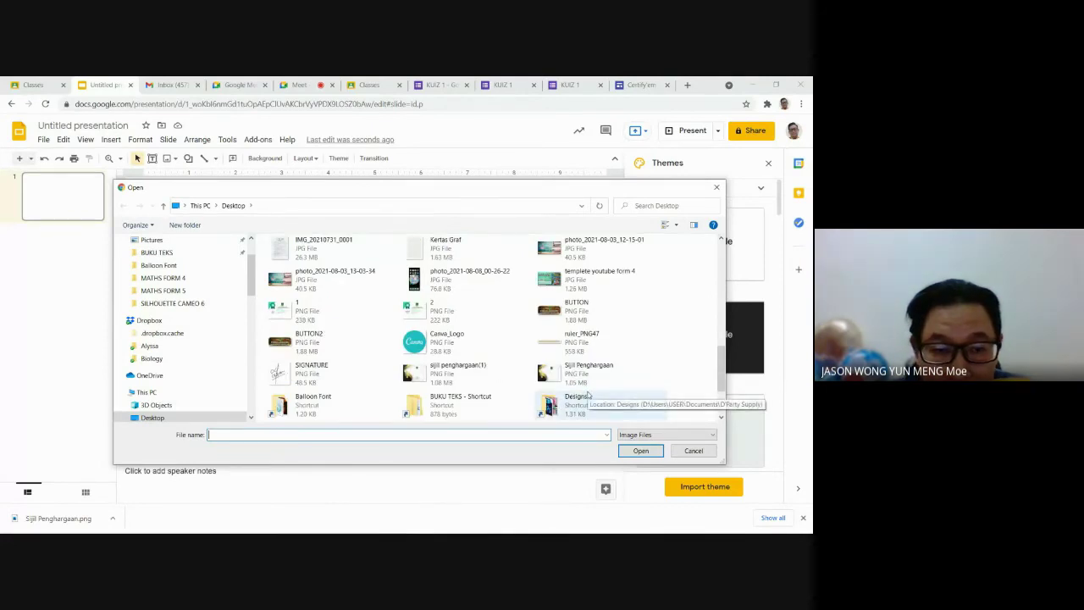
scroll(589, 395, down, 1)
scroll(590, 394, up, 1)
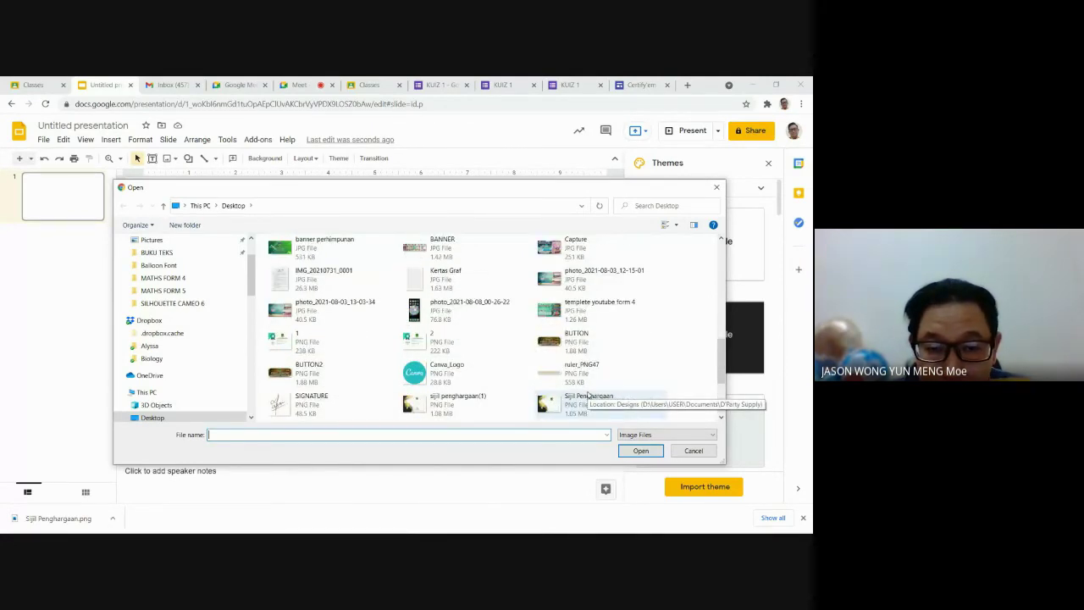
click(440, 405)
double_click(438, 407)
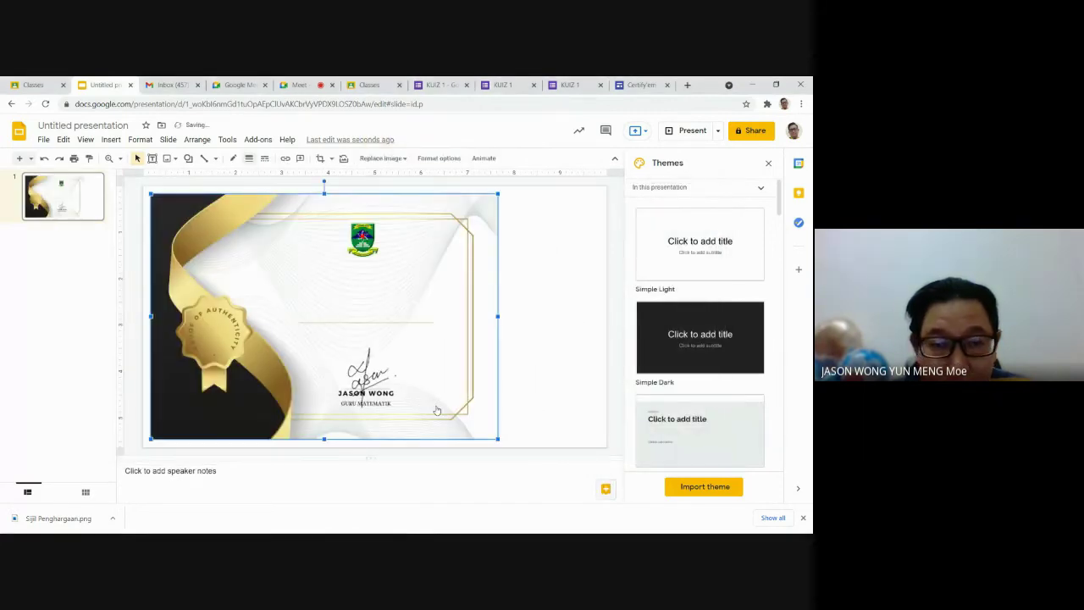
Step: Drag the certificate image right until it is centred horizontally on the slide
drag(329, 274, 381, 279)
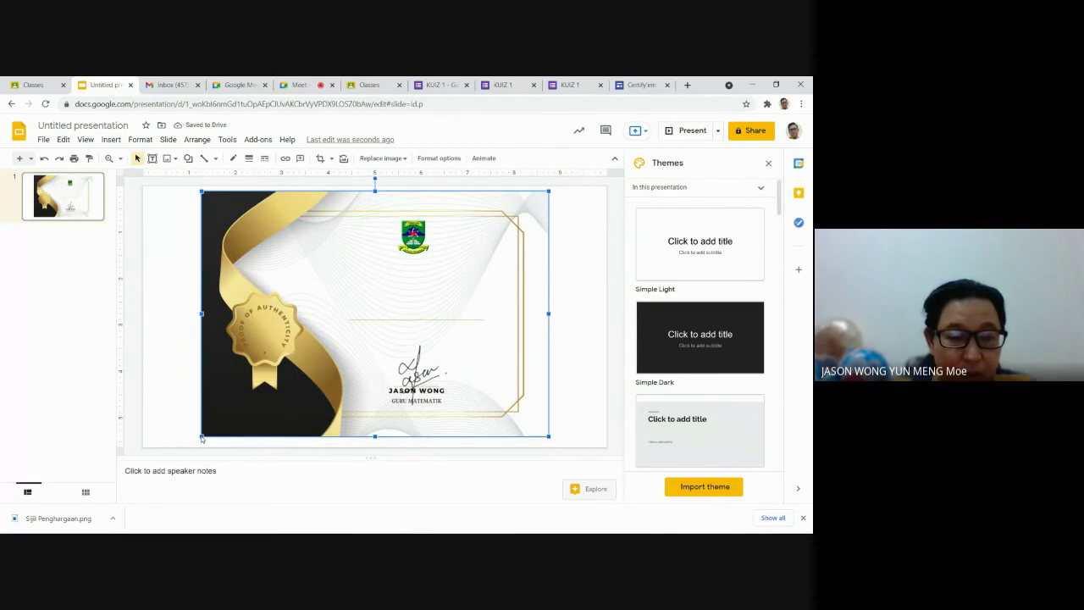
click(561, 293)
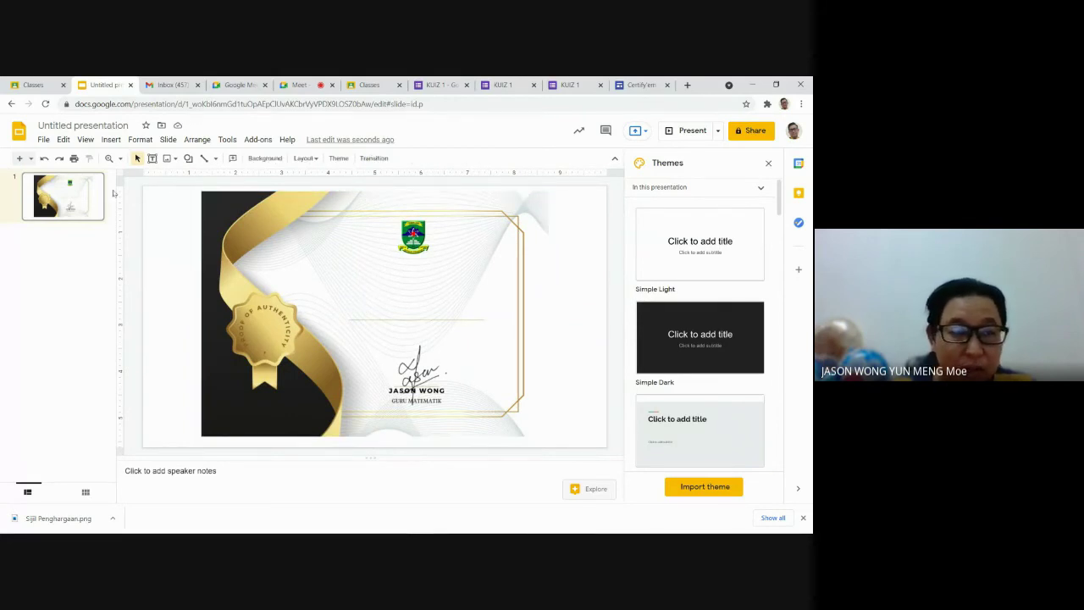
click(386, 275)
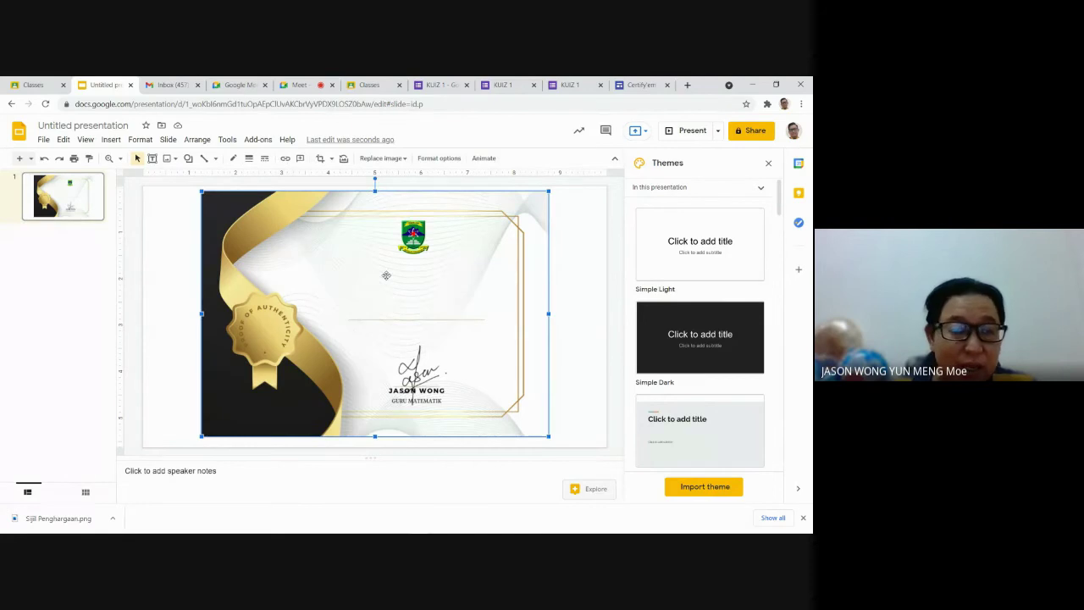
click(179, 251)
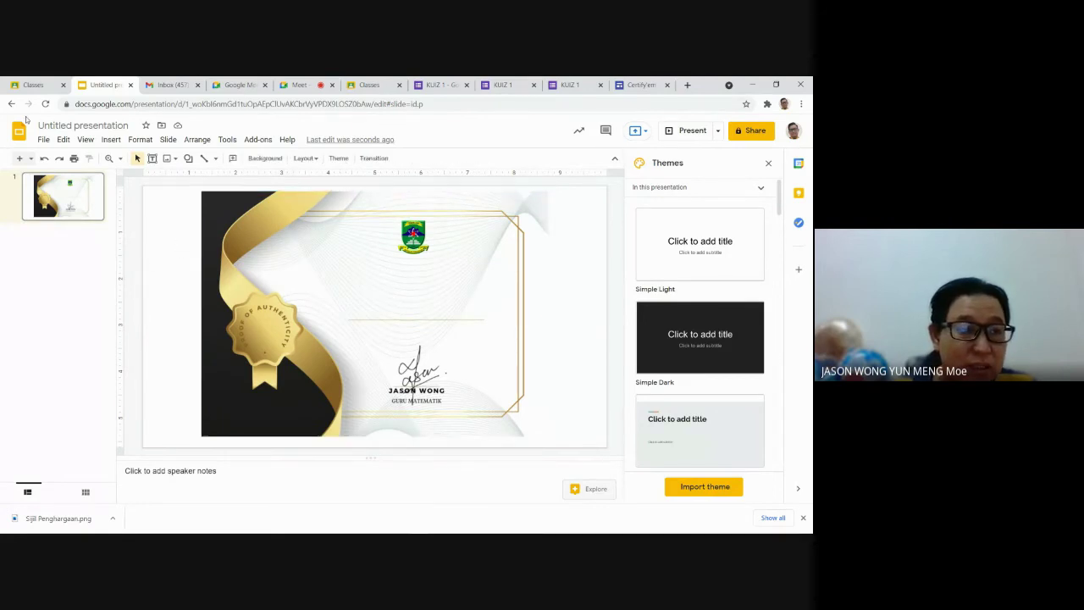
Step: Look through the File and Insert menus, then close them without changes
click(40, 139)
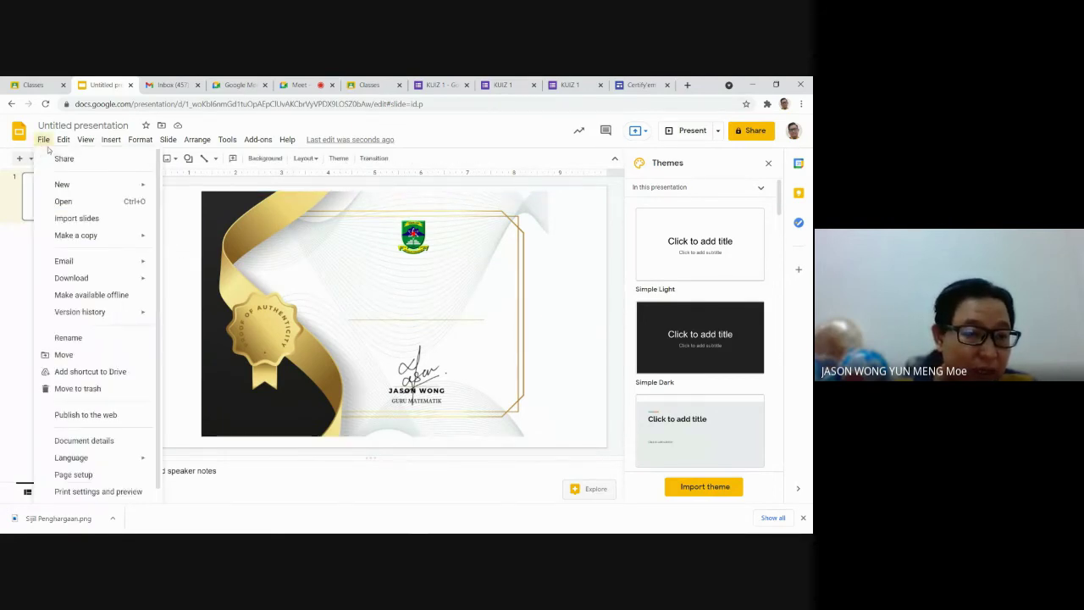
mouse_move(118, 192)
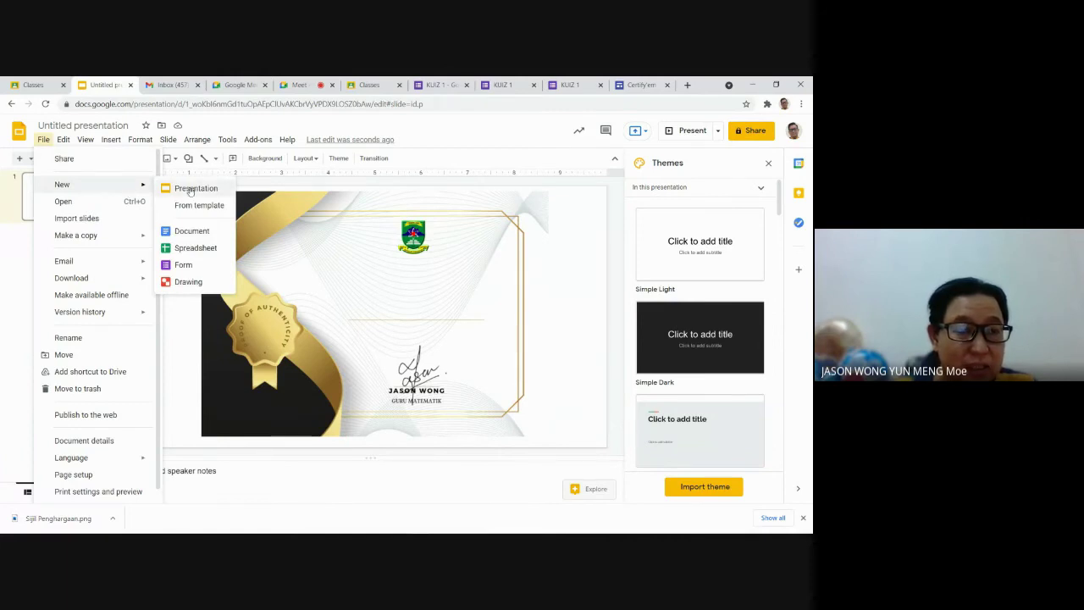
click(208, 196)
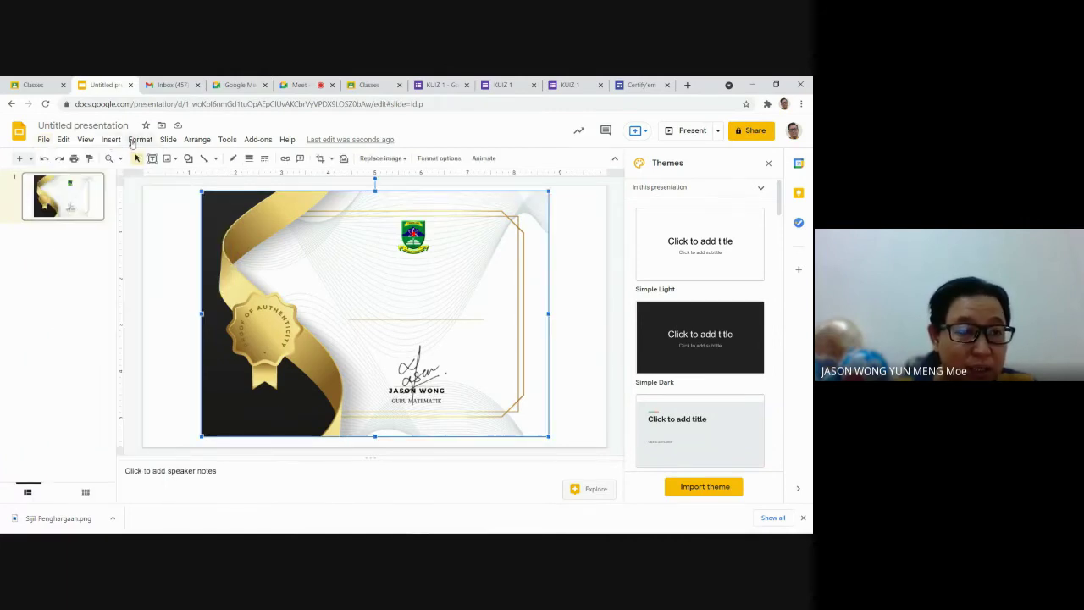
click(134, 141)
mouse_move(109, 141)
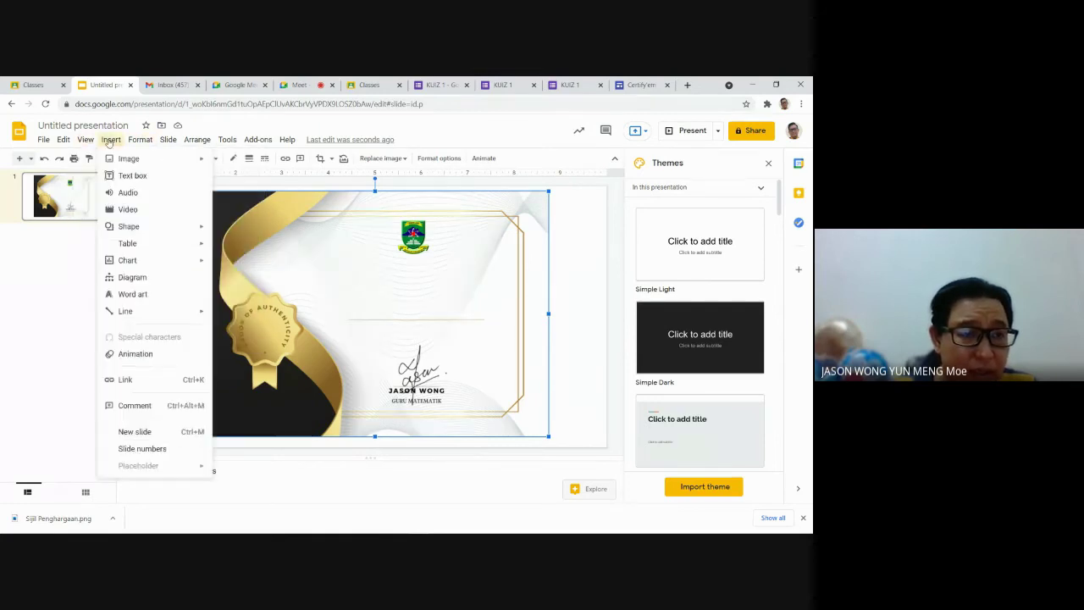
click(570, 279)
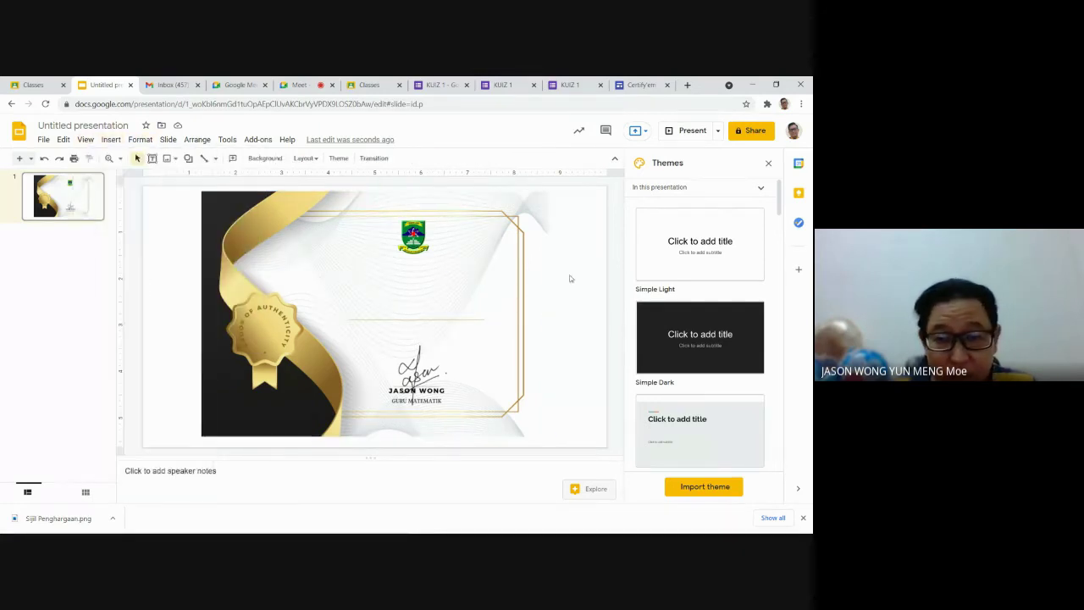
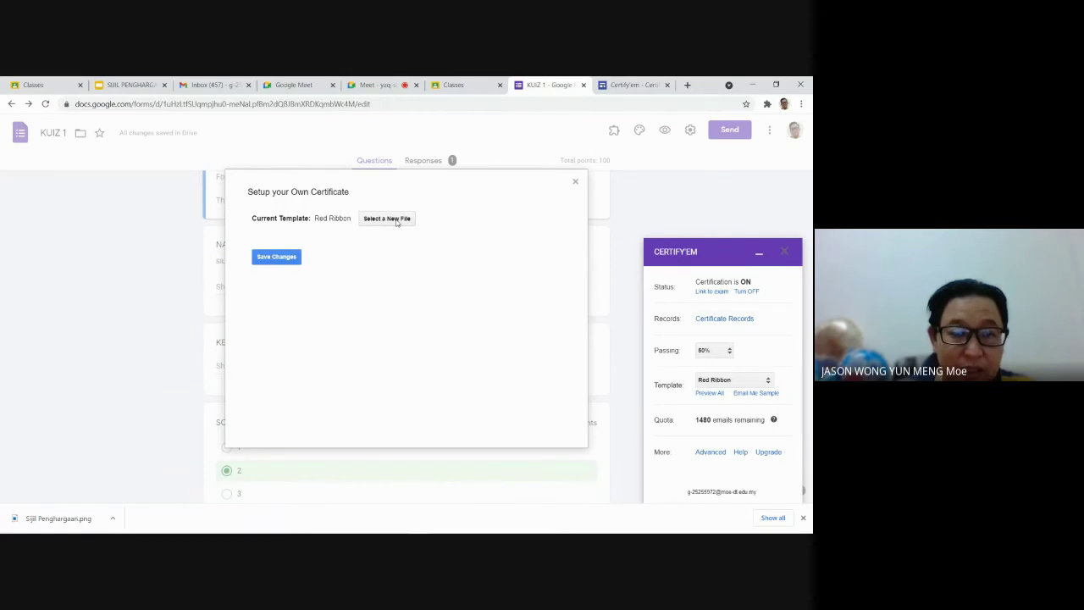
Step: After checking its slide design, pick SIJIL PENGHARGAAN UJIAN 1 as KUIZ 1's certificate template and save
click(396, 220)
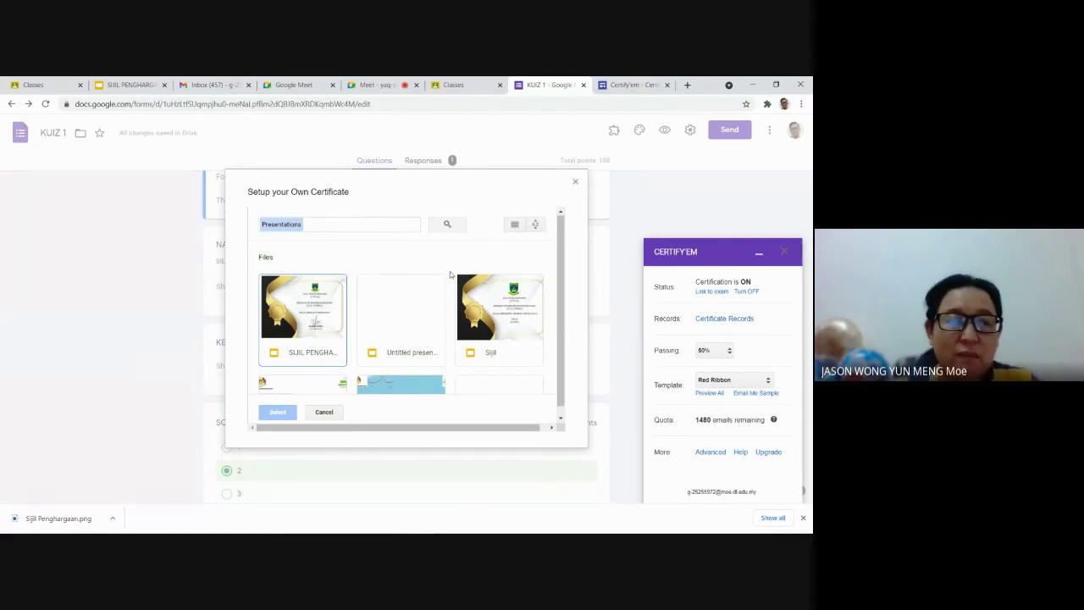
click(131, 84)
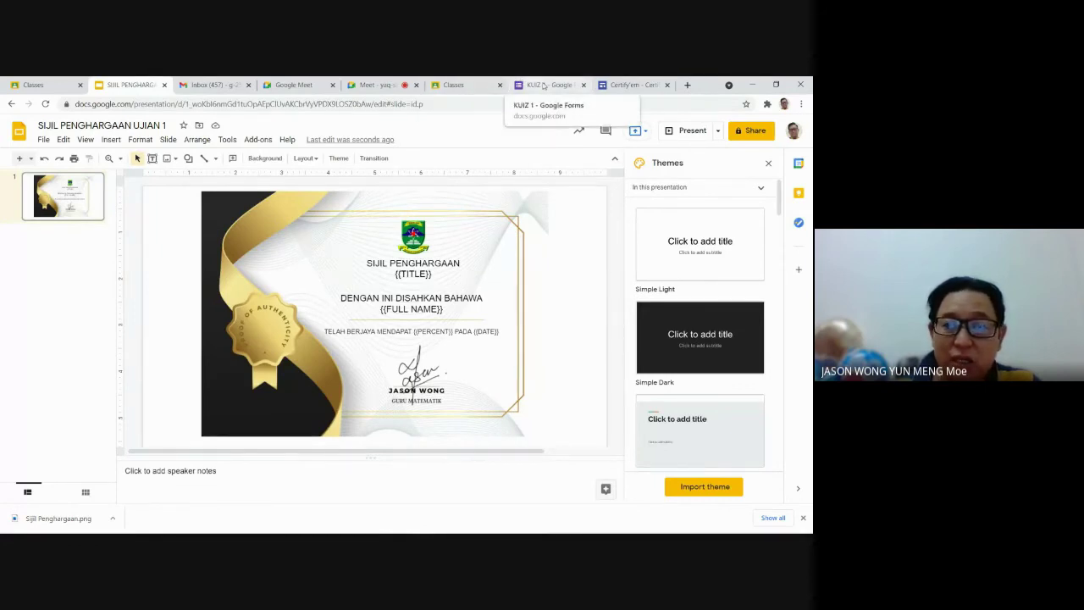
click(631, 84)
click(537, 84)
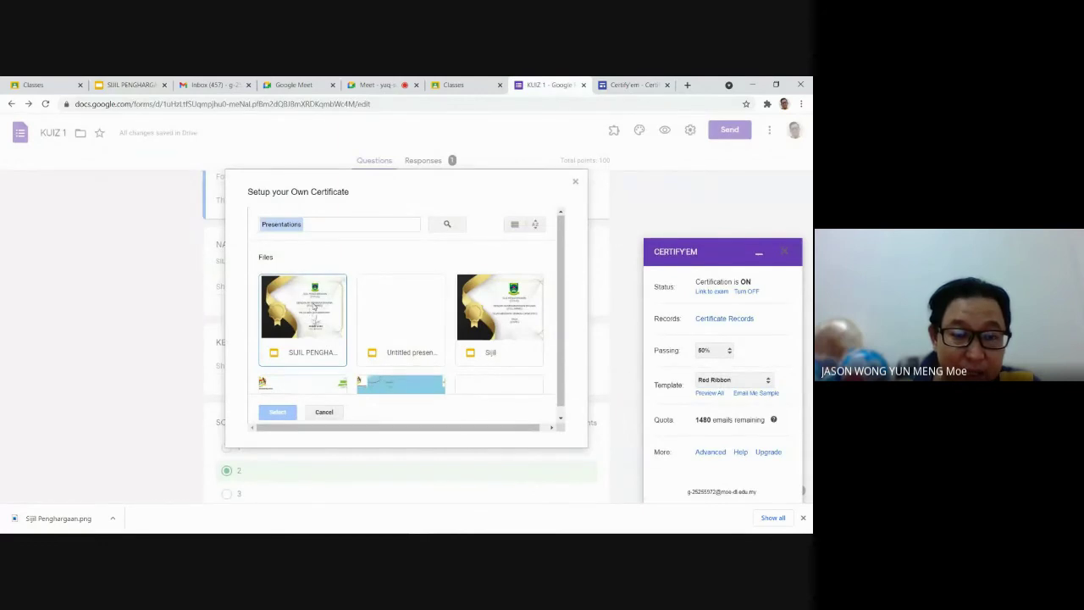
click(315, 308)
click(314, 306)
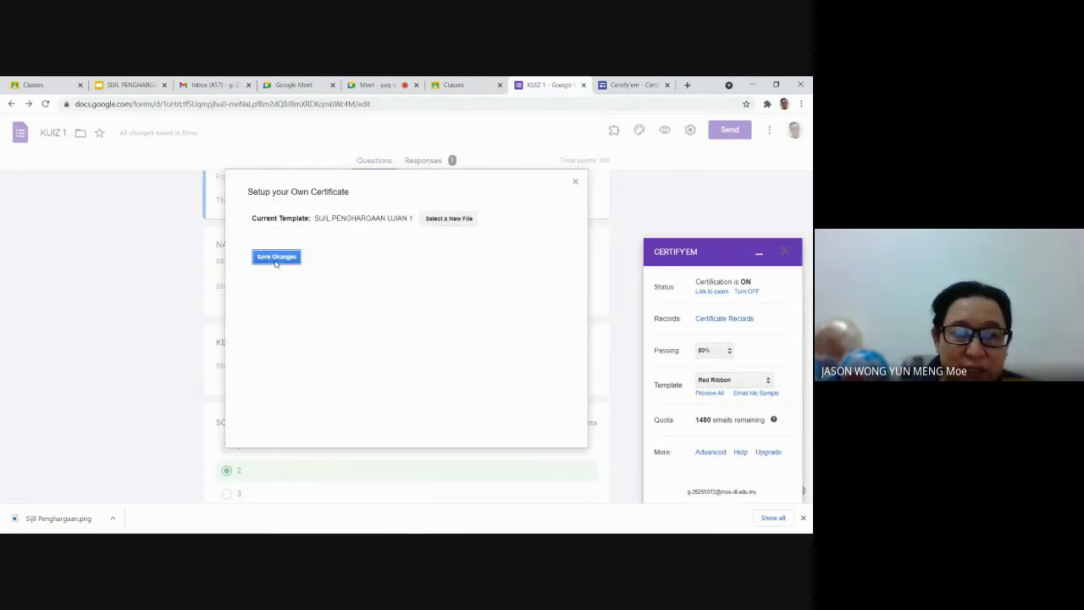
click(276, 257)
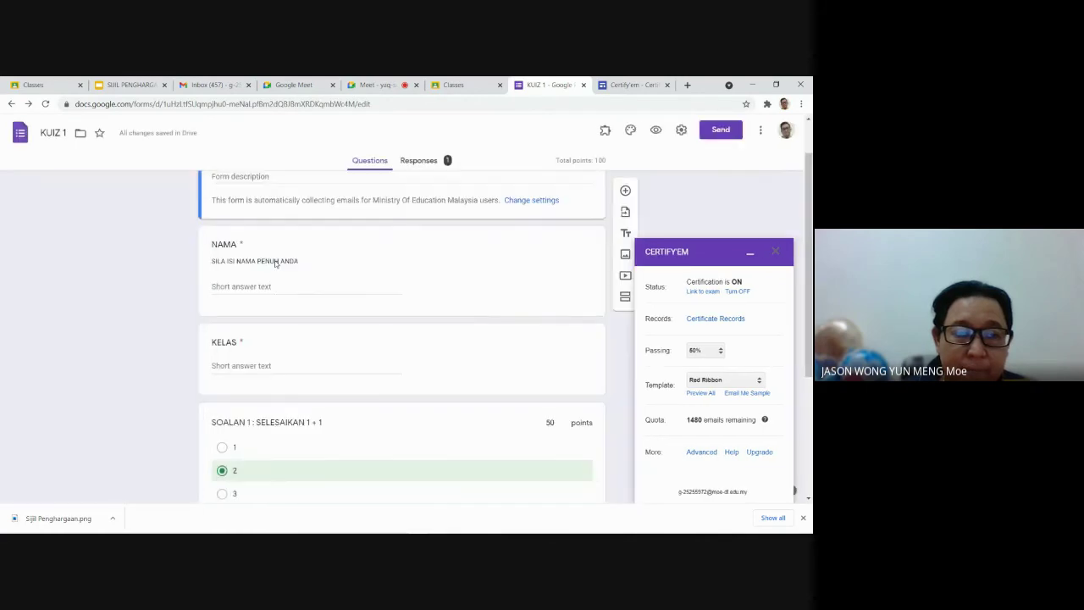
Step: Preview KUIZ 1 and enter a test student's name with class 5 GEMILANG
click(749, 253)
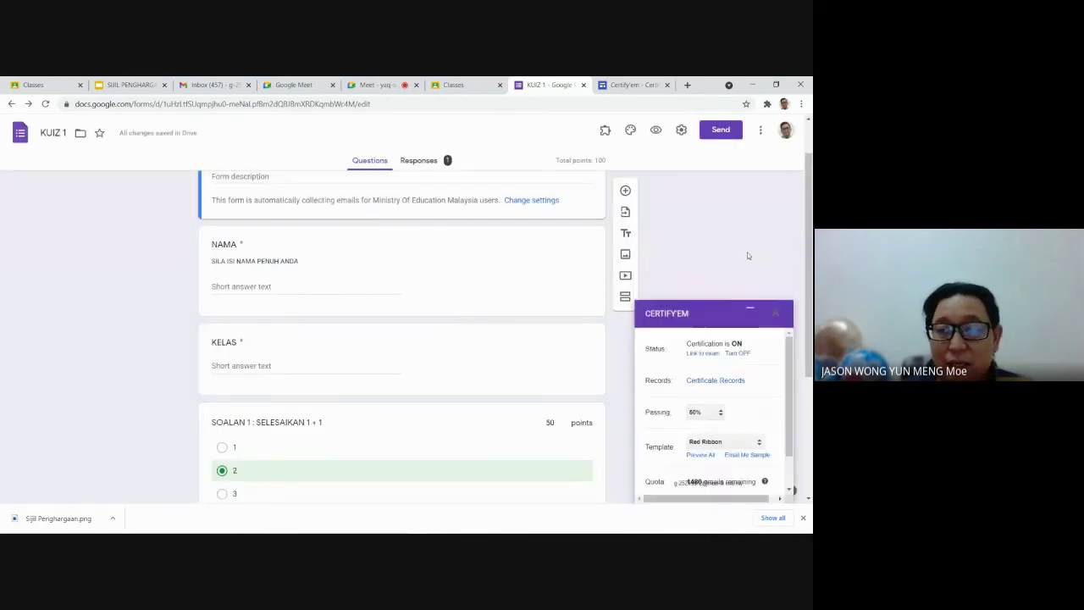
click(630, 129)
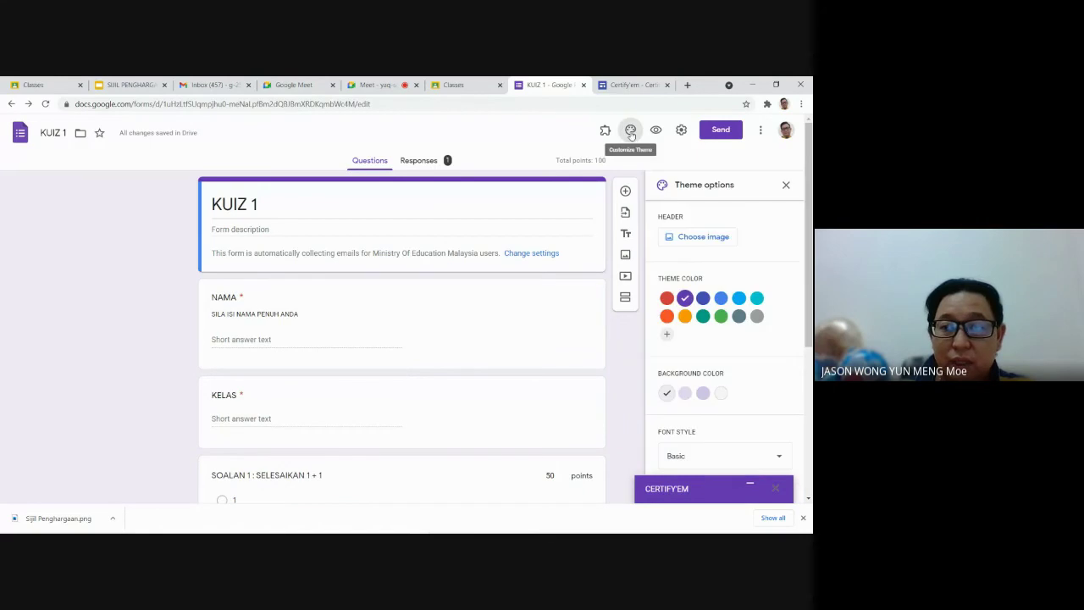
click(656, 128)
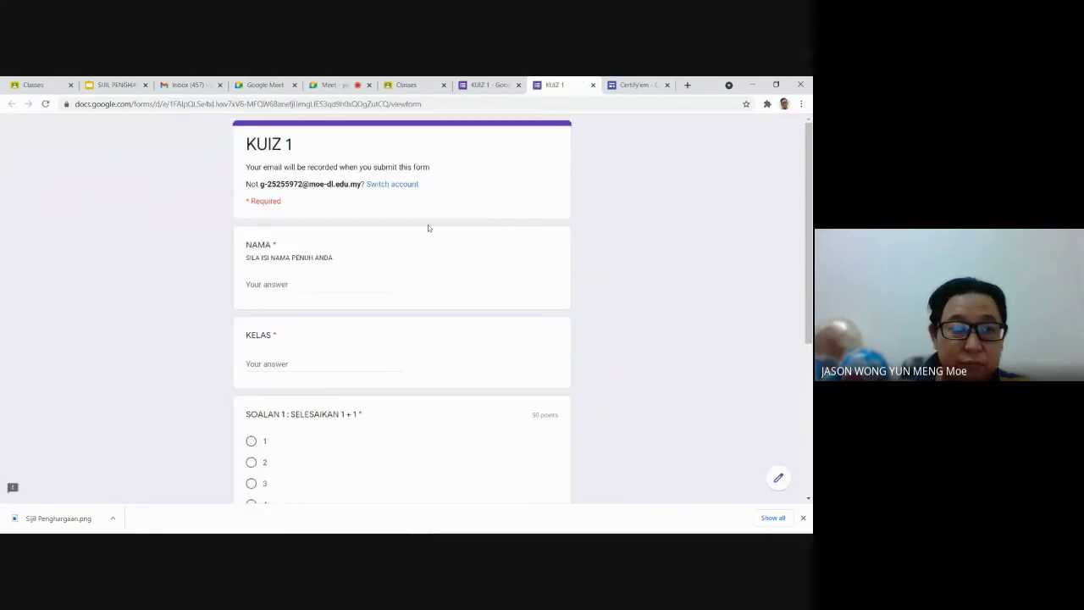
click(335, 286)
click(295, 364)
text(5 GEMILANG)
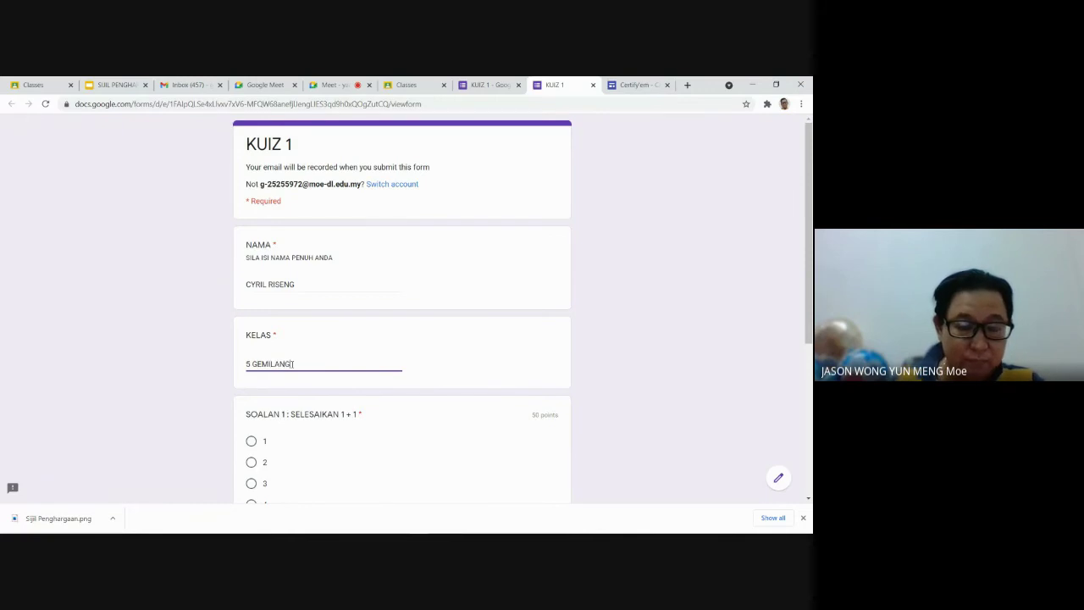
Step: Answer 2 for SOALAN 1 and 1 for SOALAN 2, submit, and go to the Classroom tab
scroll(293, 363, down, 2)
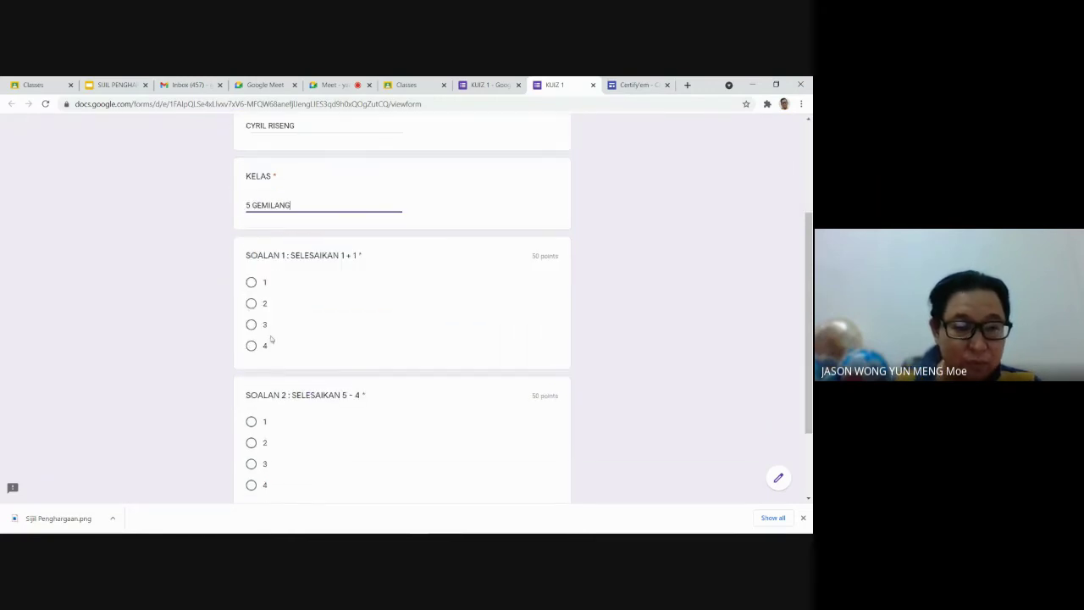
click(252, 283)
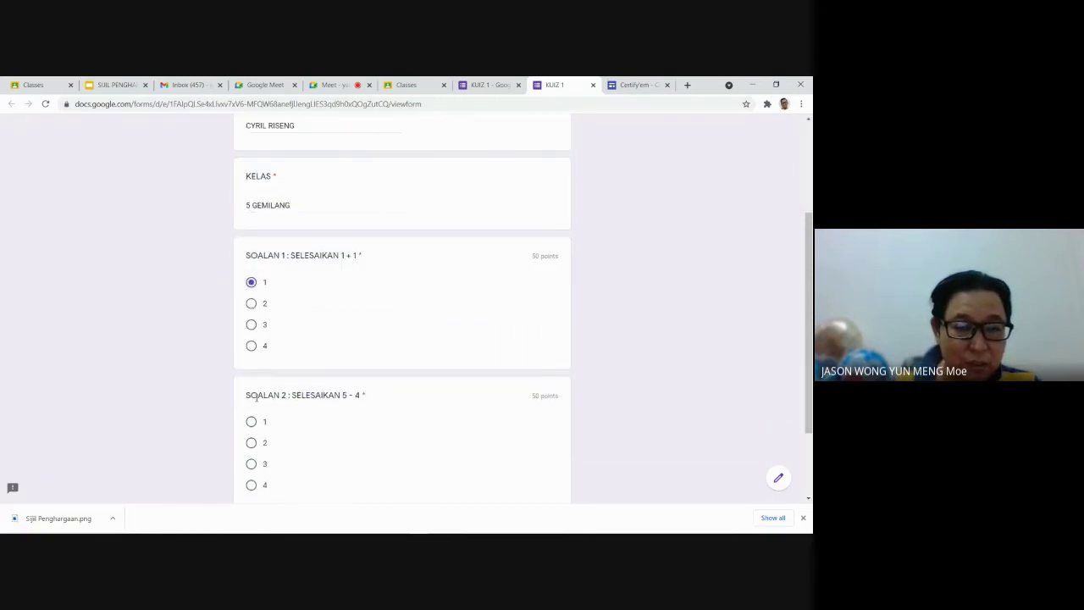
click(251, 421)
scroll(411, 395, down, 2)
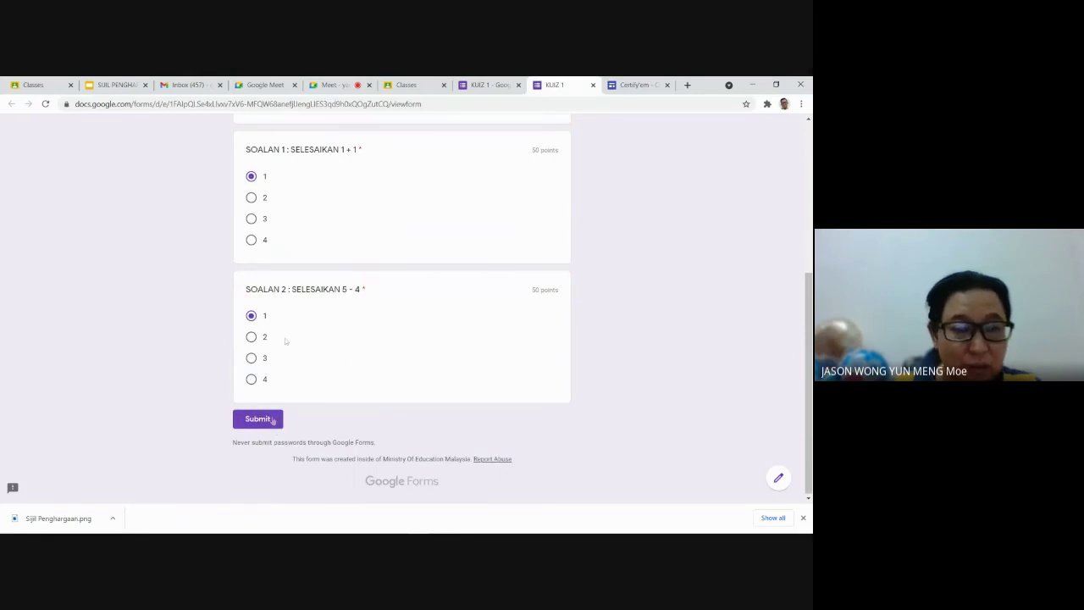
click(251, 198)
click(270, 419)
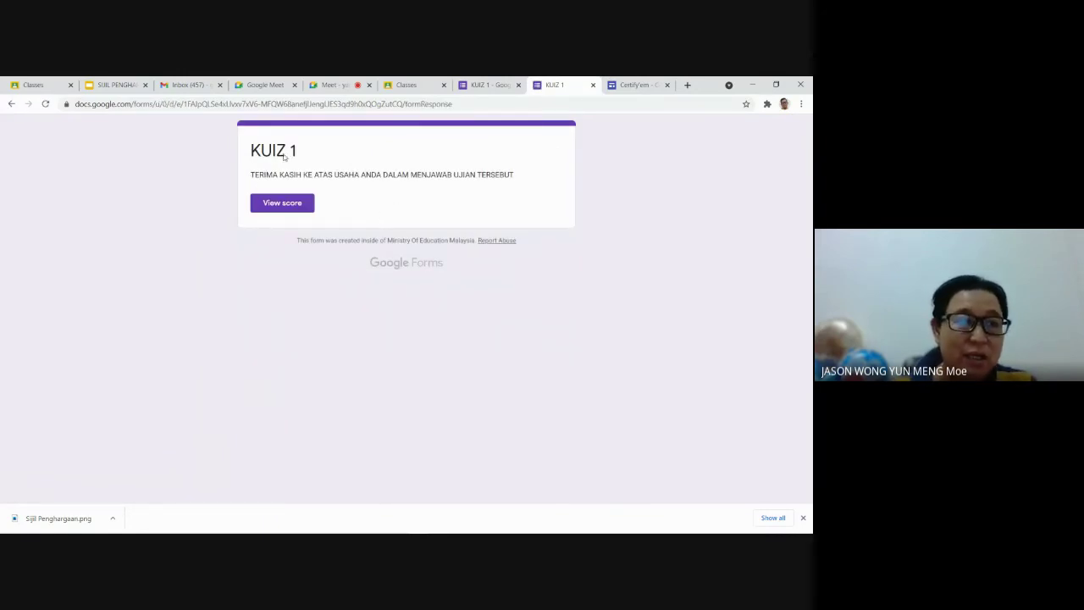
click(44, 85)
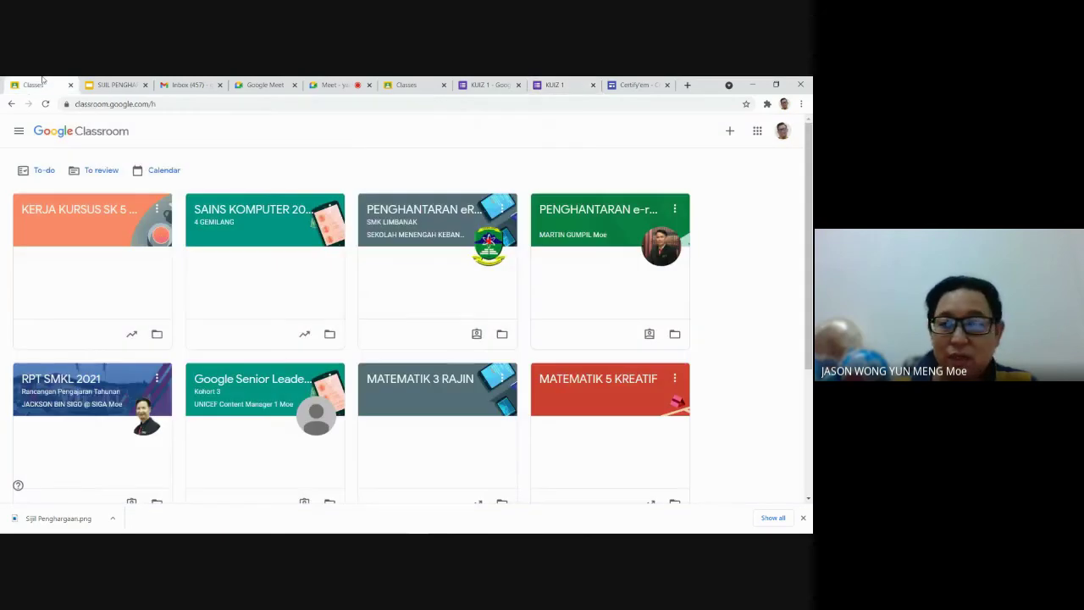
Step: Open Gmail in a new tab and glance at the top email's attachment
click(757, 131)
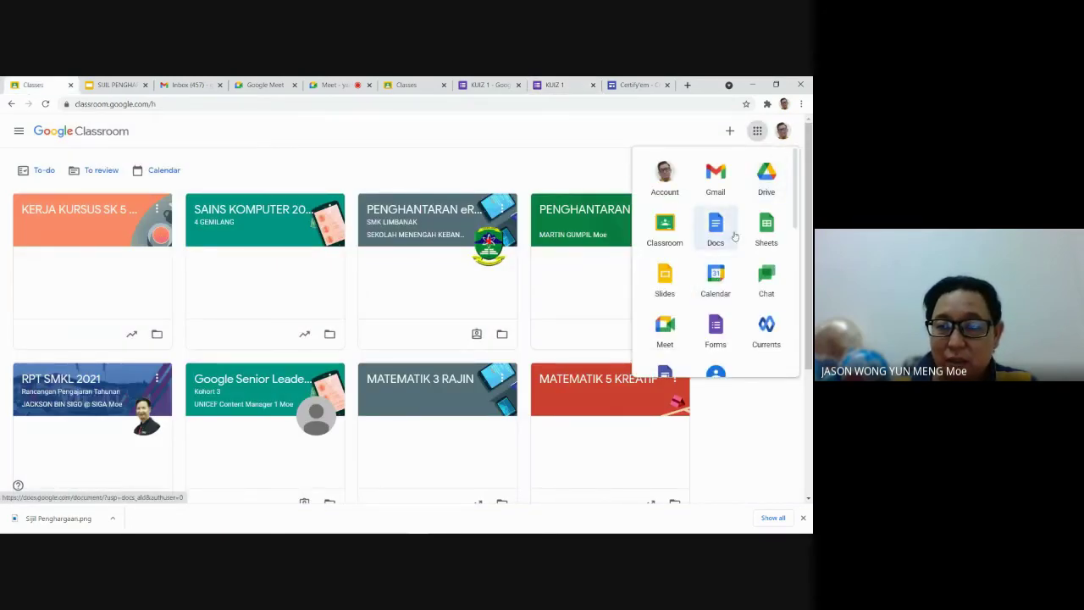
click(716, 178)
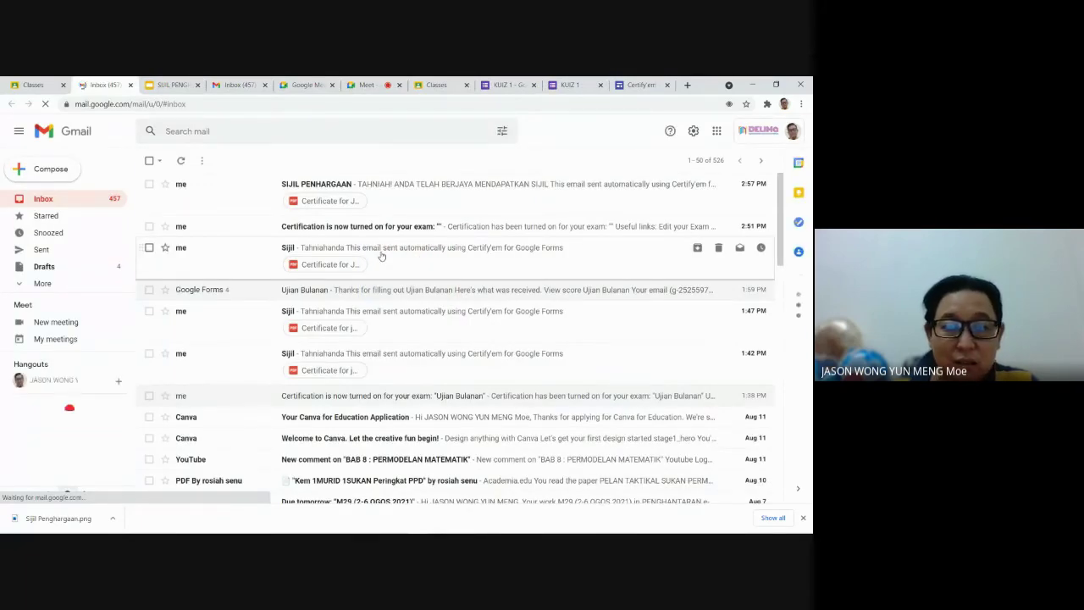
click(335, 202)
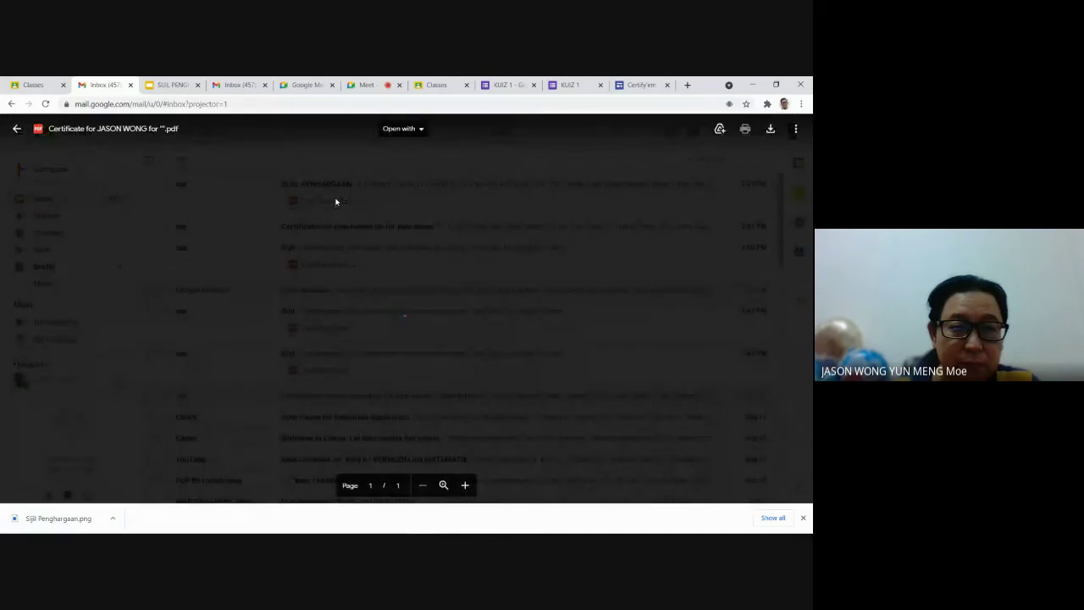
key(Escape)
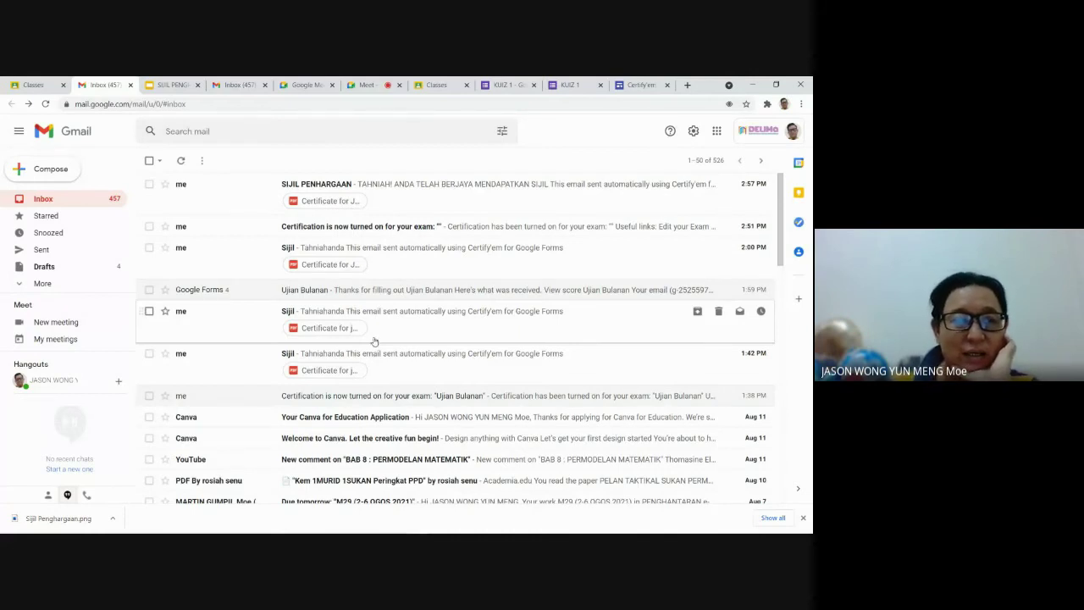
Step: Reload the inbox and preview the new certificate PDF showing a 50% score
click(223, 104)
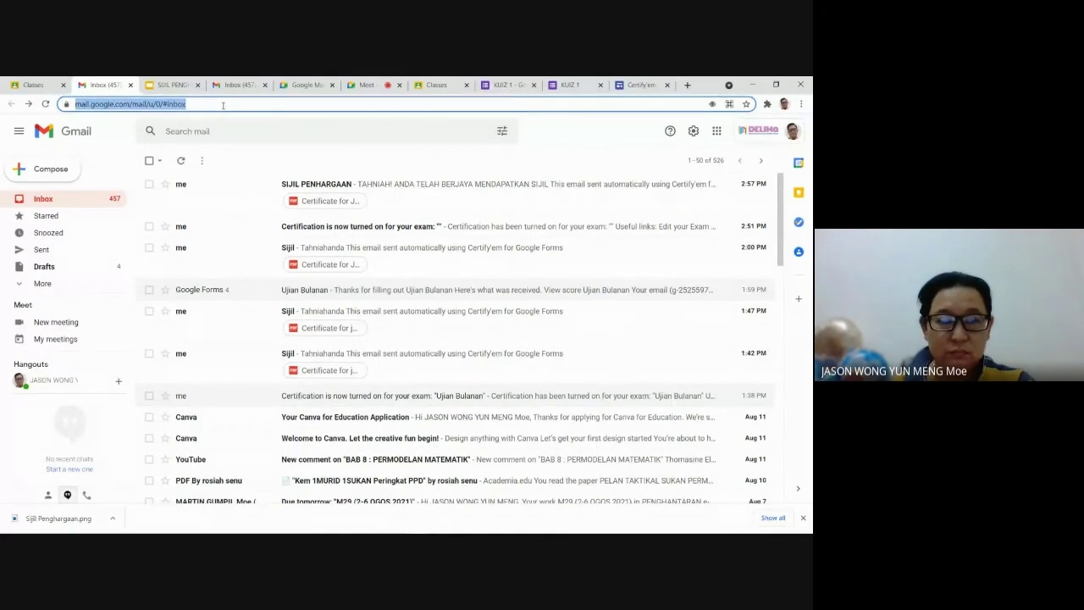
key(Return)
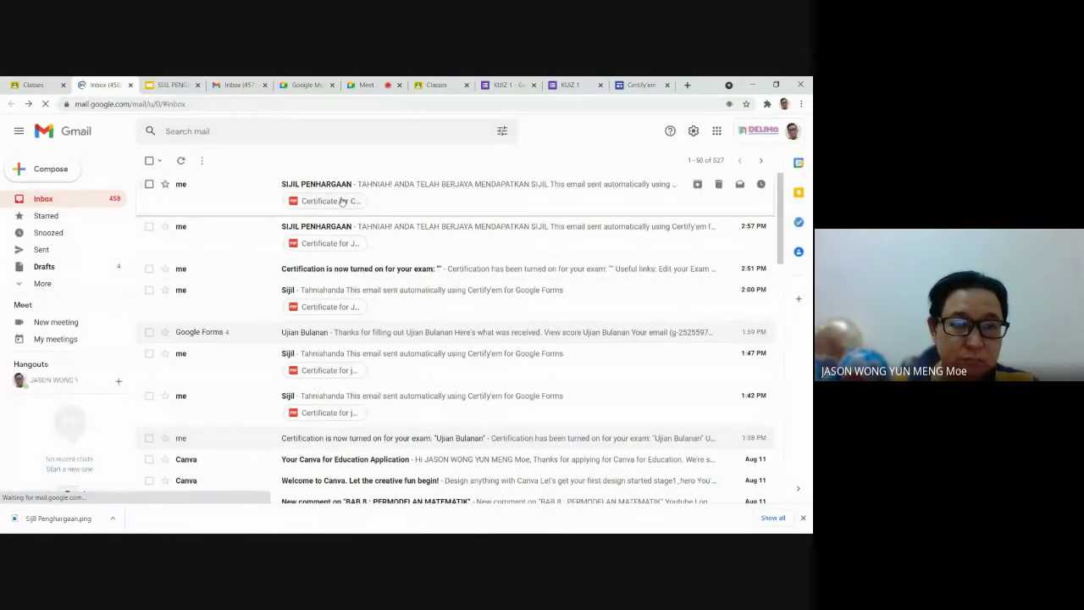
click(341, 200)
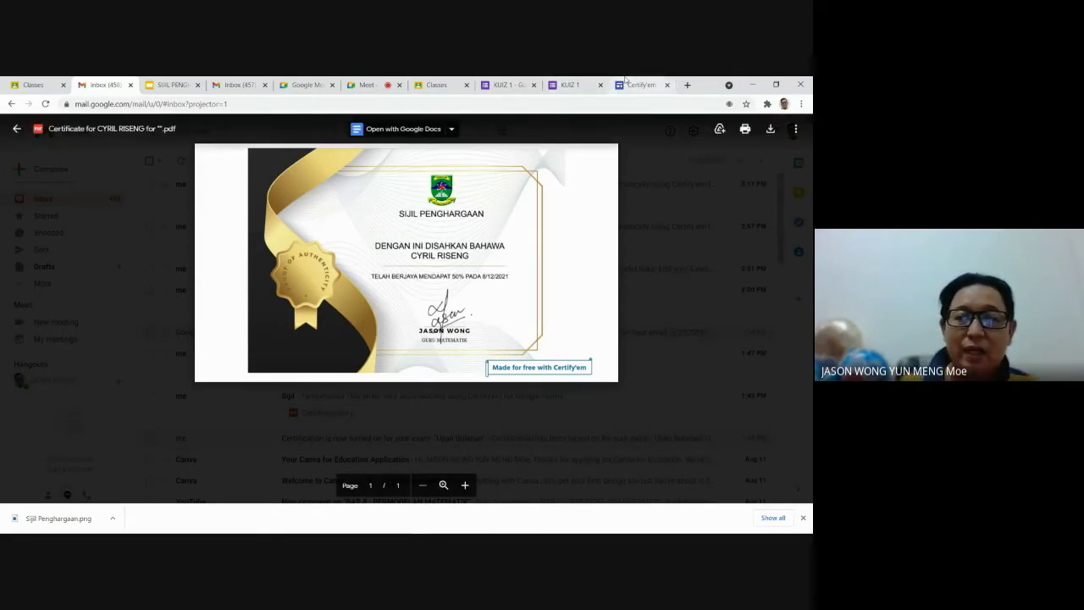
click(508, 84)
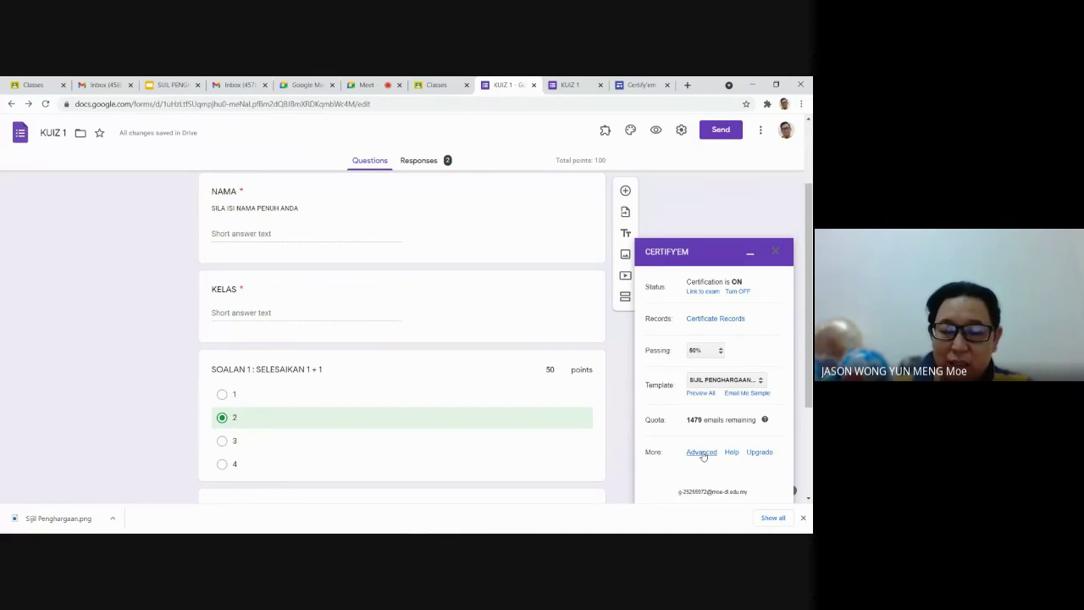
Step: In Certify'em's advanced options, enable 'Send email on attempt (failed exam)'
click(702, 453)
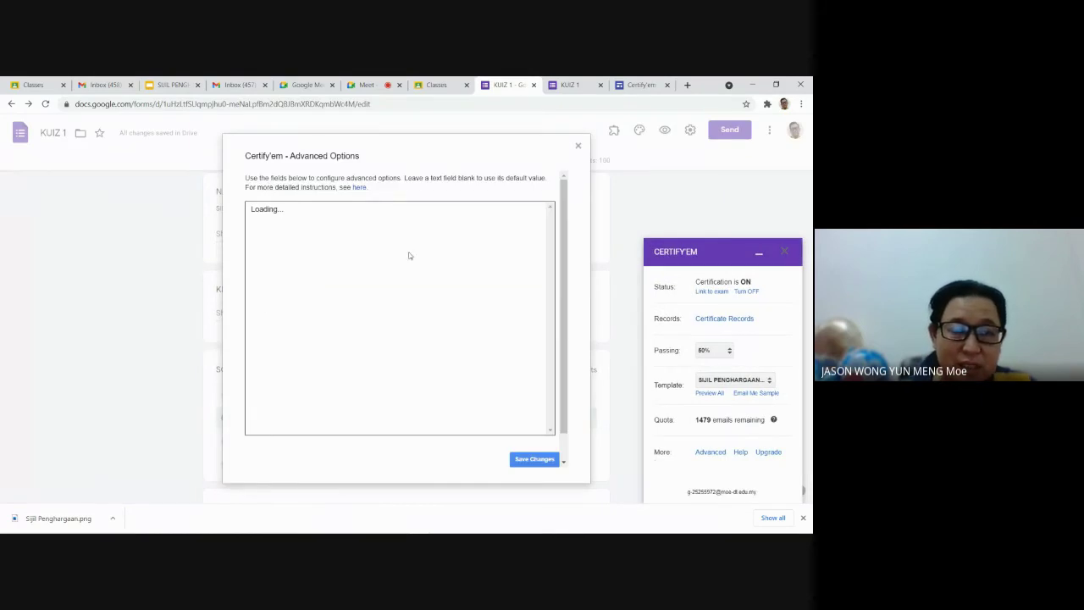
scroll(382, 328, down, 5)
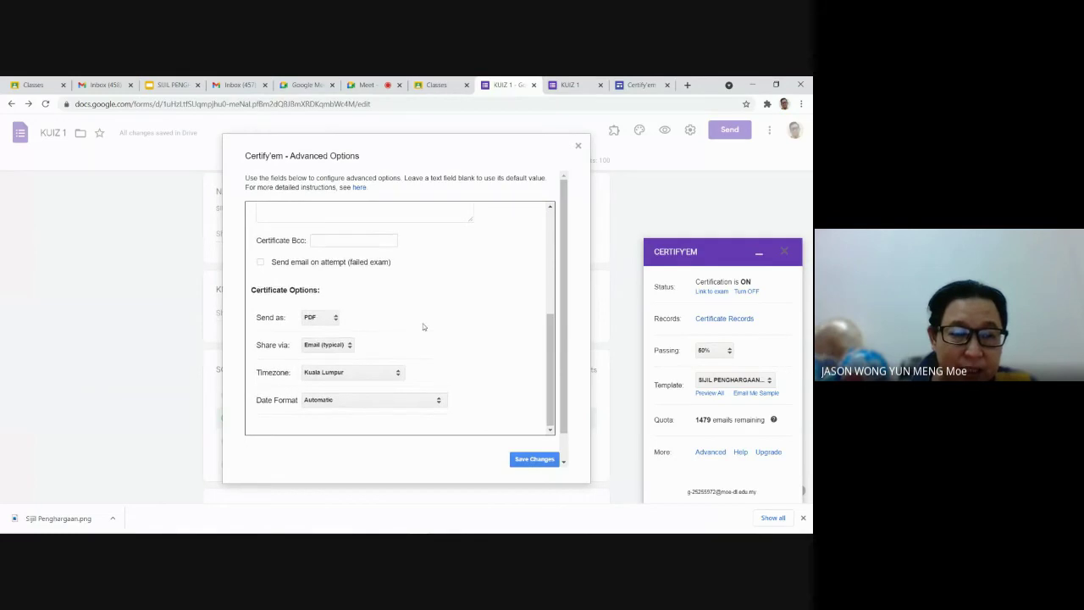
scroll(424, 328, up, 3)
scroll(428, 330, down, 1)
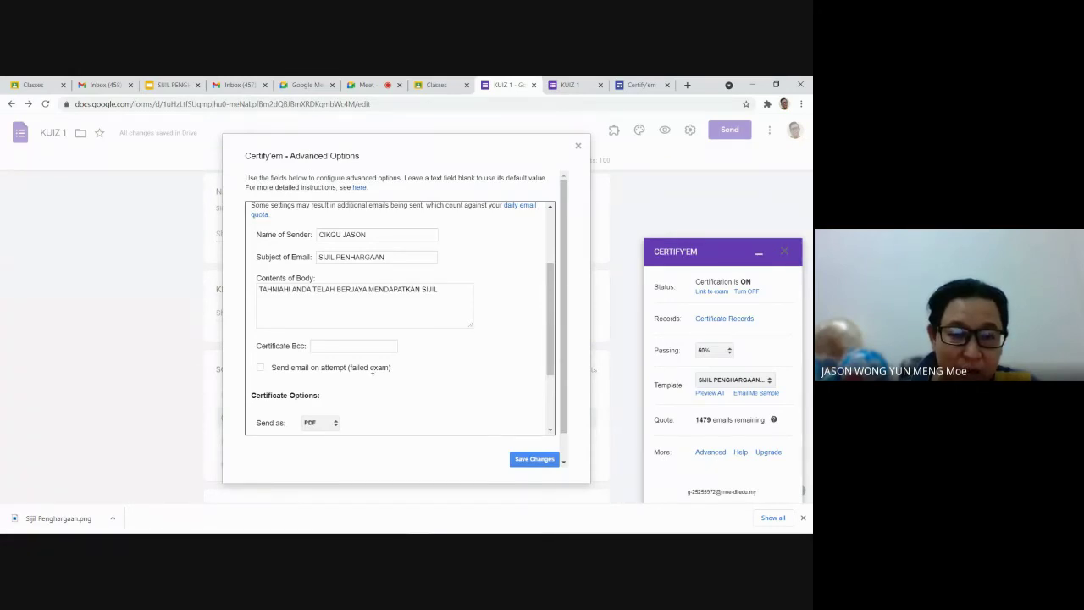
scroll(437, 350, down, 1)
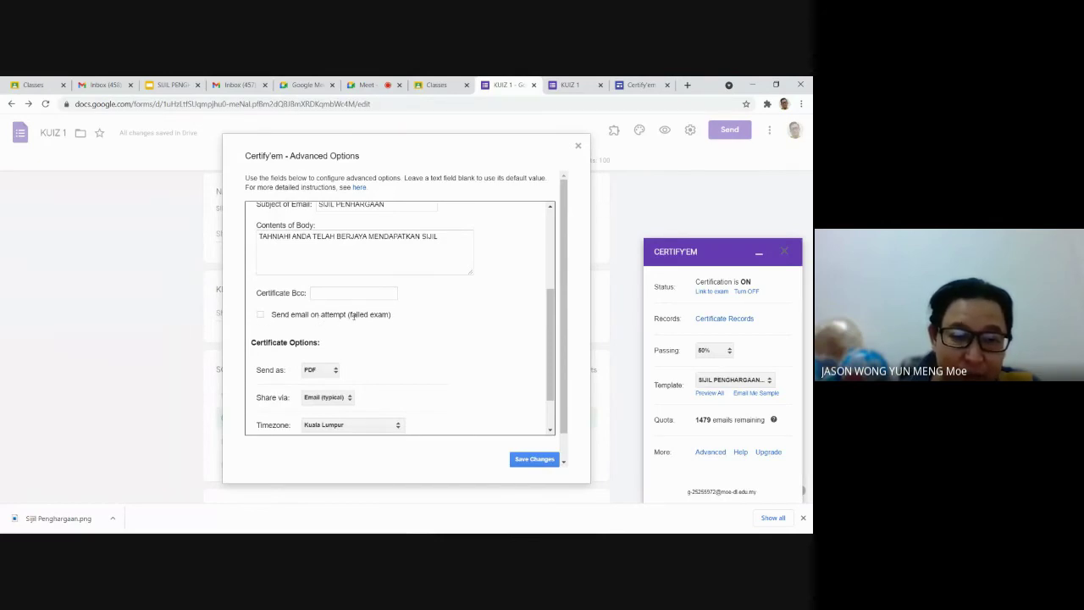
click(261, 314)
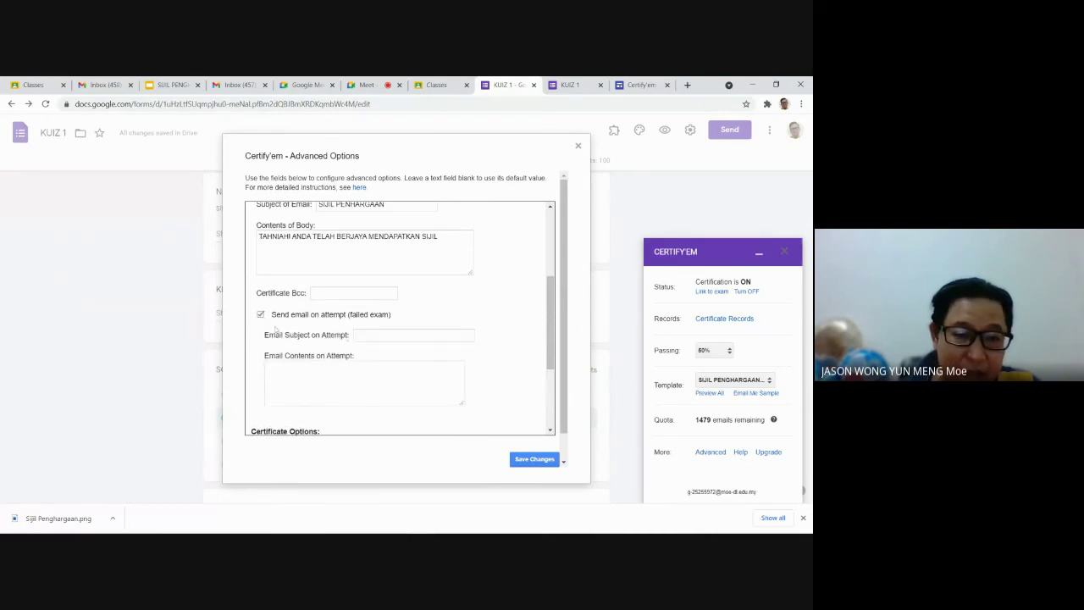
Step: Set the failed-attempt email subject 'TERUSKAN USAHA ANDA' with an encouraging body, and save
click(361, 336)
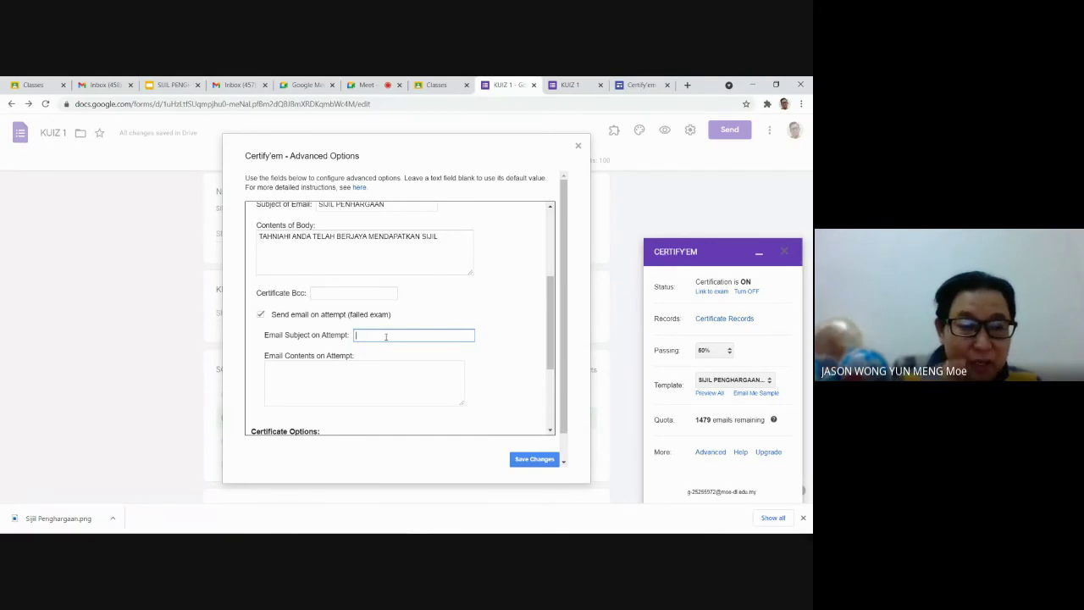
text(TERUS)
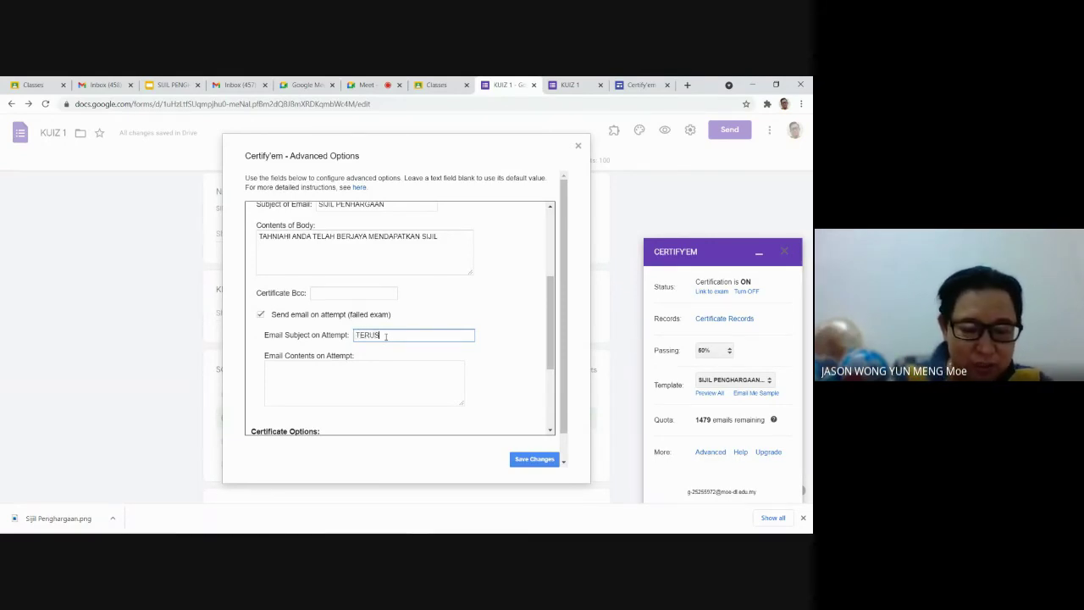
text(KAN USAHA ANDA)
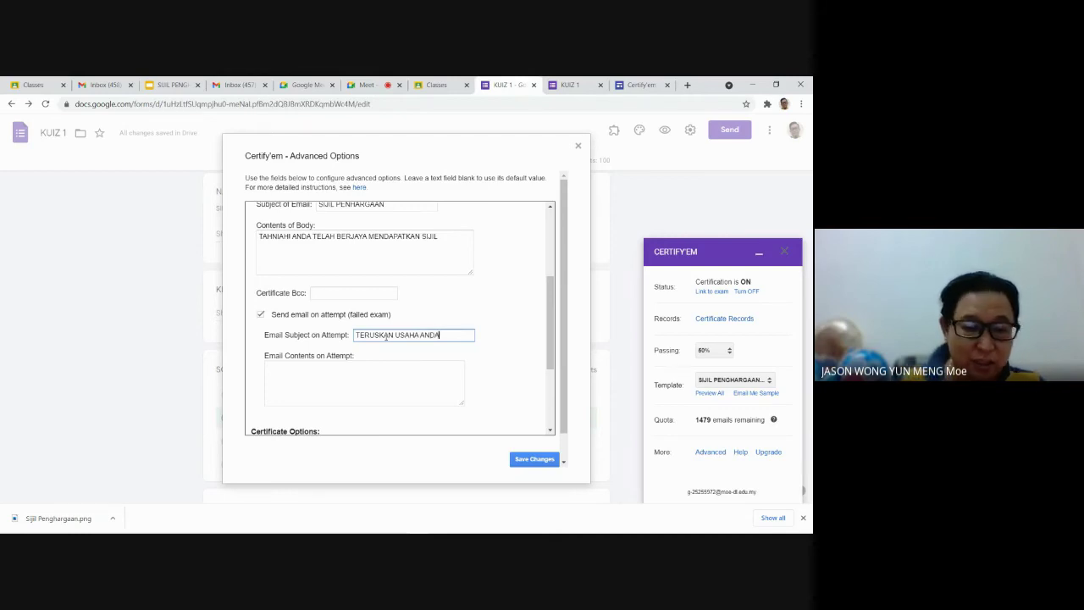
click(355, 375)
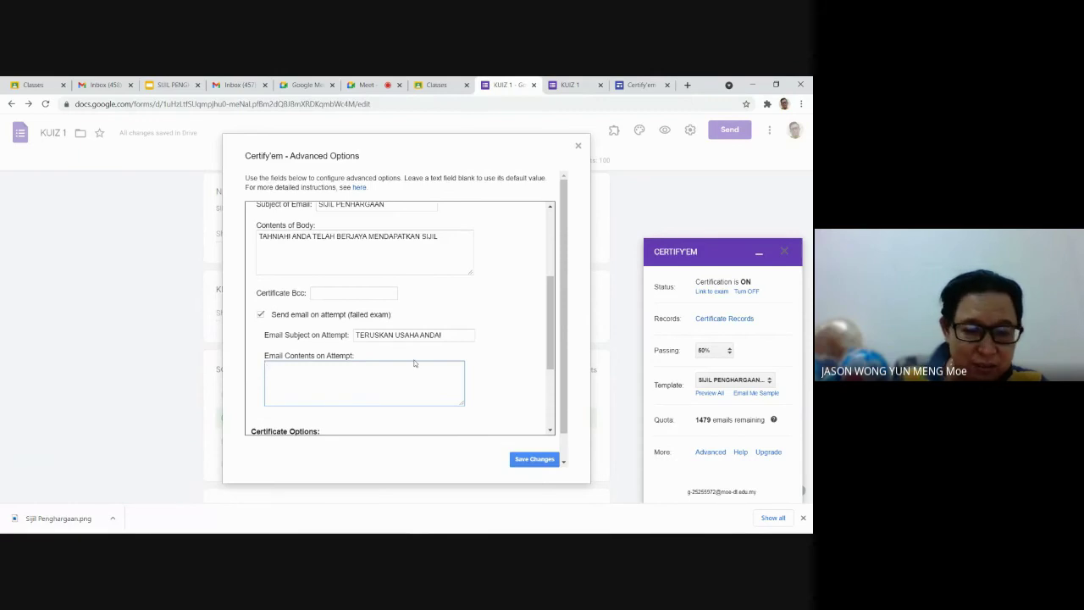
text(WALAUPUN ANDA TIDAK BERJAYA, NAMUN )
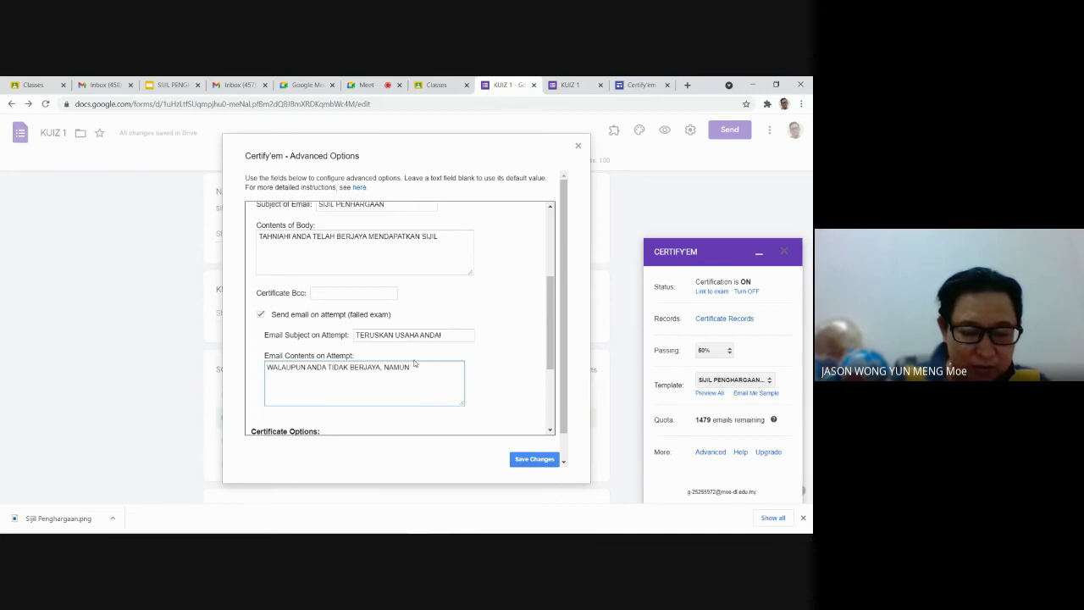
text(TOGETHER)
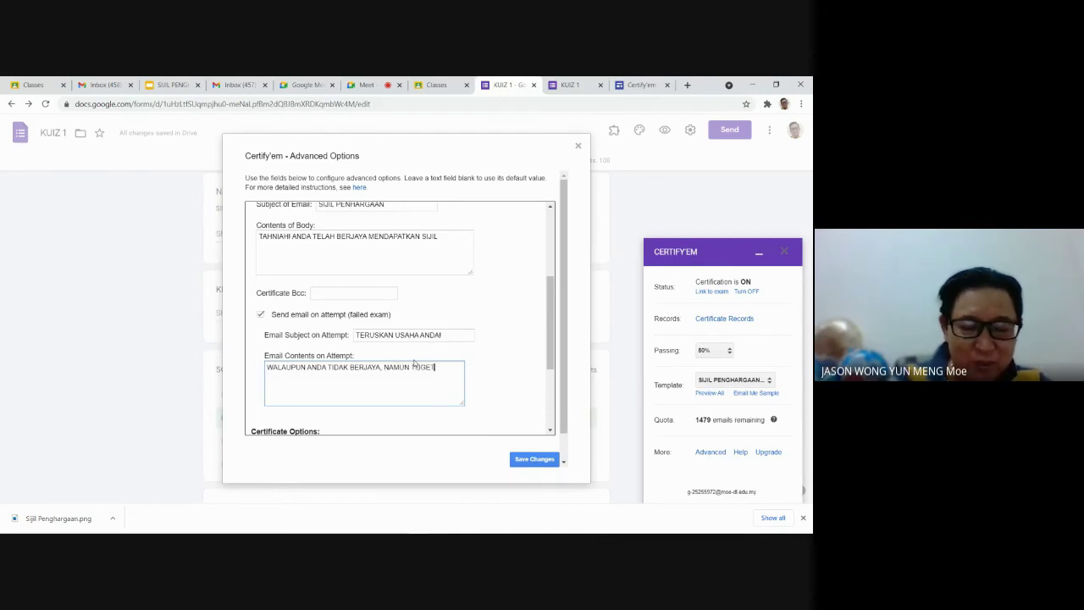
key(BackSpace)
key(BackSpace)
key(BackSpace)
key(BackSpace)
key(BackSpace)
key(BackSpace)
key(BackSpace)
key(BackSpace)
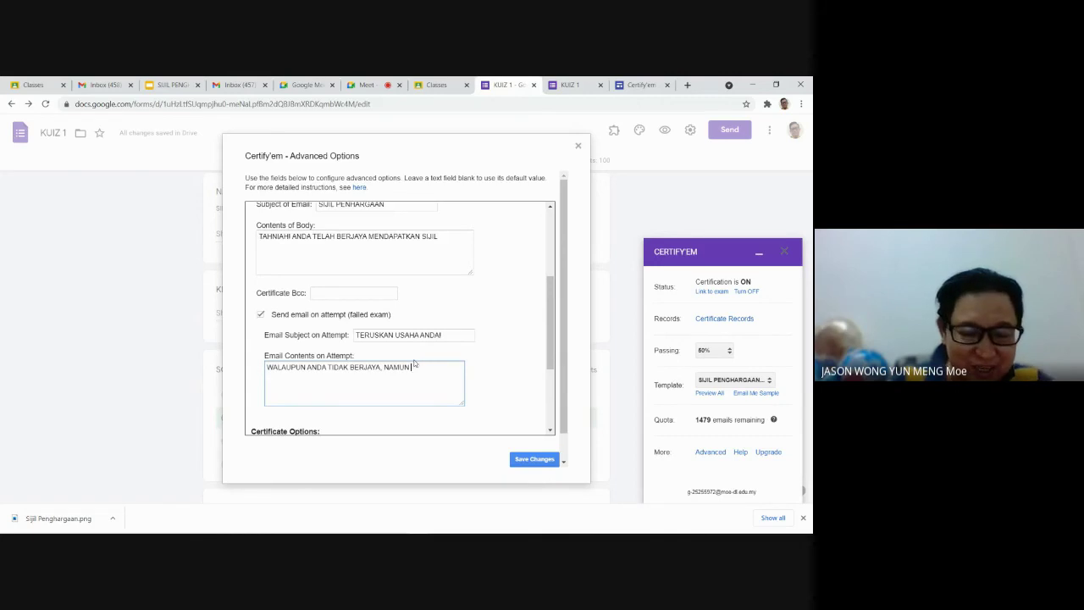
text(TERUSKAN USAHA)
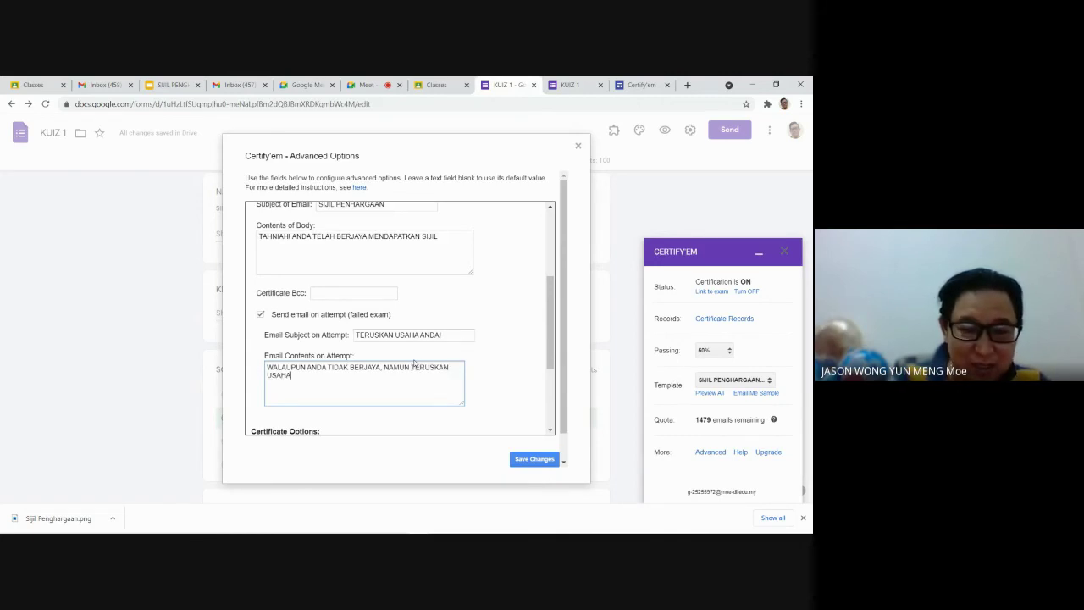
text( ANDA)
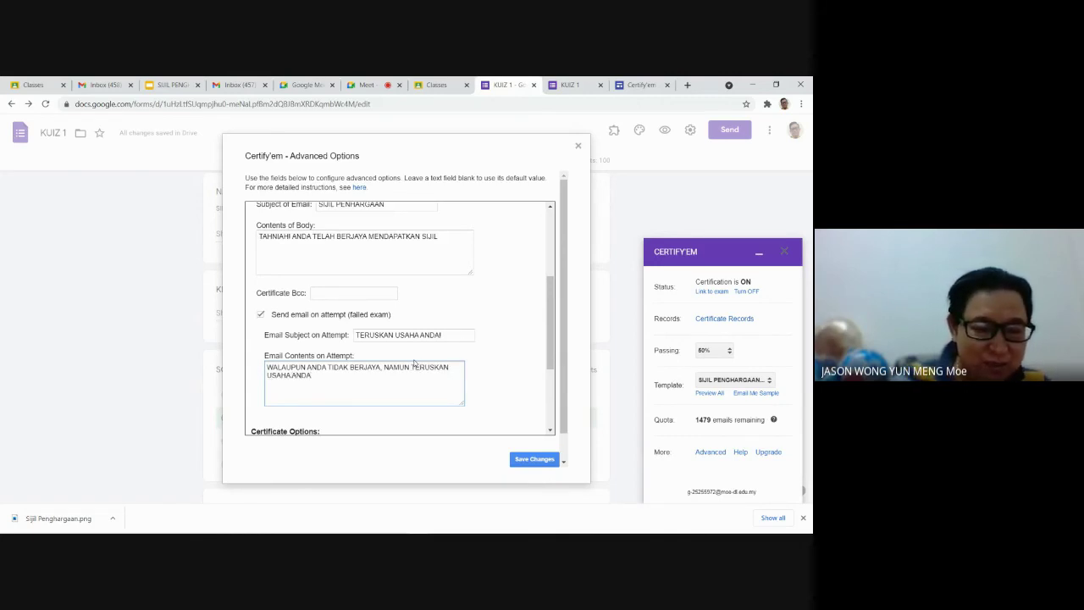
text(!)
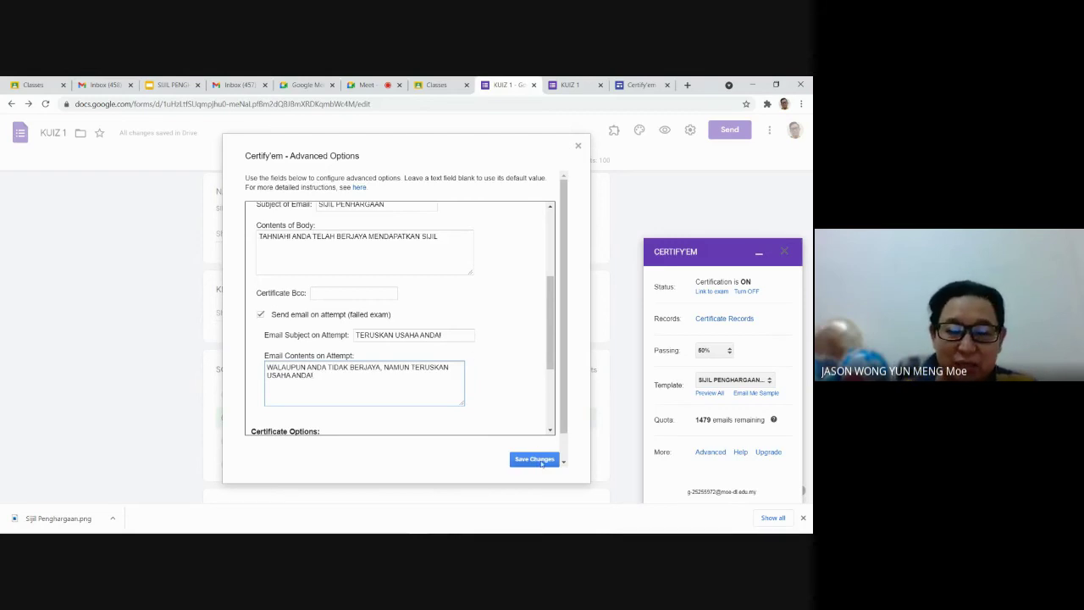
click(540, 461)
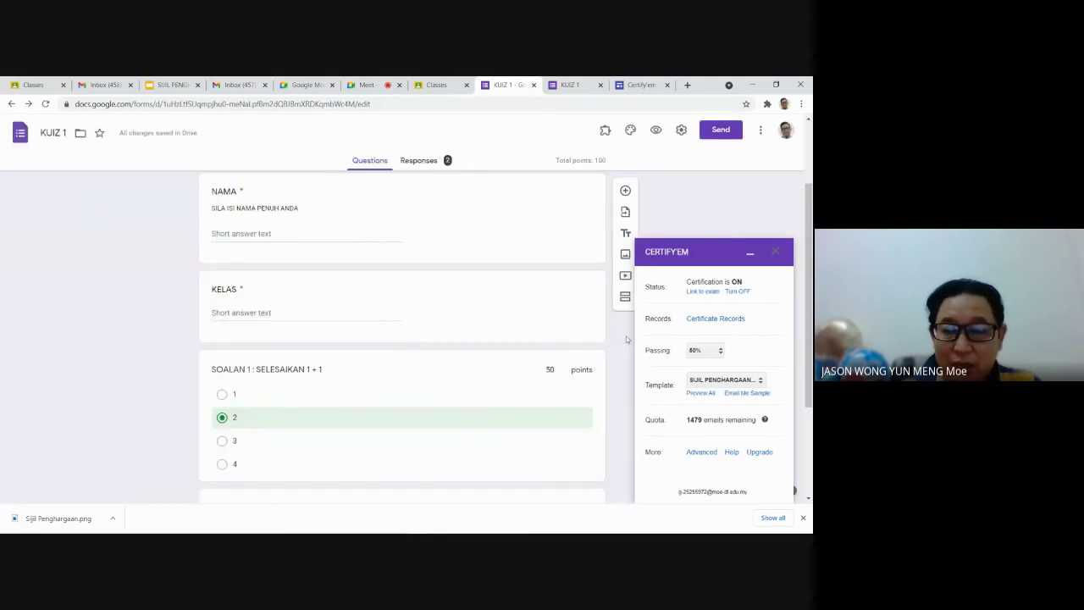
Step: Preview KUIZ 1, enter a test student's name with class 5 GEM, answer 4 to both questions, and submit
click(750, 253)
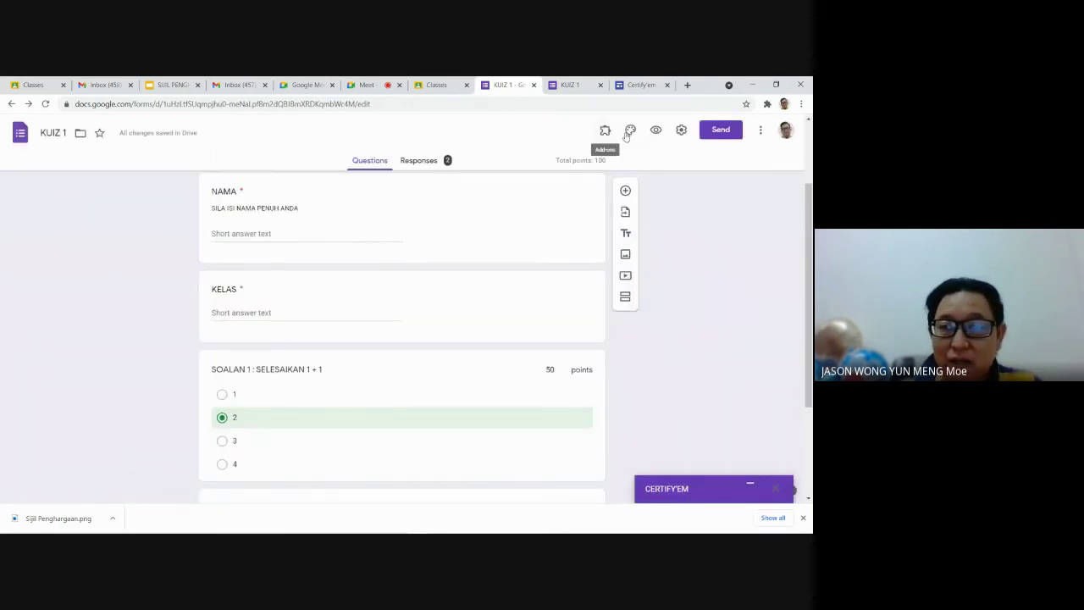
click(657, 132)
click(300, 288)
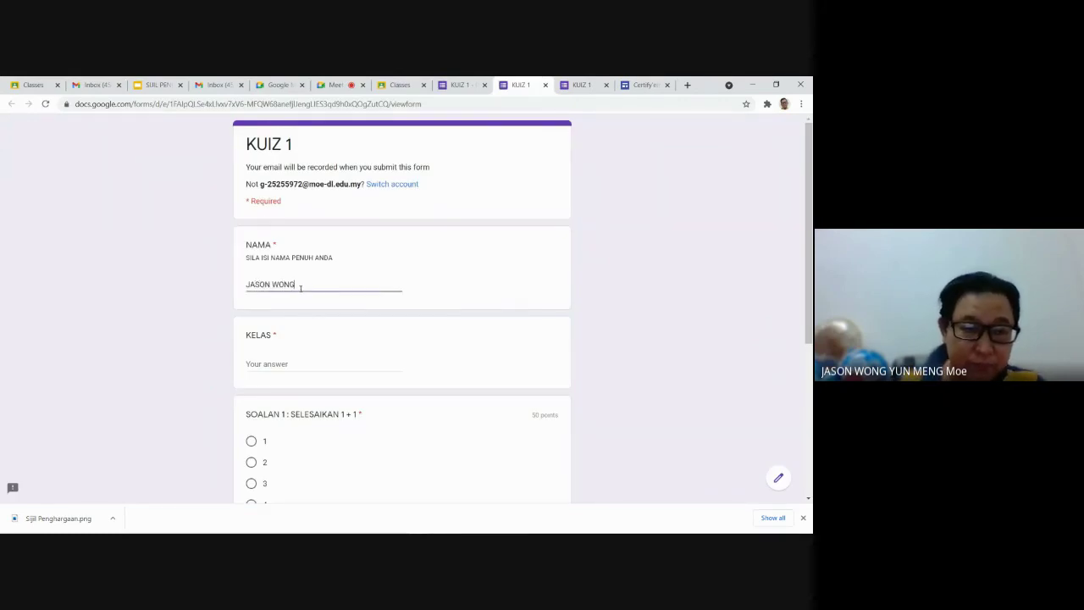
click(249, 364)
text(5 GEM)
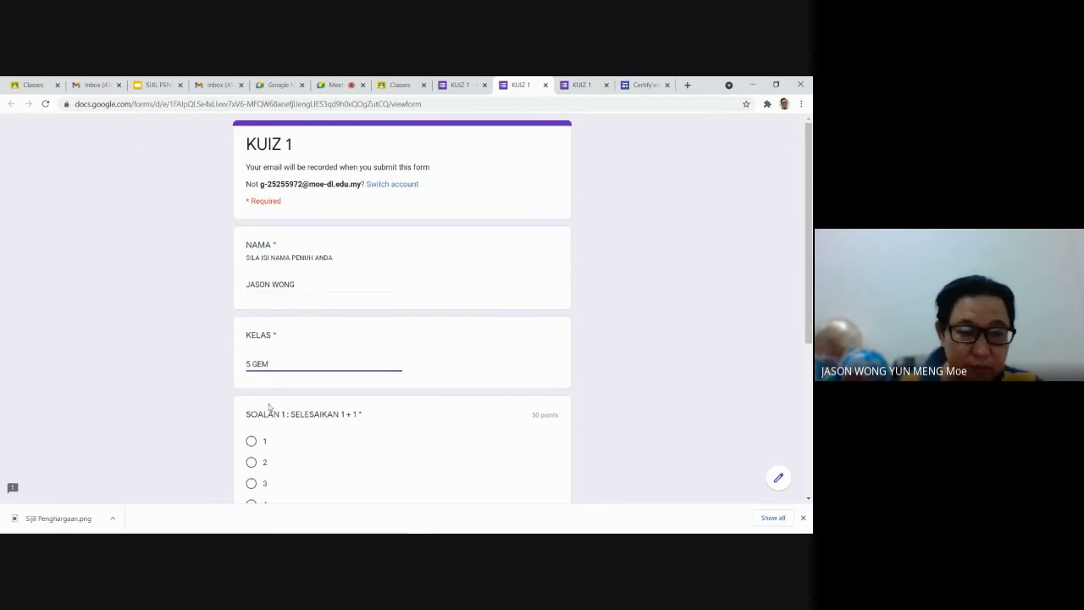
scroll(254, 356, down, 3)
click(251, 292)
click(250, 432)
click(266, 472)
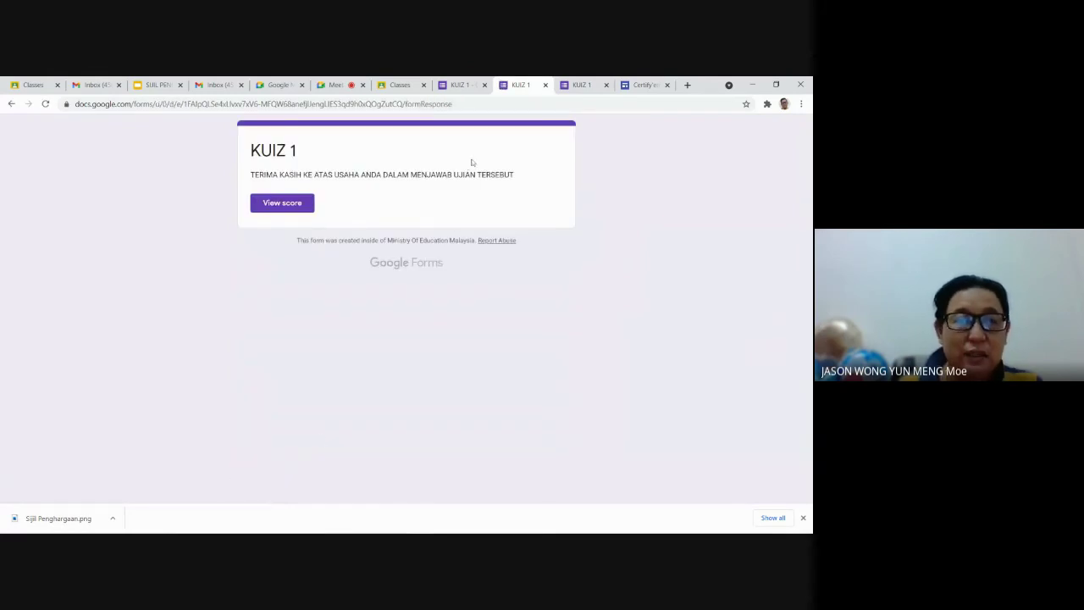
Step: Reload the Gmail inbox and open the new TERUSKAN USAHA ANDA! email
click(88, 84)
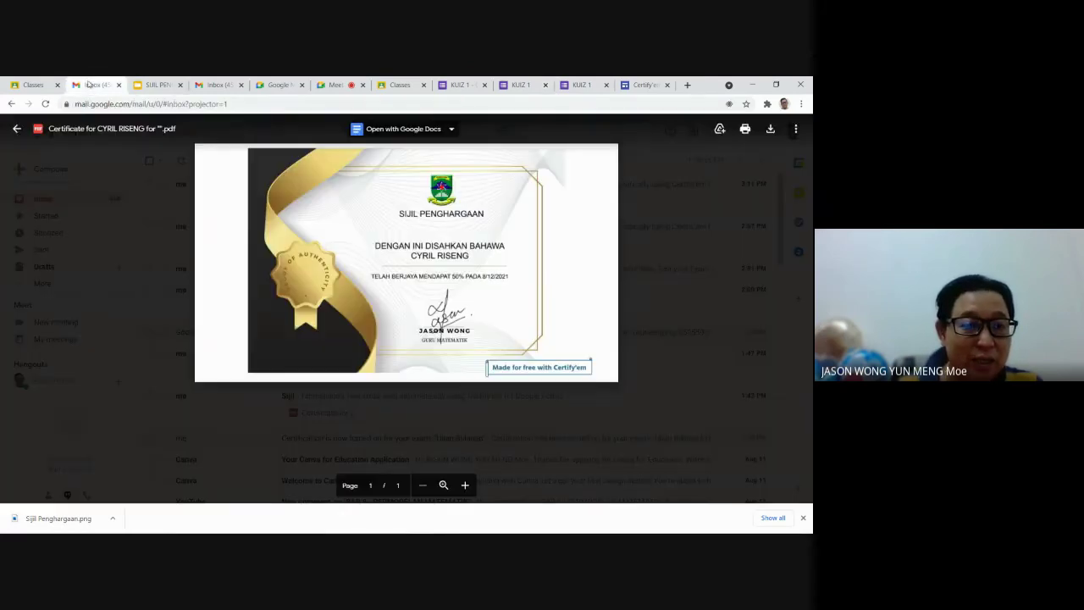
click(686, 213)
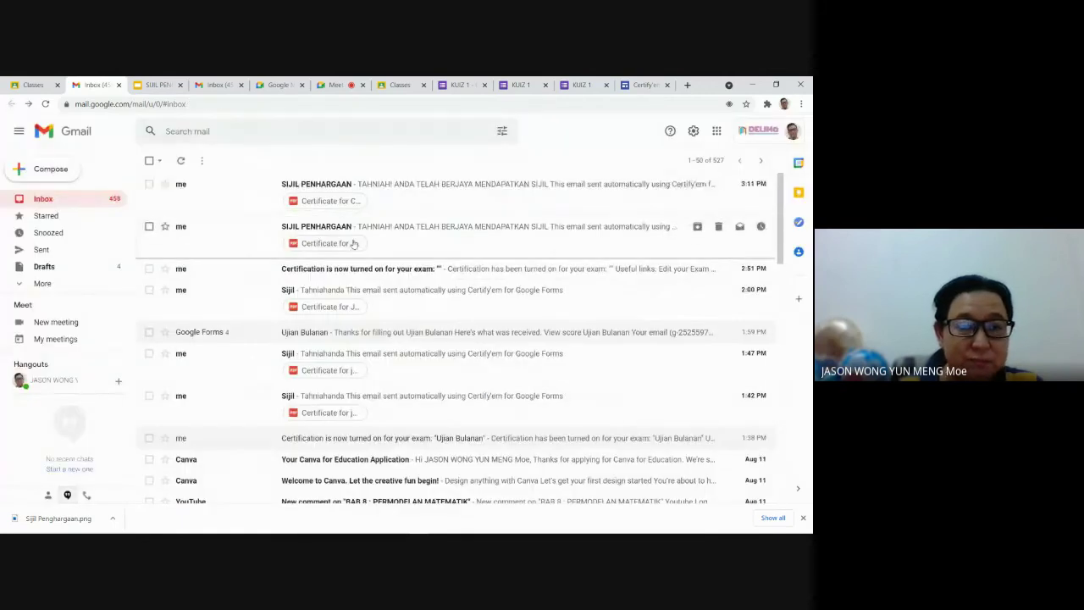
key(Return)
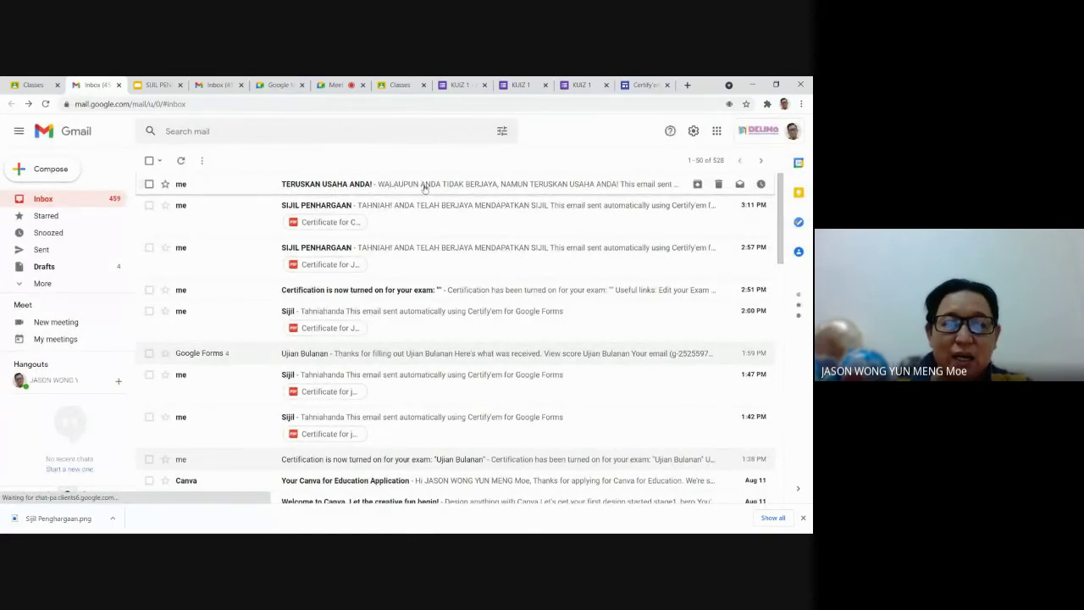
click(469, 184)
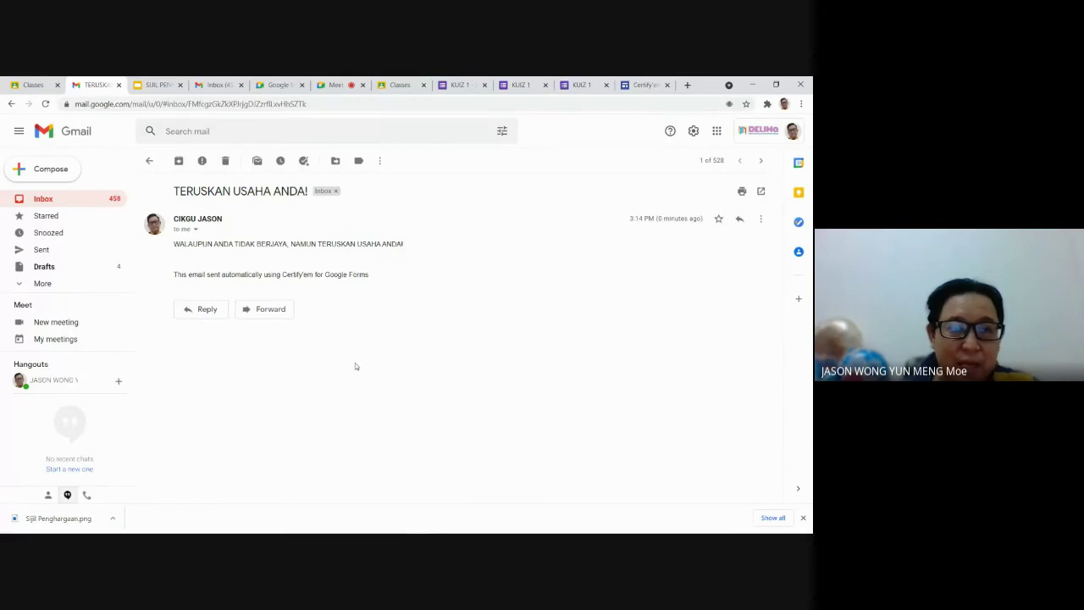
Step: Return to the Meet call and toggle the camera off and back on
click(332, 85)
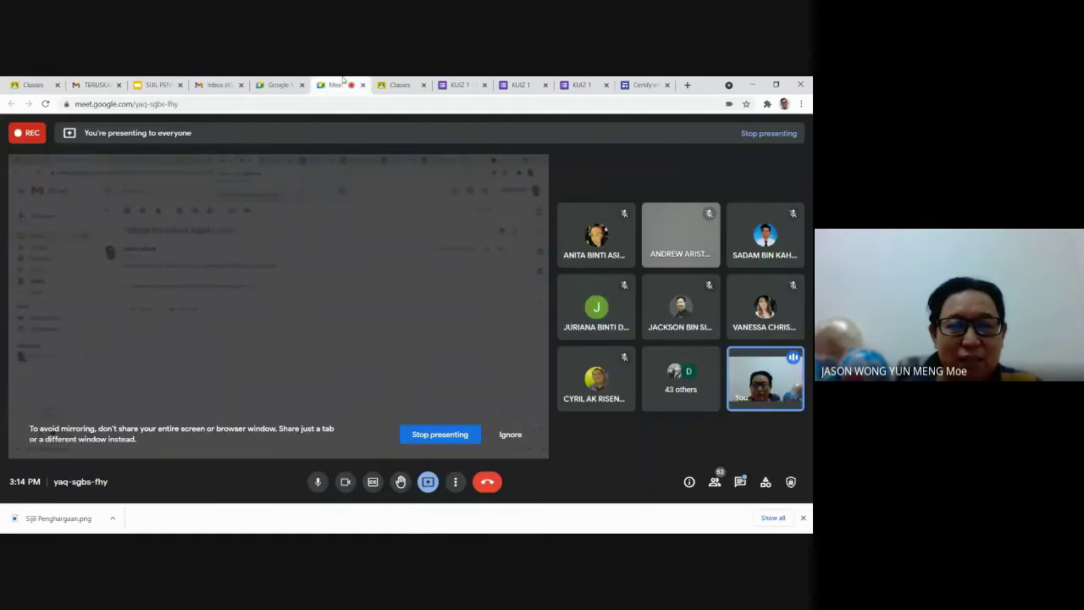
key(ctrl+e)
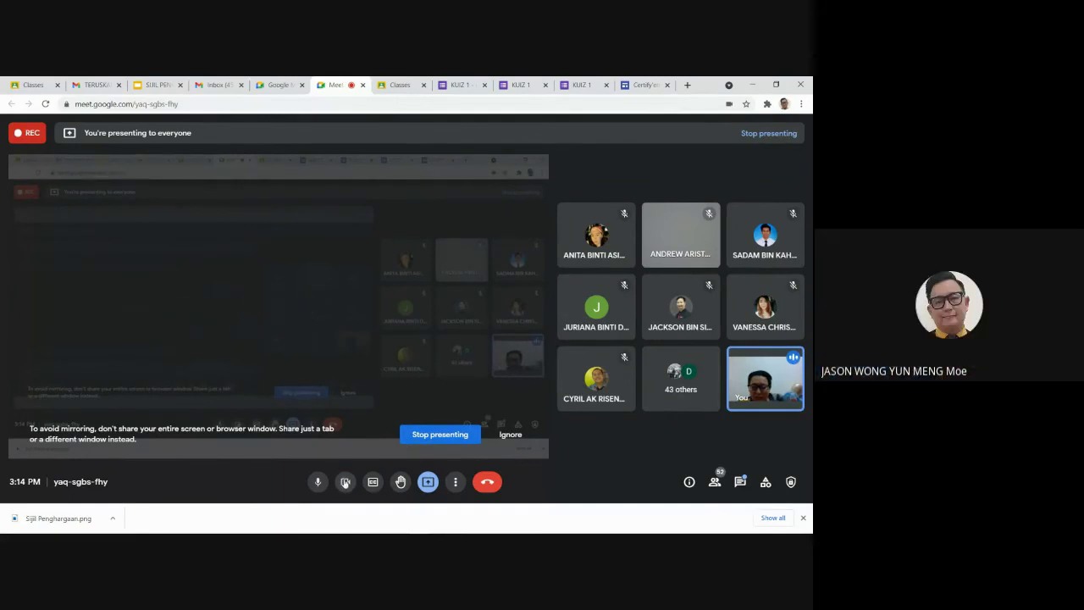
key(ctrl+e)
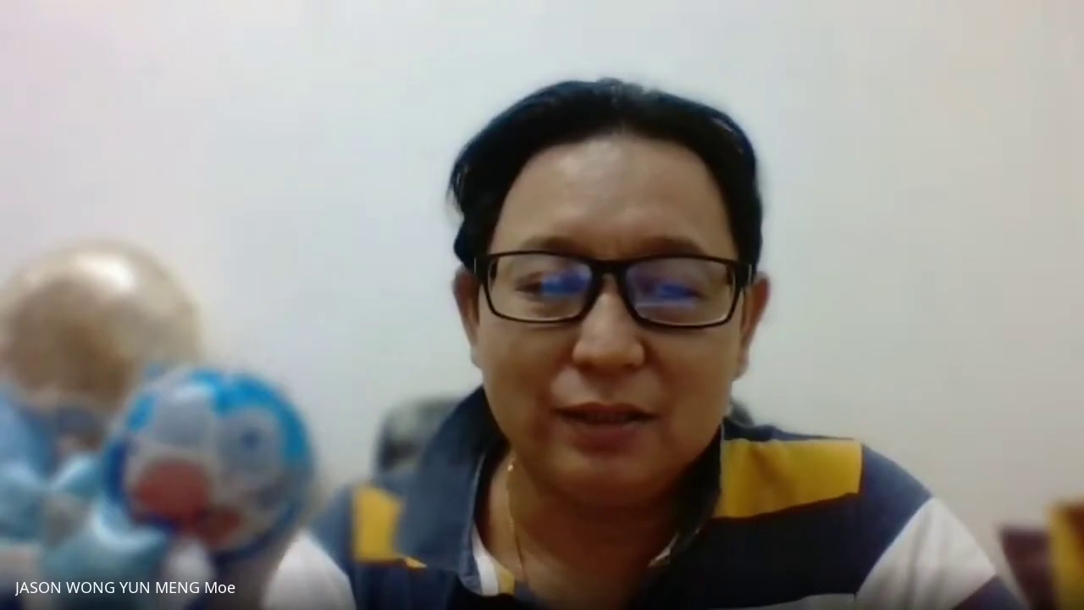
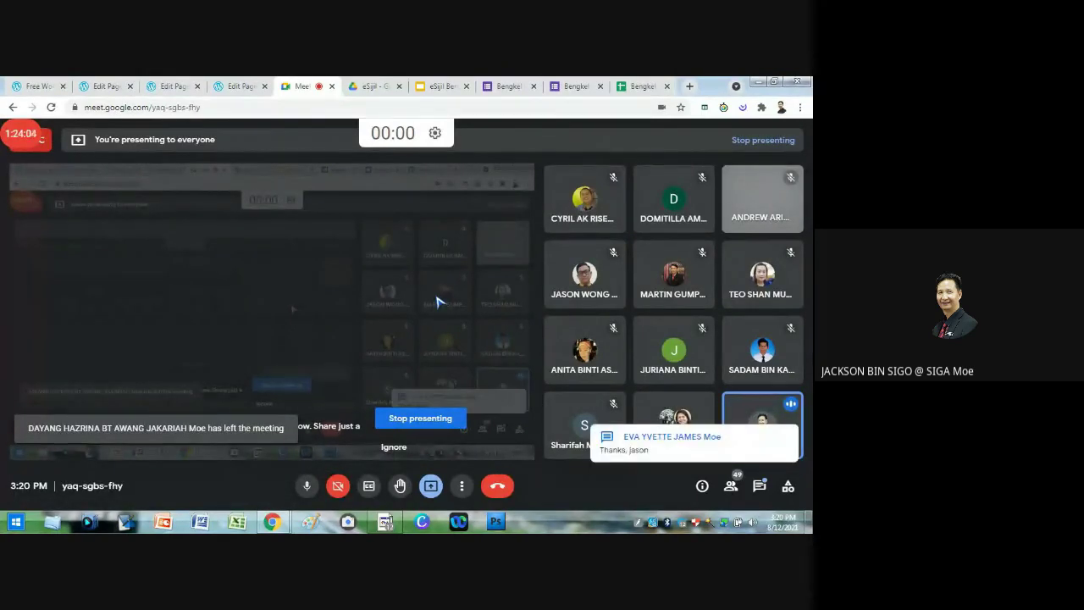
Step: Create a new blank Google Sheets spreadsheet from the eSijil folder in Drive
mouse_move(350, 298)
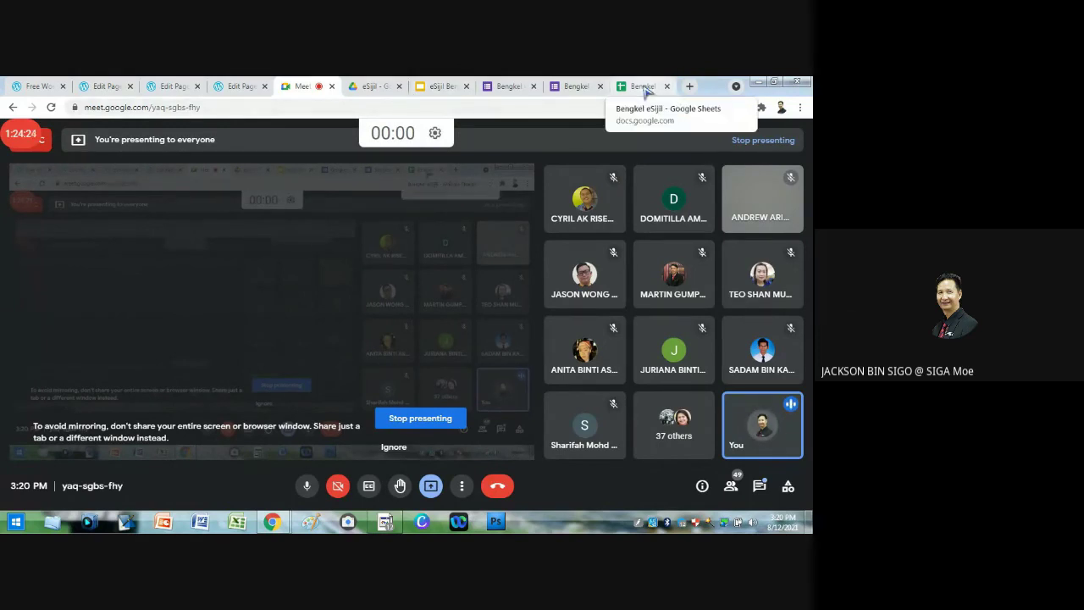
click(371, 88)
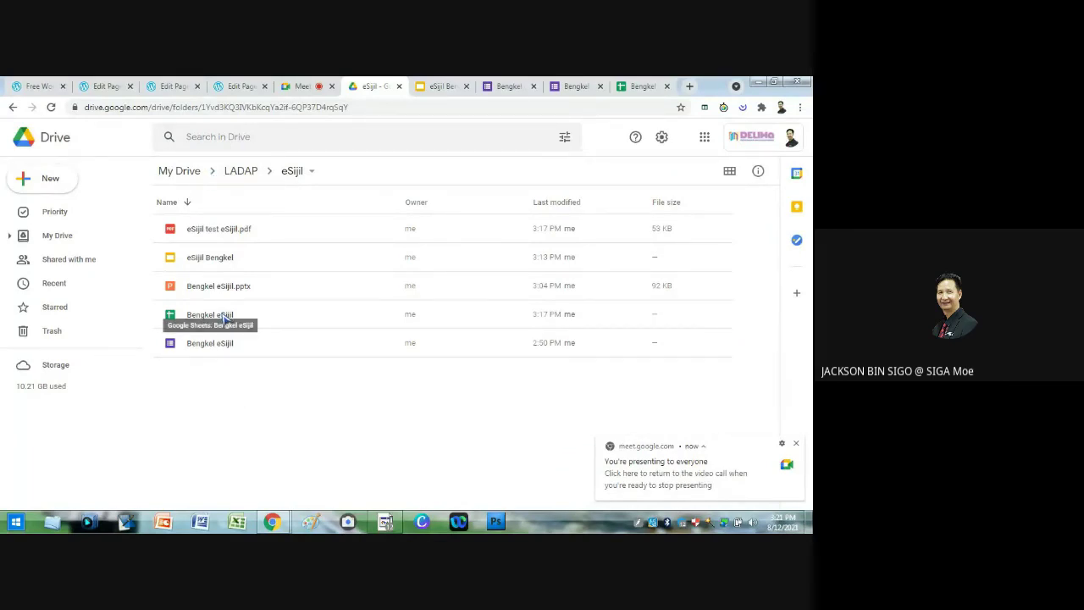
click(52, 181)
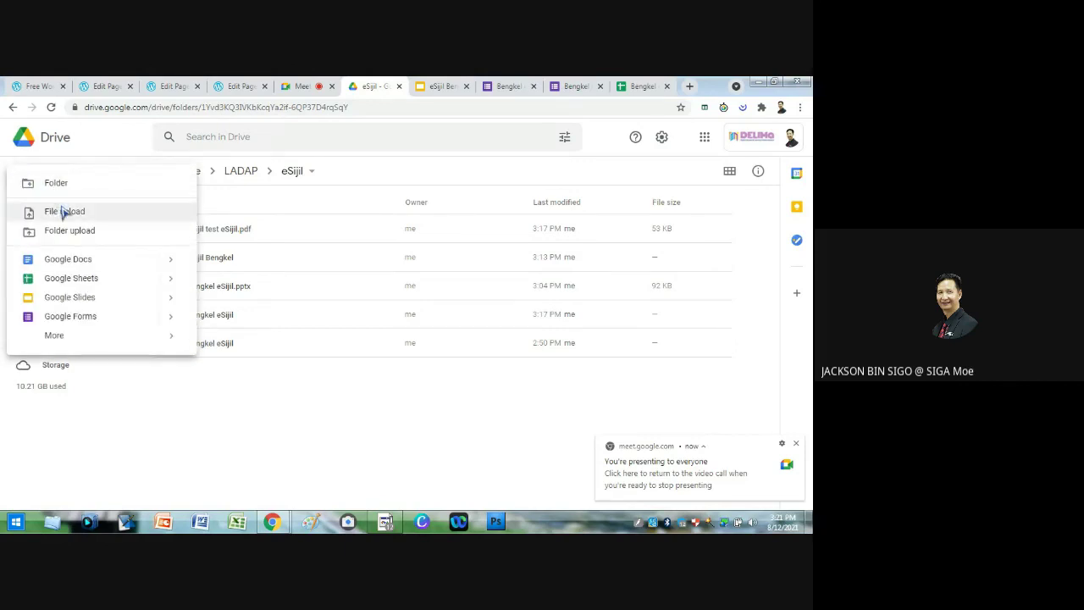
click(110, 279)
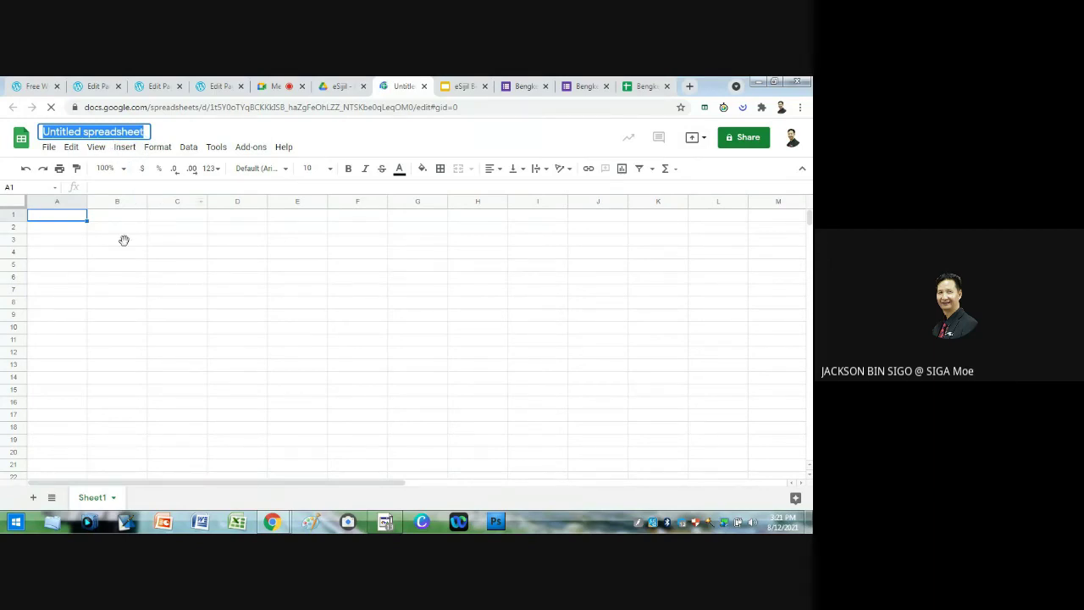
click(646, 89)
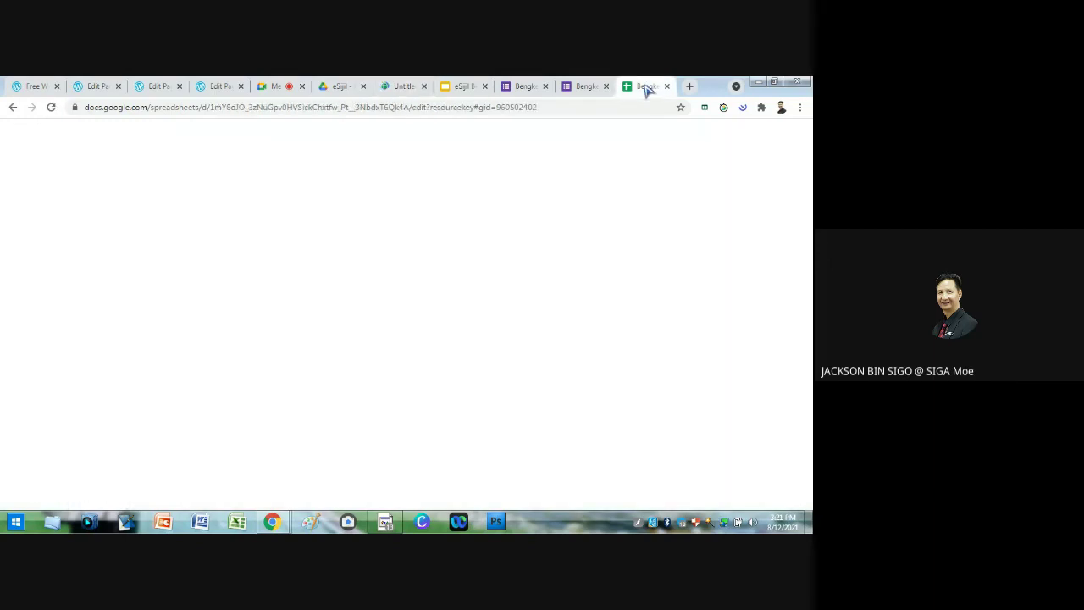
Step: Rename the untitled spreadsheet to 'Sijil Penyertaan eSijil'
click(403, 88)
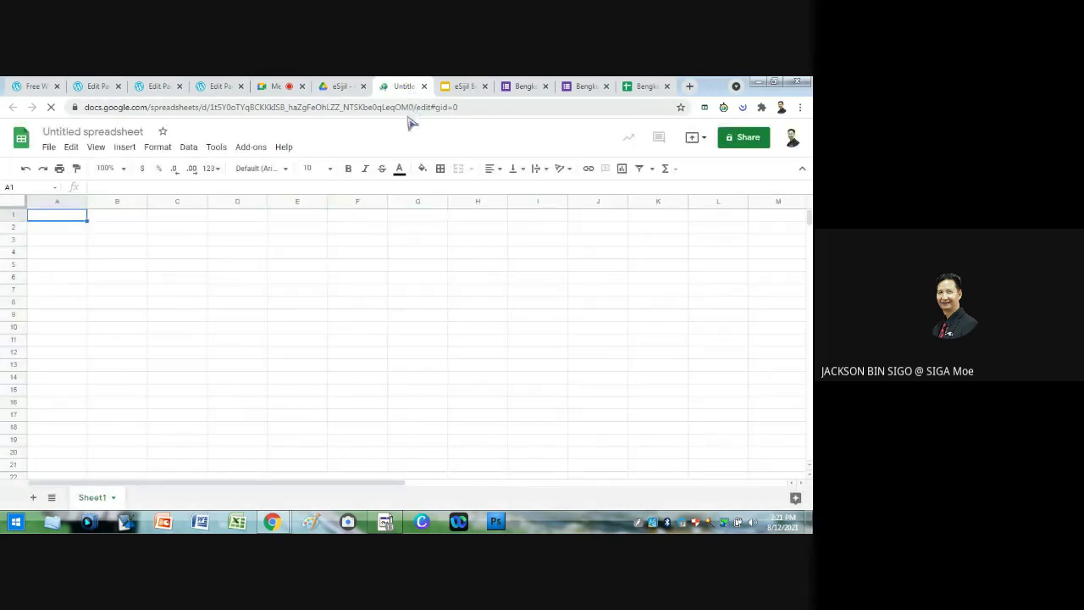
click(90, 136)
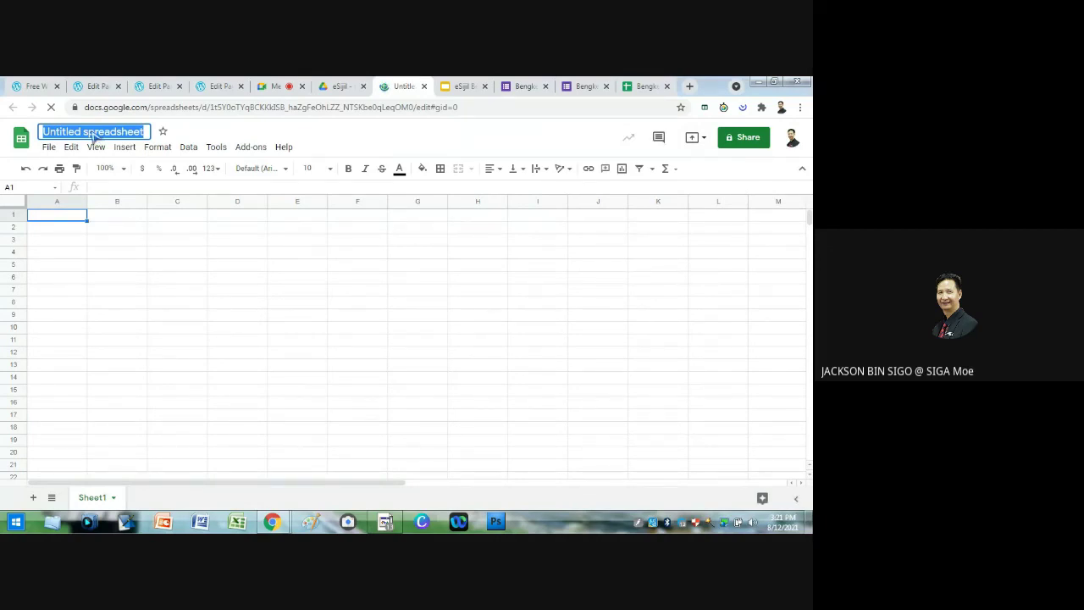
text(Sijil)
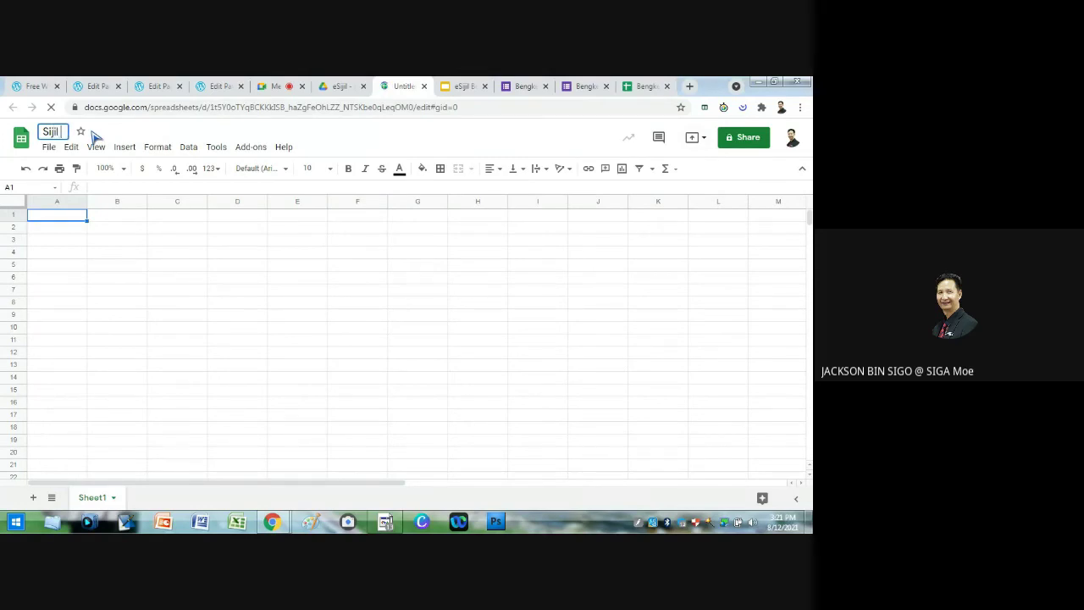
text( Penyertaan eSijil)
click(118, 218)
Step: Enter the headers NAMA PENUH, EMAIL and KELAS in cells B1, C1 and D1
text(NAMA)
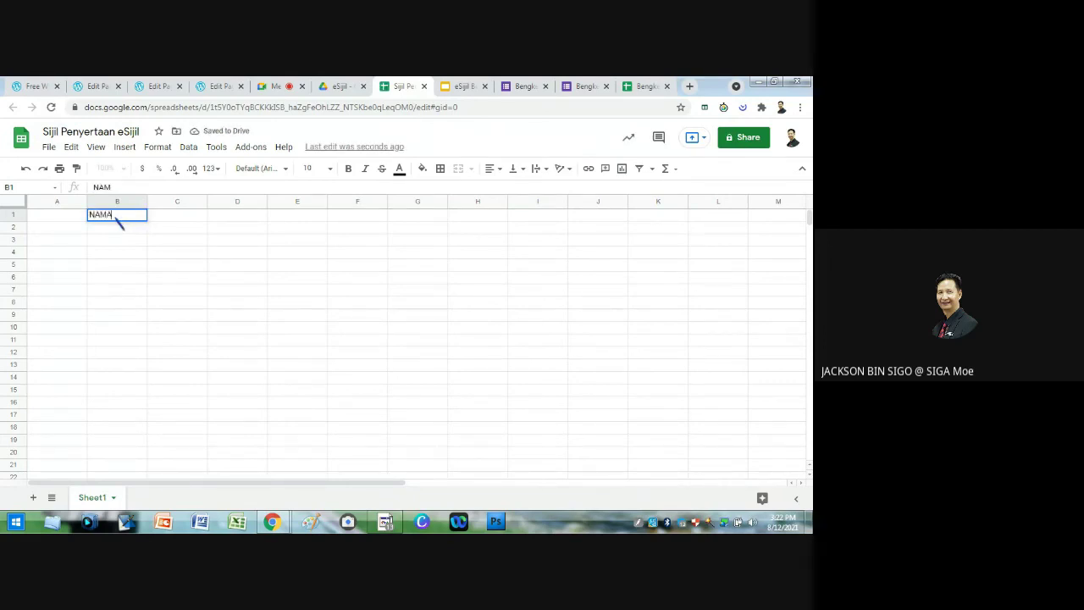
text( NUH)
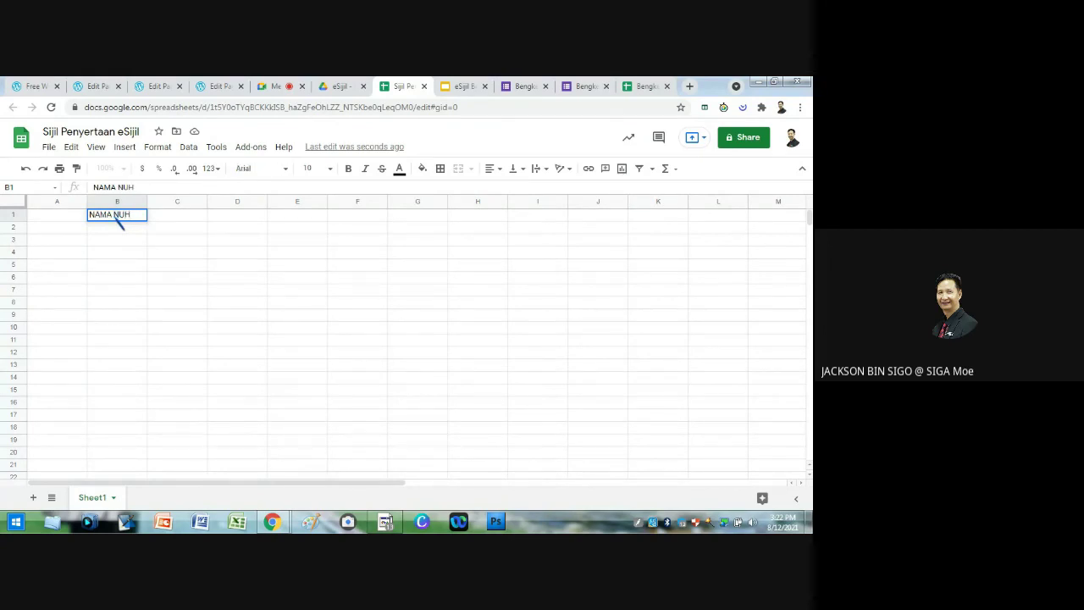
key(BackSpace)
key(BackSpace)
click(178, 220)
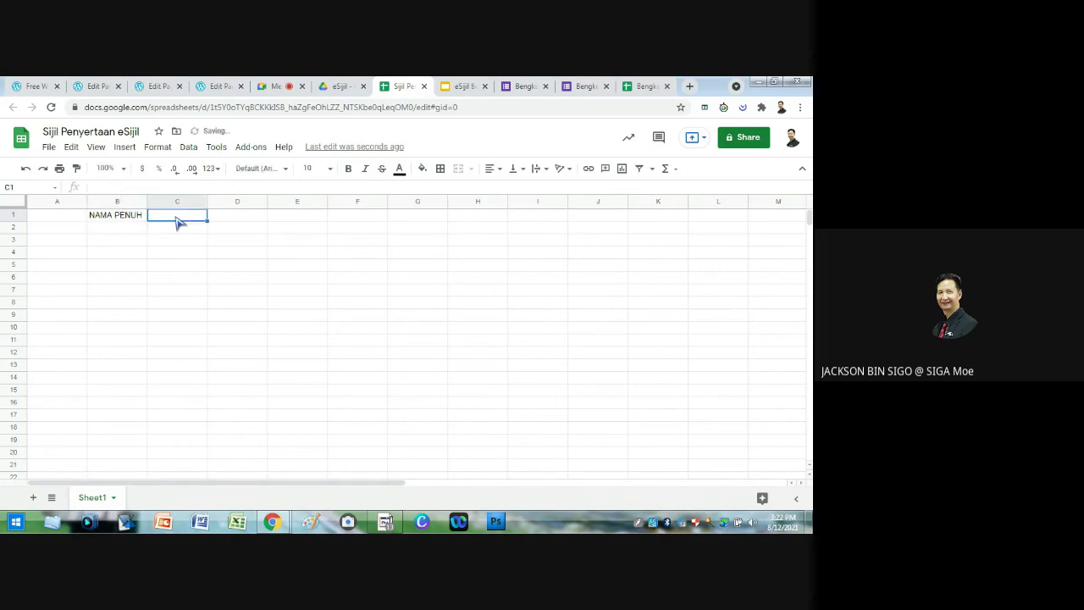
text(EMAIL)
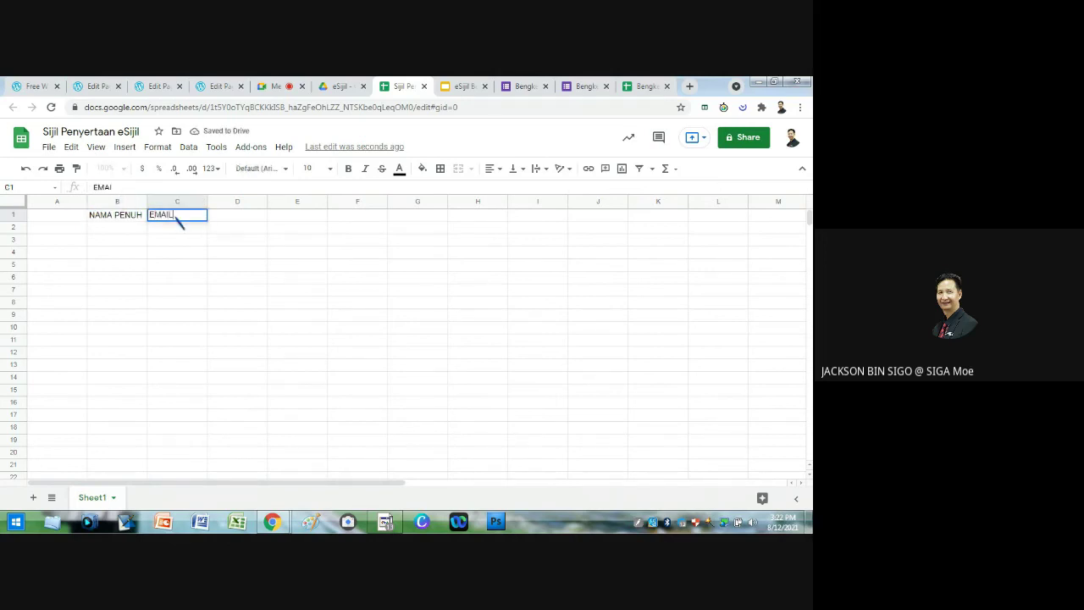
click(248, 220)
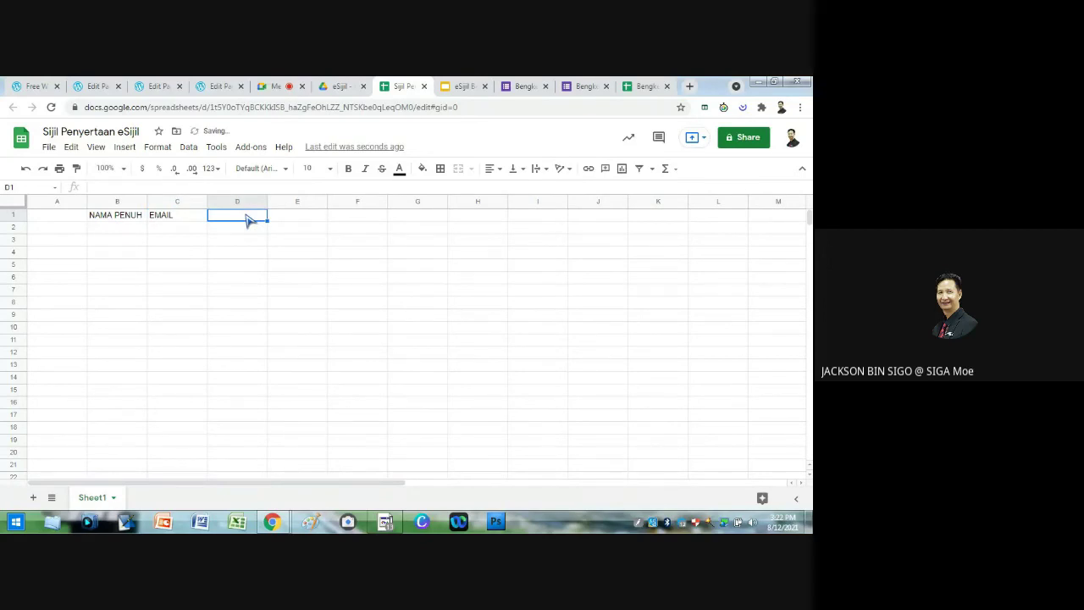
text(KELAS)
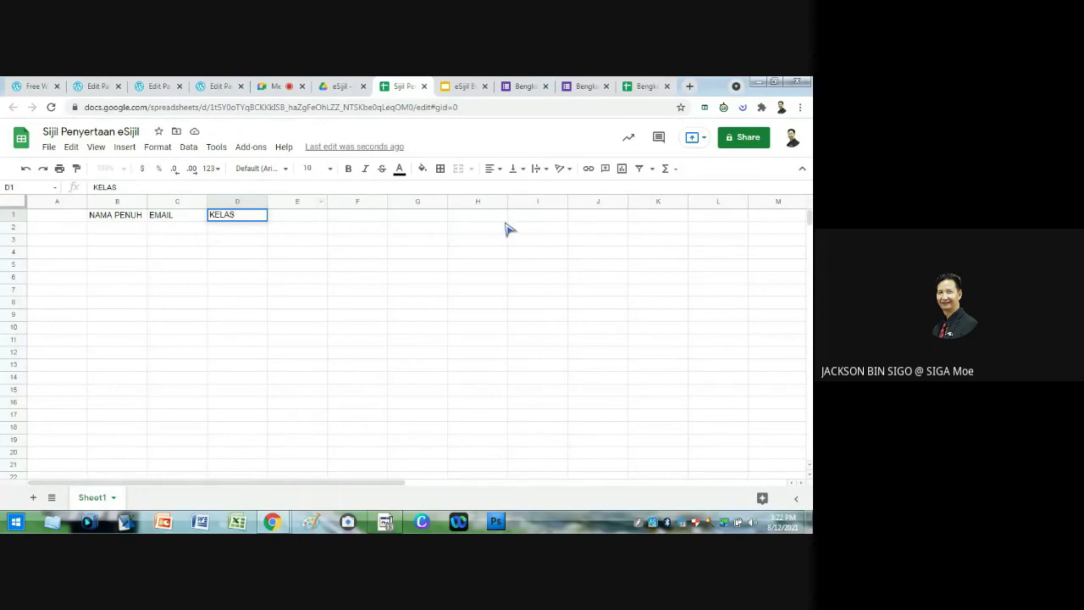
click(212, 268)
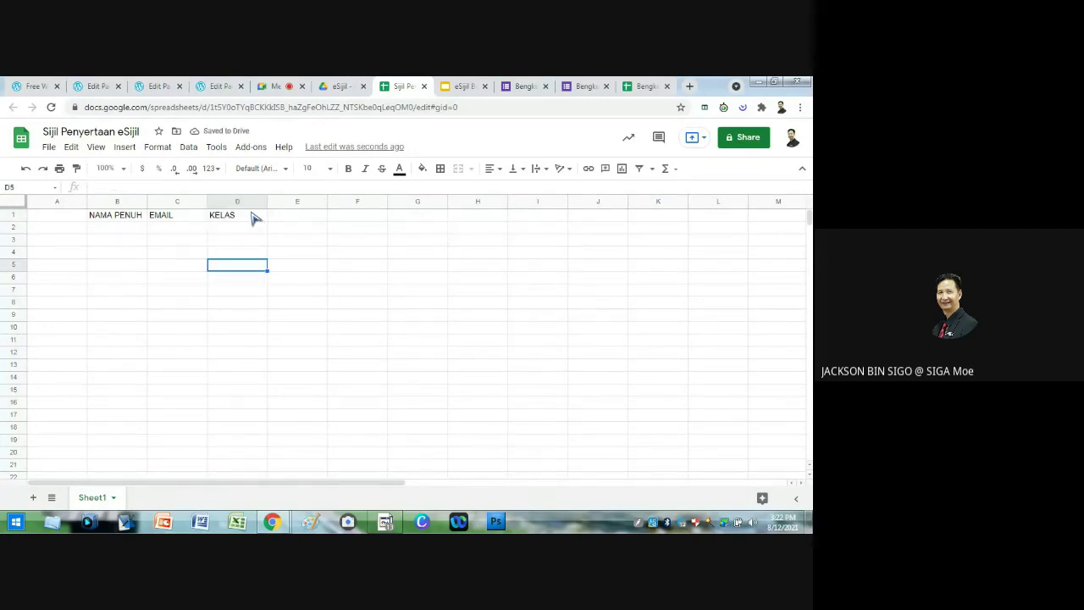
click(257, 149)
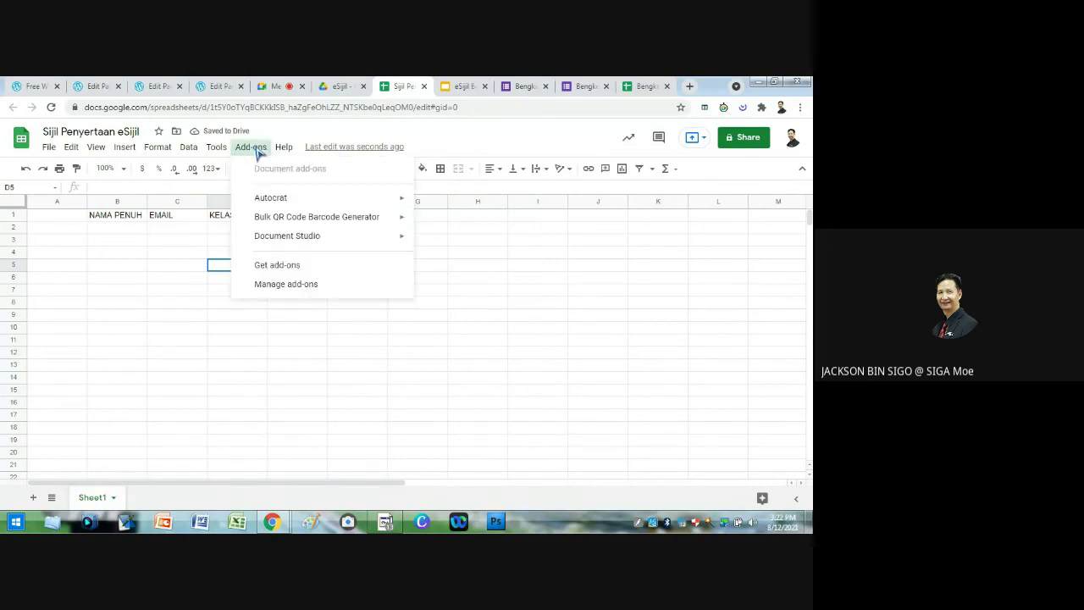
Step: Launch the Autocrat add-on from the Add-ons menu
mouse_move(283, 202)
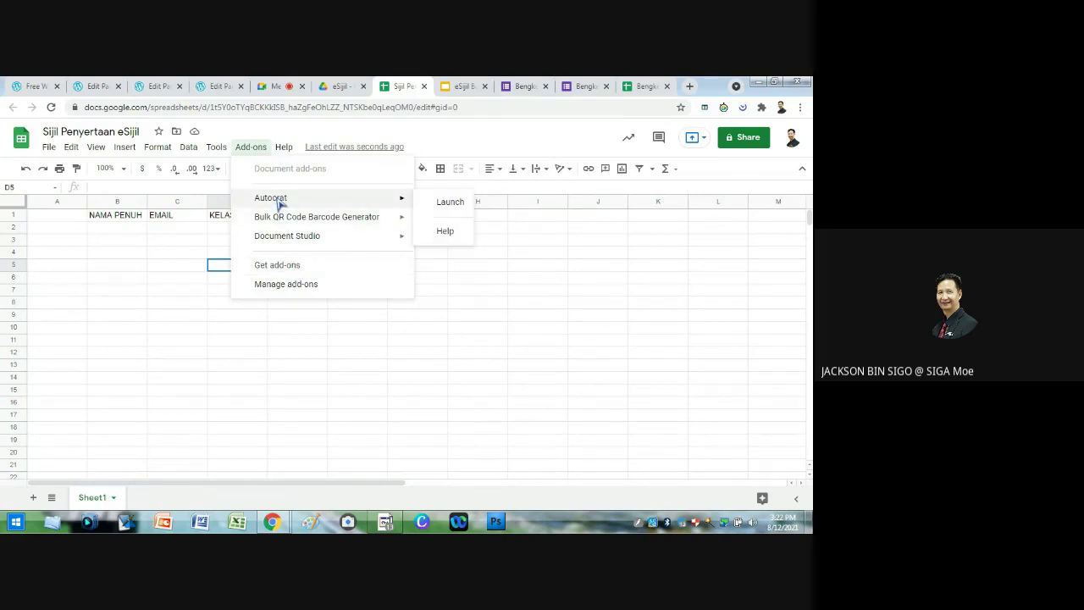
click(451, 202)
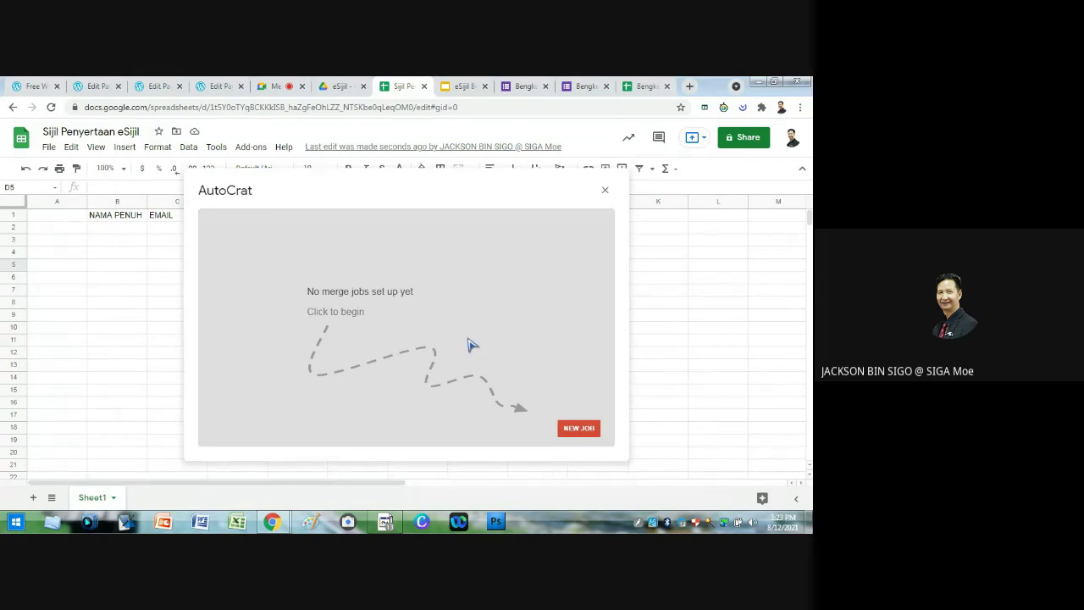
Step: Create a new AutoCrat job named 'Bengkel eSijil Peserta' and continue to template selection
click(584, 431)
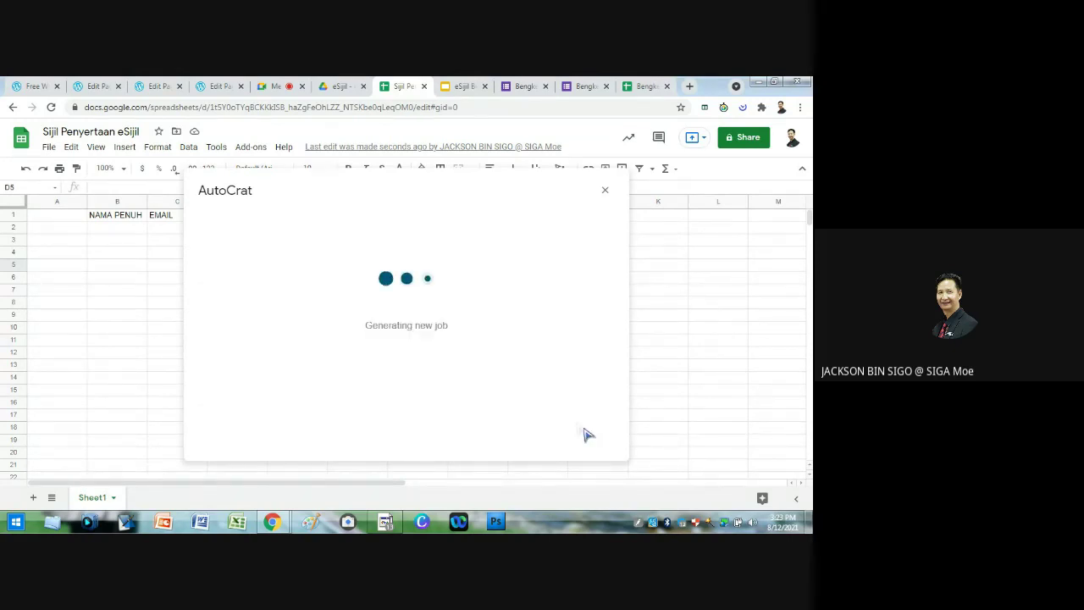
click(286, 271)
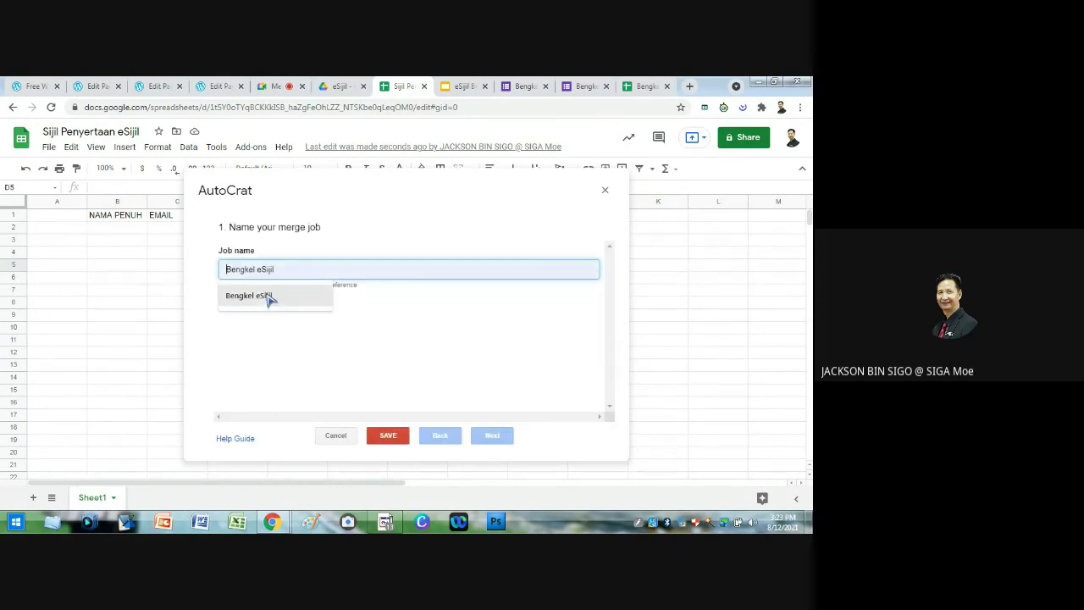
click(267, 298)
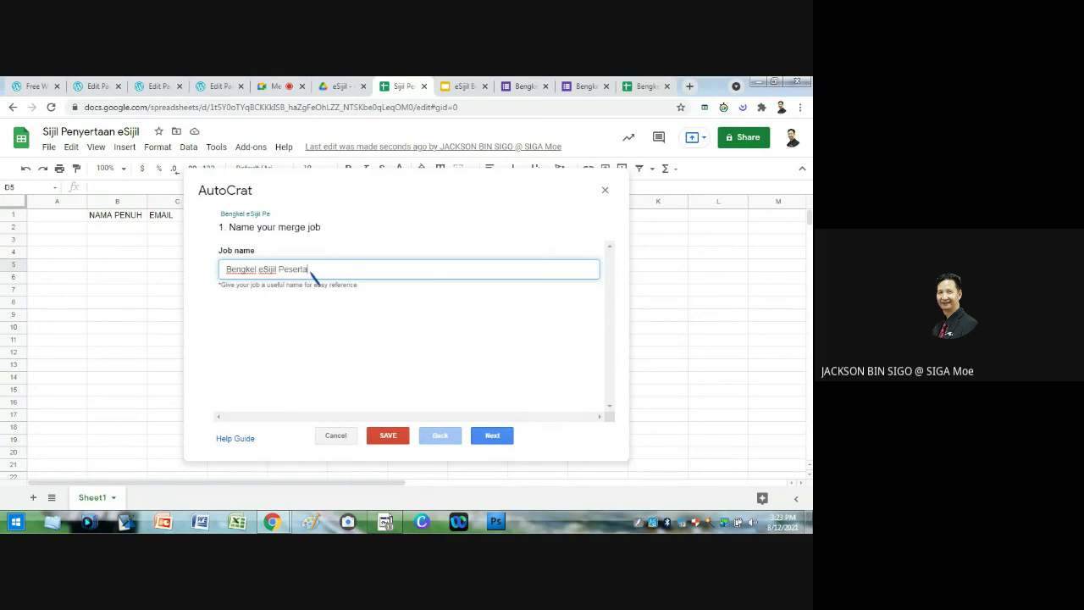
click(493, 435)
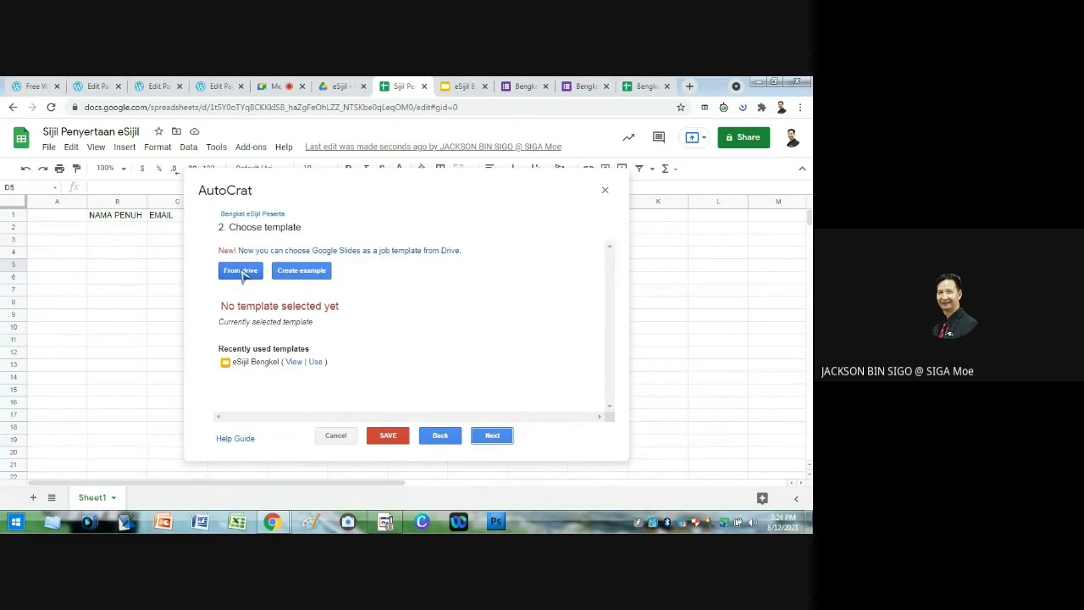
Step: Use the recent eSijil Bengkel template for the job and proceed to data mapping
click(316, 365)
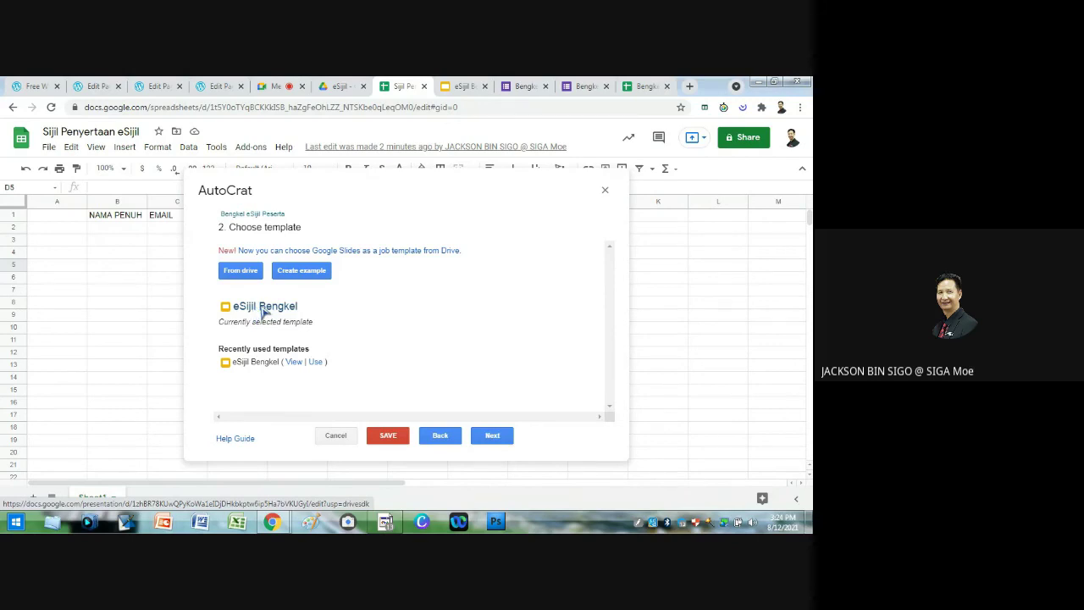
click(494, 436)
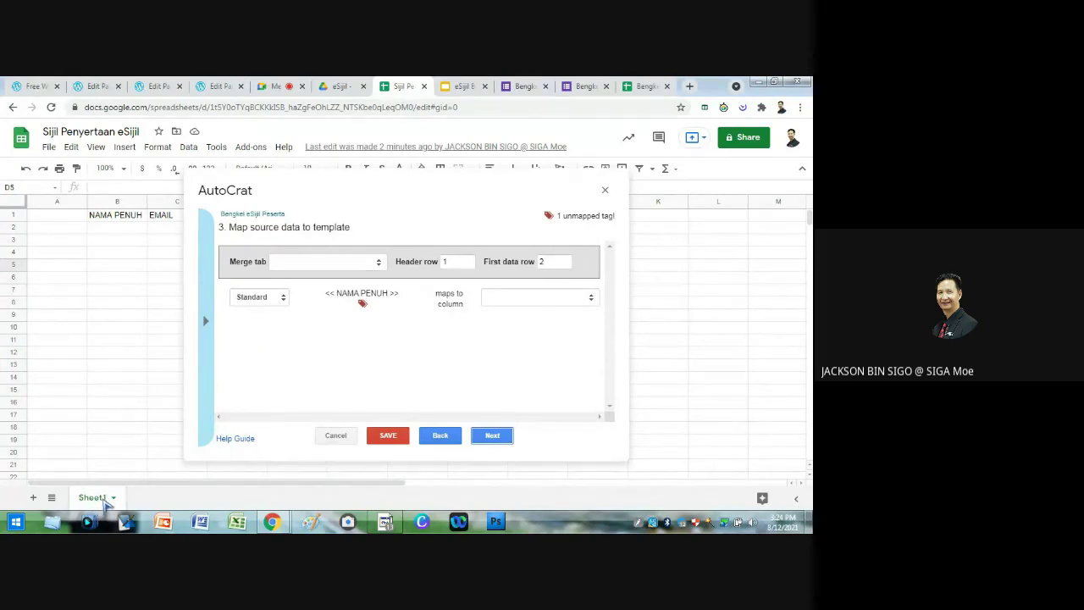
click(354, 265)
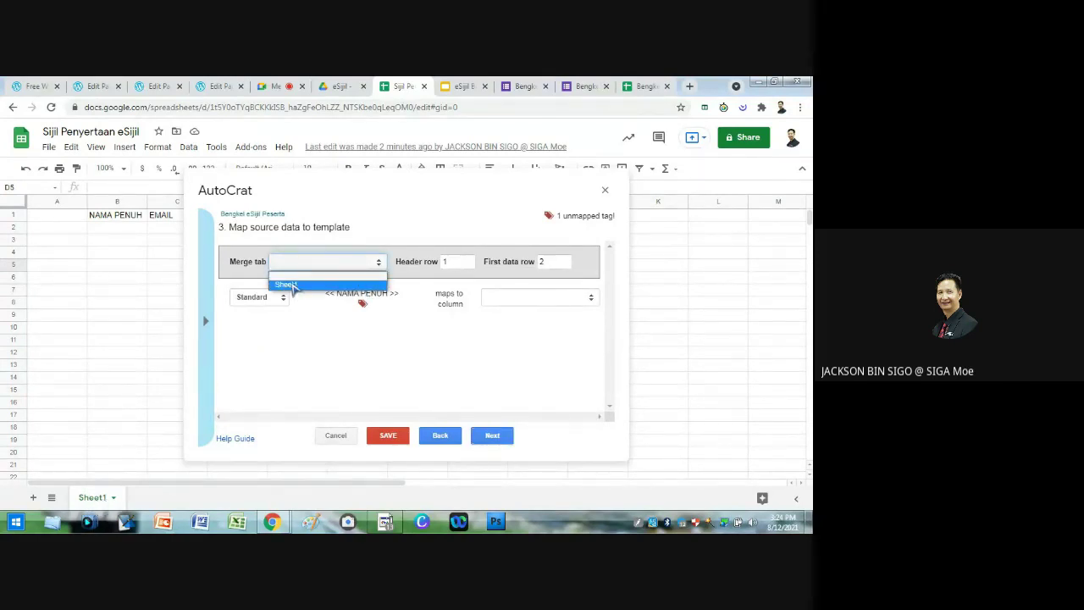
Step: Merge from Sheet1 with the NAMA PENUH tag mapped to the NAMA PENUH column
click(294, 285)
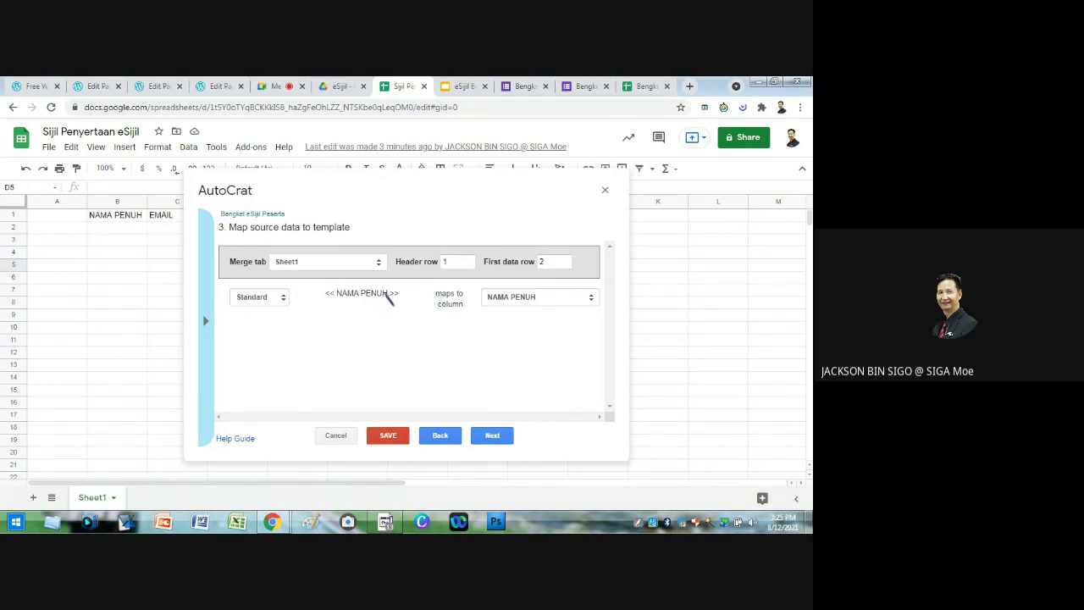
click(496, 437)
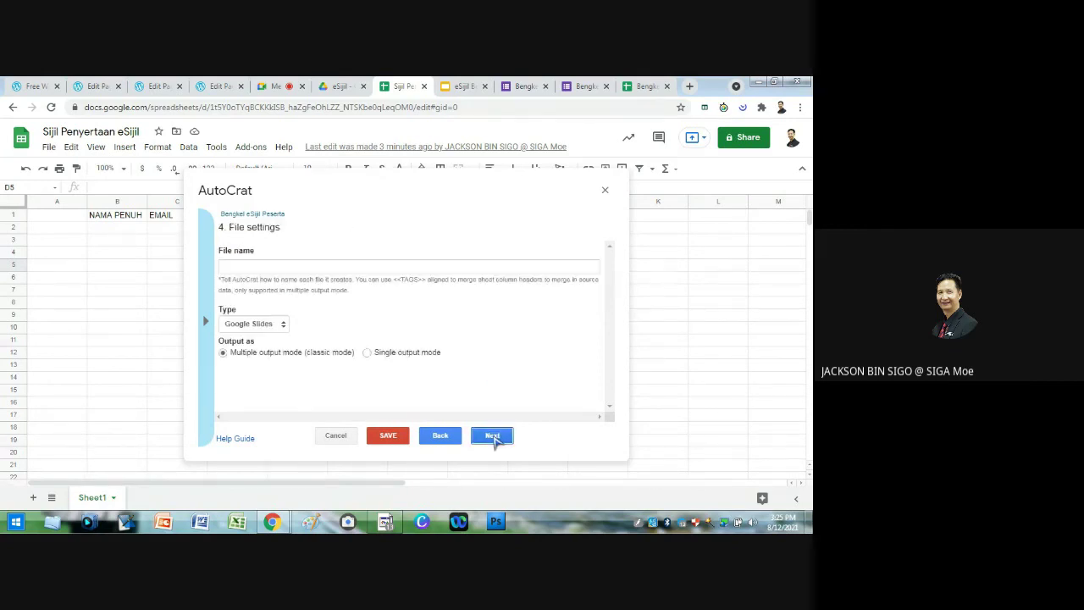
Step: Correct the output file name in AutoCrat's file settings step
click(272, 268)
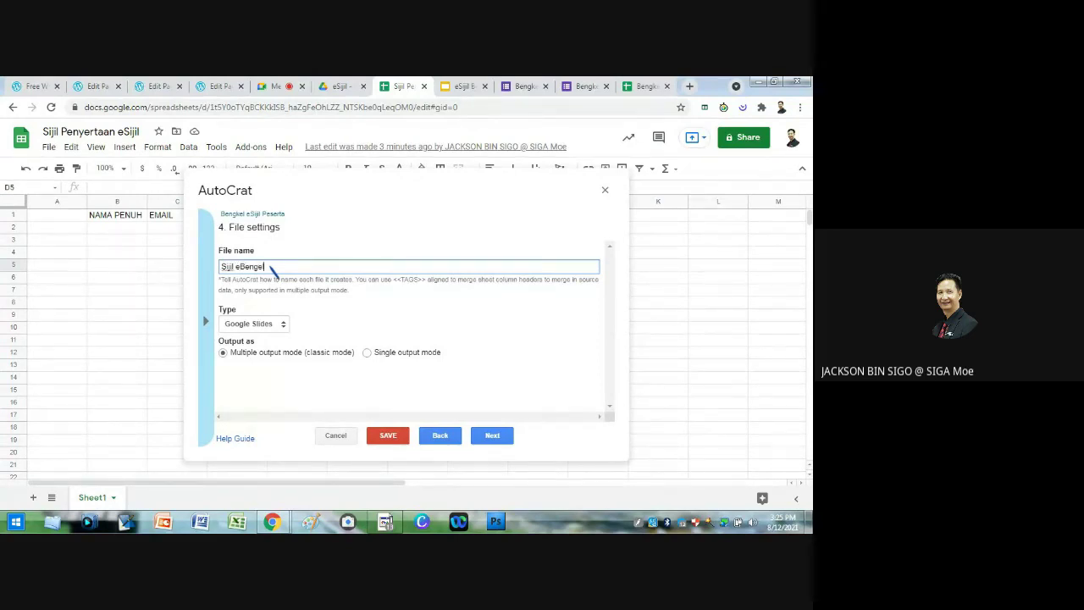
key(BackSpace)
key(BackSpace)
text(k)
text(on)
click(278, 86)
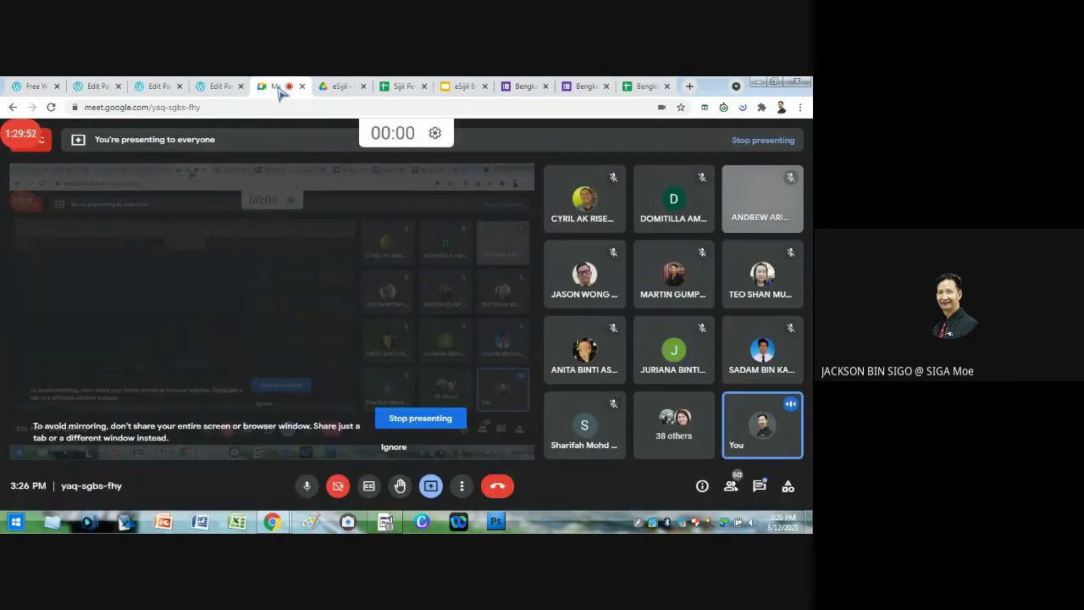
click(412, 86)
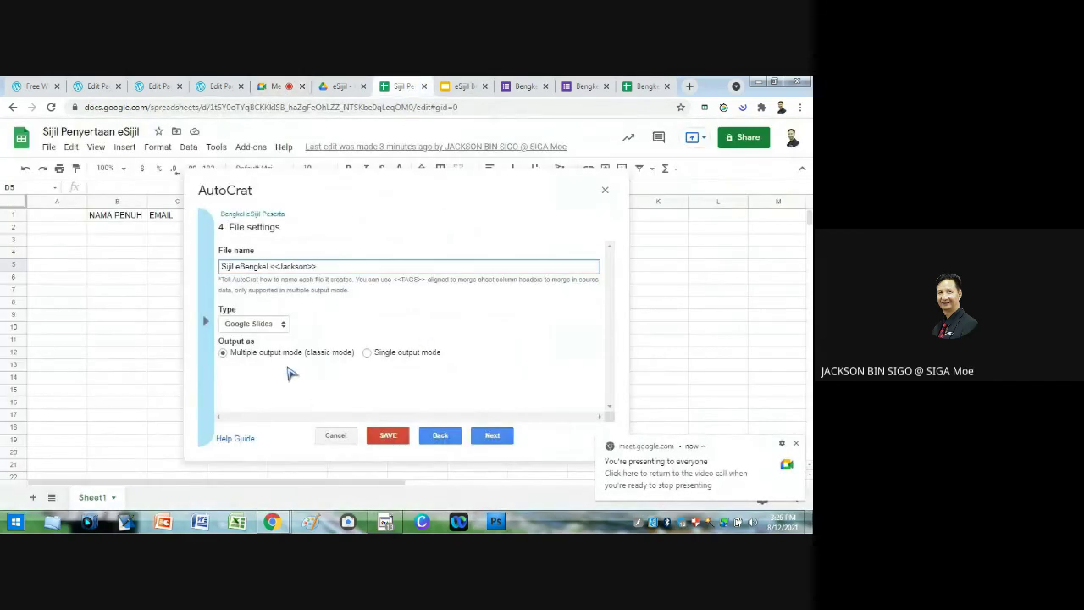
Step: Set the output file type to PDF and continue to the destination folder step
click(263, 326)
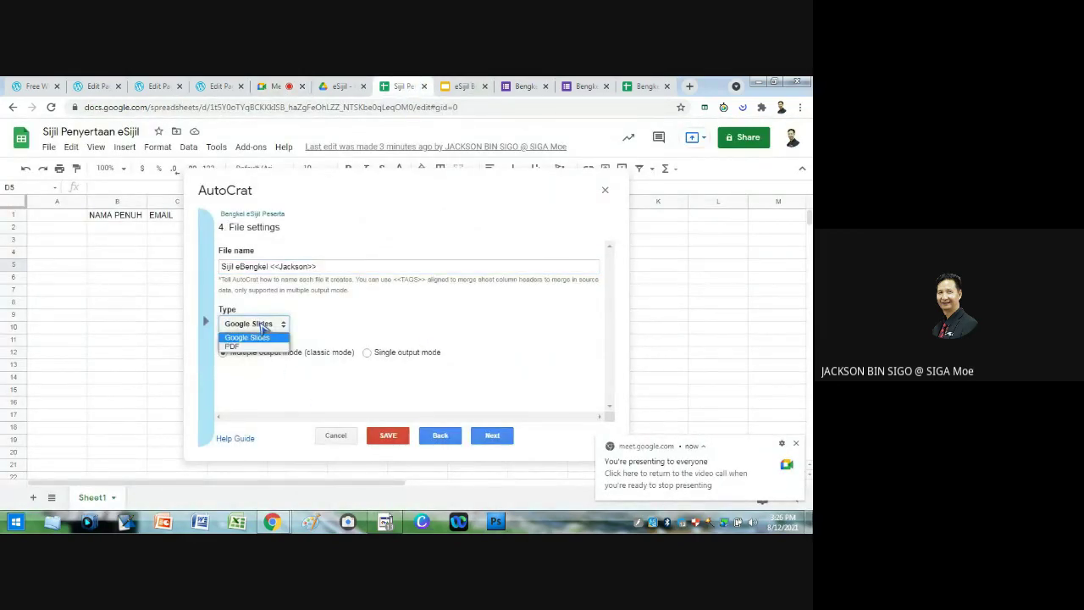
click(240, 348)
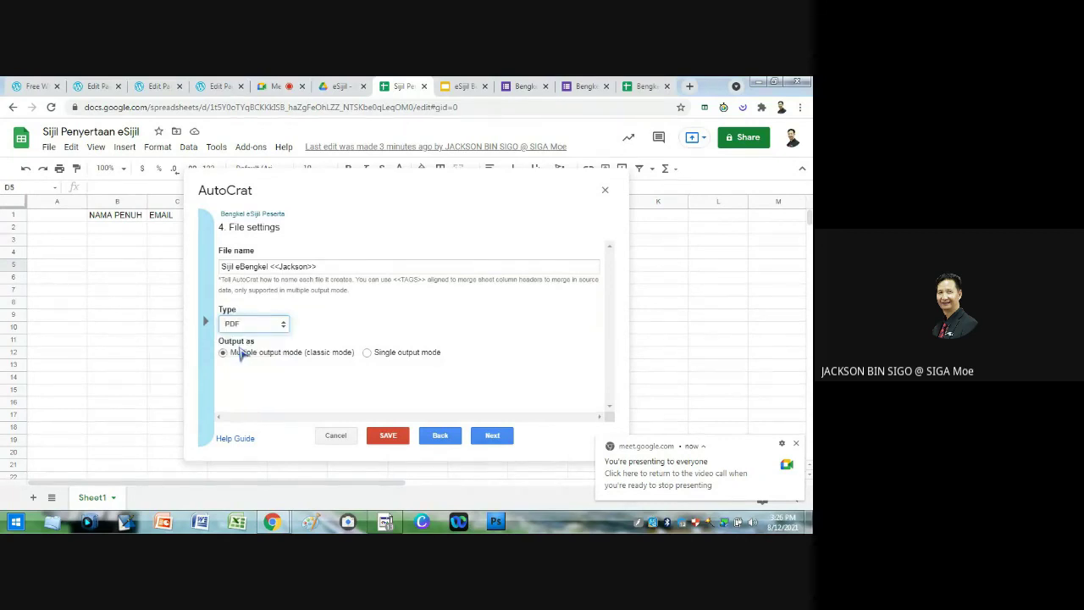
click(253, 329)
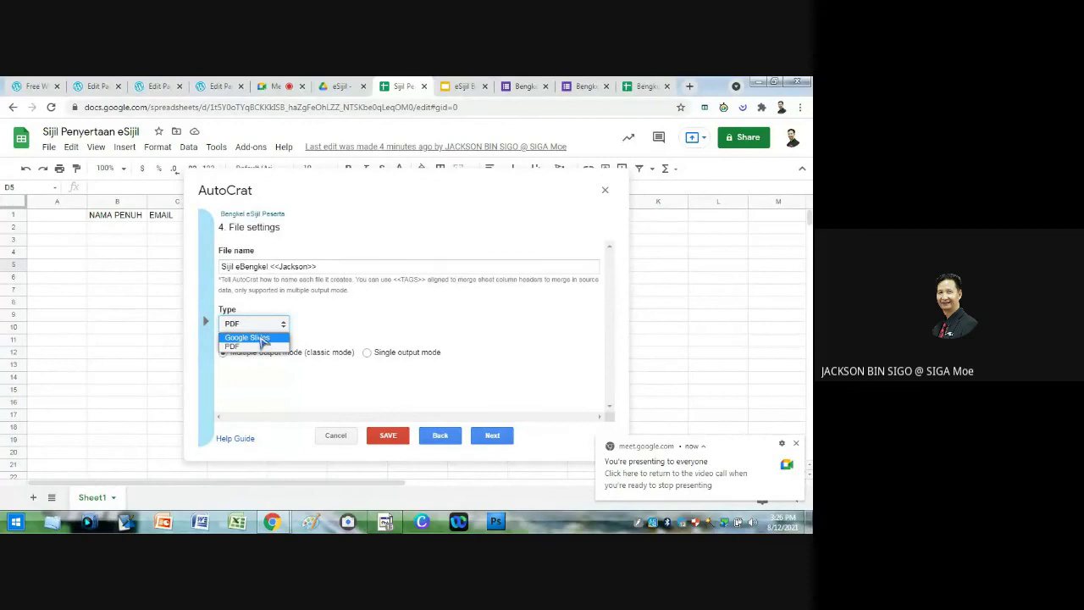
click(240, 348)
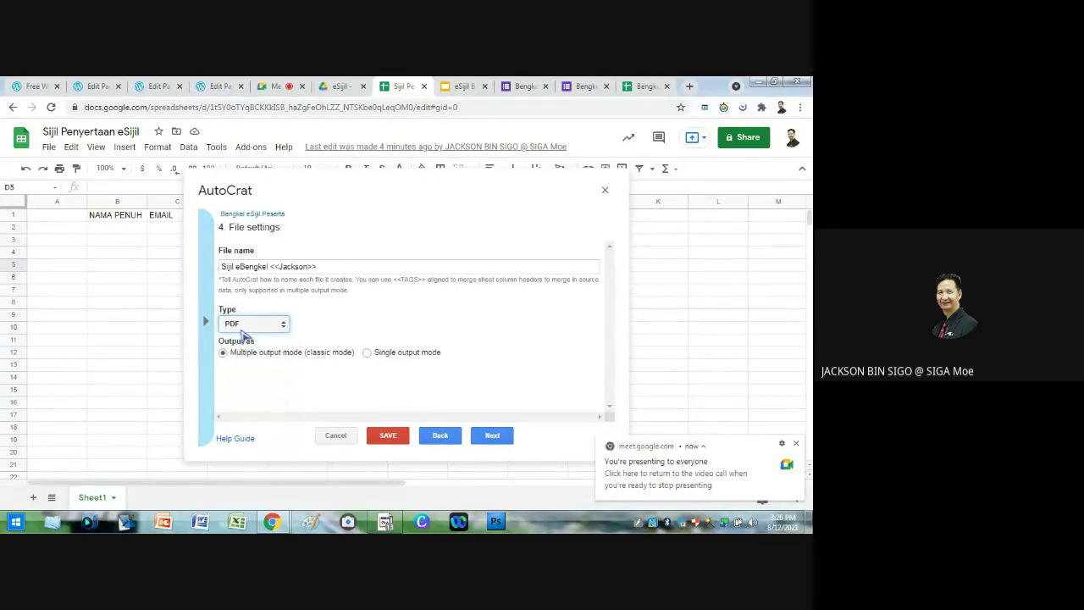
click(495, 437)
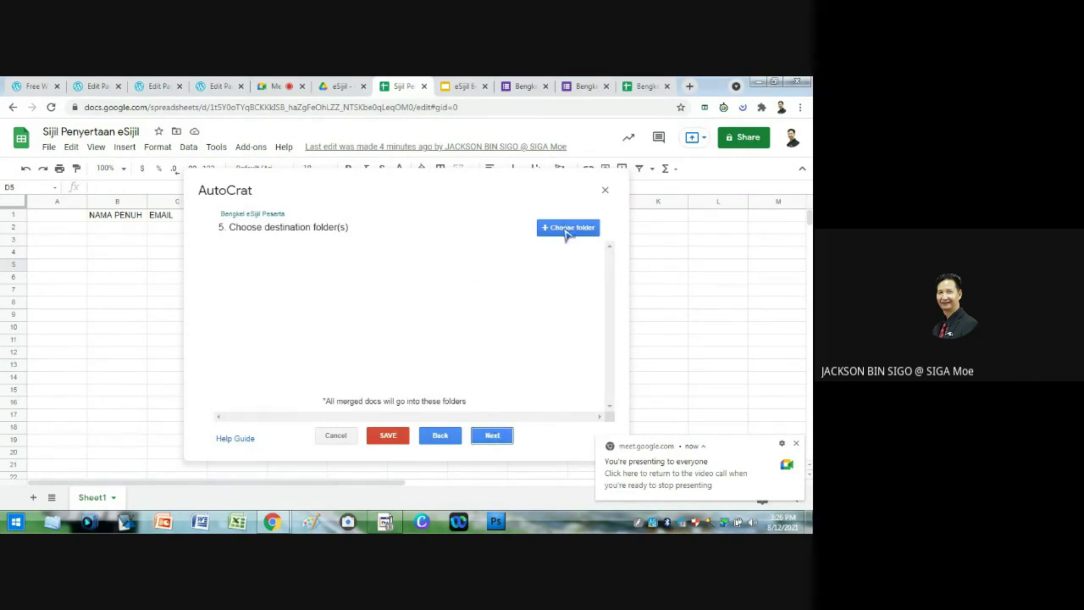
click(565, 231)
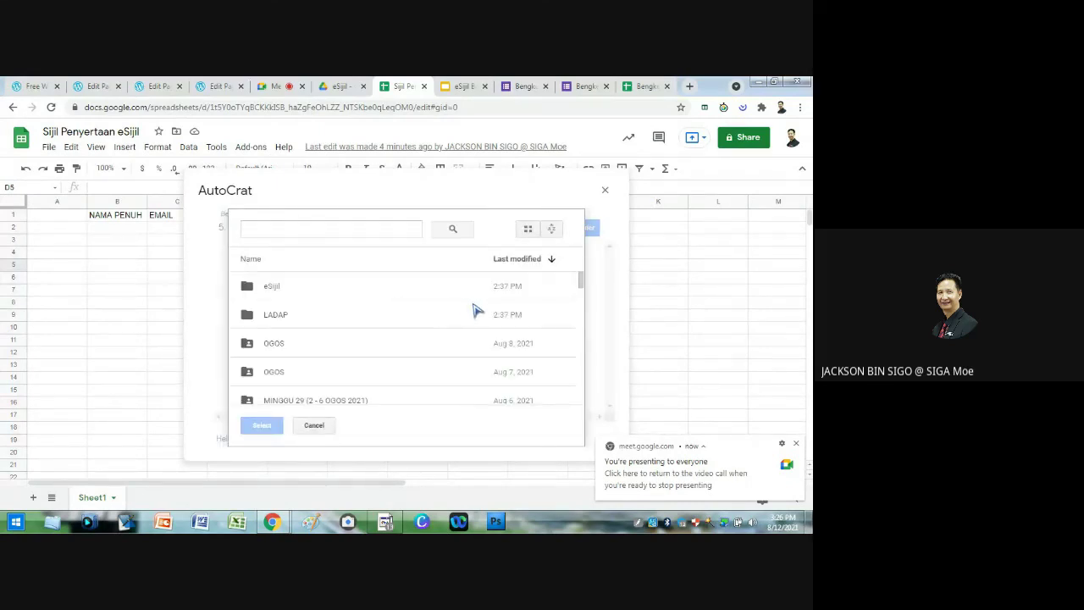
Step: Select the LADAP folder as the destination and skip the folder reference step
click(286, 317)
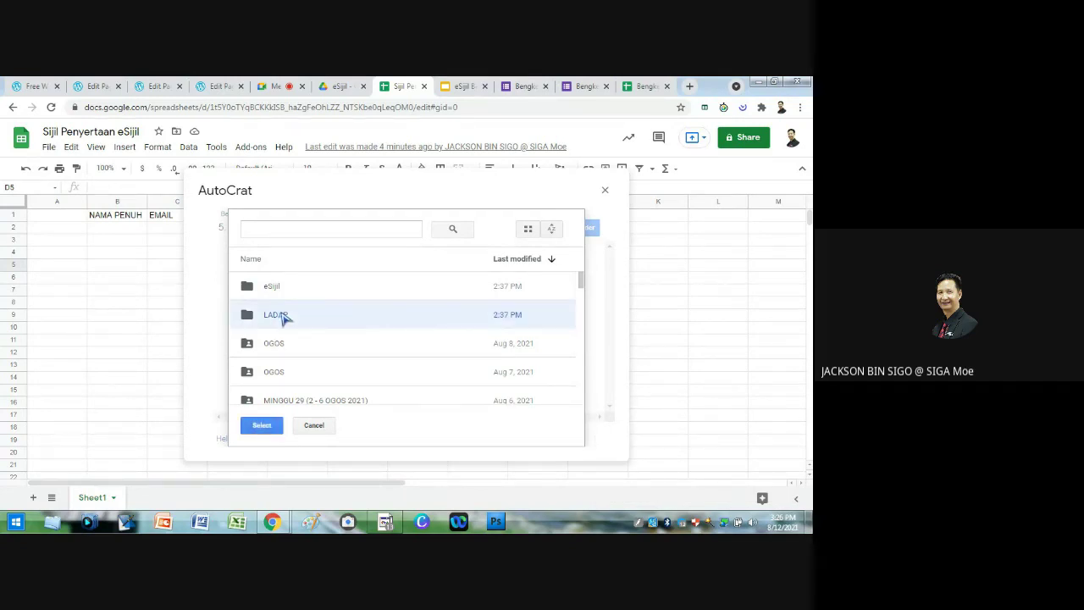
click(266, 426)
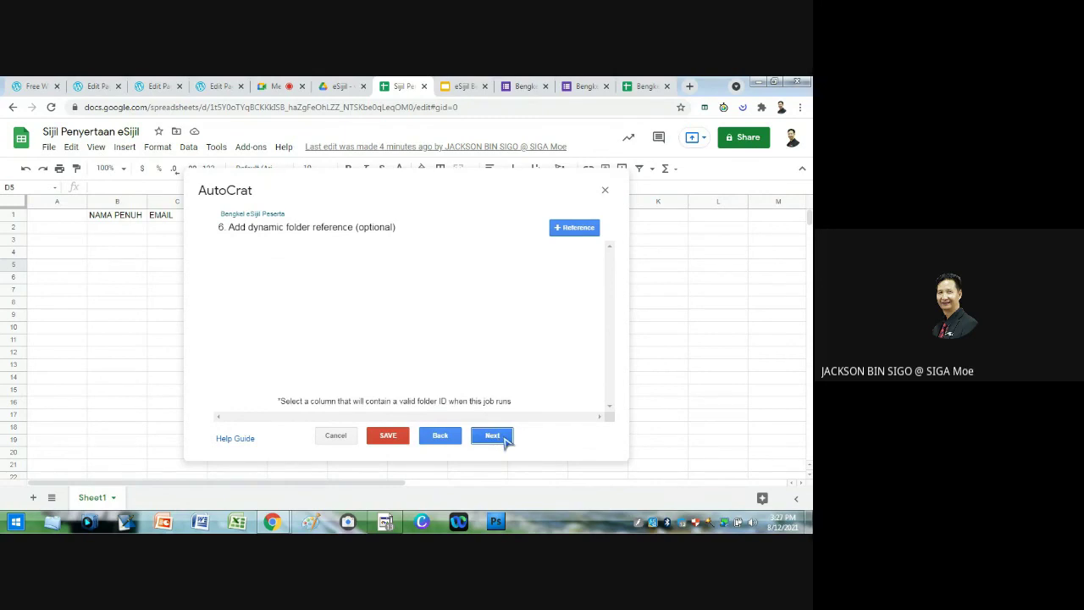
click(492, 439)
Step: Skip the merge-condition and share-docs steps and choose to run the job on form trigger
click(492, 437)
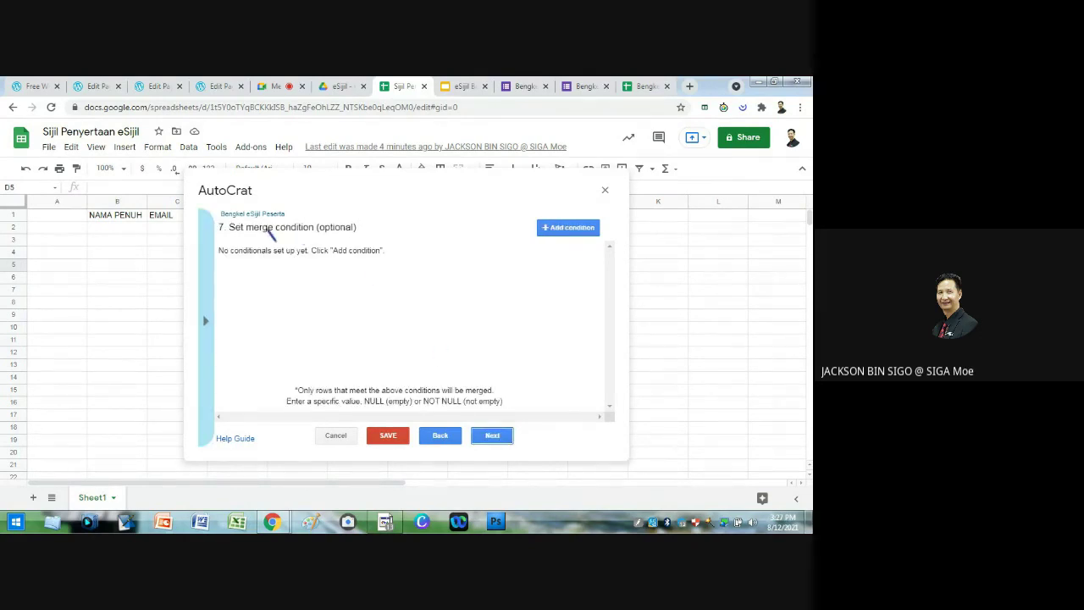
click(436, 435)
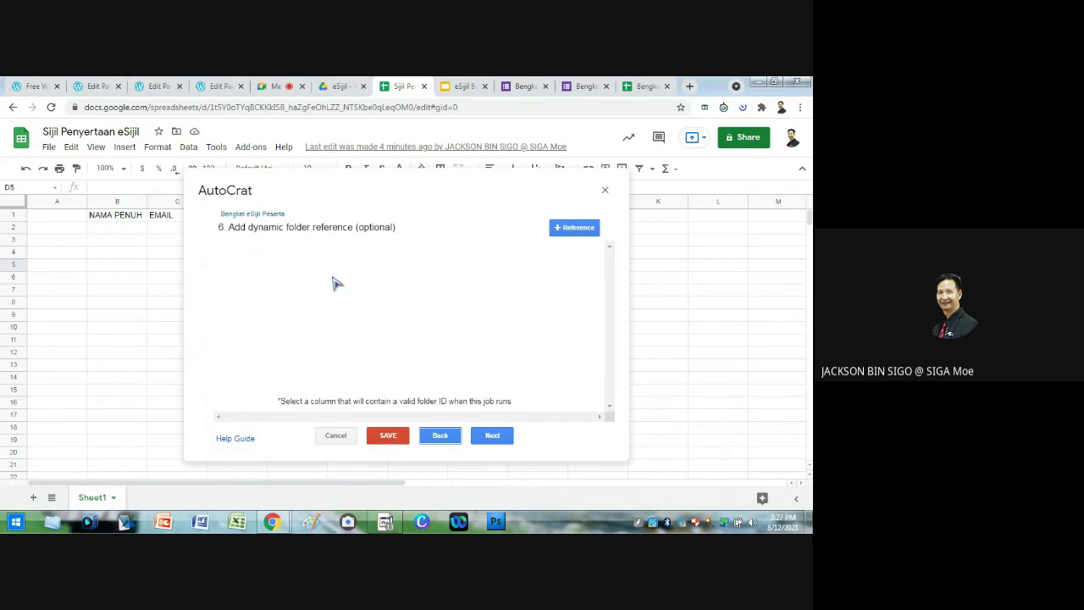
click(494, 436)
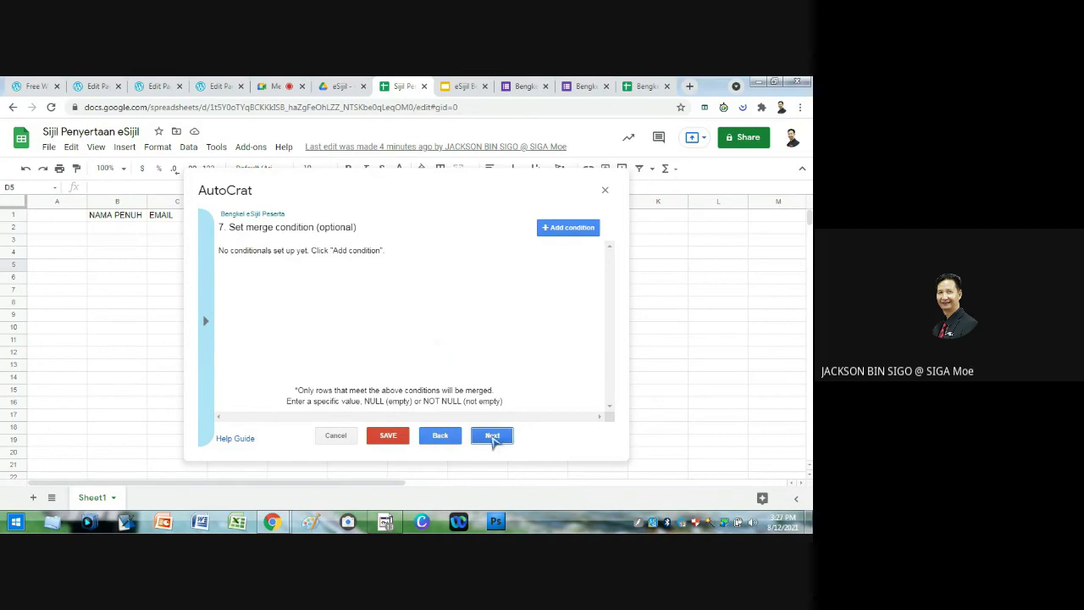
click(492, 435)
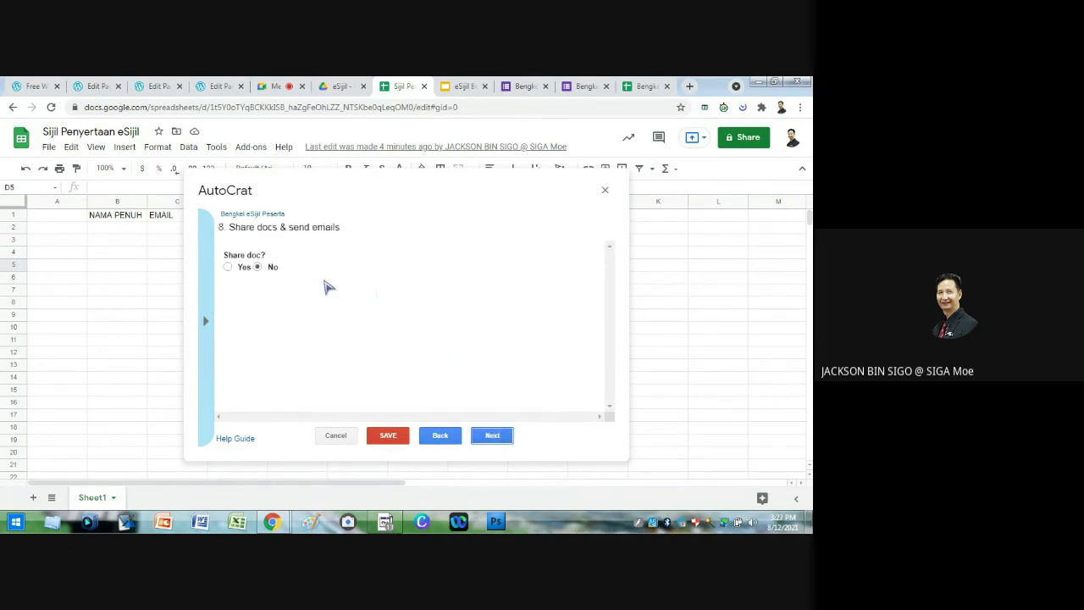
click(494, 437)
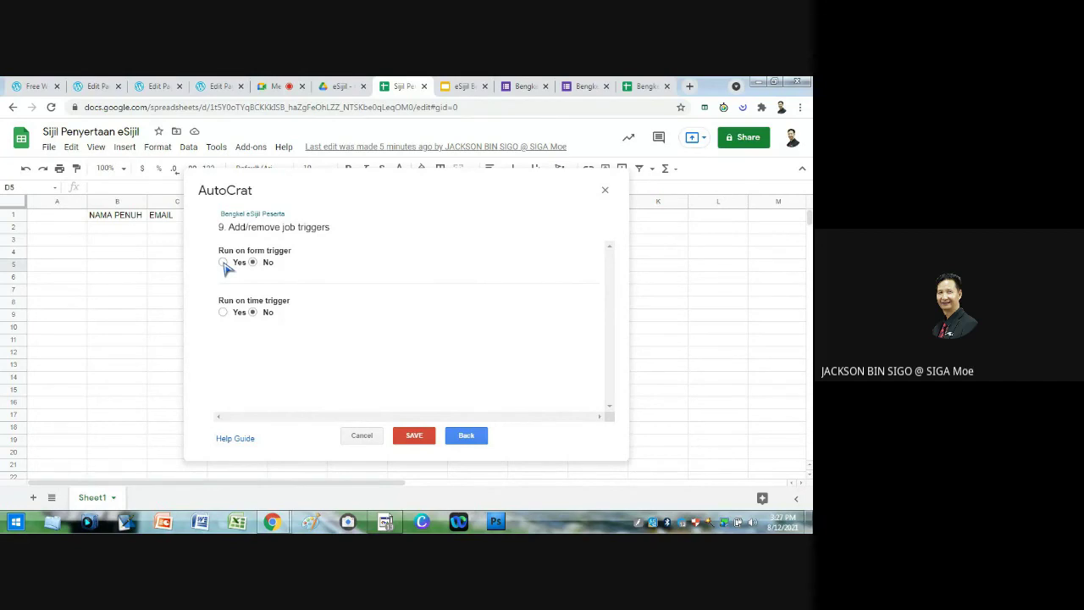
click(223, 263)
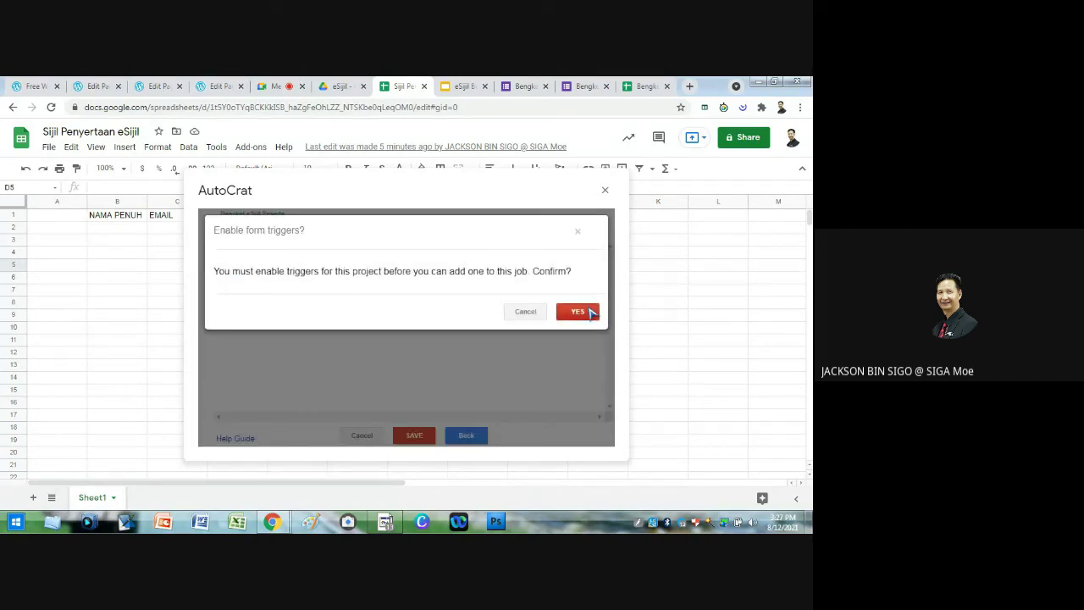
Step: Confirm enabling form triggers and save the Bengkel eSijil Peserta job
click(577, 312)
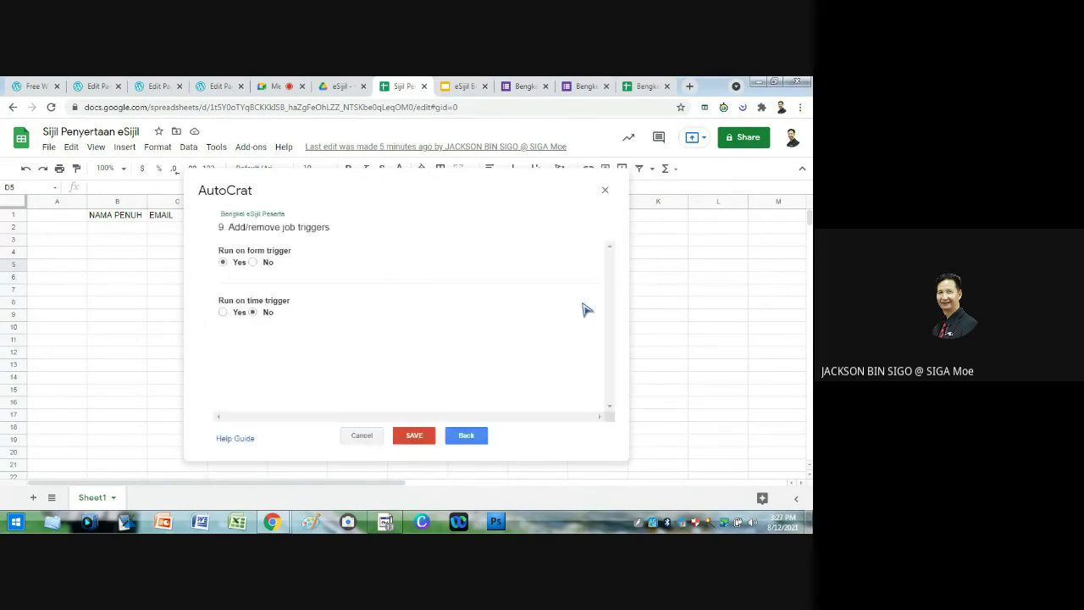
click(417, 435)
click(415, 437)
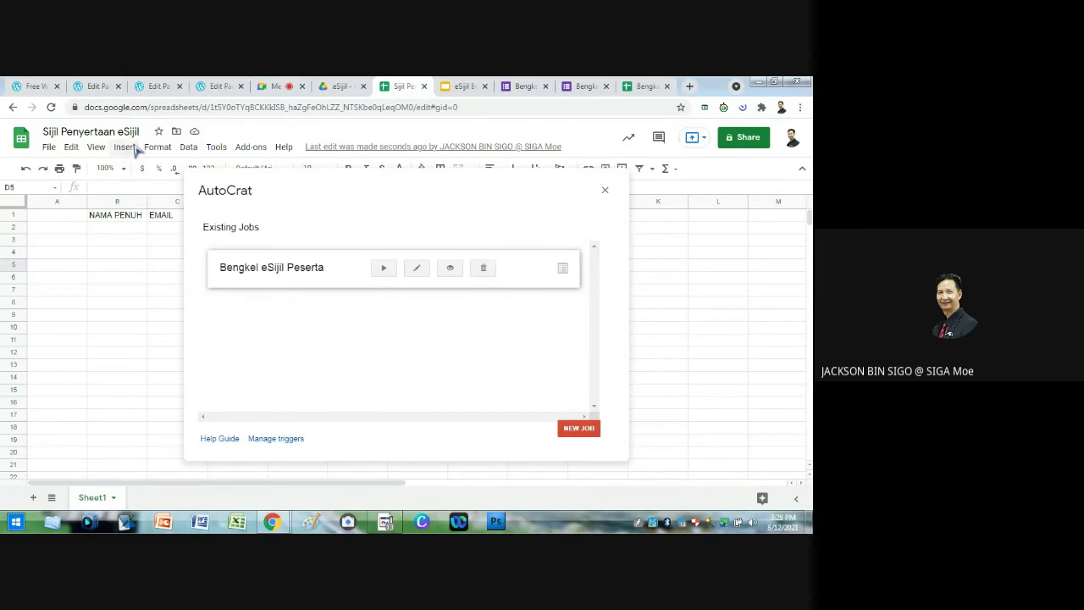
Step: Insert a new Google Form linked to the spreadsheet, which opens as Sijil Penyertaan eSijil
click(124, 149)
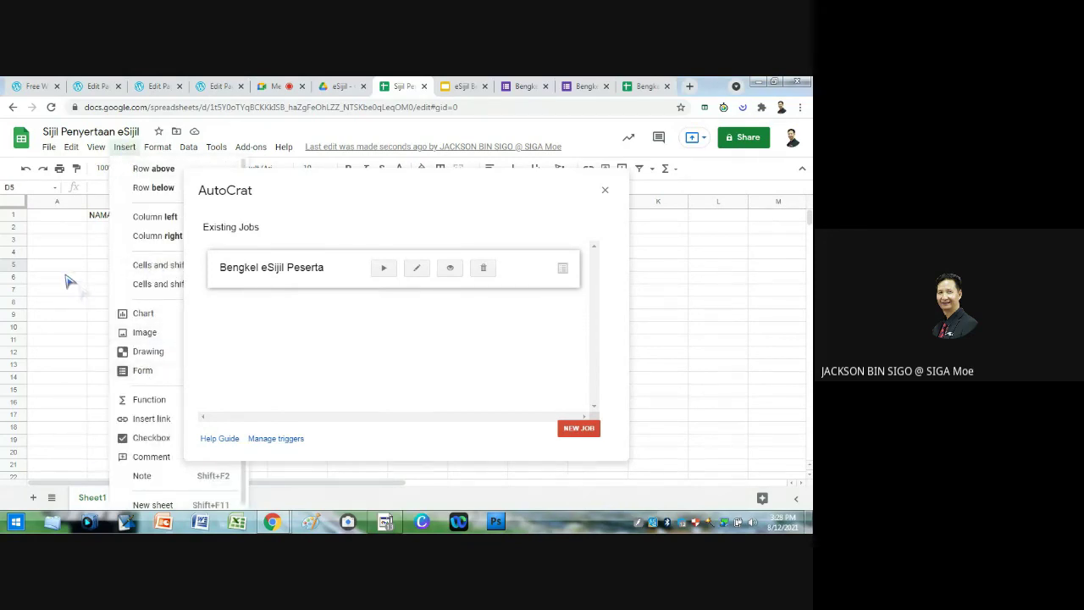
click(143, 373)
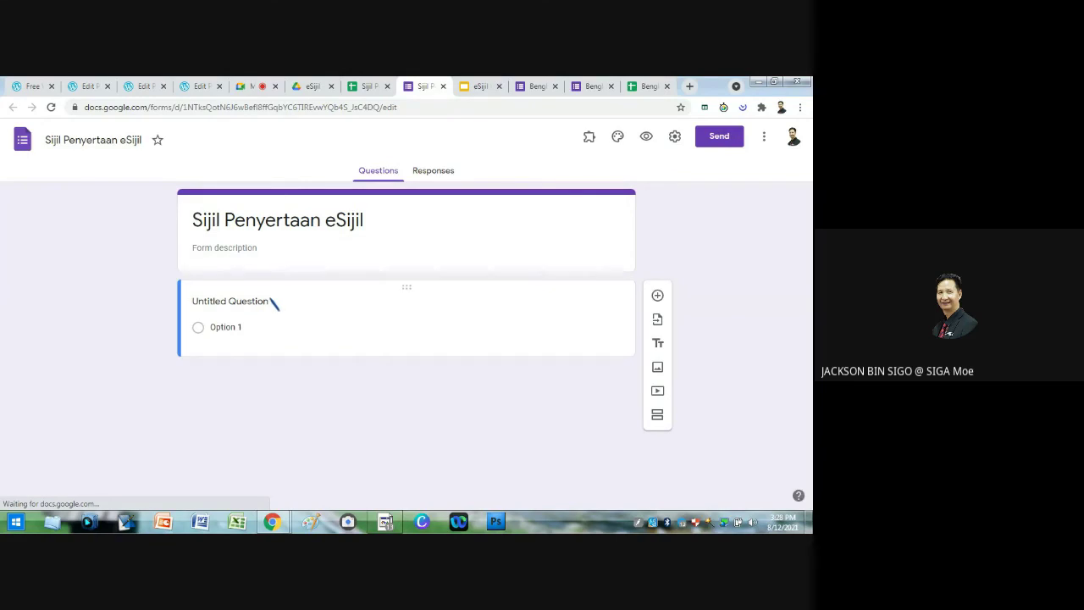
Step: Rename the first question to NAMA PENUH and make it required
click(266, 305)
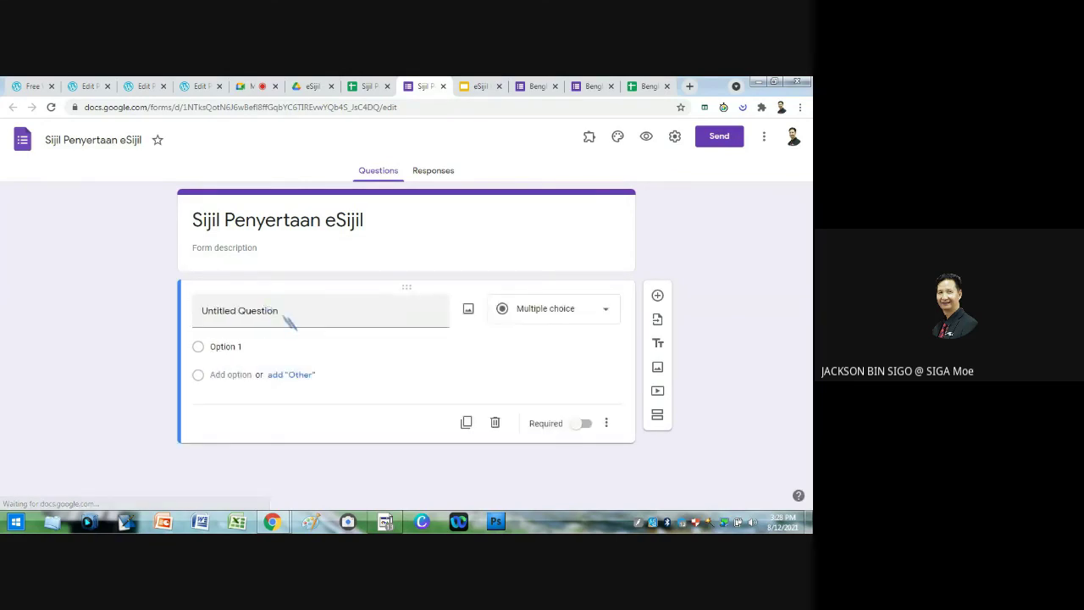
triple_click(285, 320)
text(NAM)
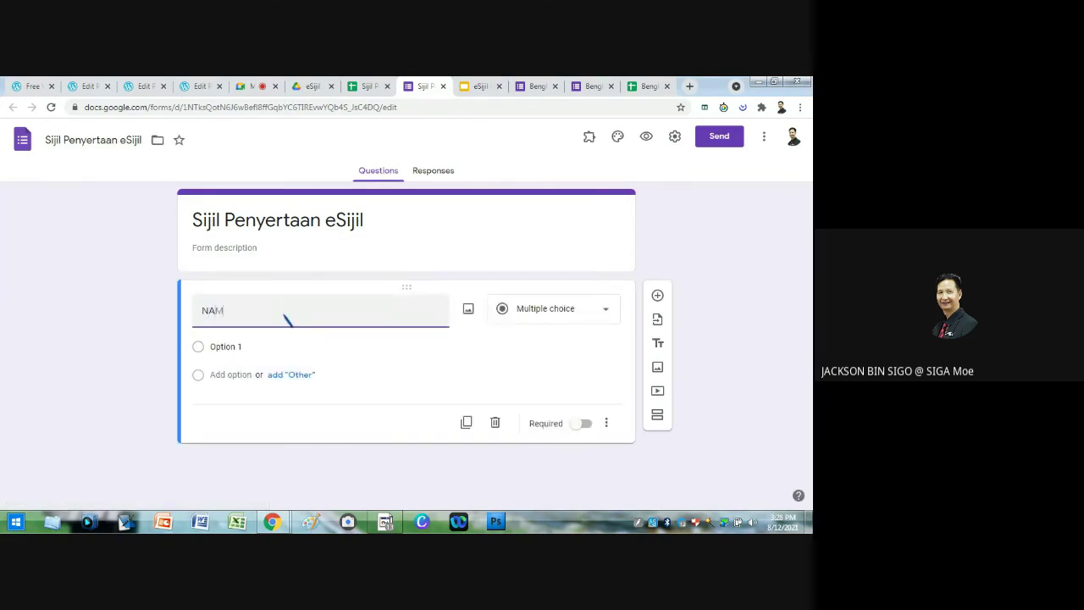
text(A PENUH)
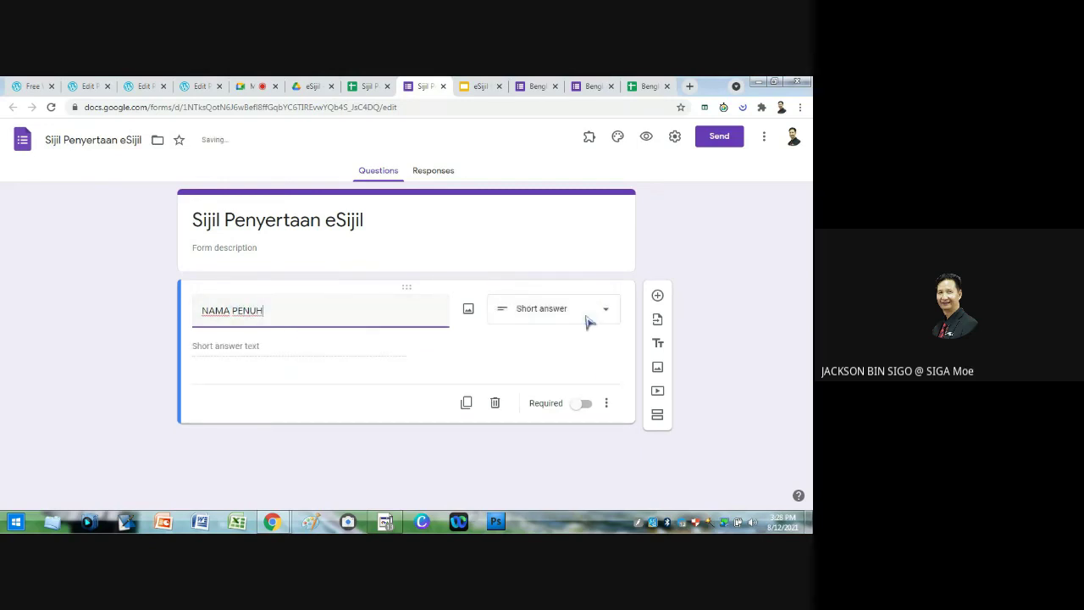
click(581, 403)
Step: Add a required EMAIL question, then a KELAS question below it
click(657, 296)
text(EMAIL)
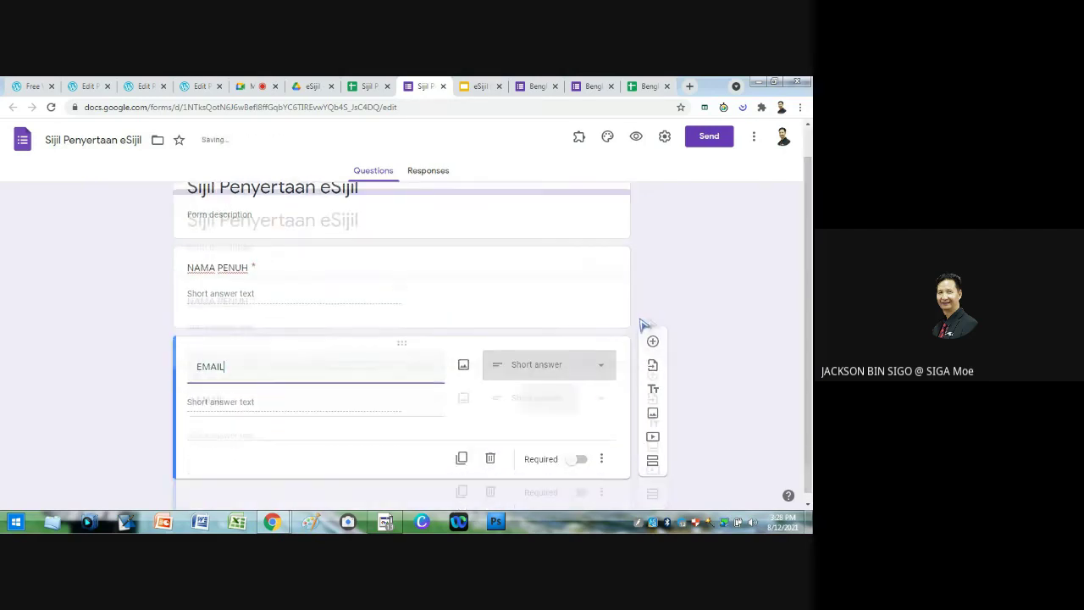
click(578, 452)
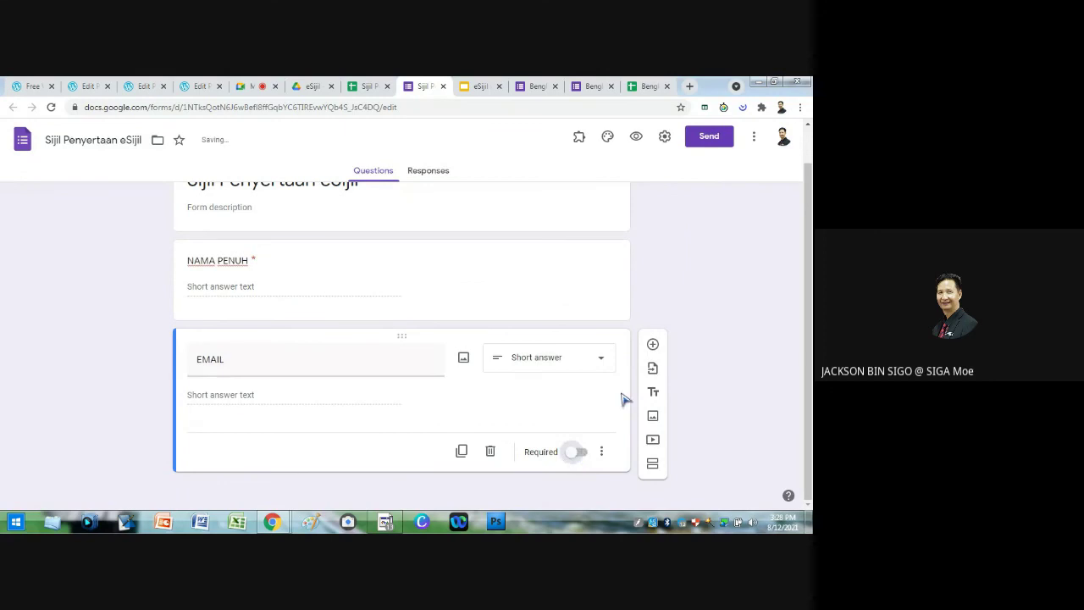
click(652, 344)
text(KELAS)
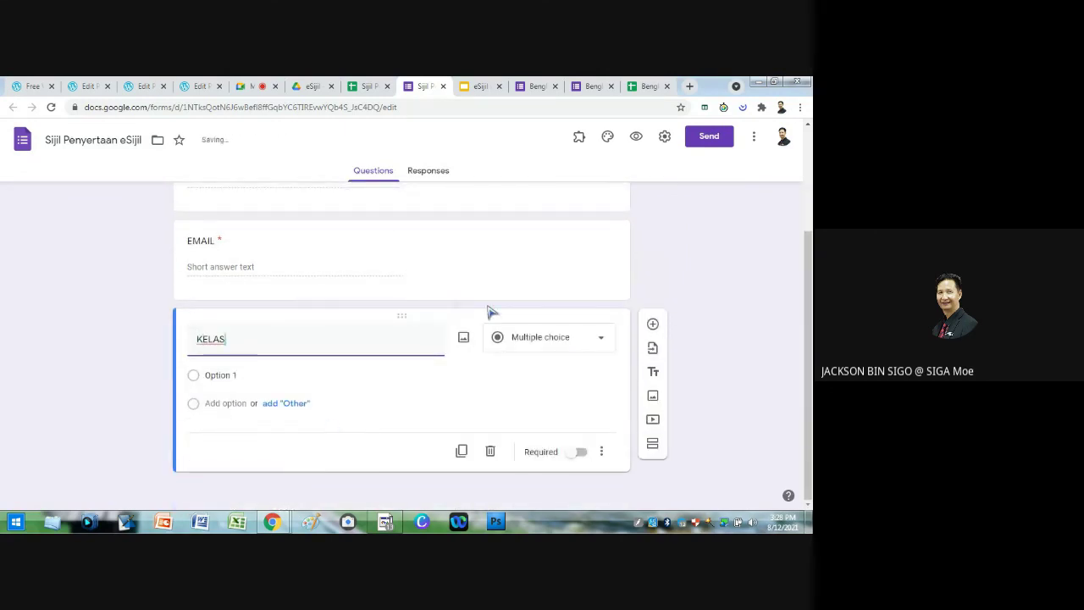
scroll(705, 274, up, 3)
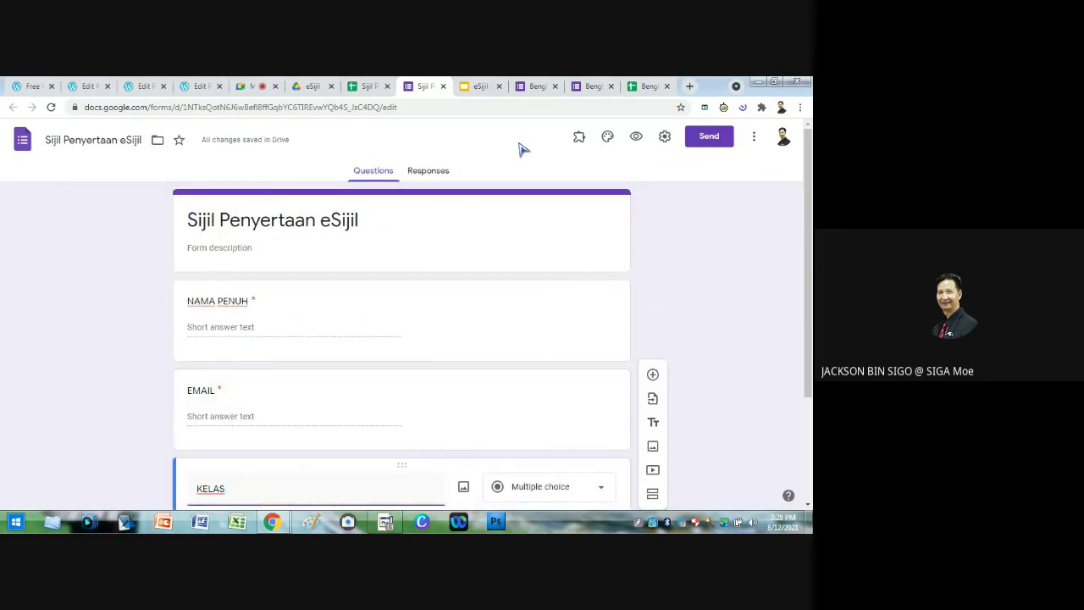
click(665, 137)
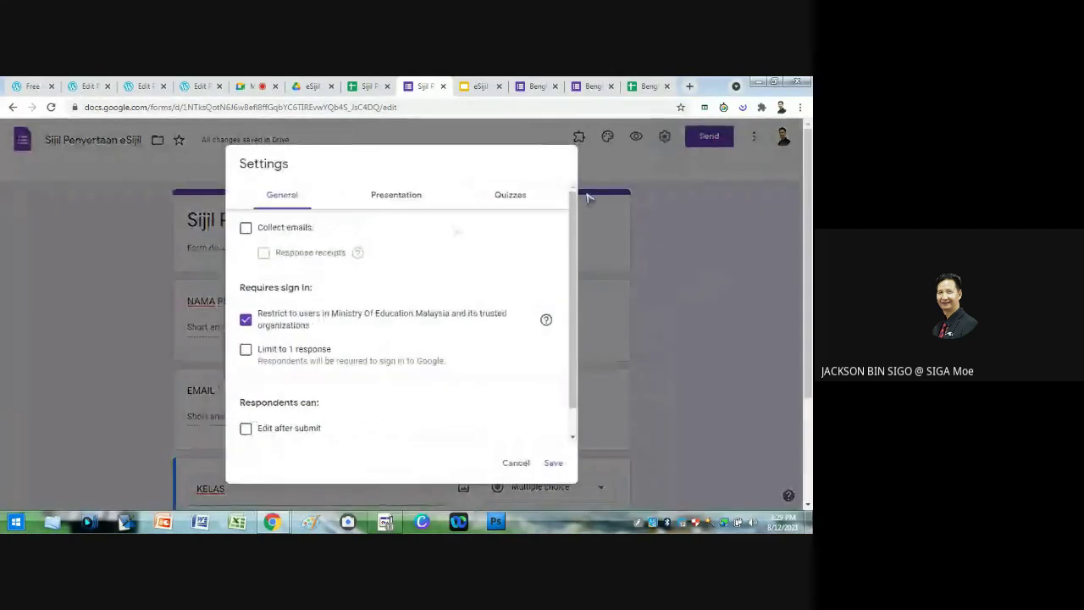
click(519, 464)
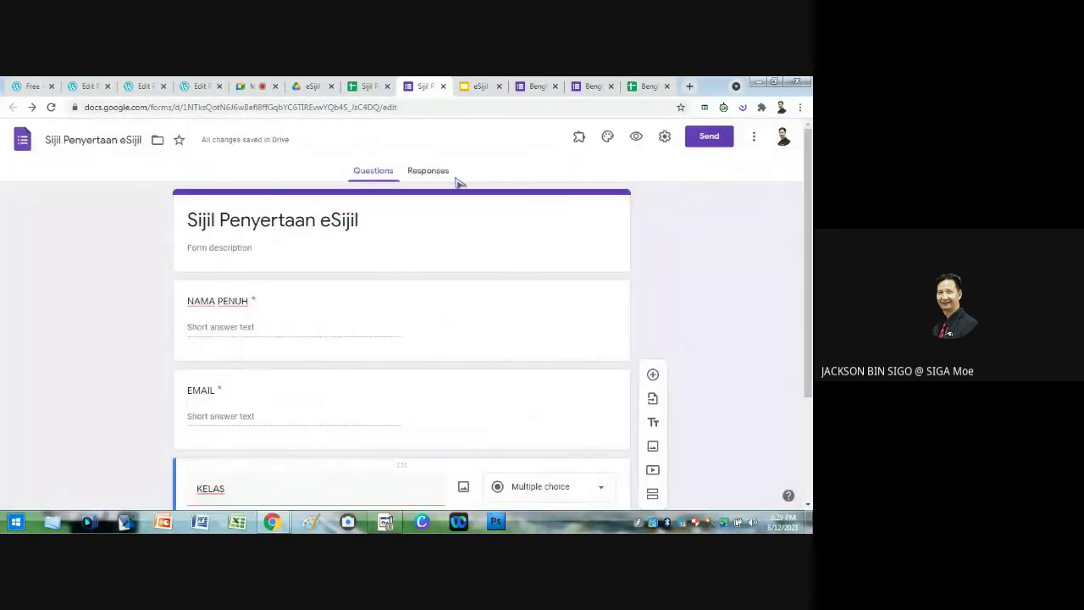
click(434, 172)
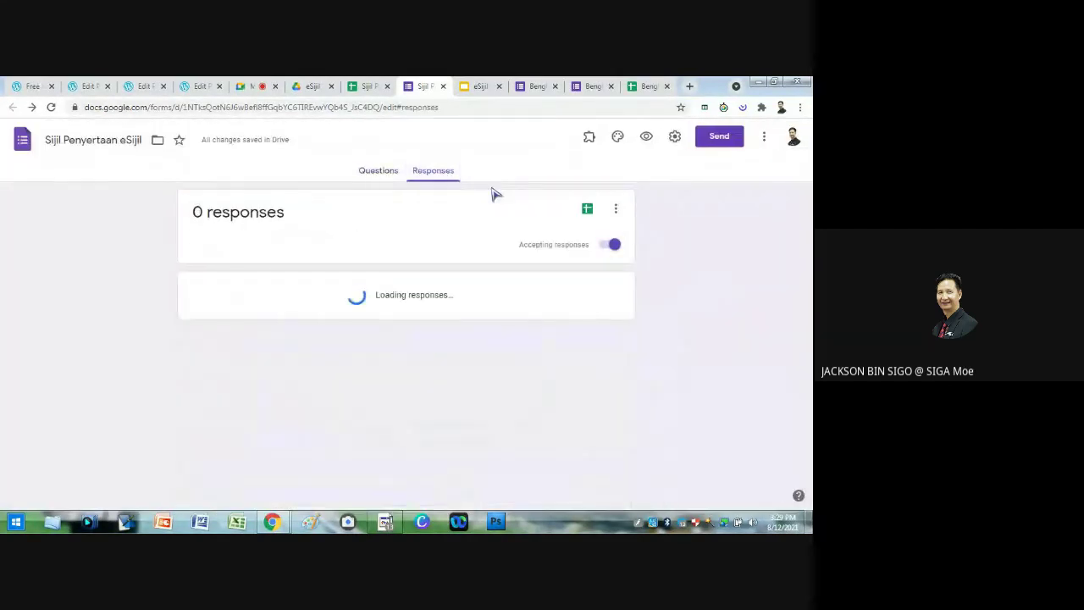
click(588, 211)
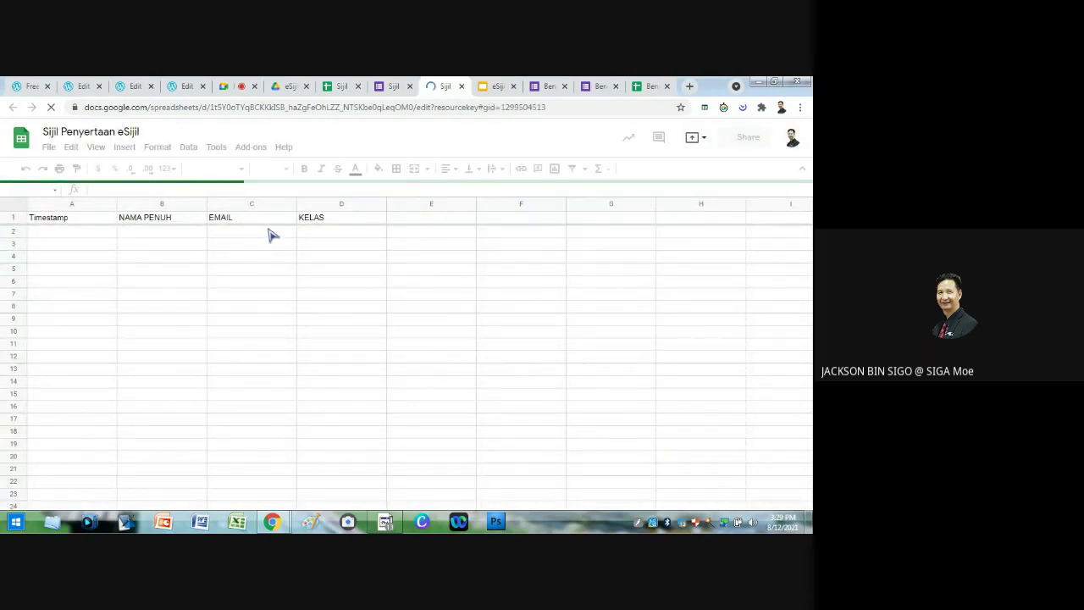
click(394, 87)
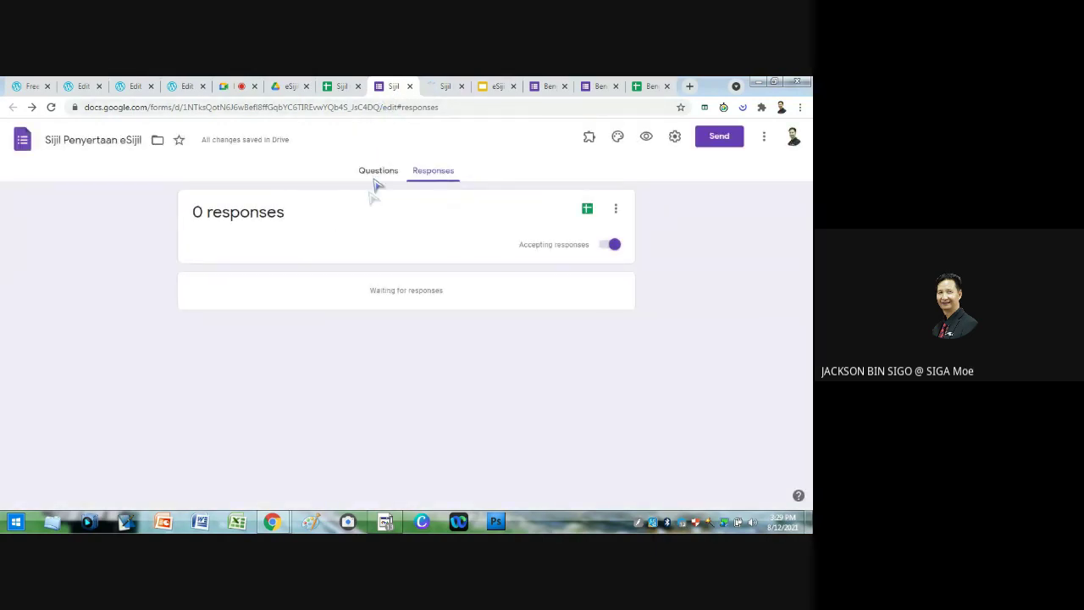
click(379, 172)
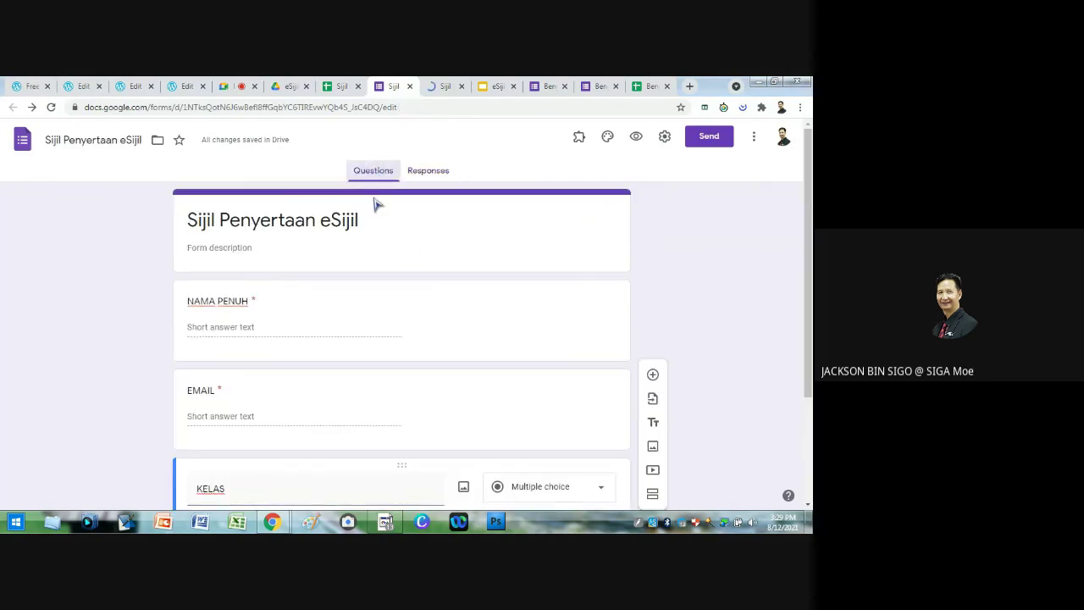
scroll(449, 270, down, 2)
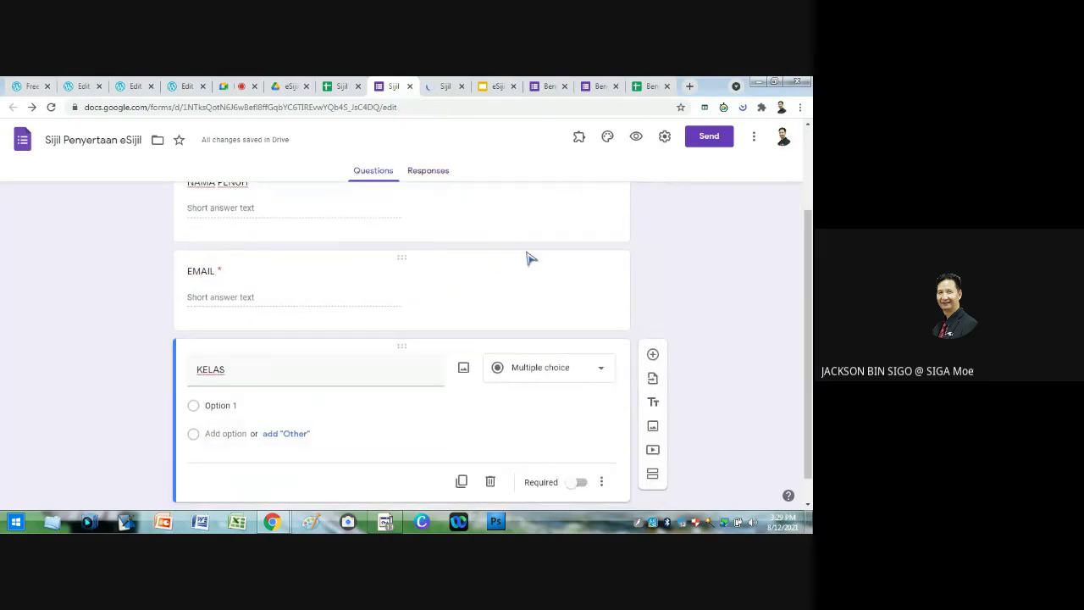
Step: Make KELAS a required Short answer question
scroll(559, 270, down, 1)
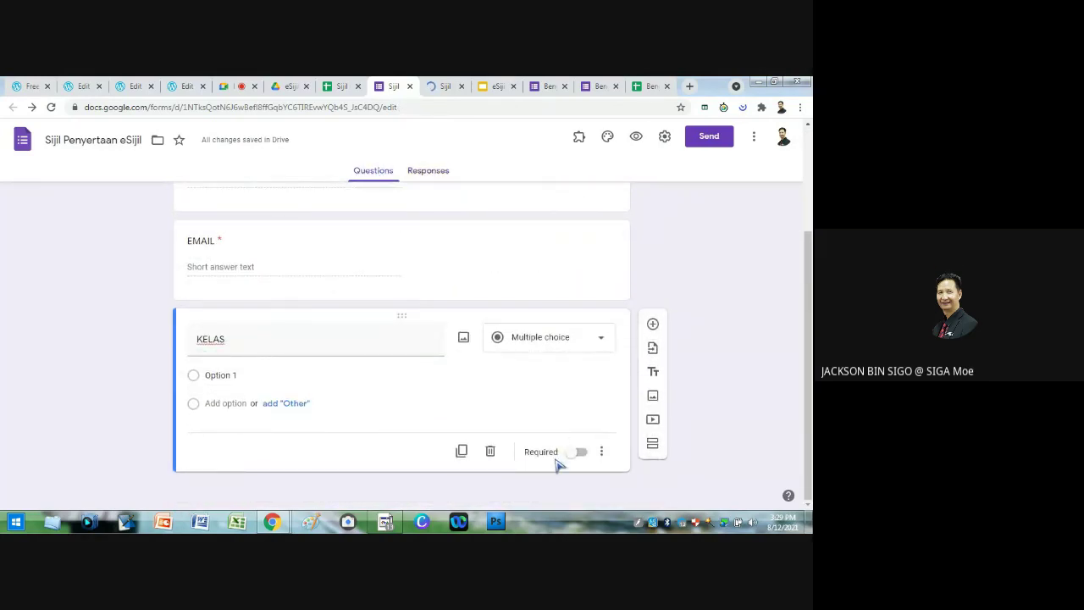
click(572, 453)
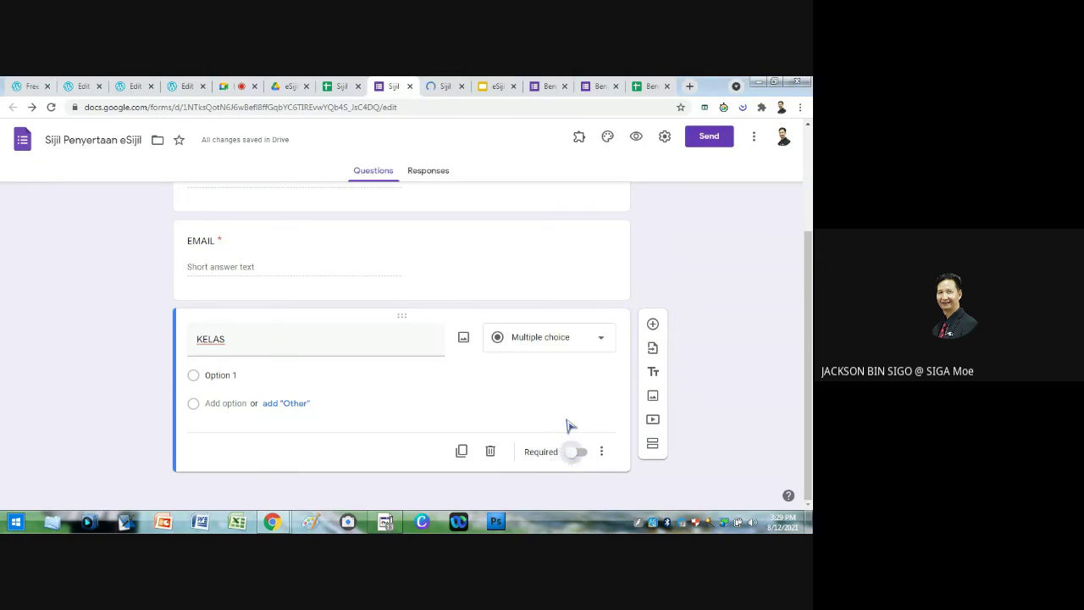
click(563, 339)
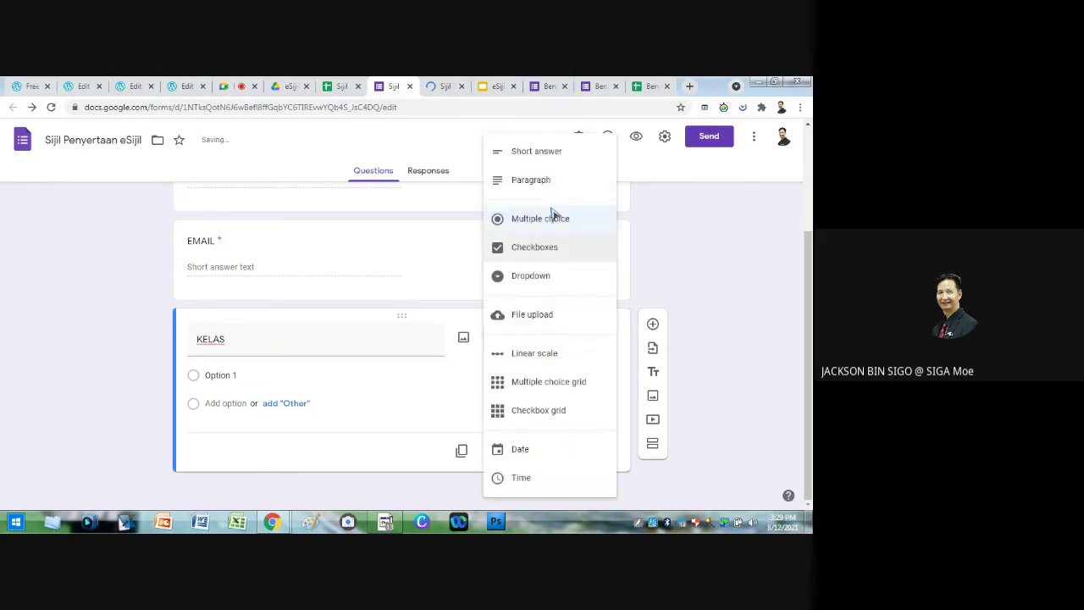
click(546, 152)
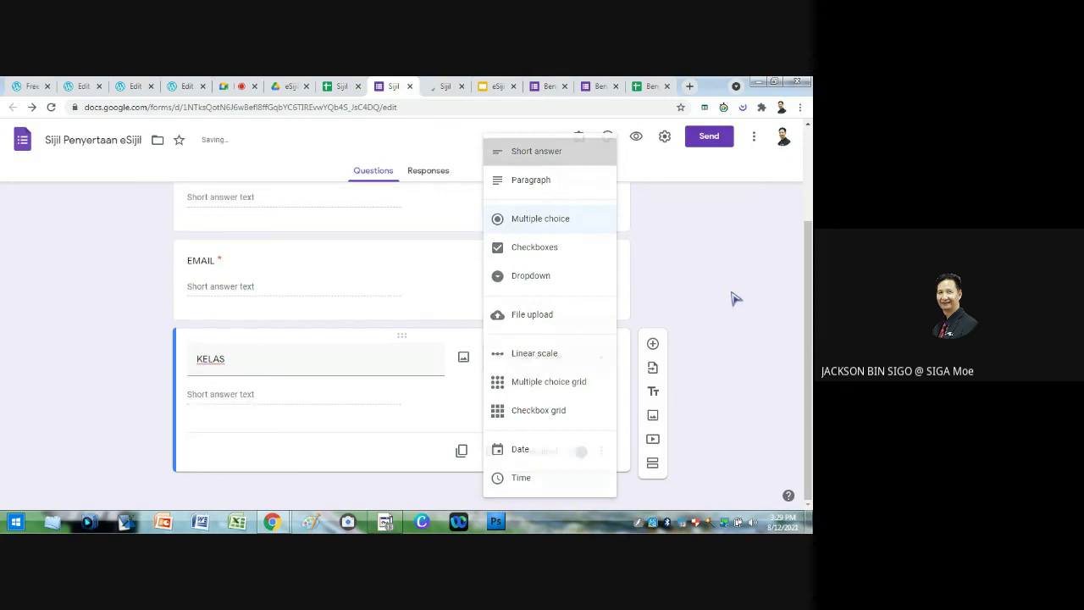
Step: Review the NAMA PENUH question settings and the form title card
scroll(584, 364, up, 3)
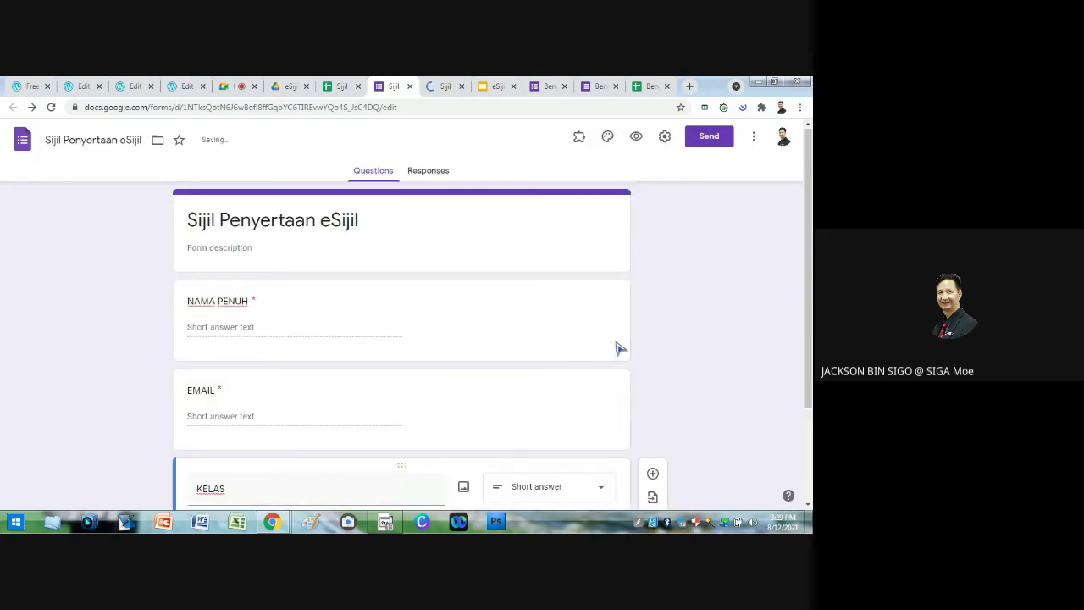
click(547, 333)
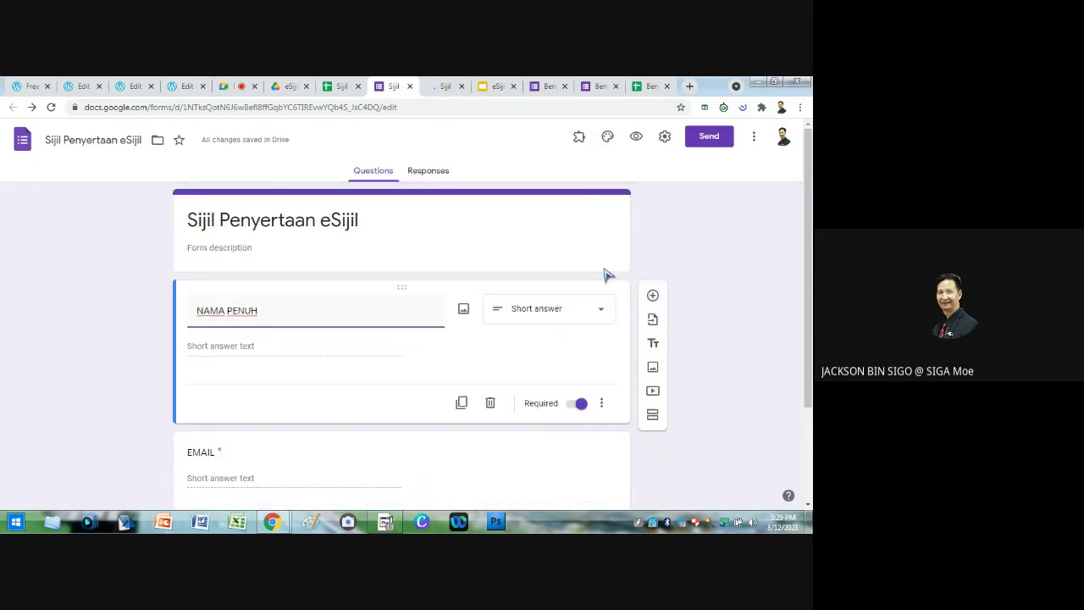
click(566, 224)
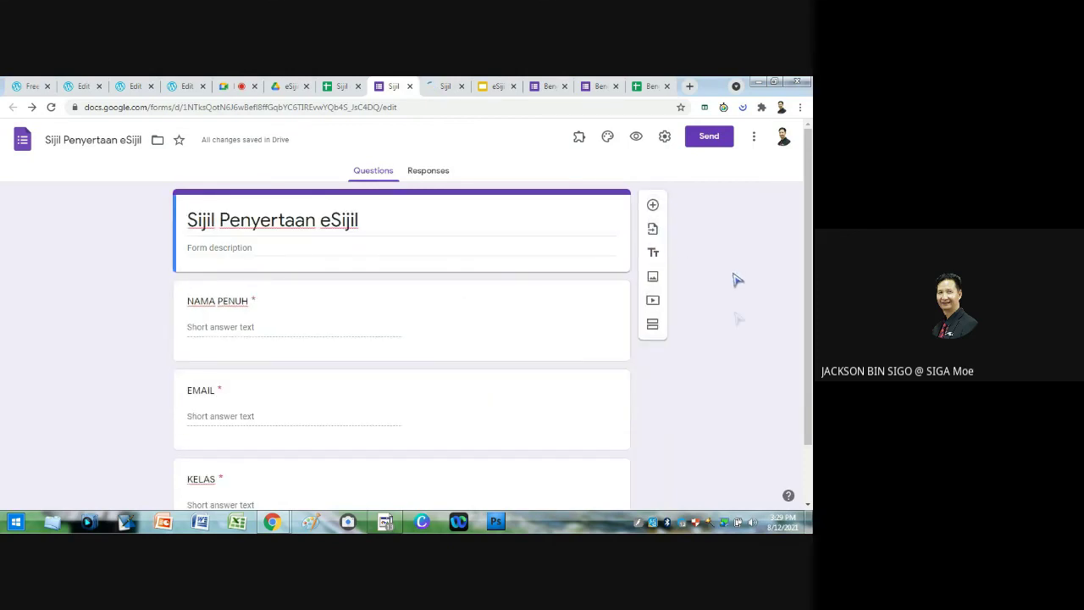
scroll(739, 329, down, 1)
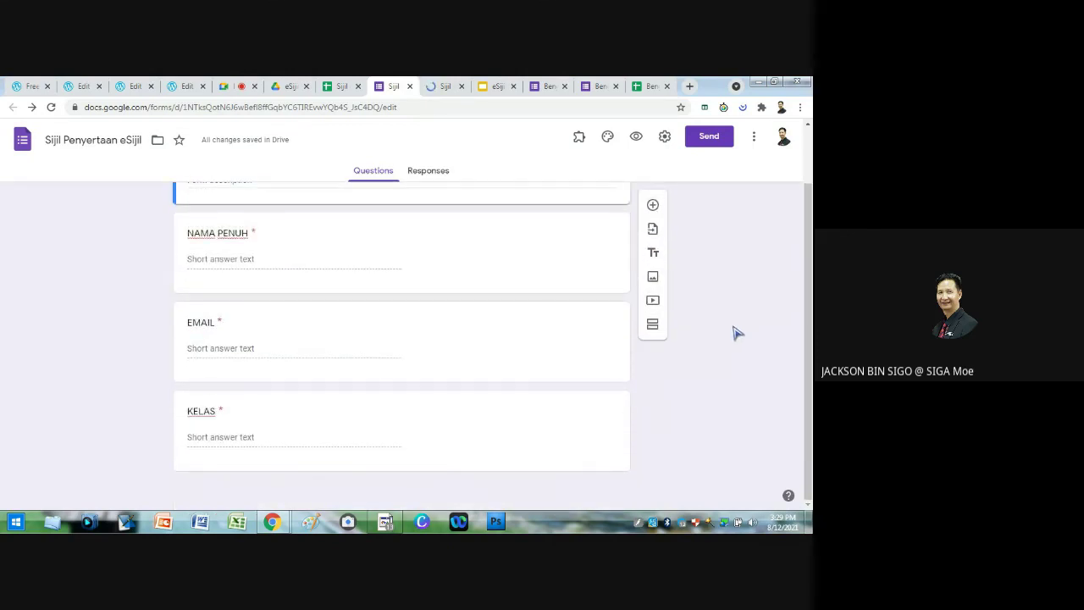
Step: Preview the form and submit a test response with a full name, an e-mail and class 5 Kreatif
click(637, 137)
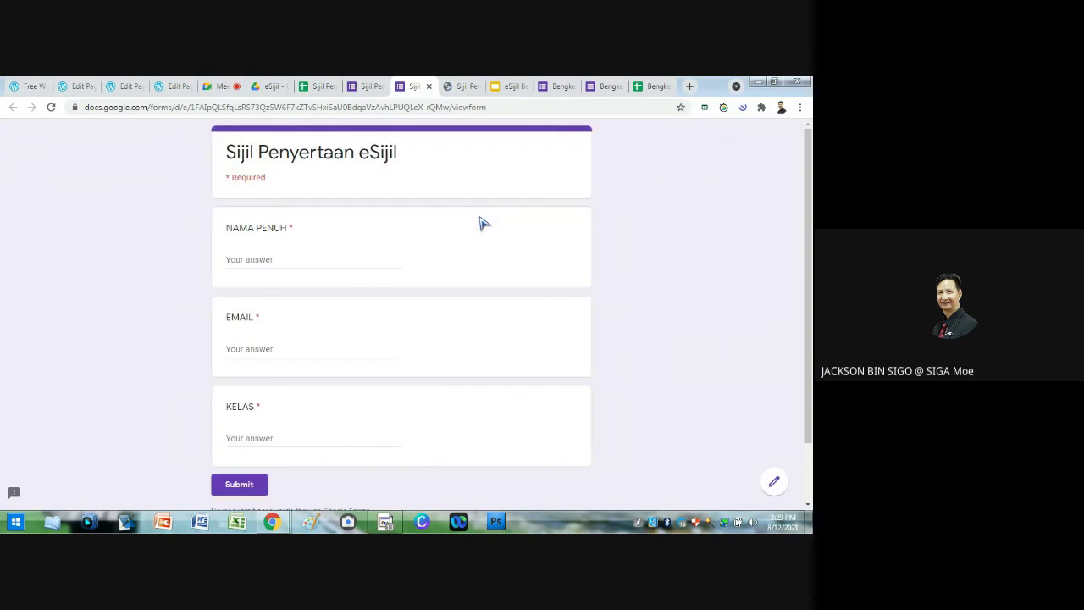
click(286, 262)
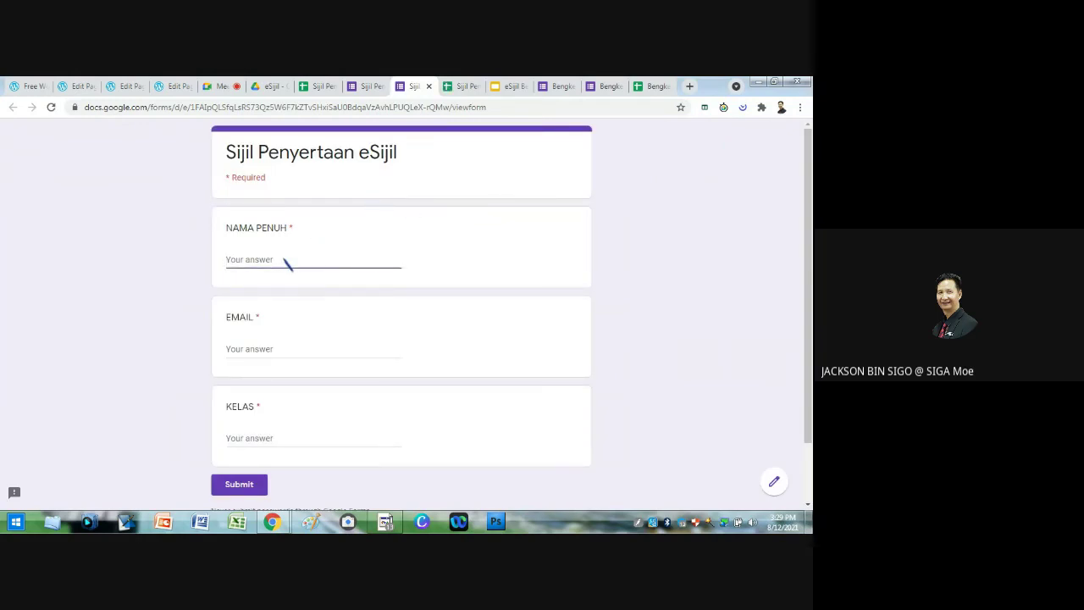
text(JACKSON)
click(262, 354)
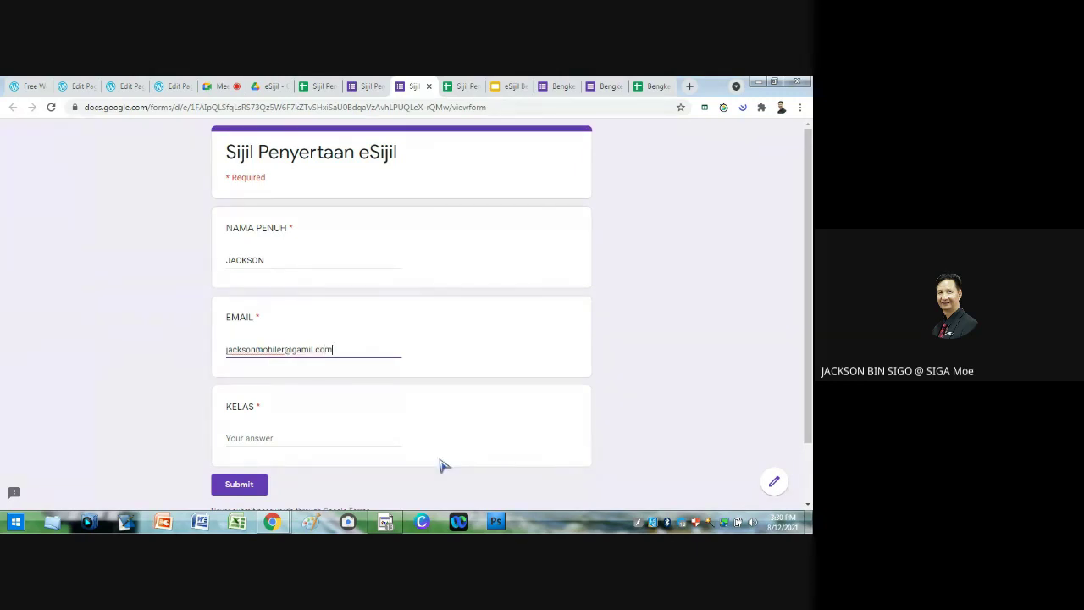
click(248, 441)
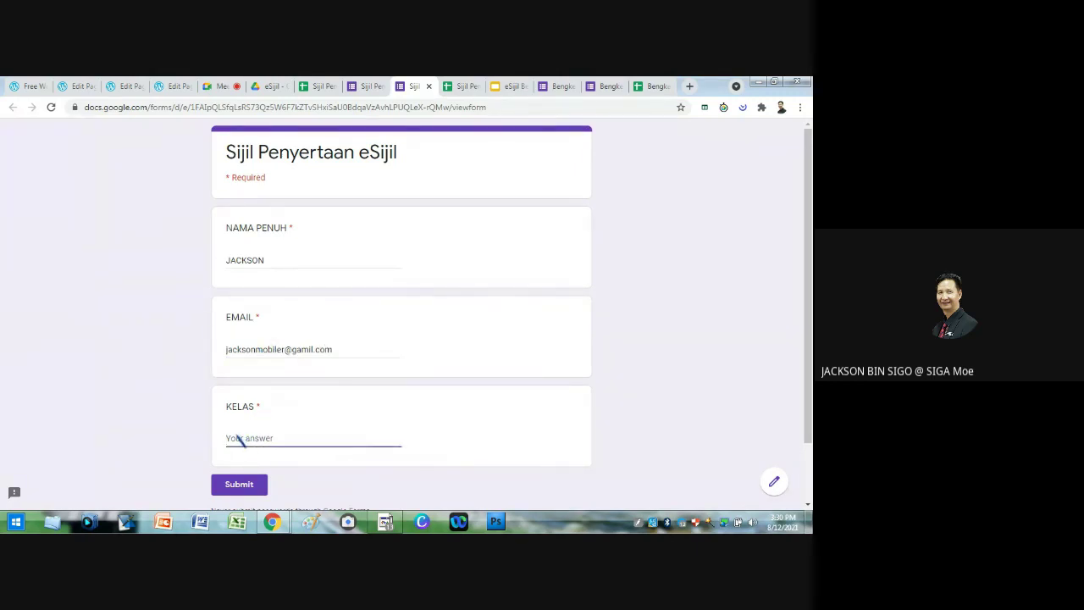
text(5)
key(BackSpace)
key(BackSpace)
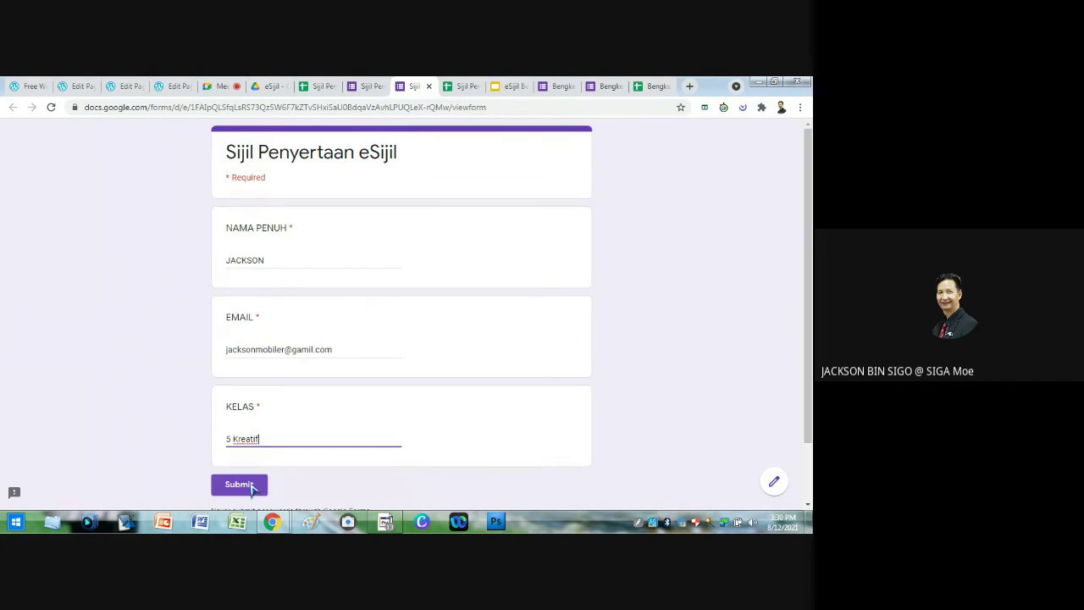
click(240, 484)
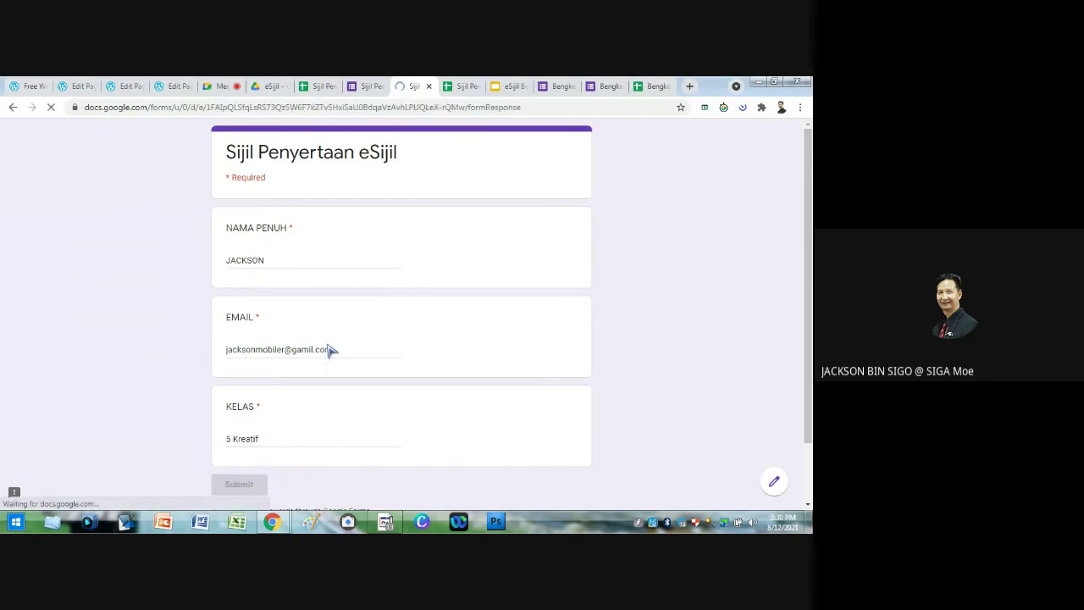
Step: In the Sijil Penyertaan eSijil spreadsheet, try running the Bengkel eSijil Peserta job, then close AutoCrat
click(323, 87)
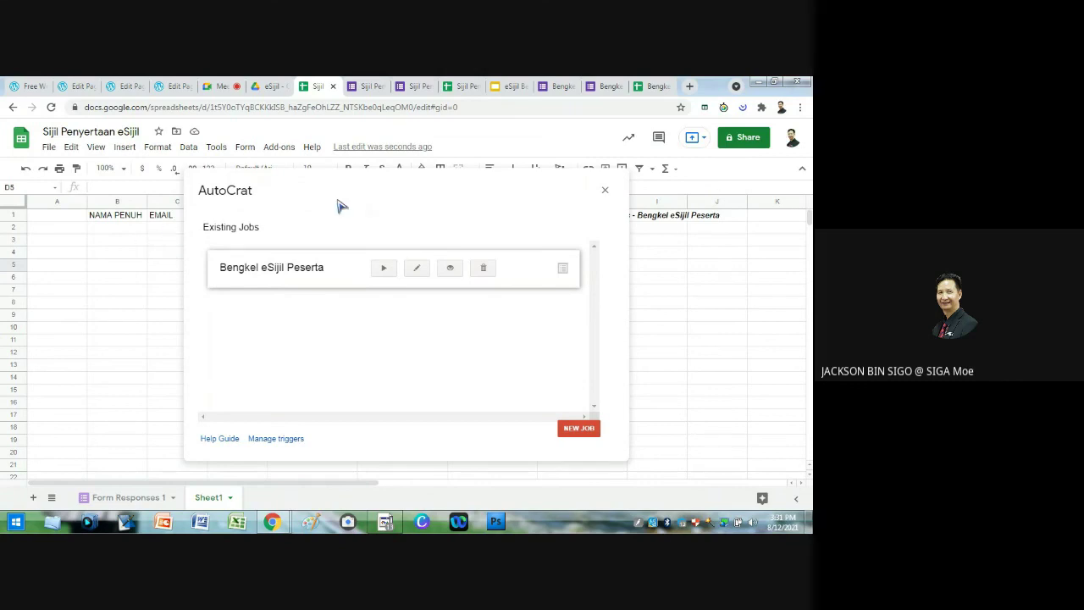
click(384, 269)
click(605, 192)
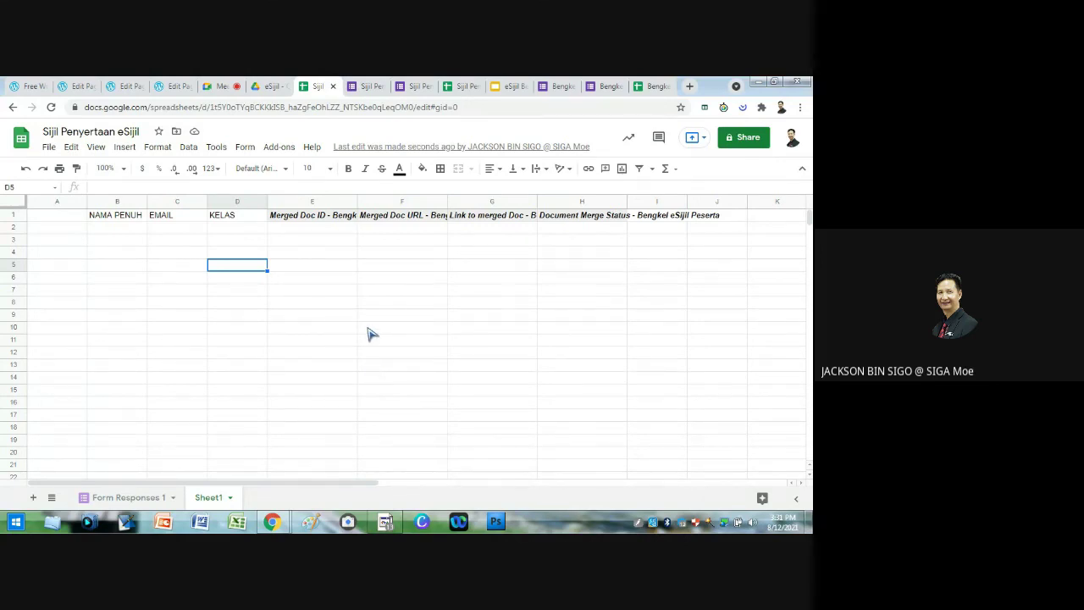
Step: Relaunch AutoCrat from Add-ons and run the Bengkel eSijil Peserta merge job
click(284, 148)
mouse_move(387, 200)
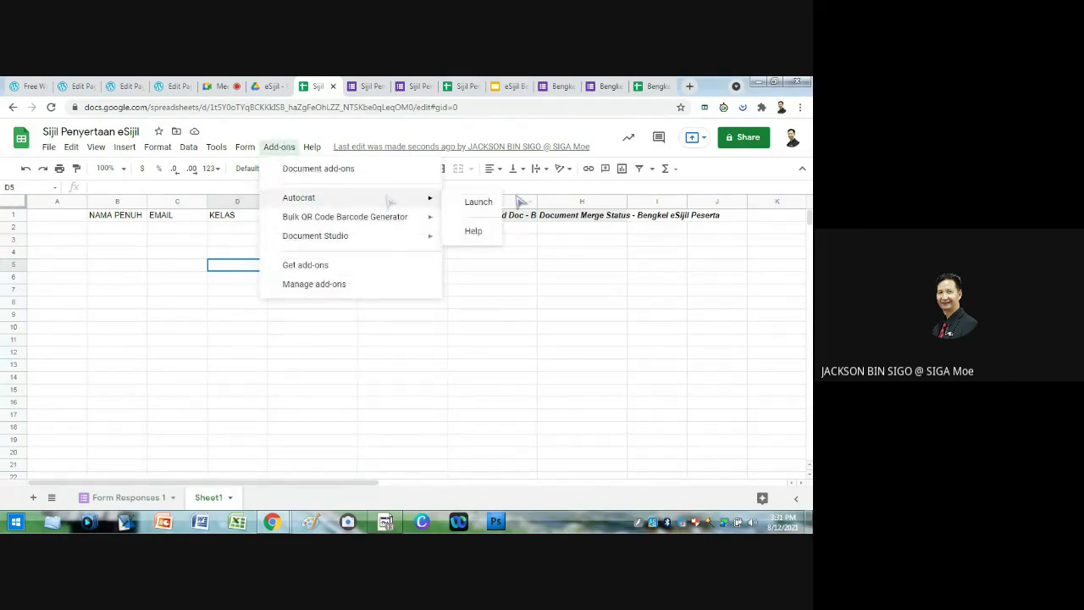
click(480, 204)
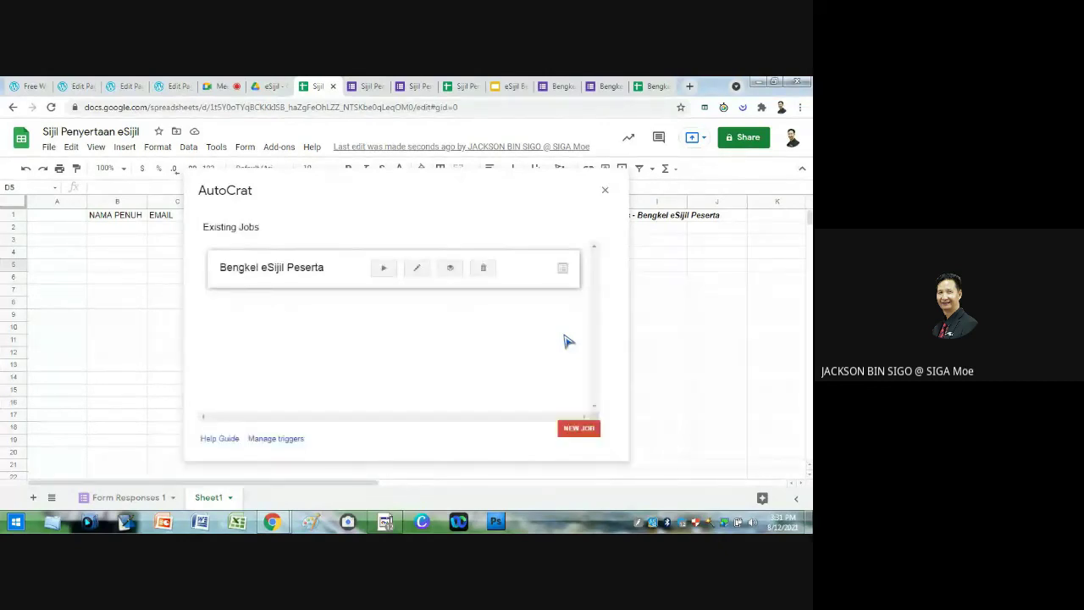
click(383, 270)
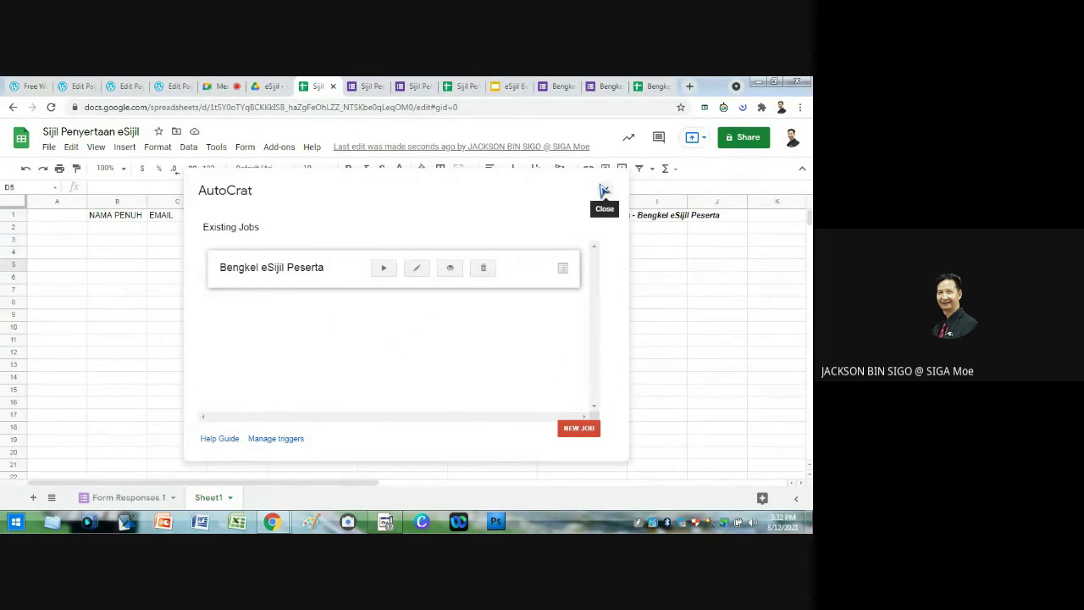
Step: Check the new Sijil Penyertaan eSijil response, then preview the eSijil test eSijil.pdf link in Bengkel eSijil
click(657, 88)
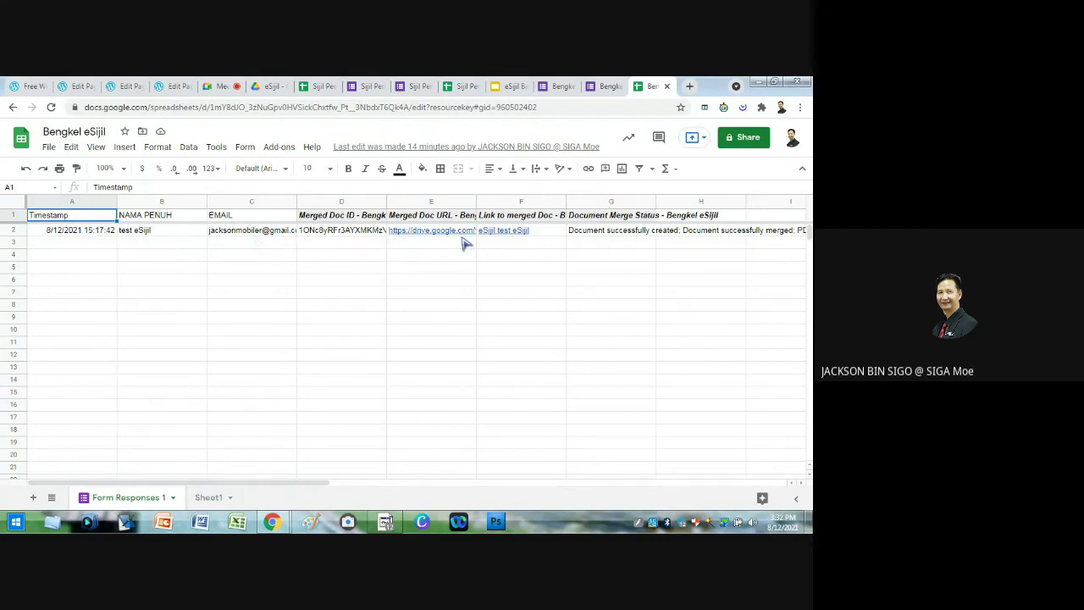
click(460, 88)
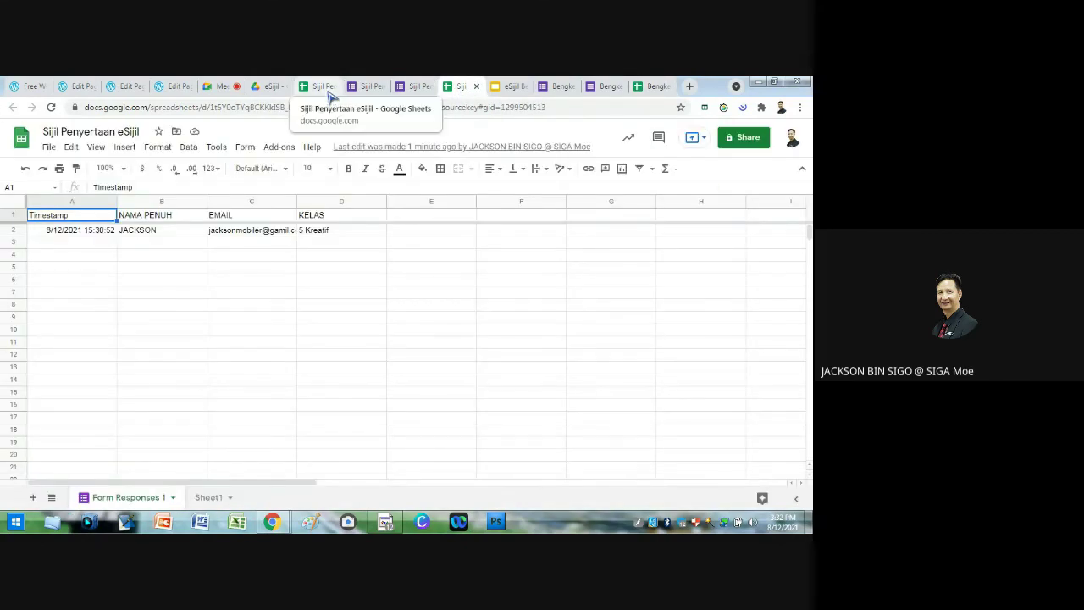
click(315, 270)
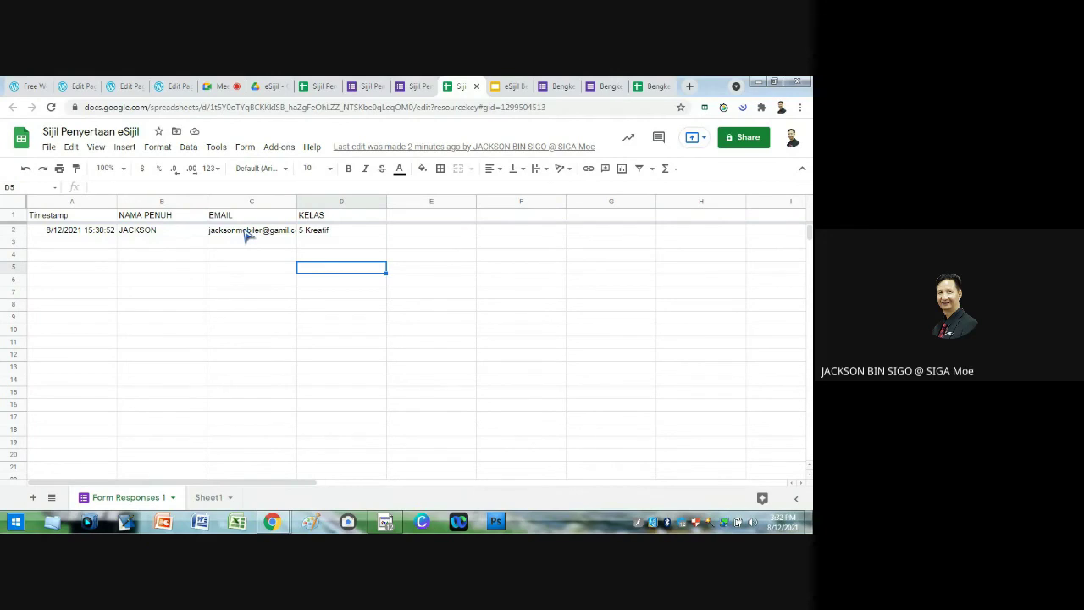
click(658, 88)
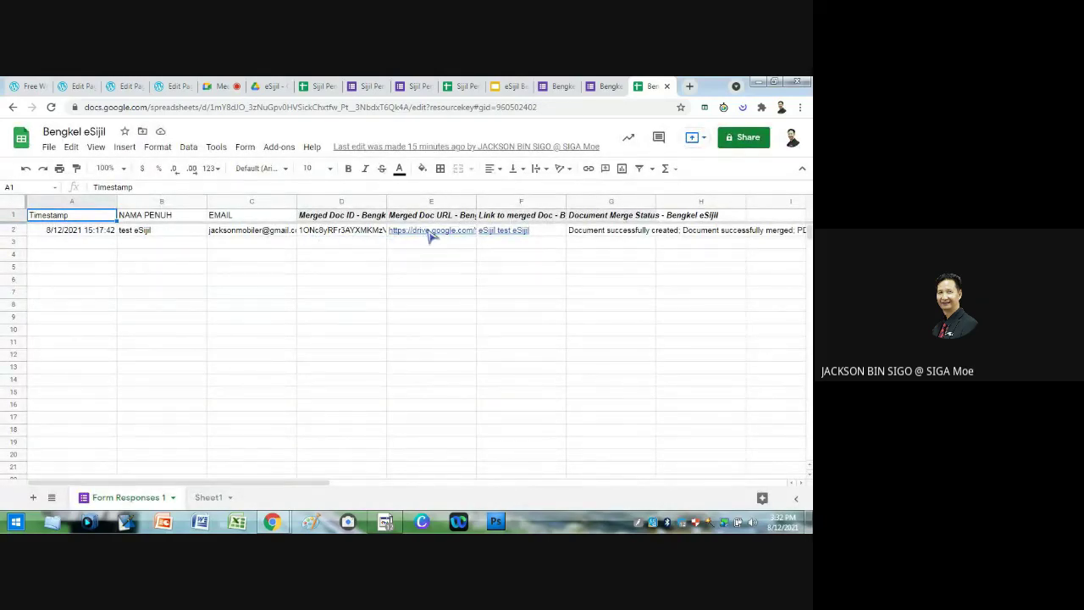
mouse_move(426, 235)
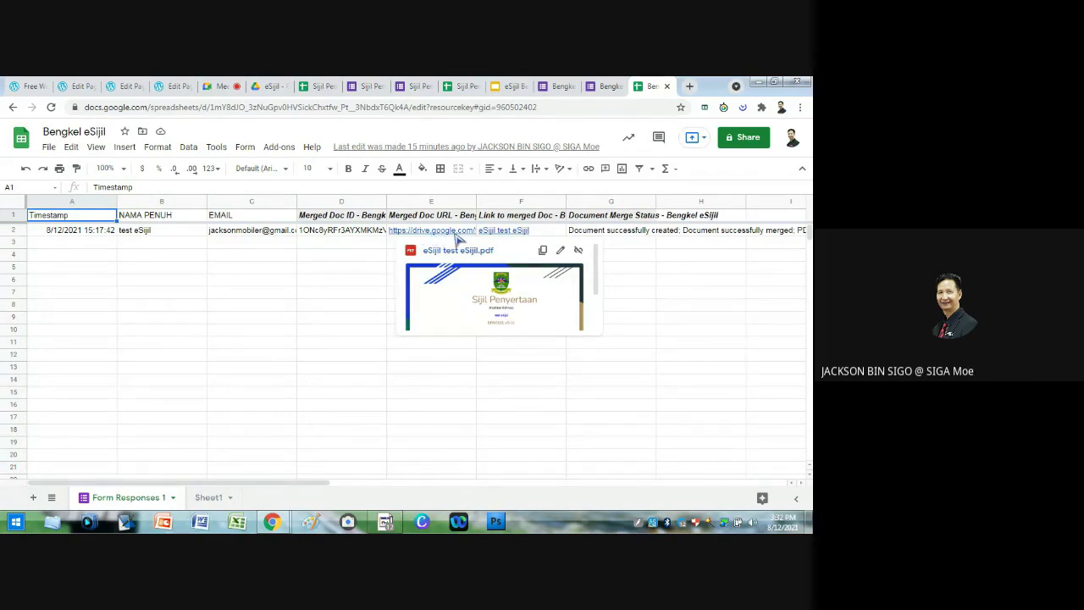
Step: Open eSijil test eSijil.pdf in Drive, close it, and go back to the Google Meet call
click(461, 298)
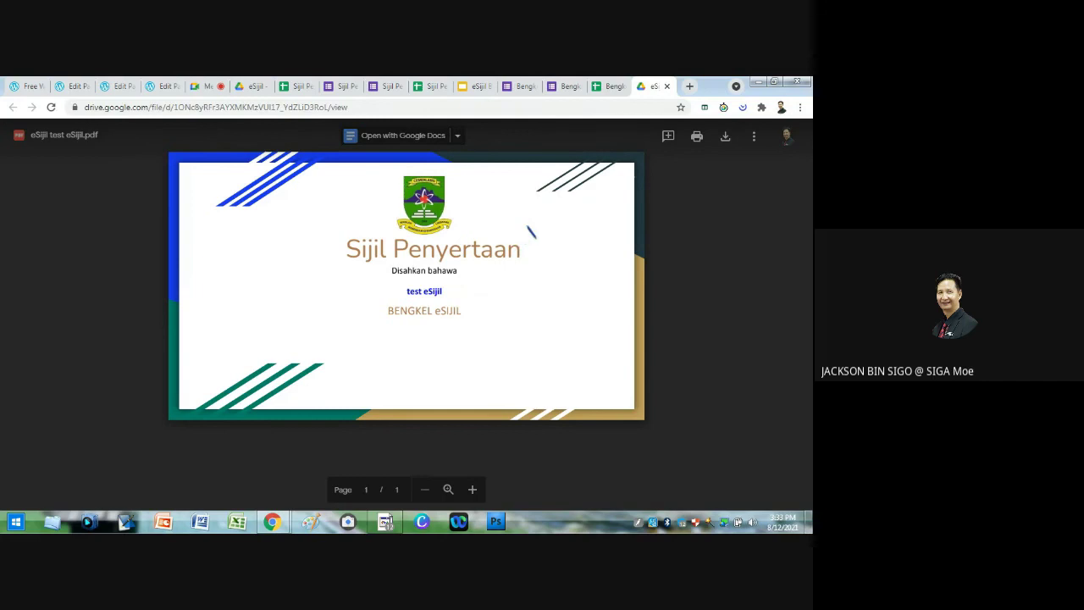
click(667, 86)
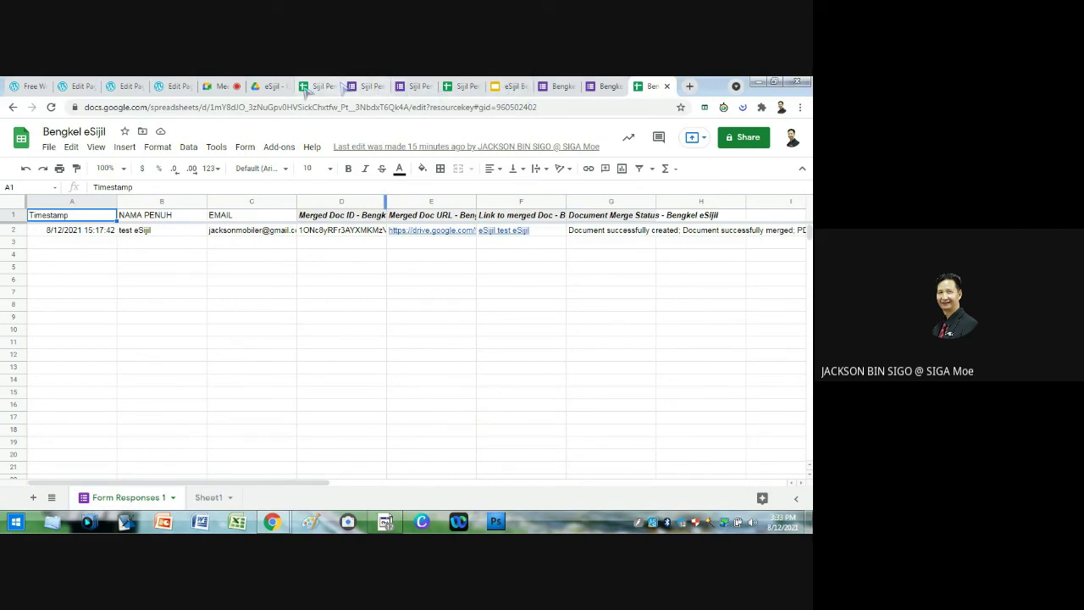
click(268, 87)
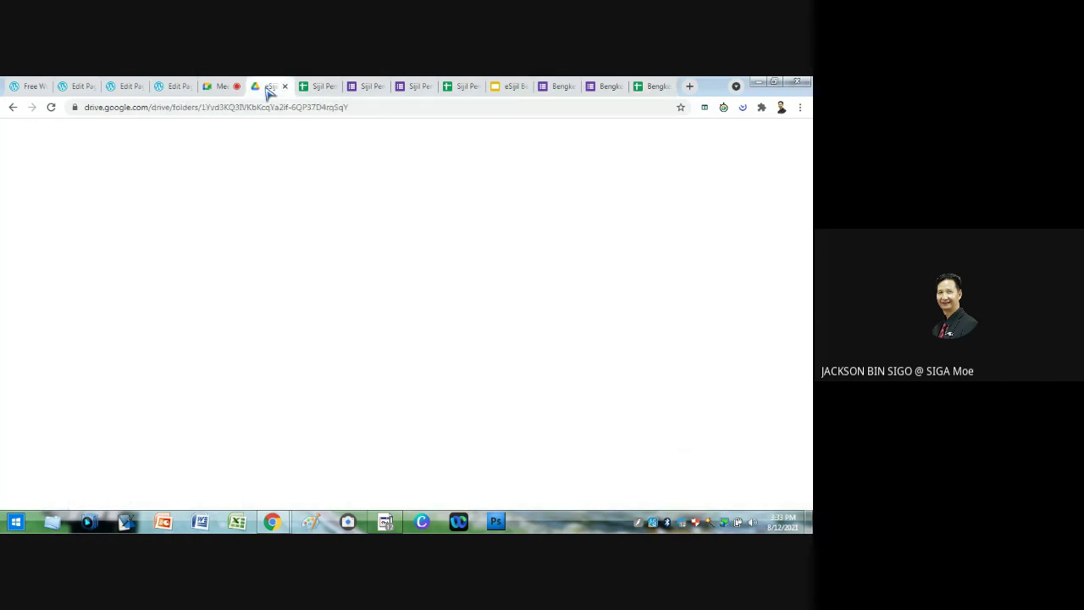
click(225, 88)
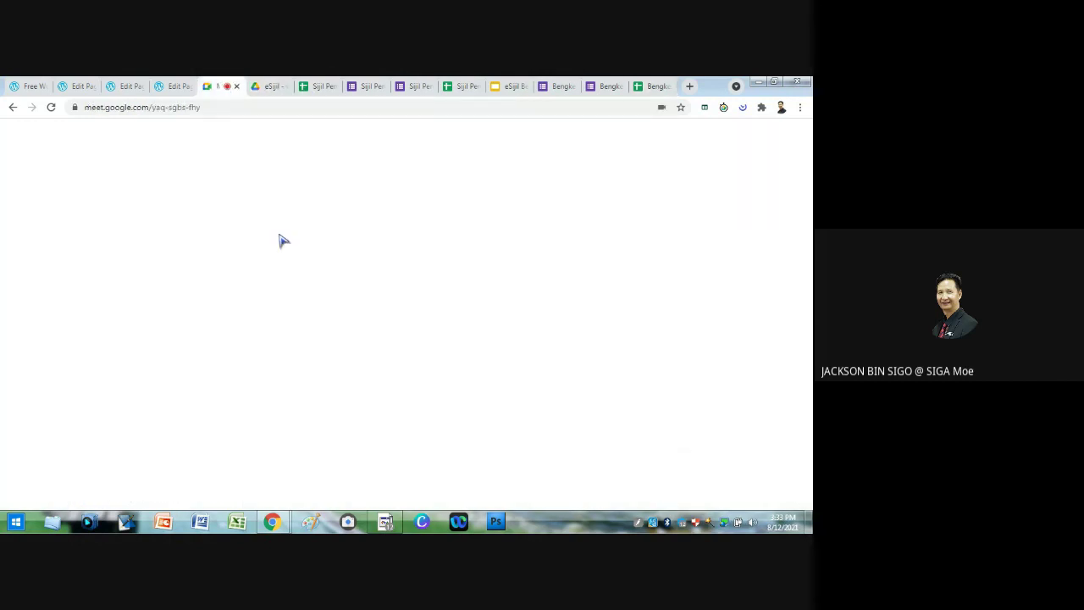